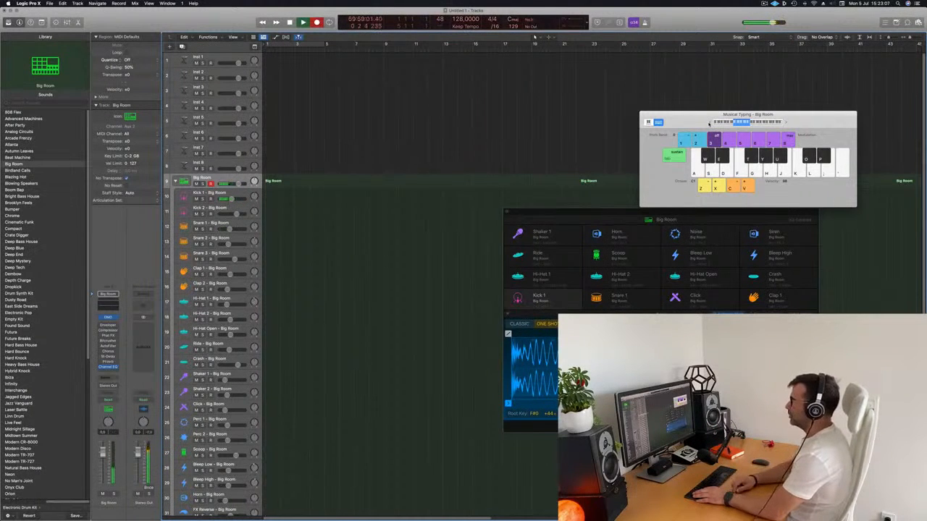
# Record a one-bar kick pattern on the Big Room track and open its region in the Piano Roll.
pyautogui.press('a')
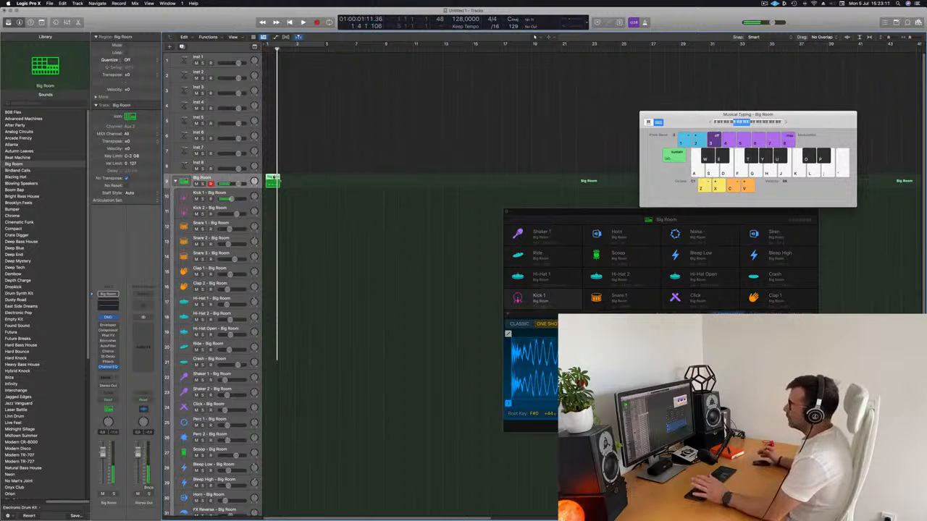
pyautogui.doubleClick(275, 184)
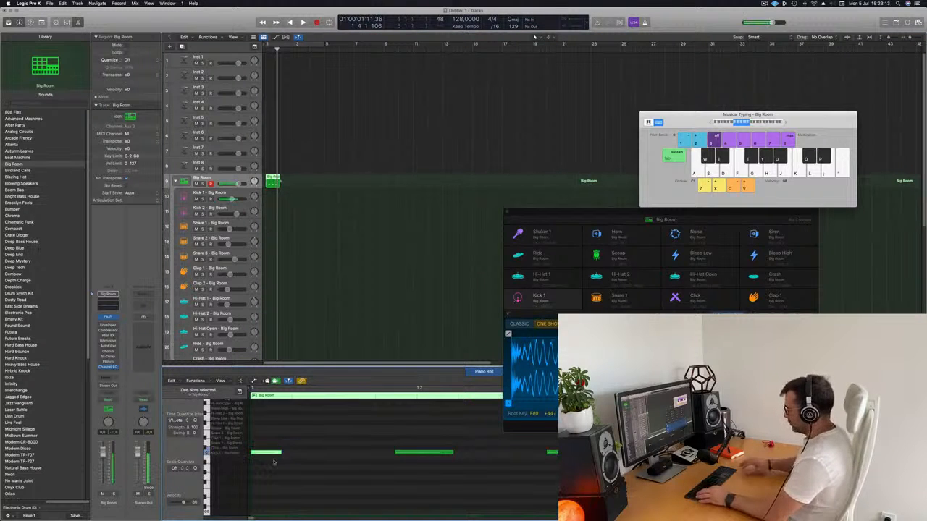
pyautogui.scroll(1, 349, 447)
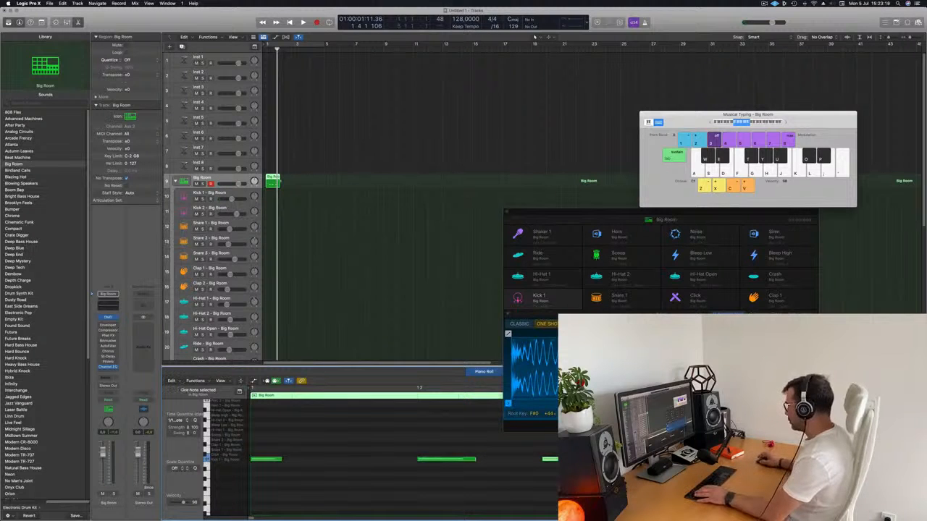
# Move the drum machine window clear of the Piano Roll and shift the remaining kick notes onto their beats.
pyautogui.moveTo(621, 215); pyautogui.dragTo(653, 113)
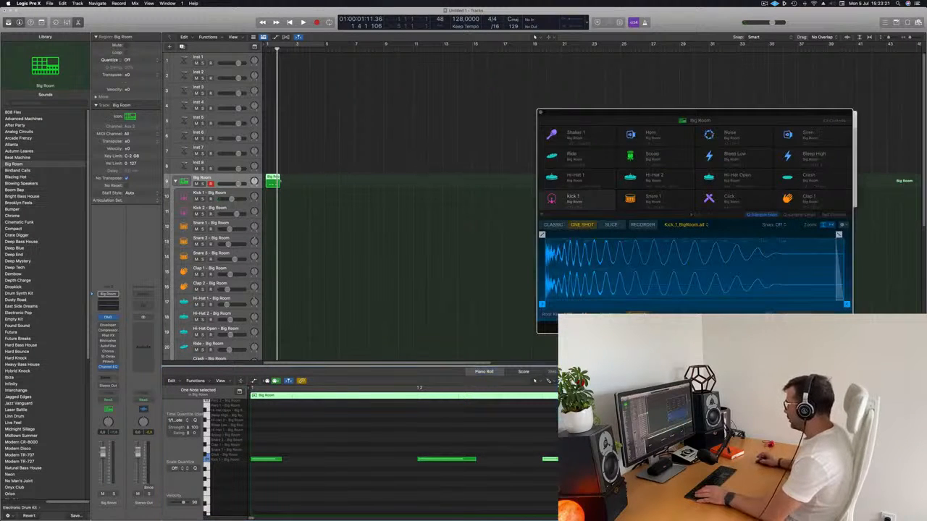
pyautogui.moveTo(568, 459); pyautogui.dragTo(605, 459)
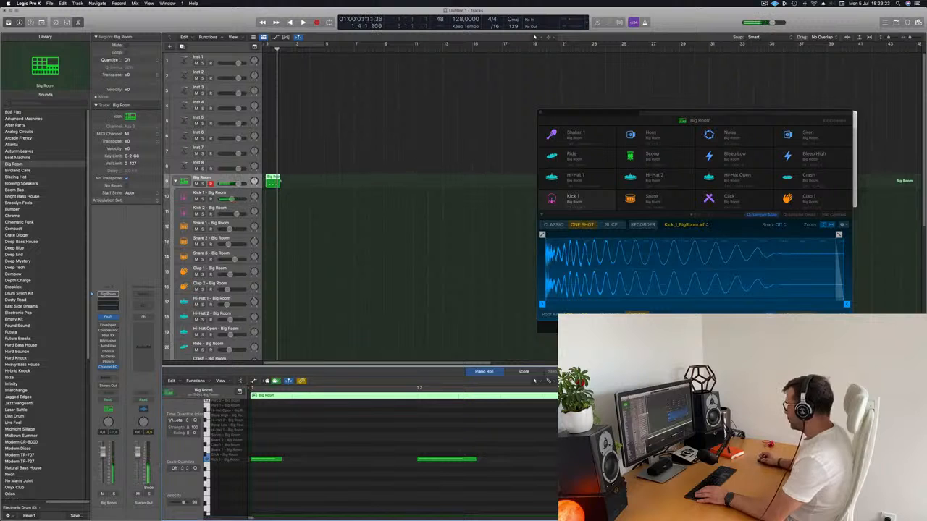
pyautogui.click(760, 459)
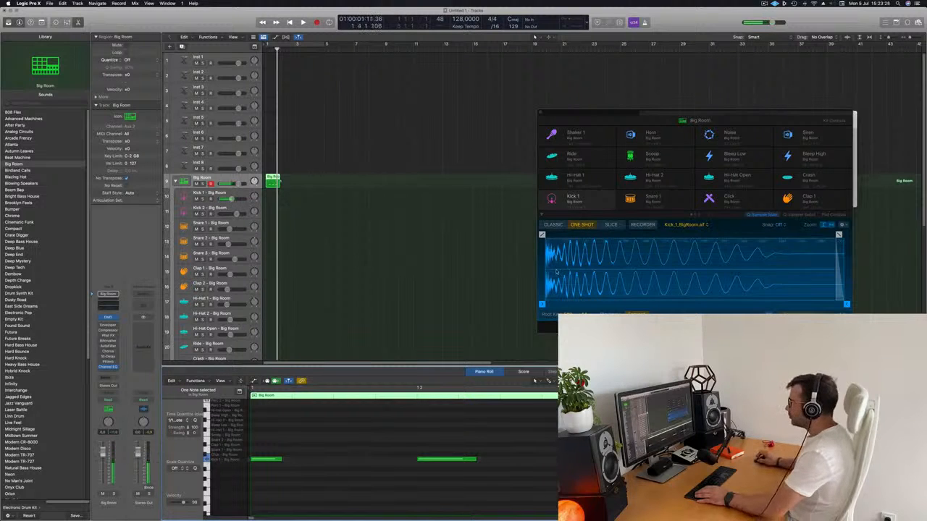
# Fit the kick region to one bar, repeat it to fill four bars, and cycle playback over bars 1 to 5.
pyautogui.click(316, 174)
pyautogui.click(276, 183)
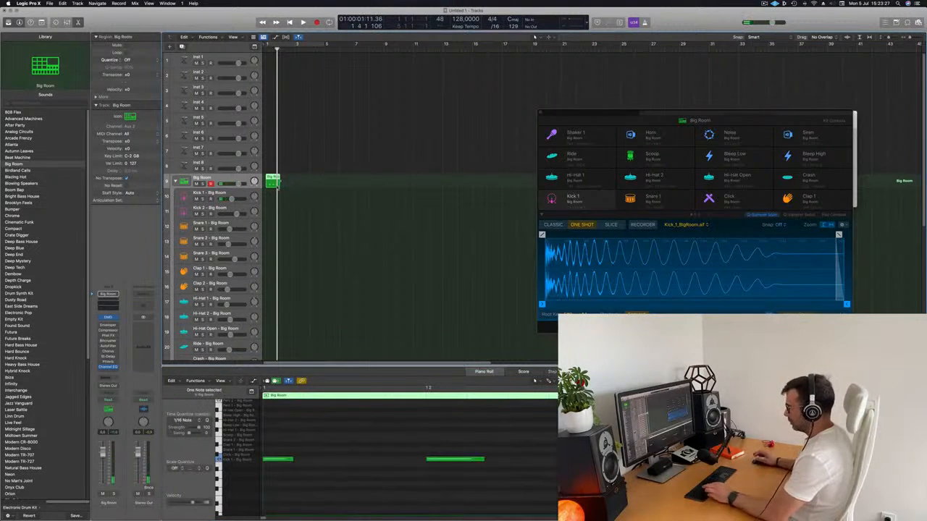
pyautogui.press('super+r')
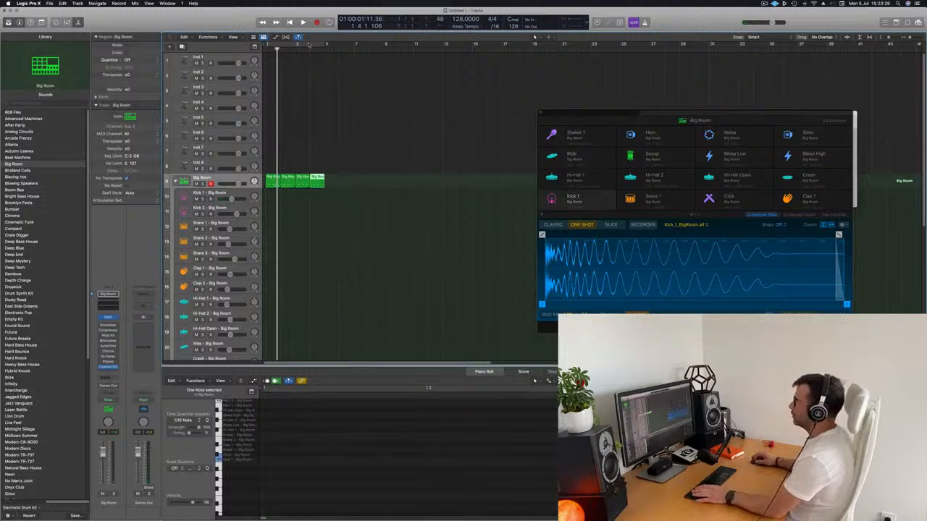
pyautogui.click(308, 44)
pyautogui.press('space')
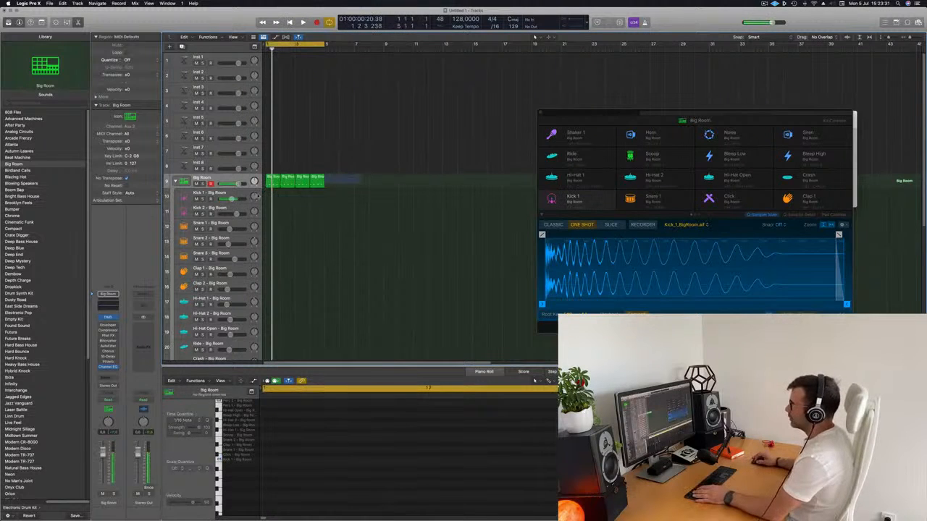
# Move the four kick regions onto the Kick 1 track, transpose all their notes to the track's labelled key, and audition them.
pyautogui.moveTo(360, 175); pyautogui.dragTo(278, 200)
pyautogui.click(287, 450)
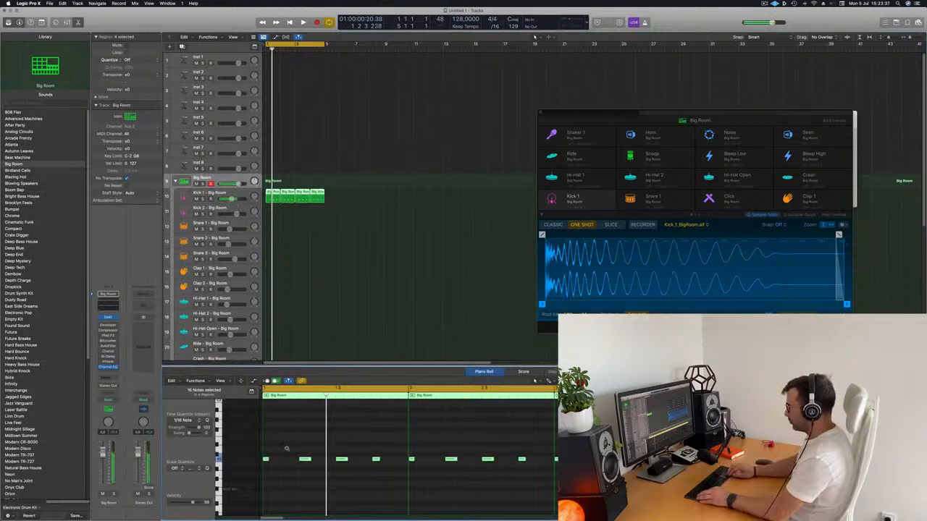
pyautogui.hotkey('alt', 'Down')
pyautogui.hotkey('alt', 'Down')
pyautogui.hotkey('alt', 'Down')
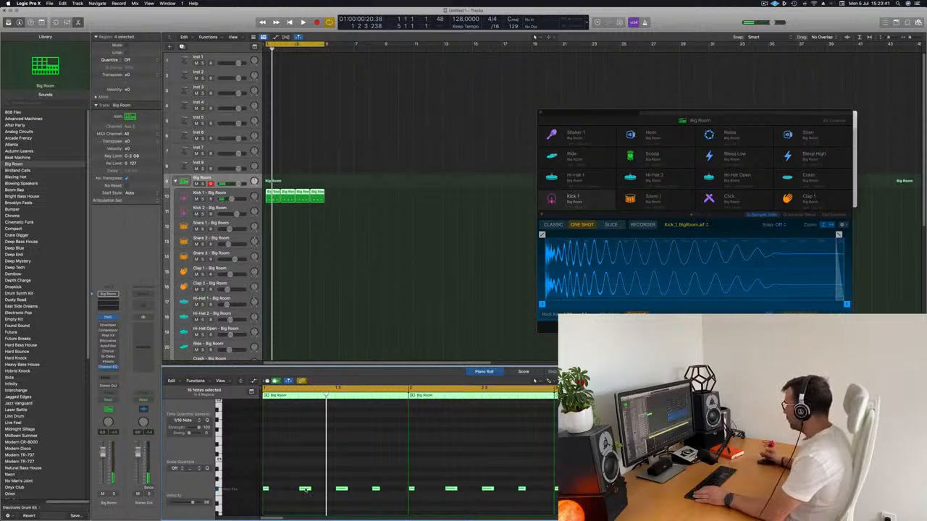
pyautogui.press('space')
pyautogui.click(353, 202)
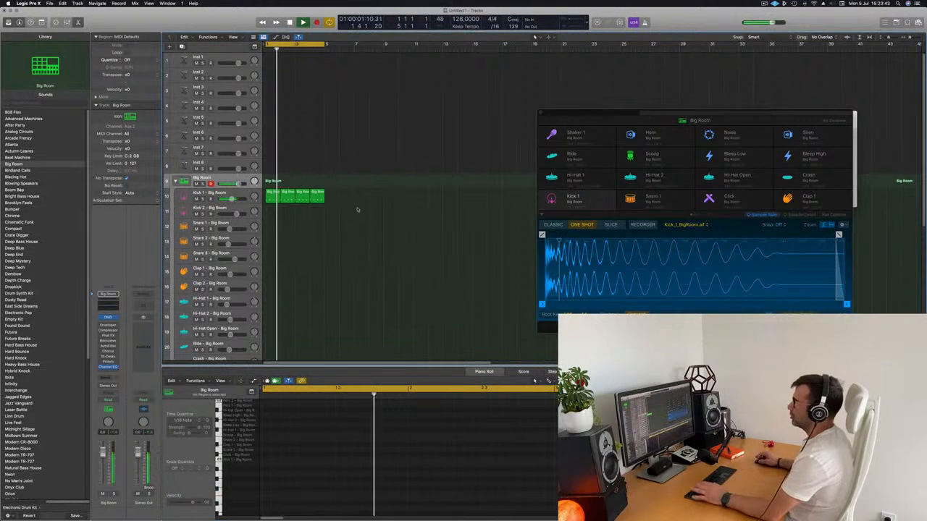
# Copy the first Kick 1 region to the Hi-Hat 1 track and shift its four notes onto the off-beats.
pyautogui.click(273, 197)
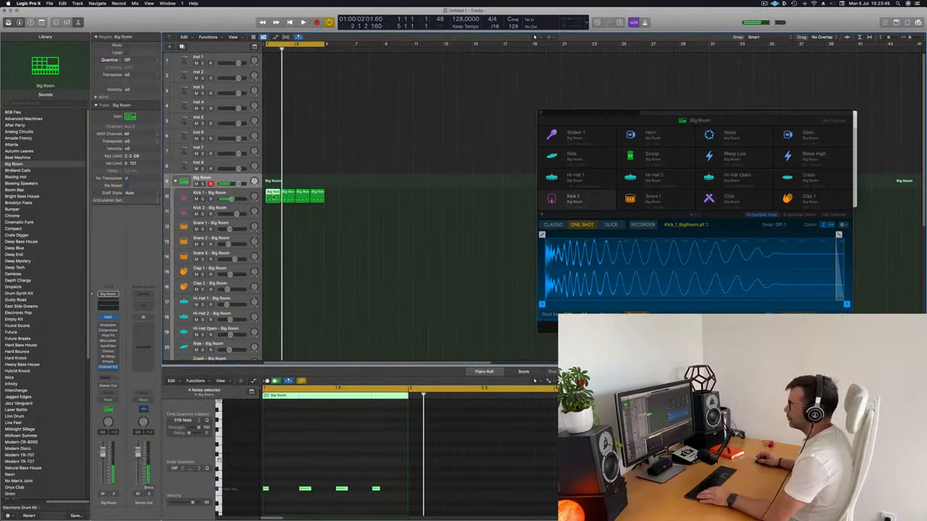
pyautogui.moveTo(273, 197); pyautogui.dragTo(273, 305)
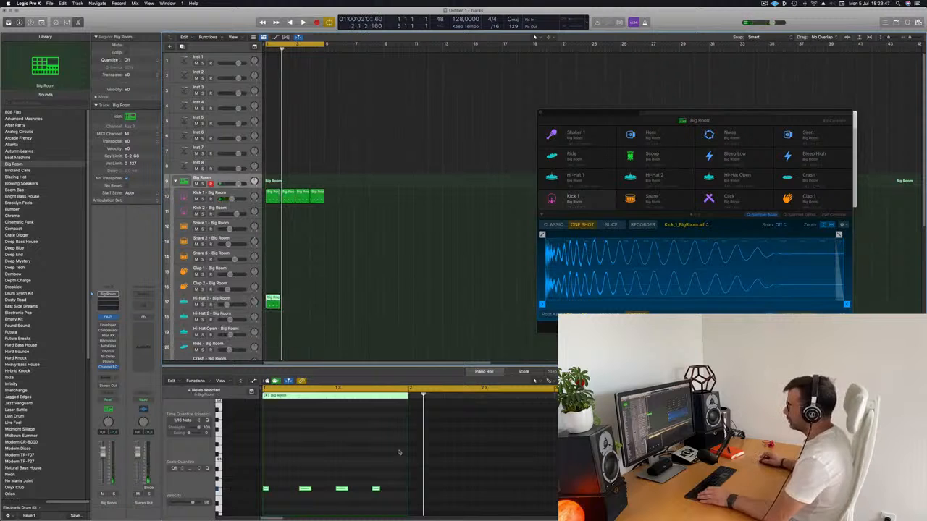
pyautogui.moveTo(398, 503); pyautogui.dragTo(260, 427)
pyautogui.scroll(-5, 280, 446)
pyautogui.scroll(2, 290, 458)
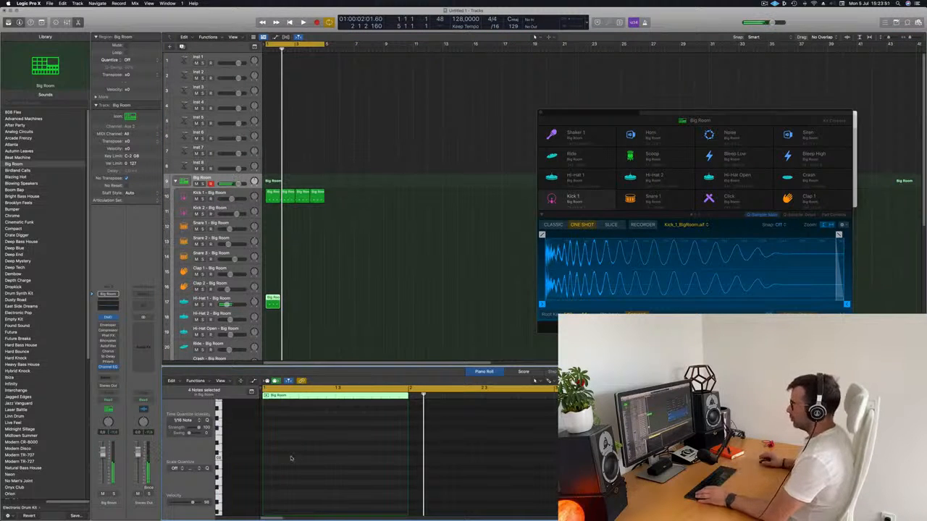
pyautogui.scroll(3, 293, 459)
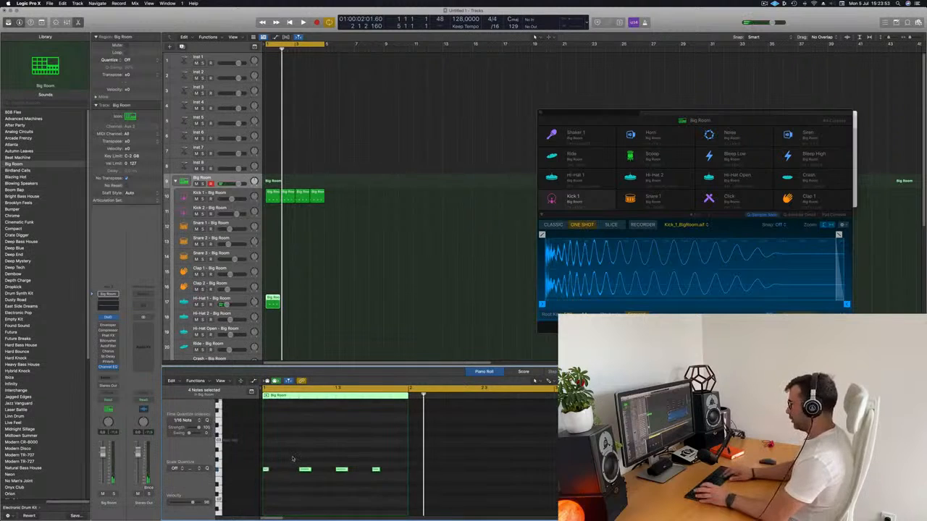
pyautogui.press('space')
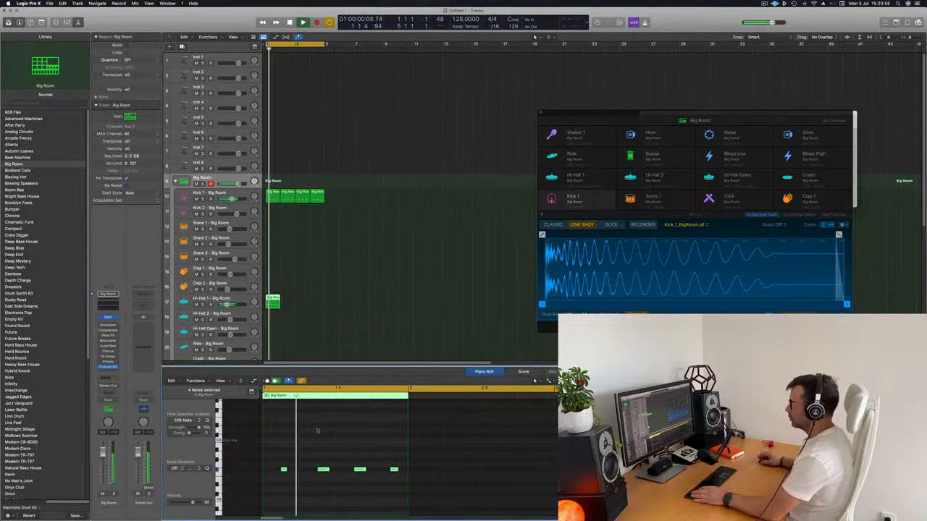
# Repeat the Hi-Hat 1 region three times to fill four bars and audition it with the kick.
pyautogui.press('super+r')
pyautogui.press('super+r')
pyautogui.press('super+r')
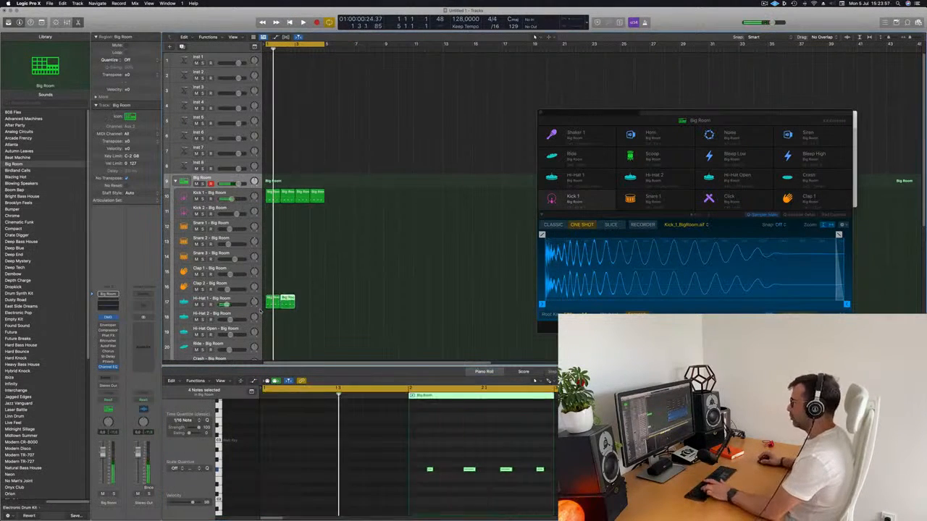
pyautogui.press('Delete')
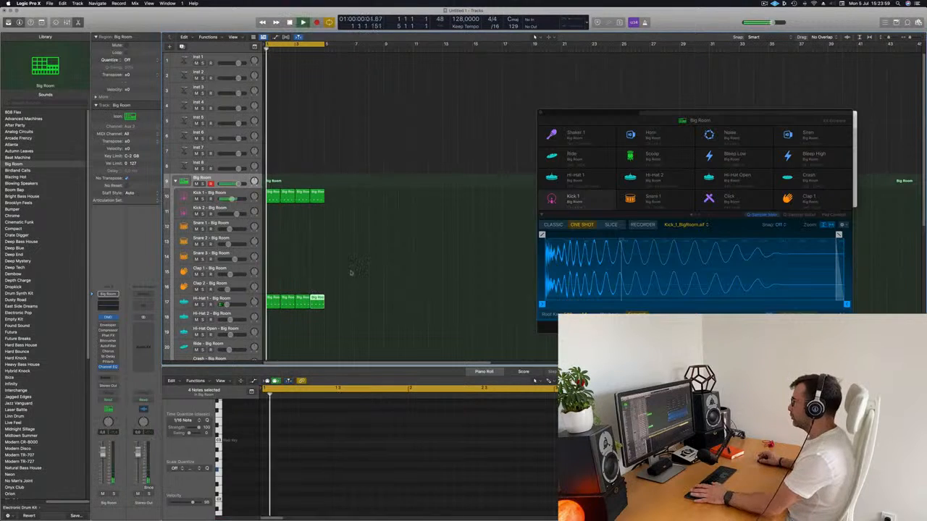
pyautogui.scroll(-2, 260, 311)
pyautogui.scroll(-5, 368, 259)
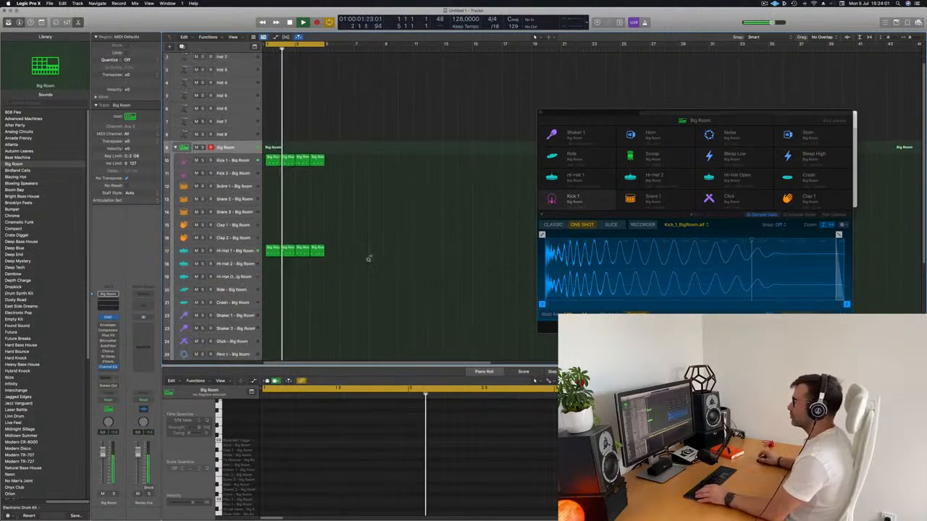
pyautogui.press('space')
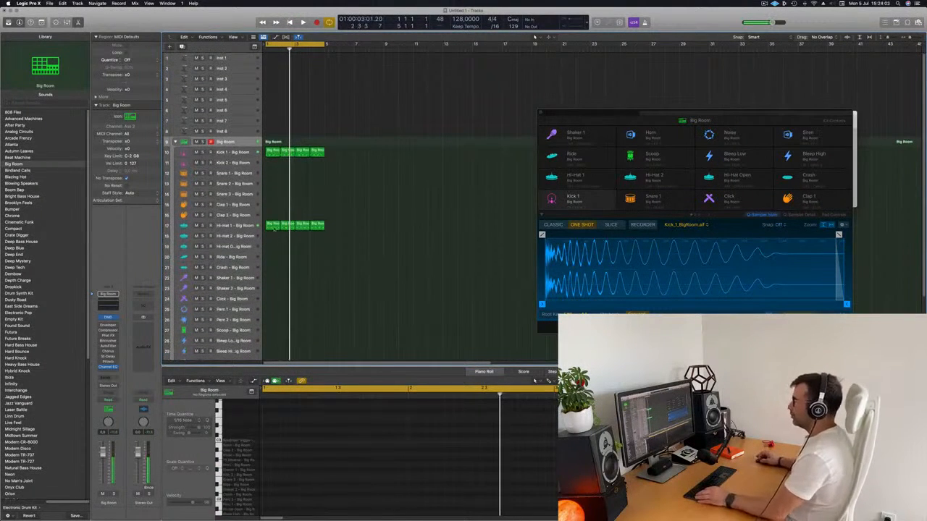
# Copy the first Hi-Hat 1 region to the Snare 1 track and move its first note to beat 2.
pyautogui.click(272, 226)
pyautogui.moveTo(272, 226); pyautogui.dragTo(272, 175)
pyautogui.moveTo(277, 454); pyautogui.dragTo(414, 492)
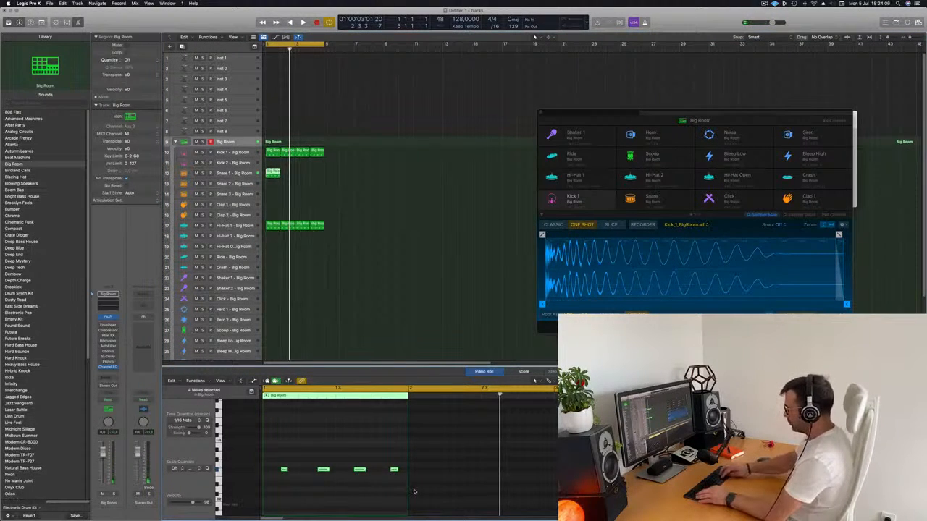
pyautogui.scroll(-5, 312, 478)
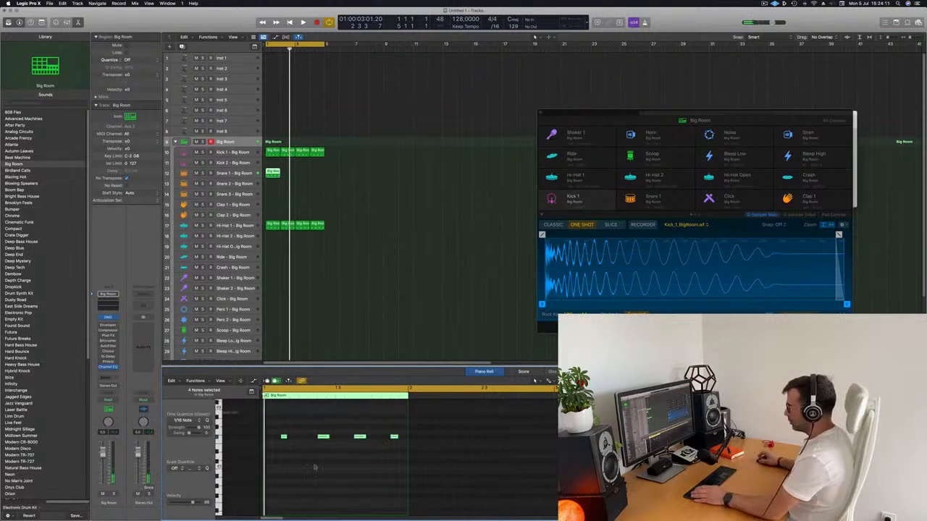
pyautogui.scroll(2, 297, 450)
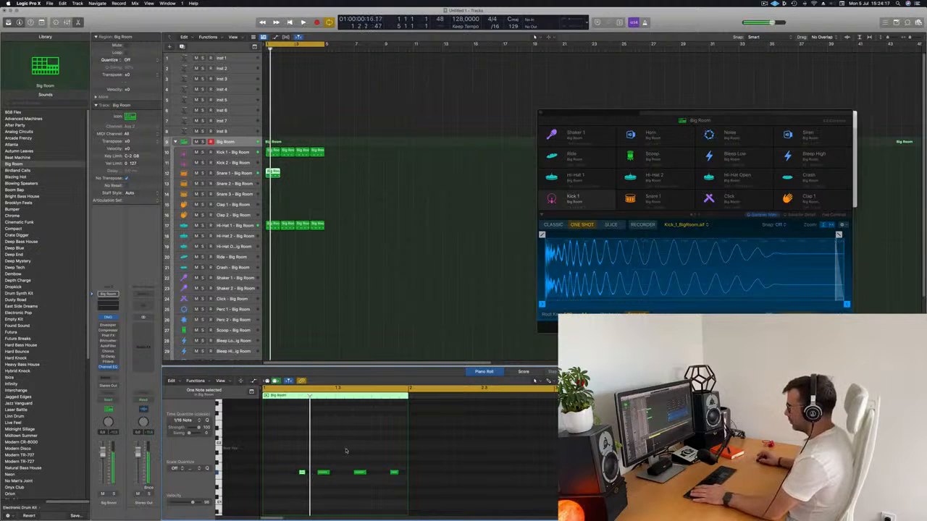
# Delete the other three notes from the Snare 1 region, keeping only the beat 2 hit, and play the loop.
pyautogui.press('Delete')
pyautogui.moveTo(349, 455); pyautogui.dragTo(440, 512)
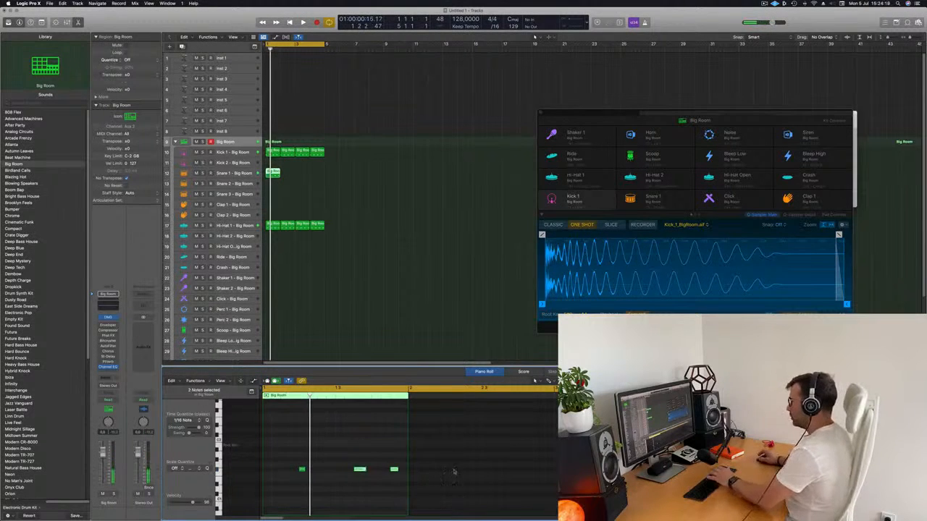
pyautogui.press('Delete')
pyautogui.press('space')
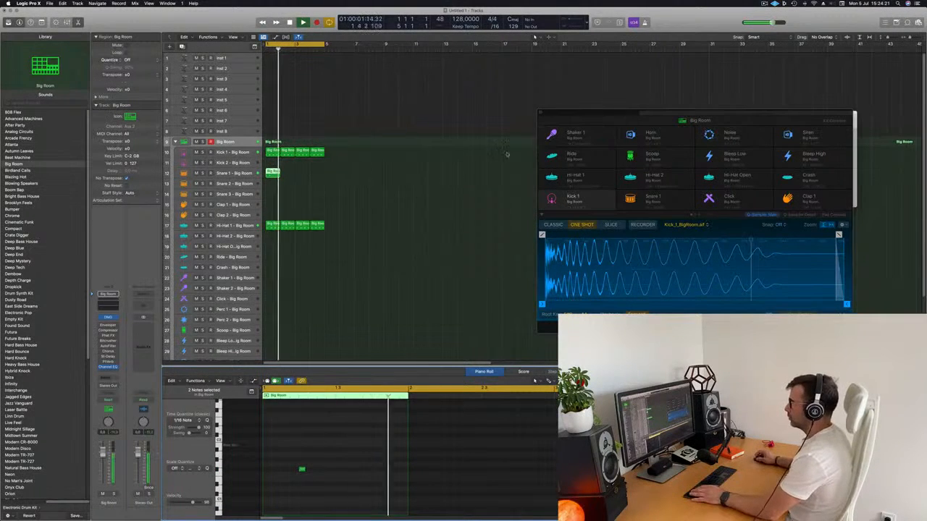
# Repeat the Snare 1 region three times to fill four bars.
pyautogui.moveTo(298, 166); pyautogui.dragTo(276, 175)
pyautogui.press('super+r')
pyautogui.press('super+r')
pyautogui.press('super+r')
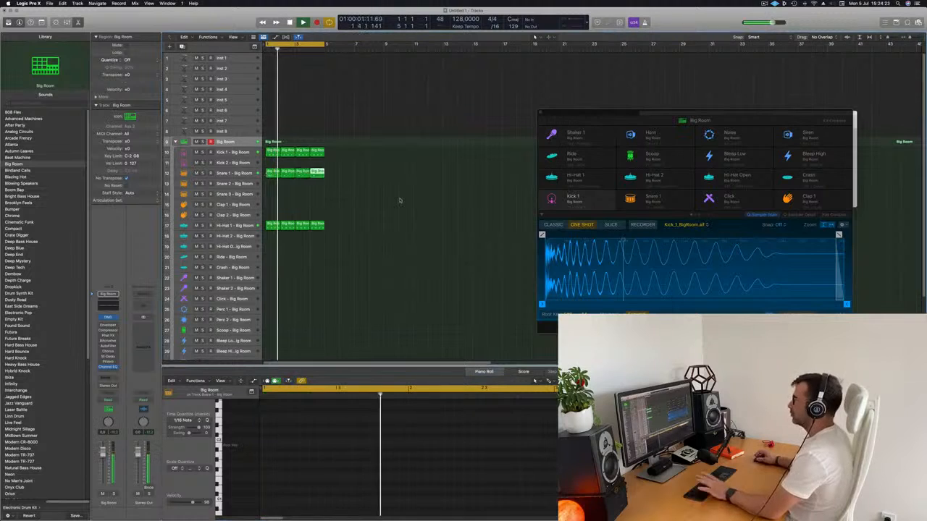
pyautogui.click(398, 200)
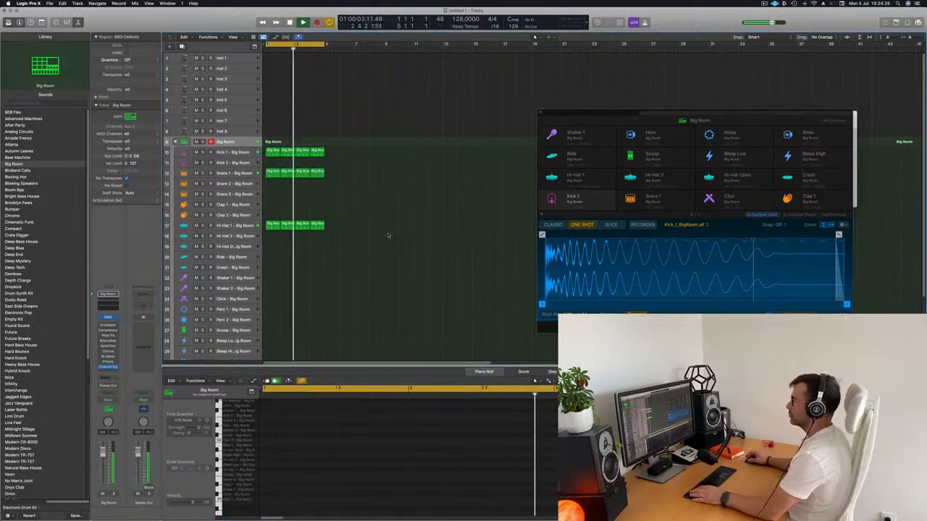
# Copy the first Kick 1 region to the Ride track and audition it with its notes shown in the Piano Roll.
pyautogui.scroll(-2, 370, 232)
pyautogui.scroll(-2, 351, 239)
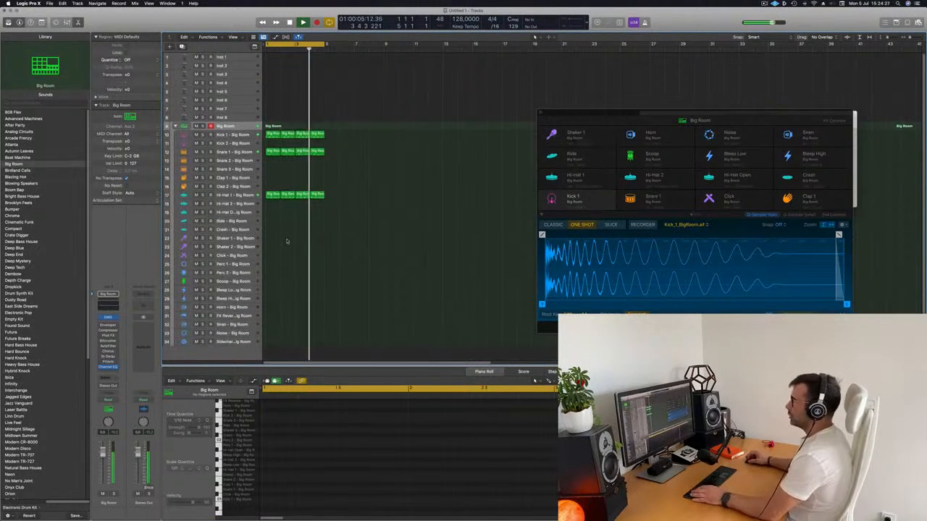
pyautogui.click(269, 194)
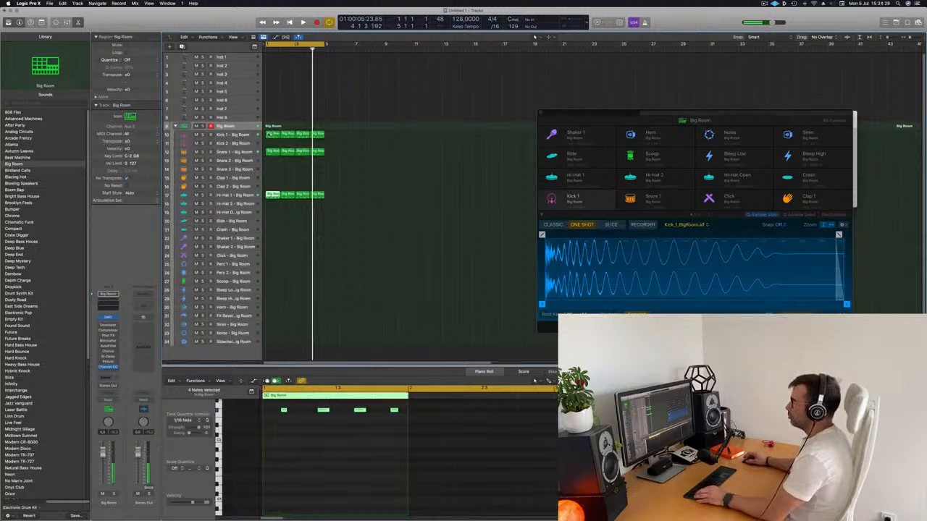
pyautogui.moveTo(269, 137); pyautogui.dragTo(275, 220)
pyautogui.press('space')
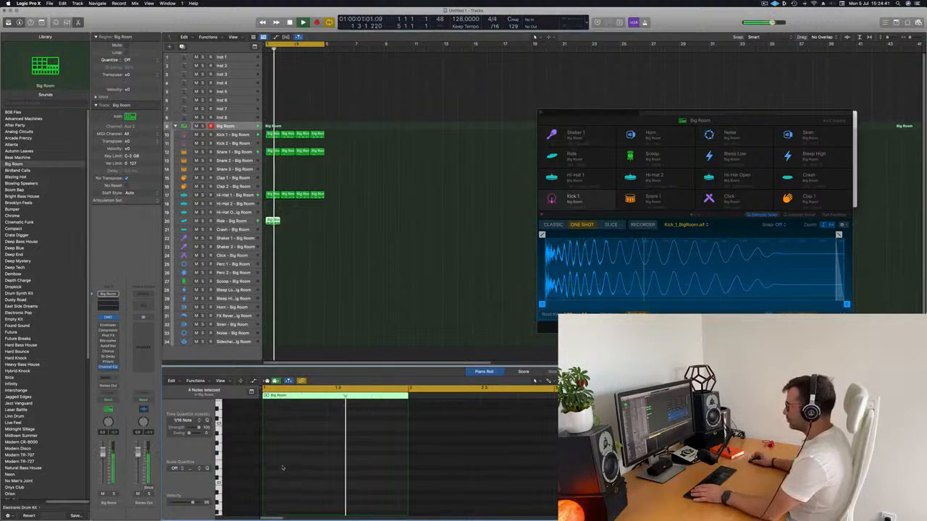
pyautogui.scroll(5, 283, 467)
pyautogui.scroll(-3, 283, 467)
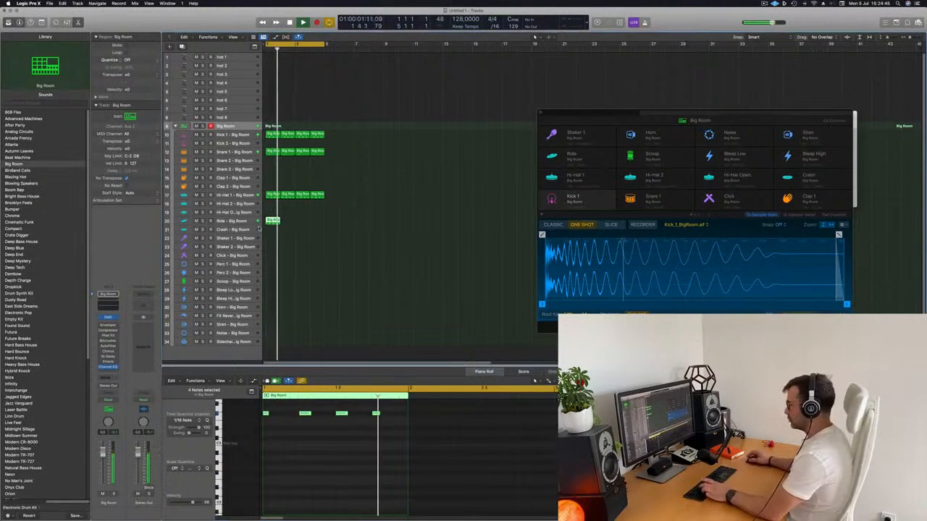
# Duplicate the Big Room track stack, then repeat the Ride region three times to fill four bars and play the loop.
pyautogui.press('super+d')
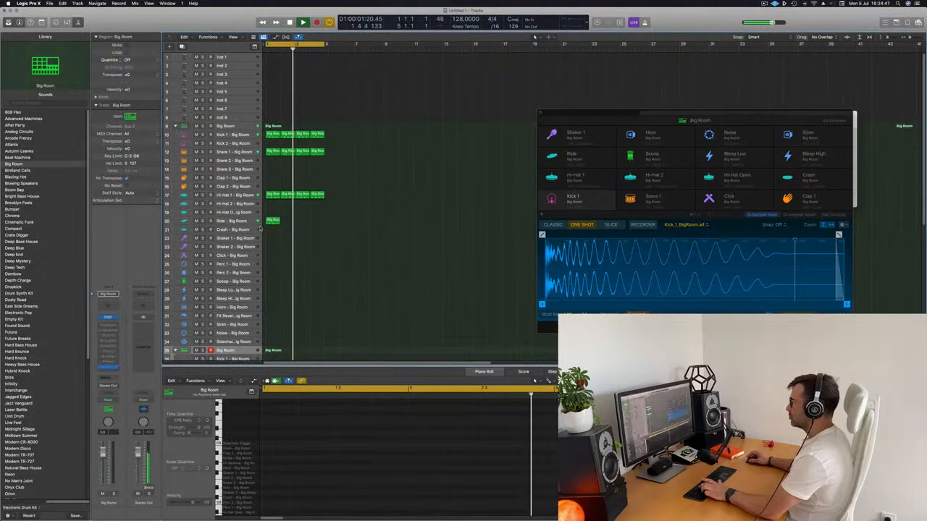
pyautogui.moveTo(294, 217); pyautogui.dragTo(263, 238)
pyautogui.press('super+r')
pyautogui.press('super+r')
pyautogui.press('super+r')
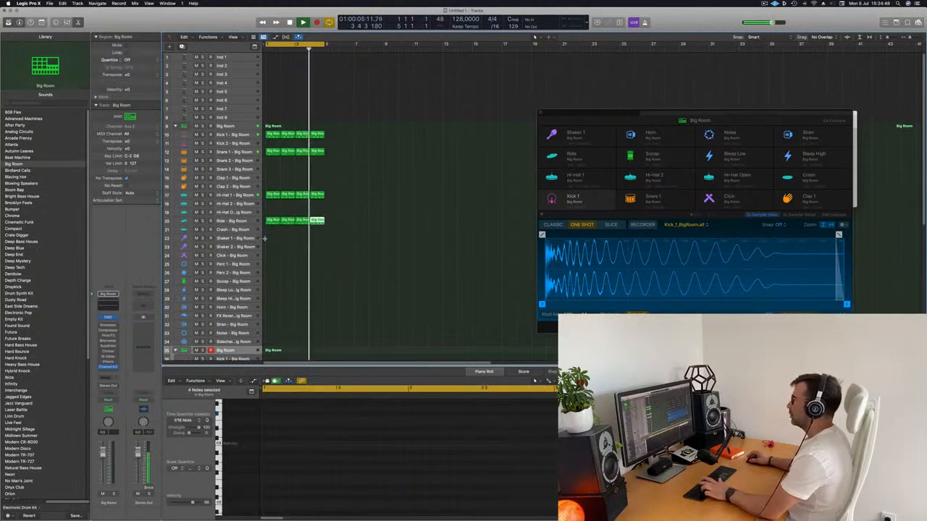
pyautogui.press('space')
pyautogui.press('space')
pyautogui.click(376, 223)
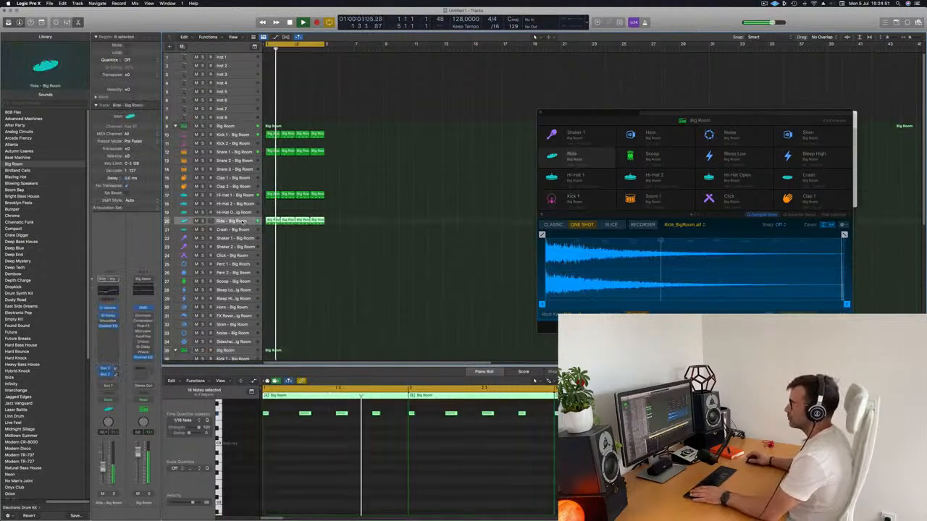
# Copy the first Ride region to the start of the Scoop track.
pyautogui.click(313, 270)
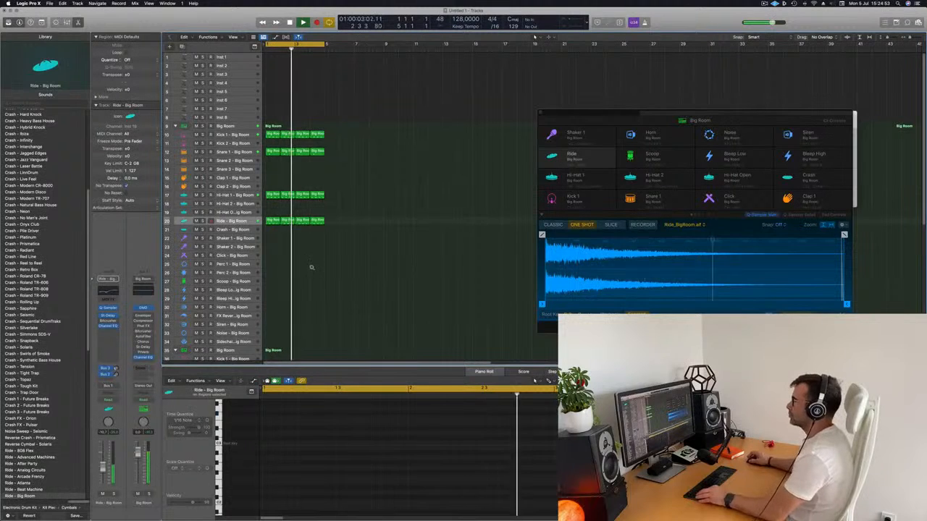
pyautogui.scroll(-1, 297, 262)
pyautogui.scroll(-3, 298, 262)
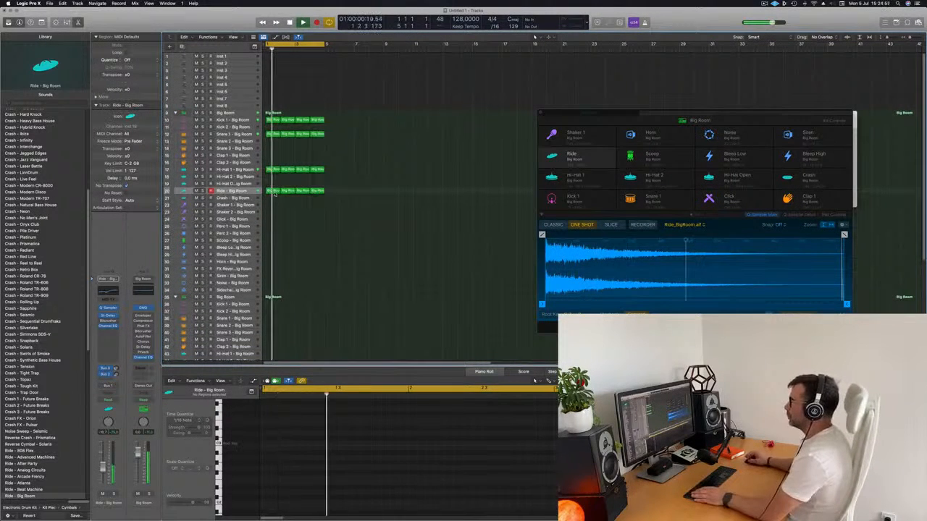
pyautogui.click(272, 191)
pyautogui.moveTo(273, 251)
pyautogui.mouseDown()
pyautogui.moveTo(275, 292)
pyautogui.moveTo(275, 247)
pyautogui.mouseUp()
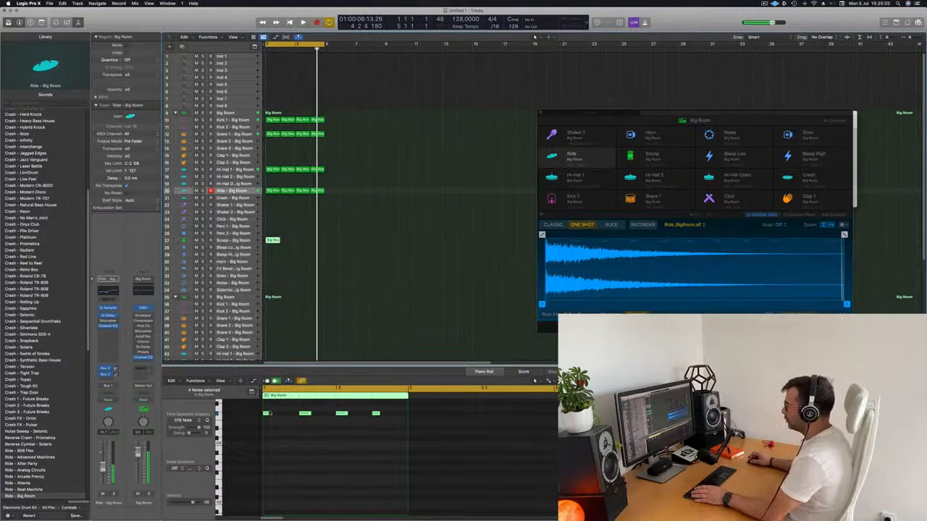
# Delete the first three notes of the Scoop region, shift the remaining note later within beat 4 and lower in pitch, and play the loop.
pyautogui.moveTo(263, 407); pyautogui.dragTo(357, 459)
pyautogui.press('Delete')
pyautogui.press('Return')
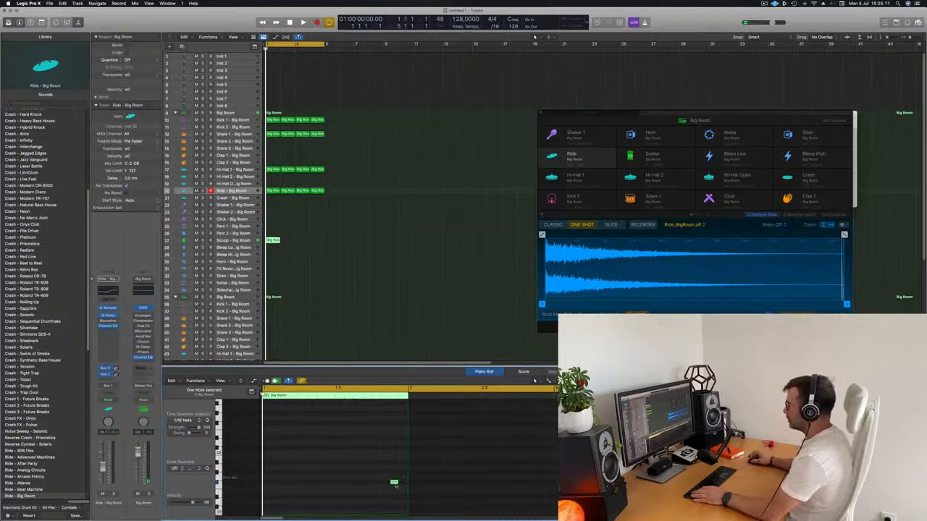
pyautogui.press('space')
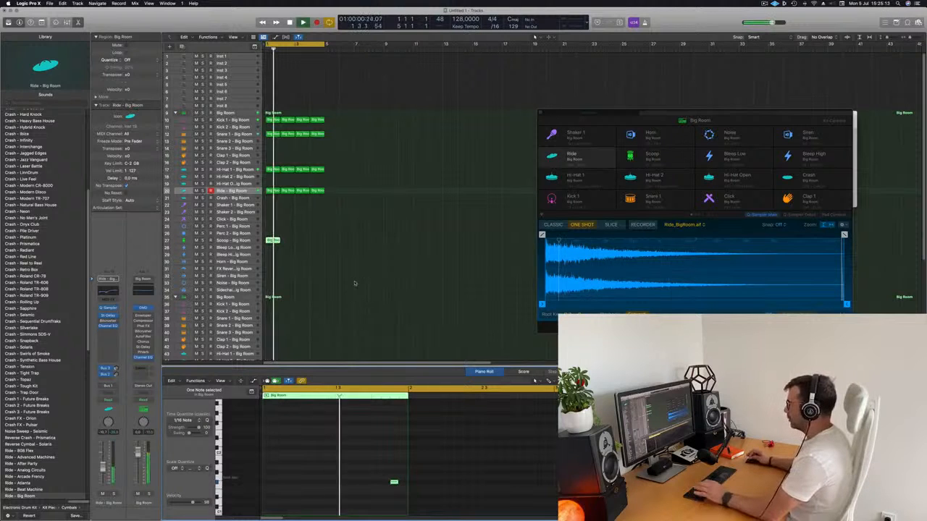
# Repeat the Scoop region three times to fill four bars, then select the Scoop track while the loop plays.
pyautogui.click(270, 241)
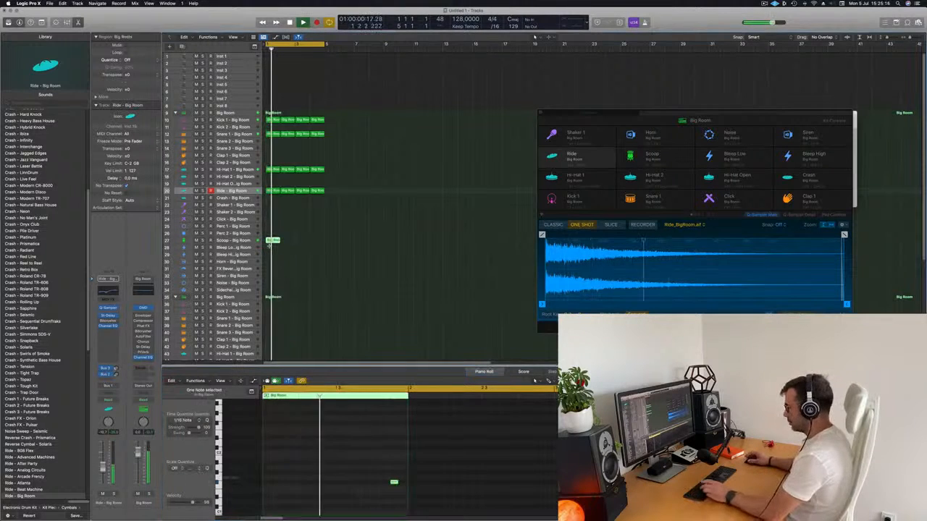
pyautogui.press('super+r')
pyautogui.press('super+r')
pyautogui.press('super+r')
pyautogui.press('space')
pyautogui.press('space')
pyautogui.click(234, 241)
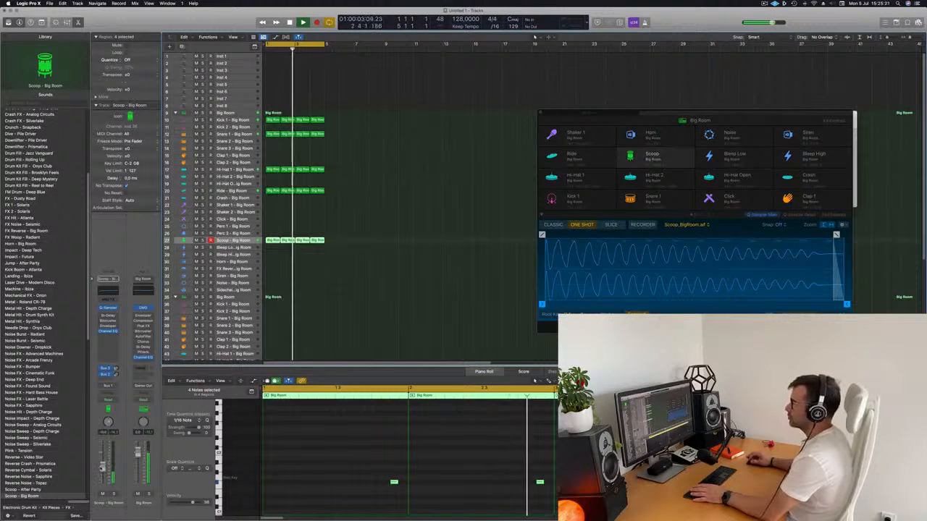
# Load the Alchemy synthesizer on the Inst 1 track.
pyautogui.scroll(-1, 299, 289)
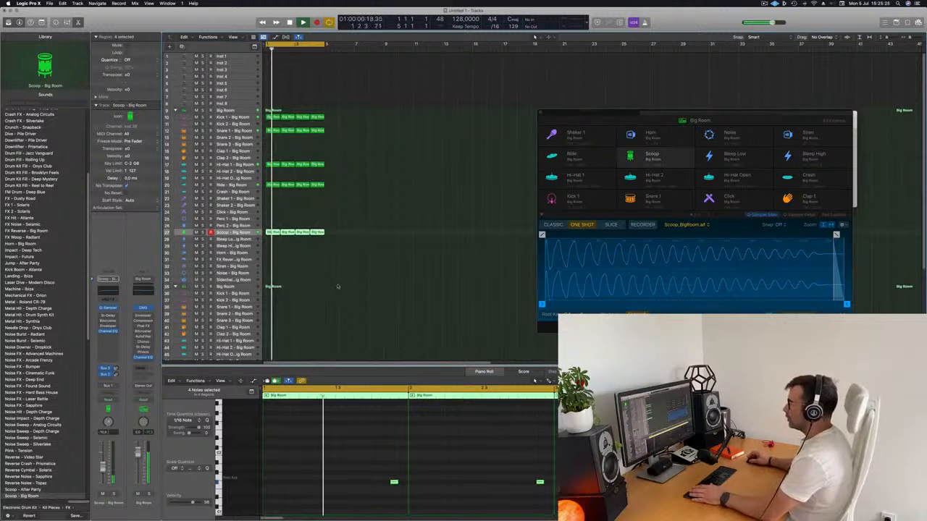
pyautogui.scroll(-3, 300, 281)
pyautogui.scroll(3, 305, 281)
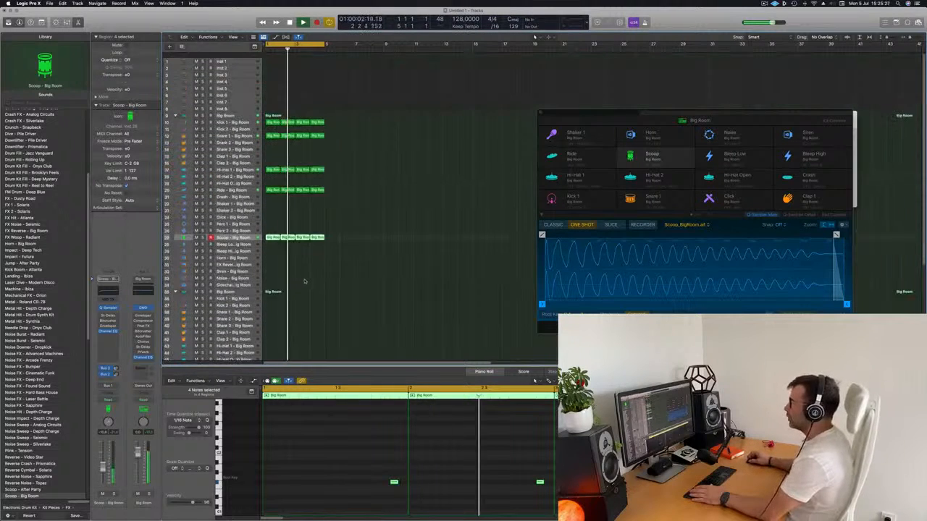
pyautogui.click(231, 57)
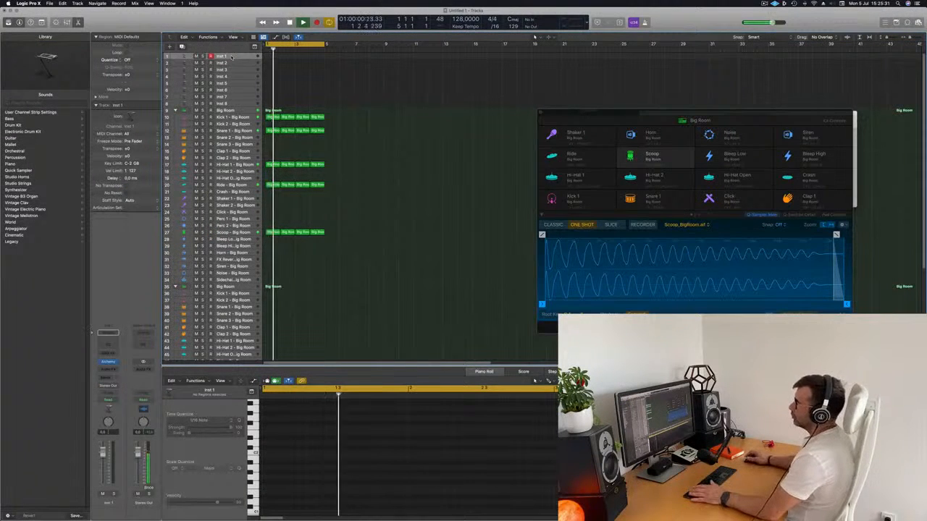
pyautogui.click(109, 362)
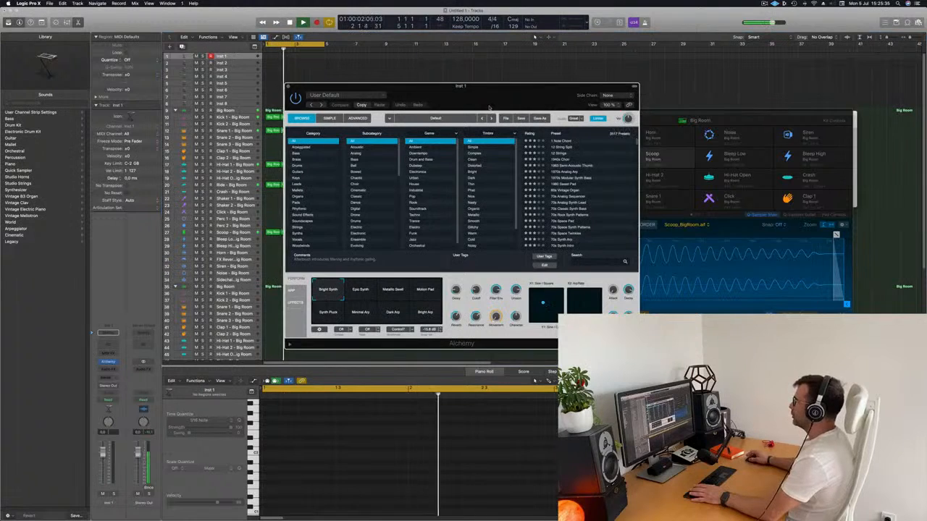
pyautogui.moveTo(489, 106); pyautogui.dragTo(476, 109)
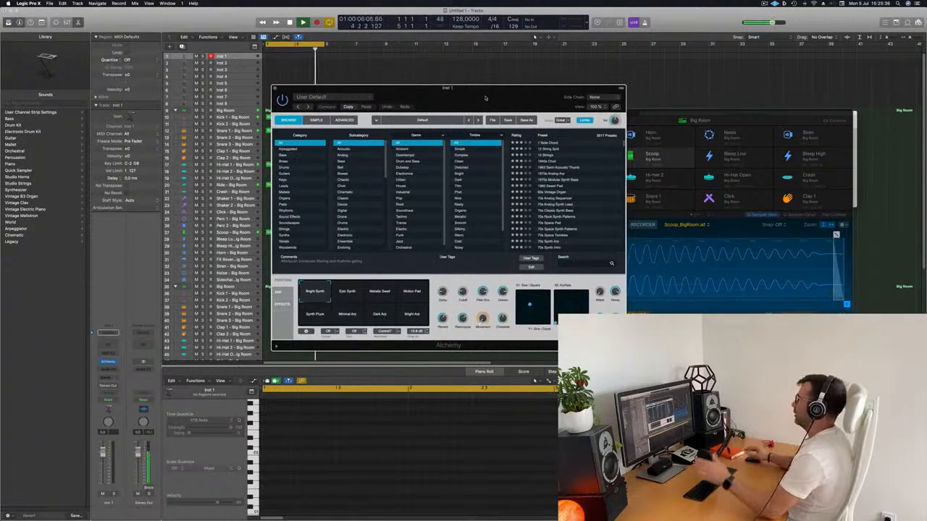
# Search the Alchemy presets for "siren" and load Club Siren.
pyautogui.click(567, 265)
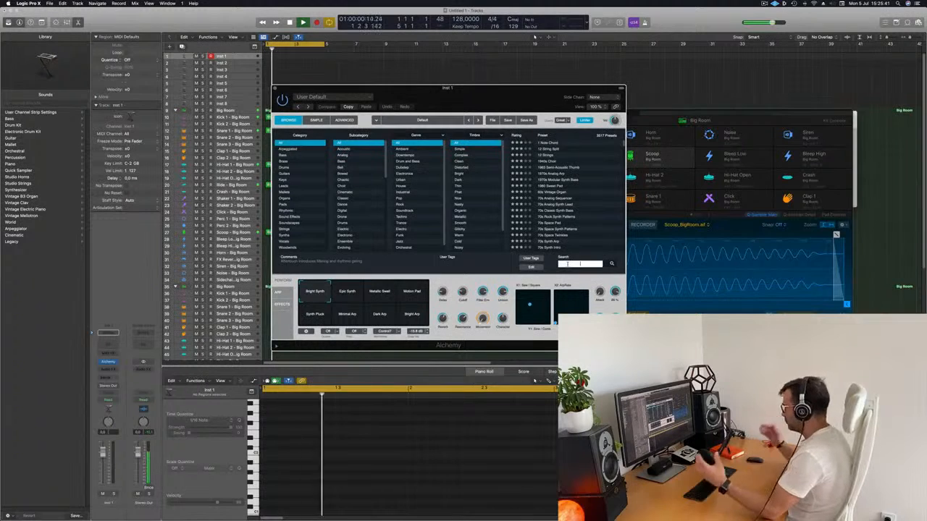
pyautogui.write('siren')
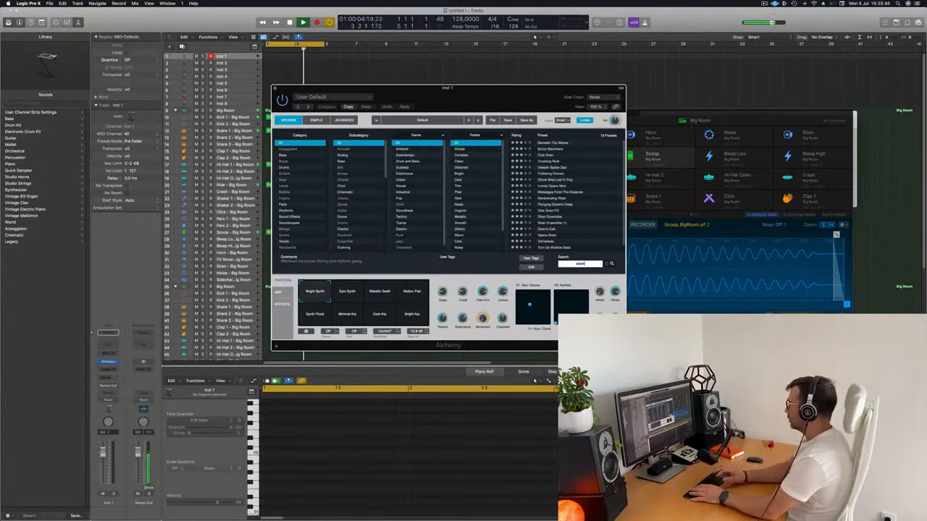
pyautogui.click(545, 154)
pyautogui.moveTo(506, 88); pyautogui.dragTo(646, 99)
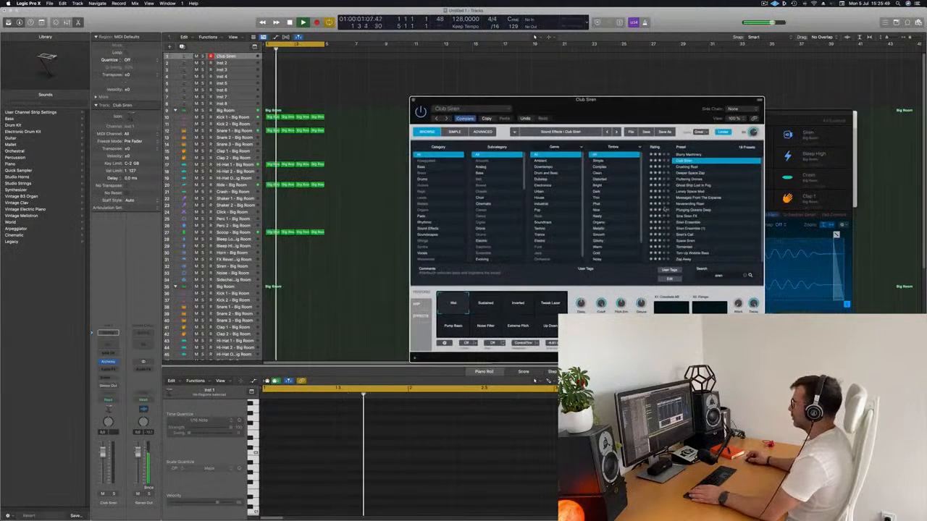
# Show the Musical Typing keyboard and audition the Club Siren sound over the loop.
pyautogui.press('super+k')
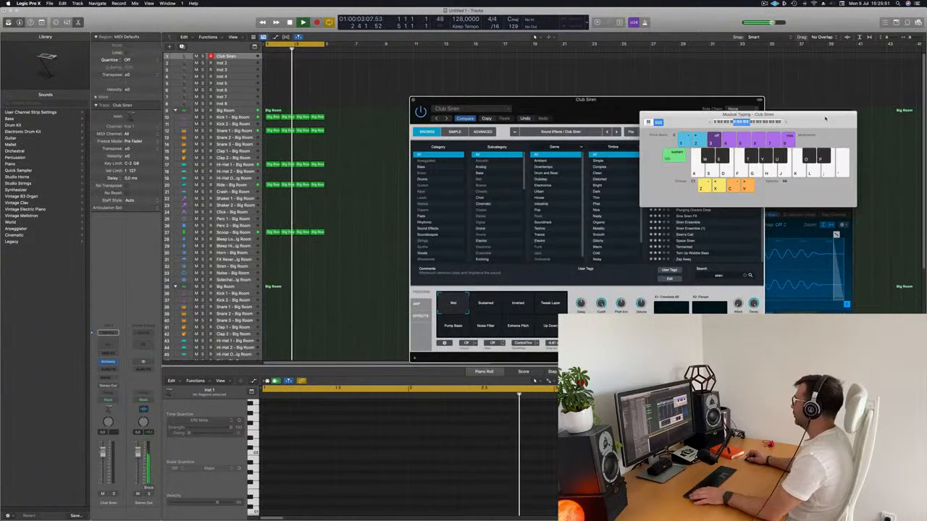
pyautogui.moveTo(825, 118); pyautogui.dragTo(776, 97)
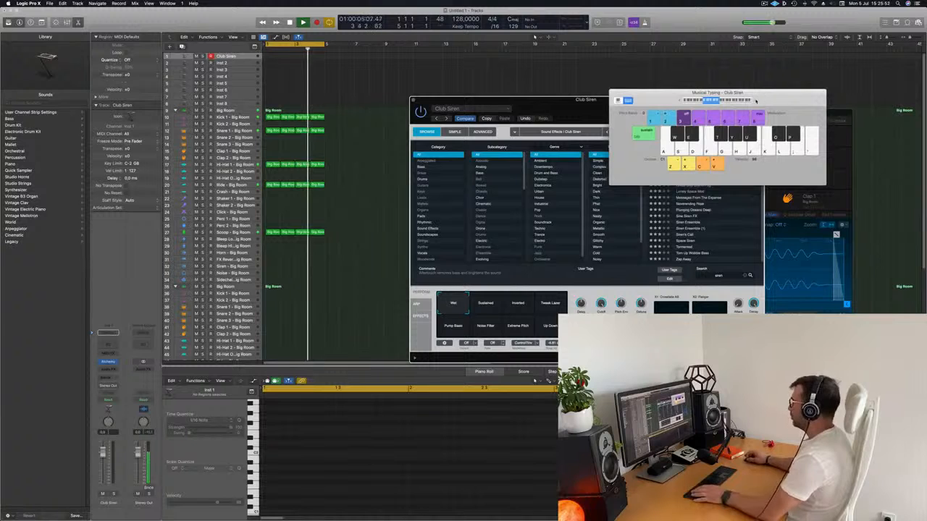
pyautogui.press('g')
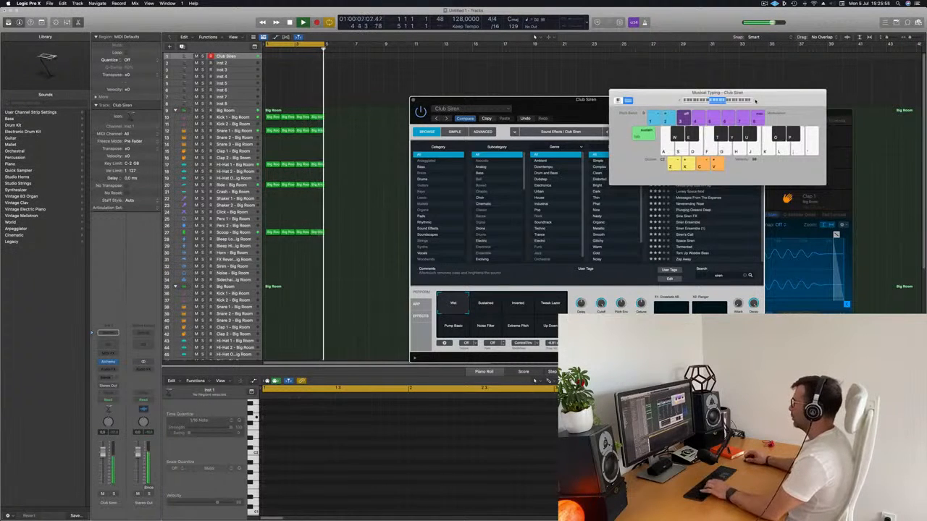
pyautogui.moveTo(762, 97); pyautogui.dragTo(574, 176)
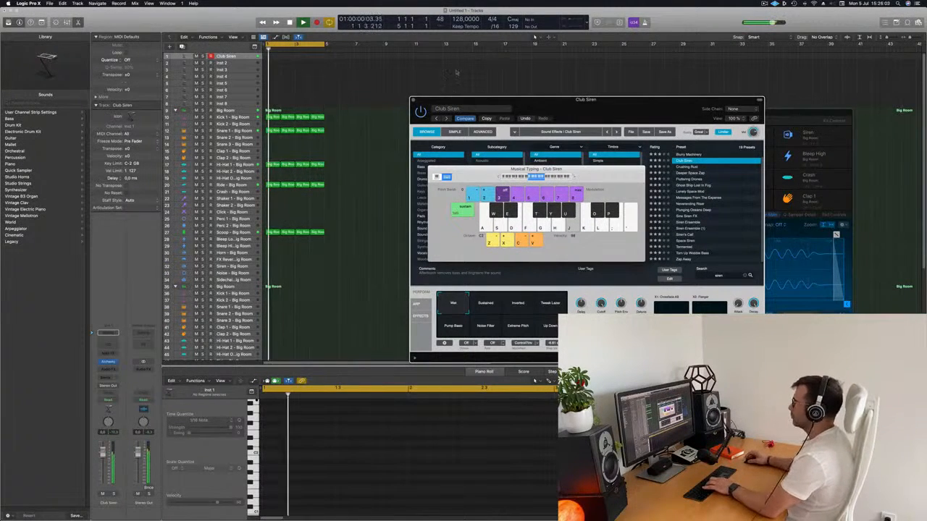
# Repeat all the four-bar drum regions three times to fill 16 bars, and clear the plug-in and keyboard windows off the tracks.
pyautogui.press('super+a')
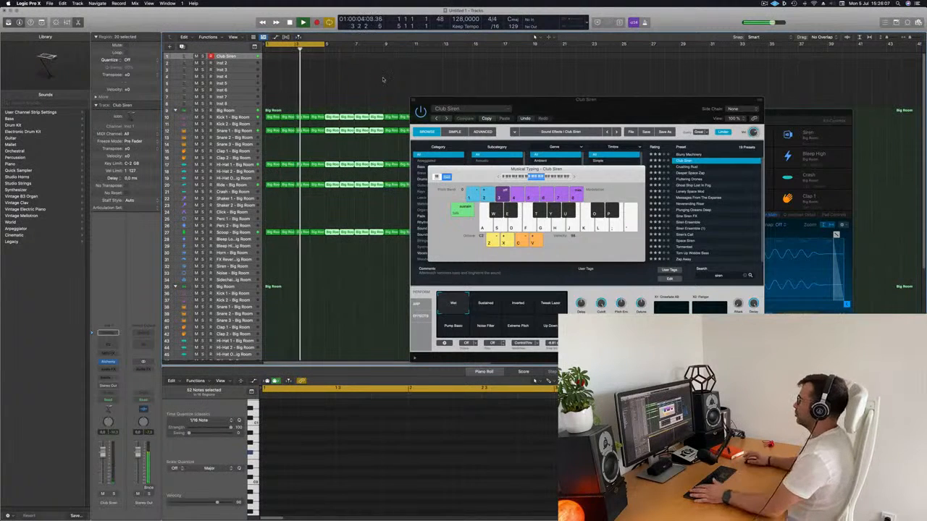
pyautogui.moveTo(444, 100); pyautogui.dragTo(648, 122)
pyautogui.moveTo(586, 174); pyautogui.dragTo(421, 210)
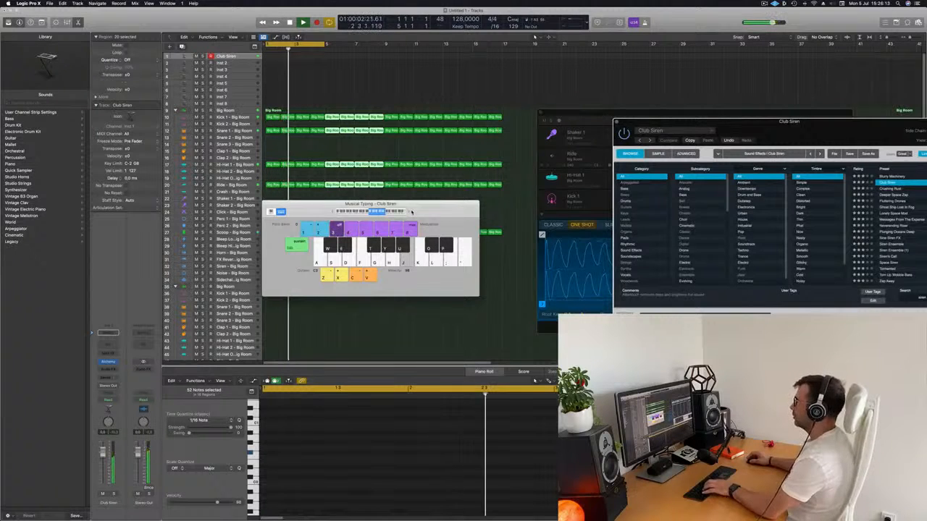
pyautogui.moveTo(410, 212); pyautogui.dragTo(454, 233)
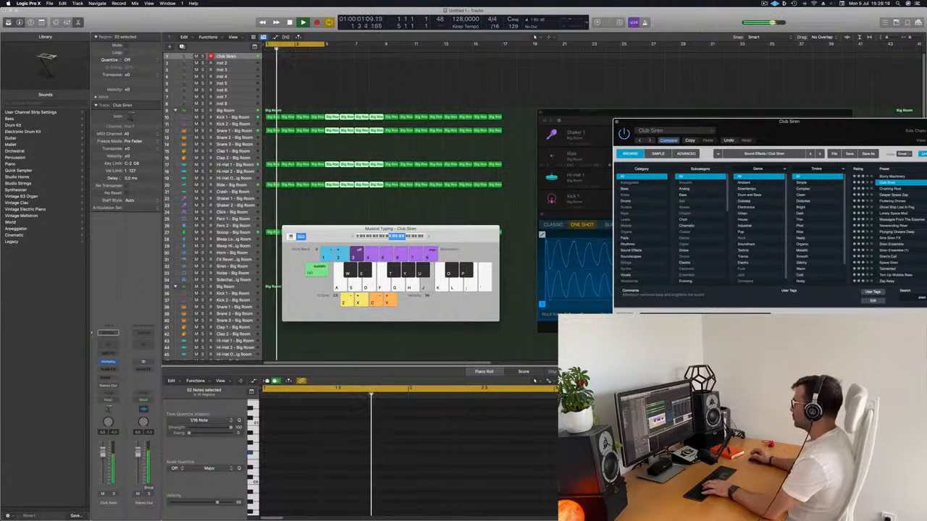
# Audition Club Siren's Tweak Laser, Noise Filter and Extreme Pitch performance variations, and settle on Sustained.
pyautogui.moveTo(724, 121); pyautogui.dragTo(518, 116)
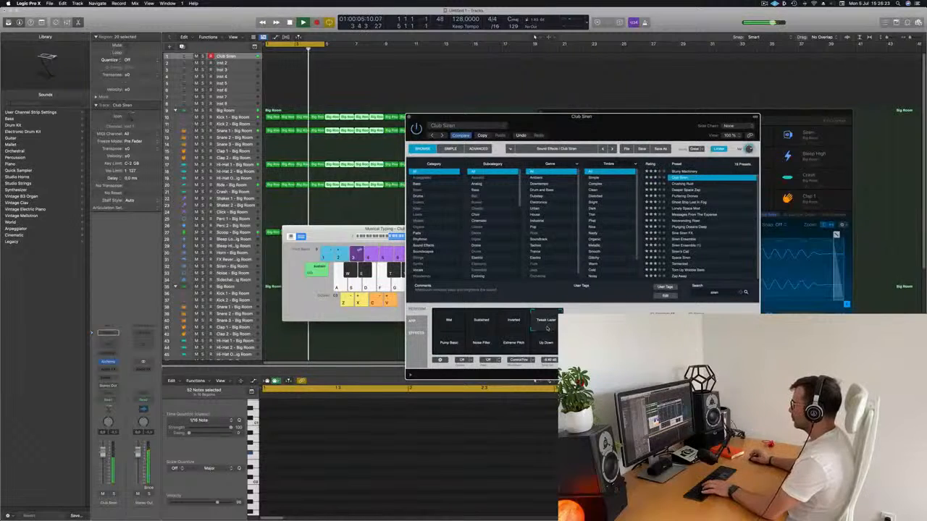
pyautogui.click(485, 346)
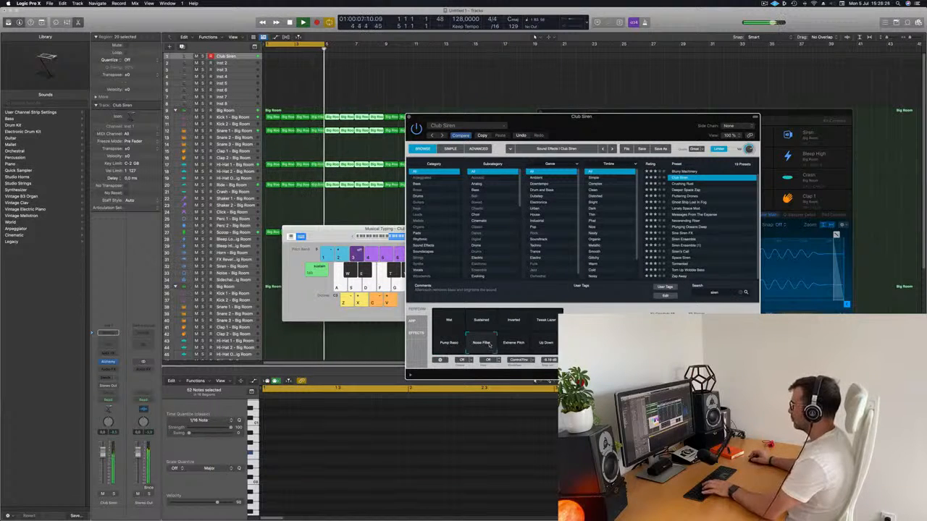
pyautogui.click(515, 346)
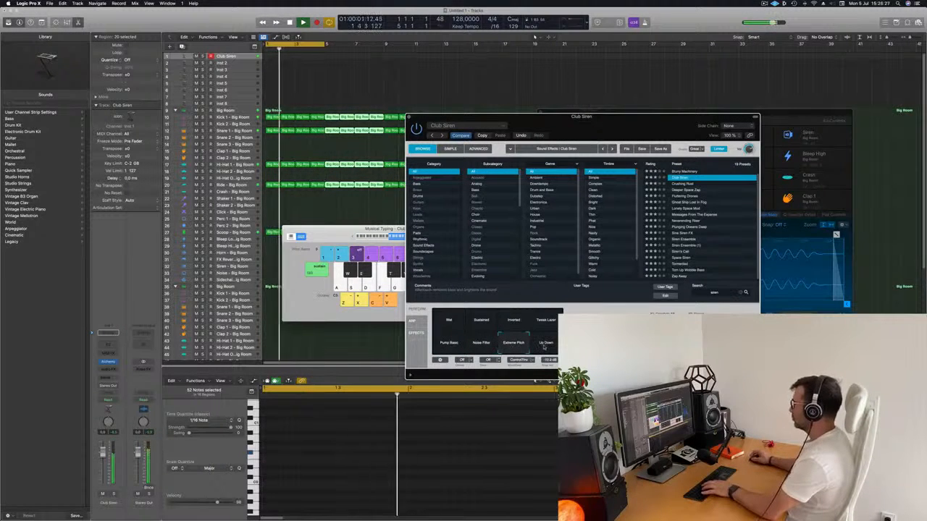
pyautogui.click(479, 325)
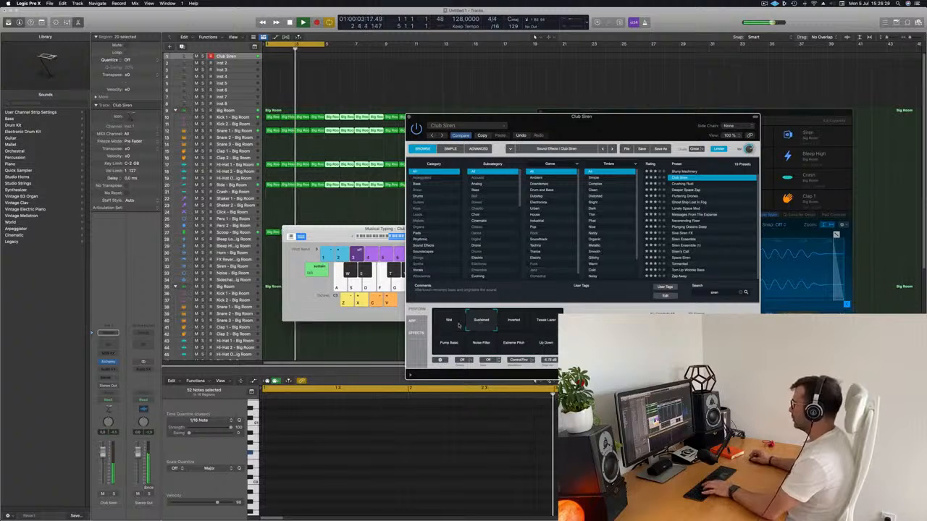
pyautogui.moveTo(600, 125); pyautogui.dragTo(696, 90)
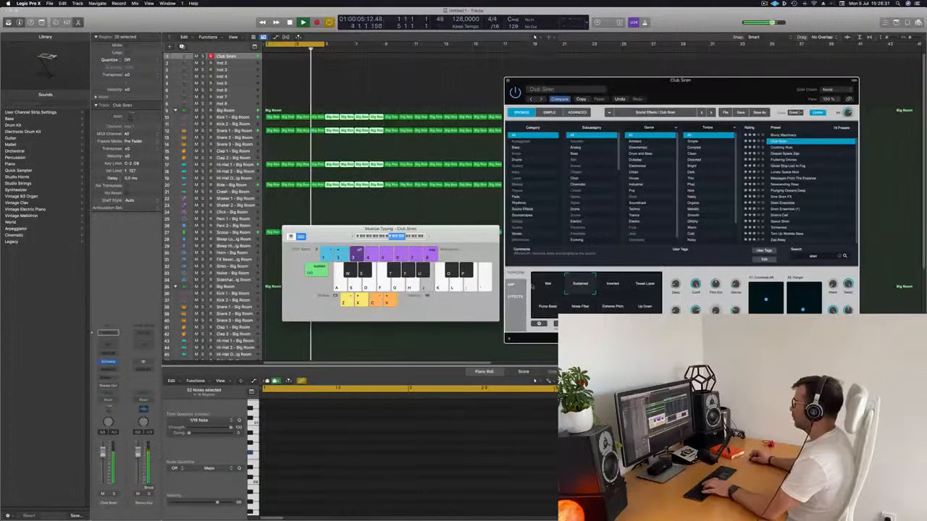
pyautogui.click(540, 287)
pyautogui.click(577, 288)
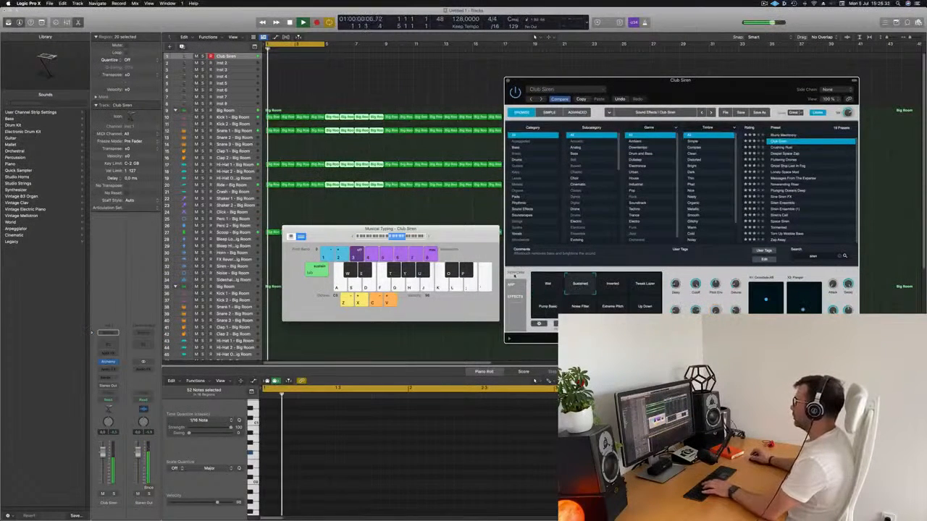
# Extend the cycle range to eight bars, from bar 1 to bar 9.
pyautogui.moveTo(391, 229); pyautogui.dragTo(448, 212)
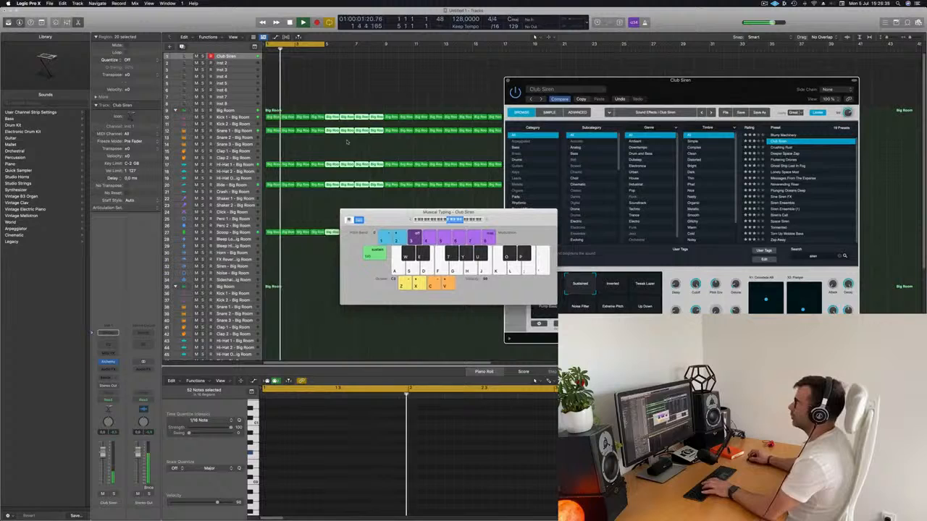
pyautogui.click(324, 45)
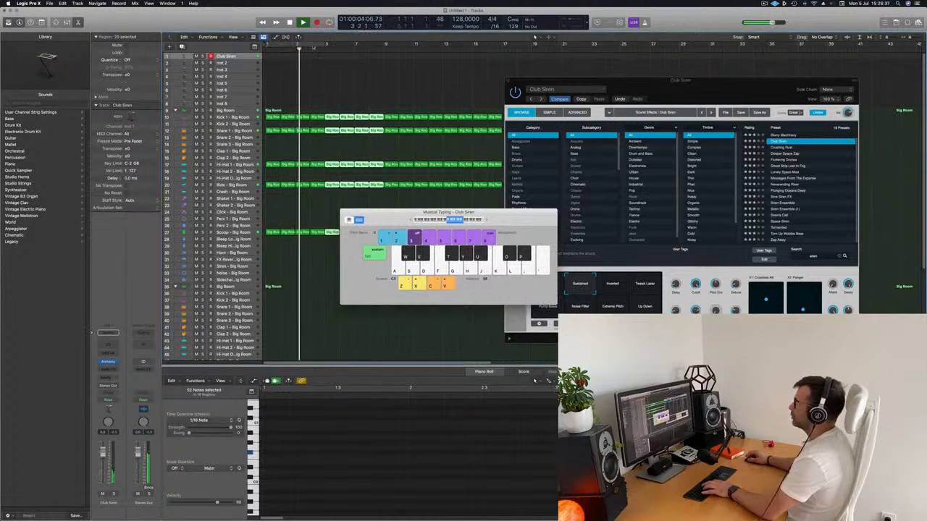
pyautogui.press('c')
pyautogui.moveTo(324, 44); pyautogui.dragTo(383, 44)
# Record a long, held B note on the Club Siren track over the eight-bar cycle.
pyautogui.click(246, 56)
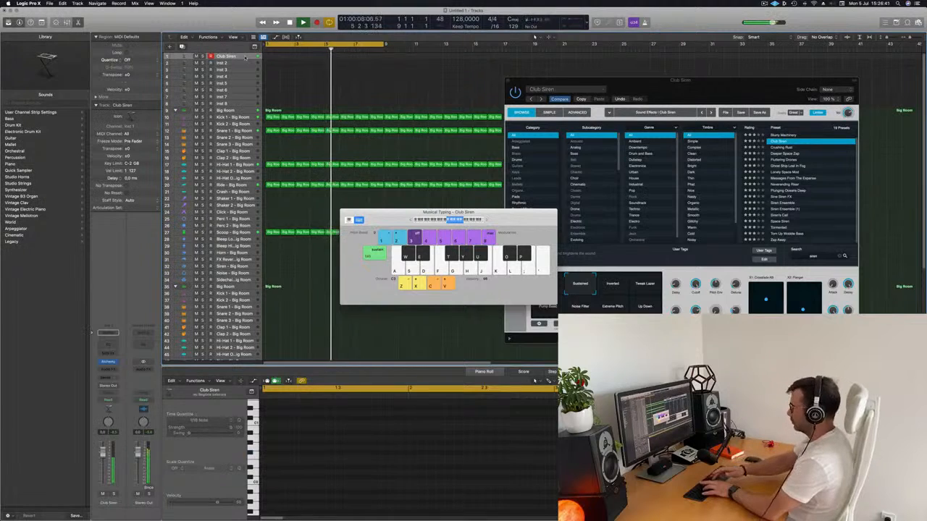
pyautogui.press('r')
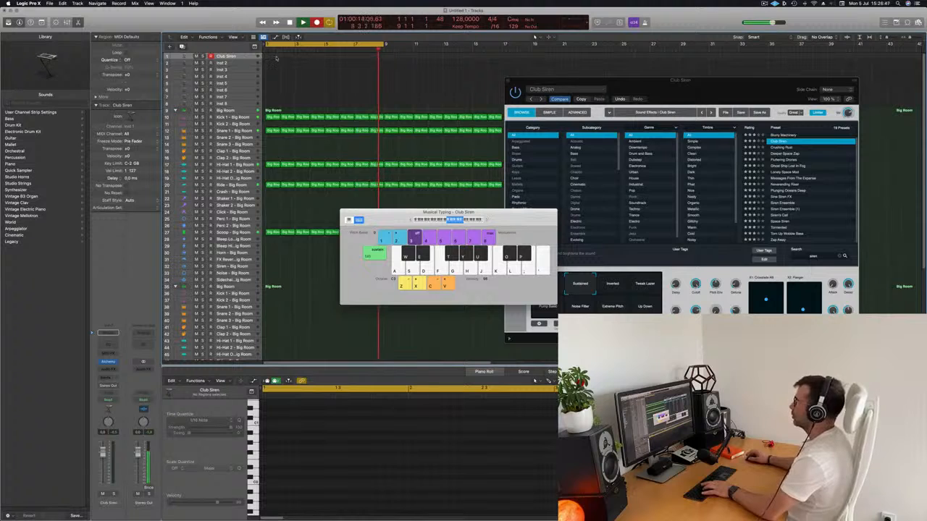
pyautogui.press('j')
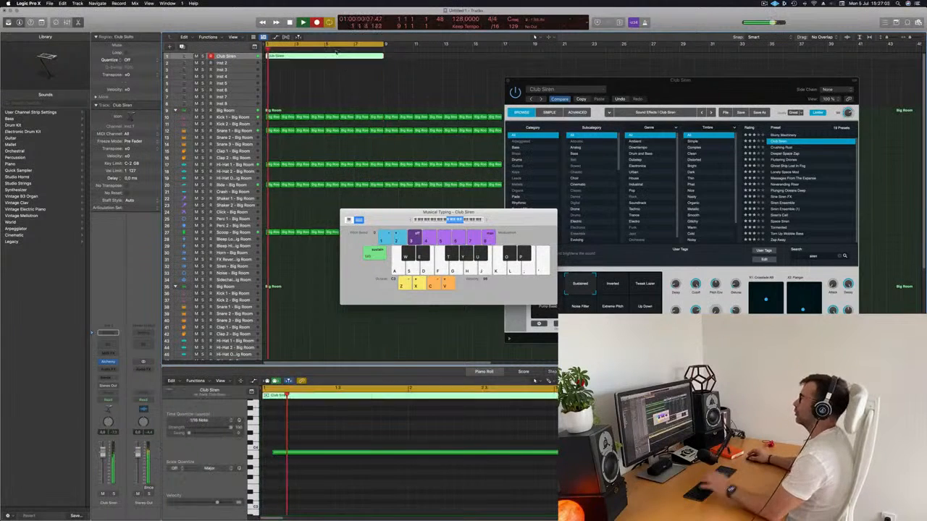
# Move the recorded siren note to the start of bar 1 at a lower pitch and play the loop.
pyautogui.click(311, 454)
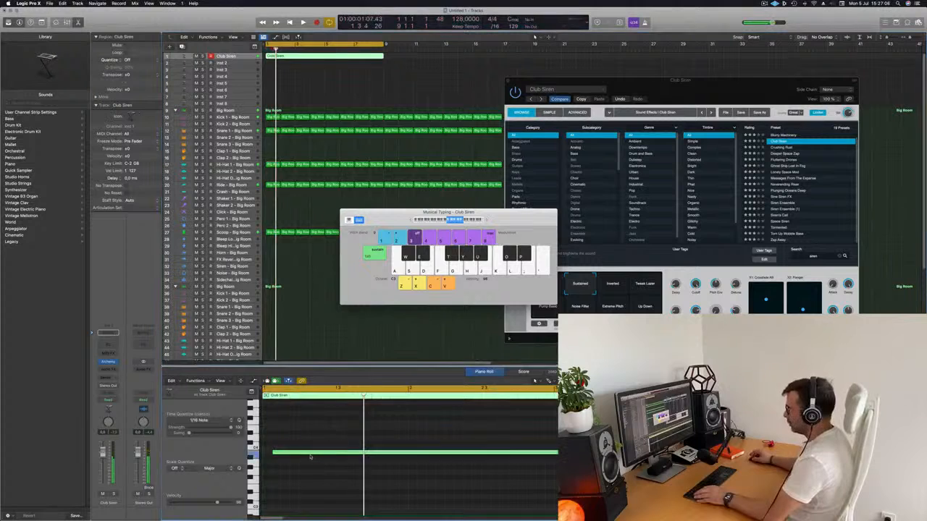
pyautogui.moveTo(301, 456); pyautogui.dragTo(274, 470)
pyautogui.press('space')
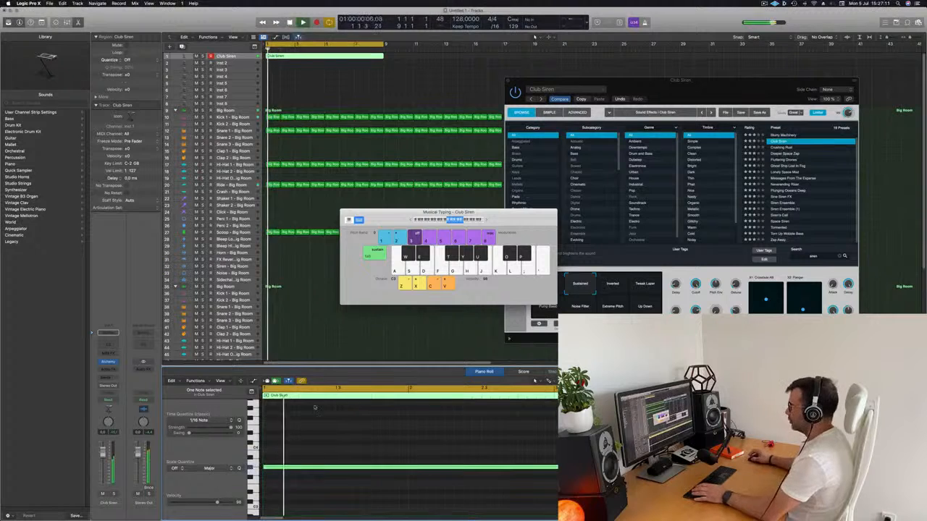
# Stop playback and extend the siren note in the Piano Roll to the end of the eight-bar Club Siren region.
pyautogui.press('space')
pyautogui.press('Tab')
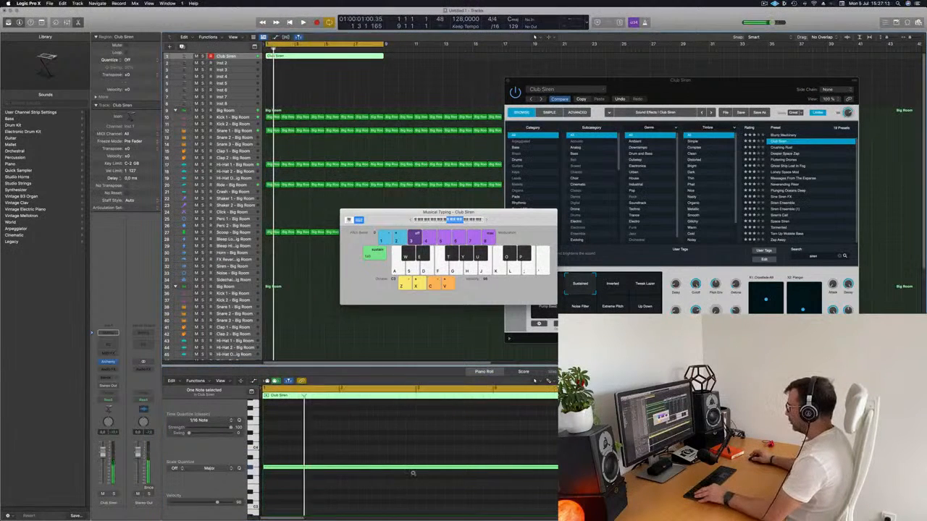
pyautogui.scroll(-3, 413, 473)
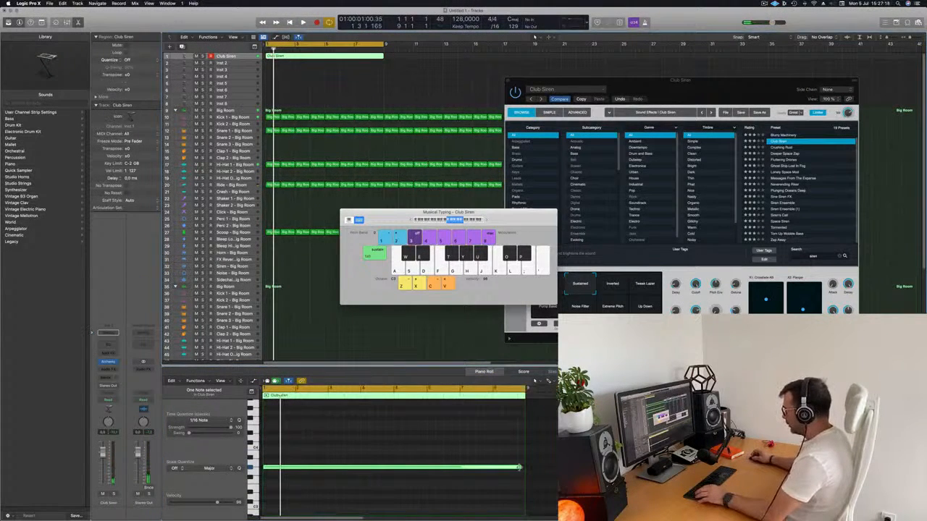
pyautogui.moveTo(518, 467); pyautogui.dragTo(520, 467)
pyautogui.click(245, 56)
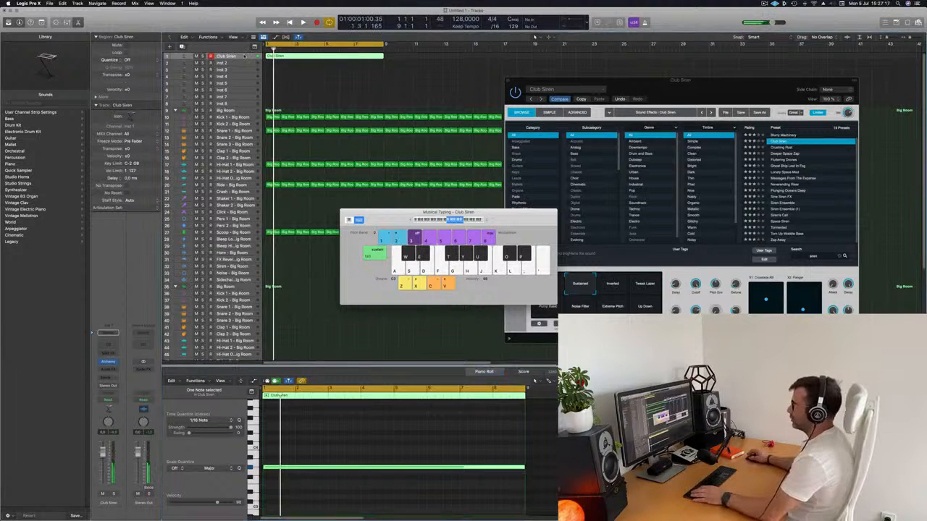
# Play the loop and lower the Club Siren channel's volume fader slightly, restarting playback from bar 1.
pyautogui.press('space')
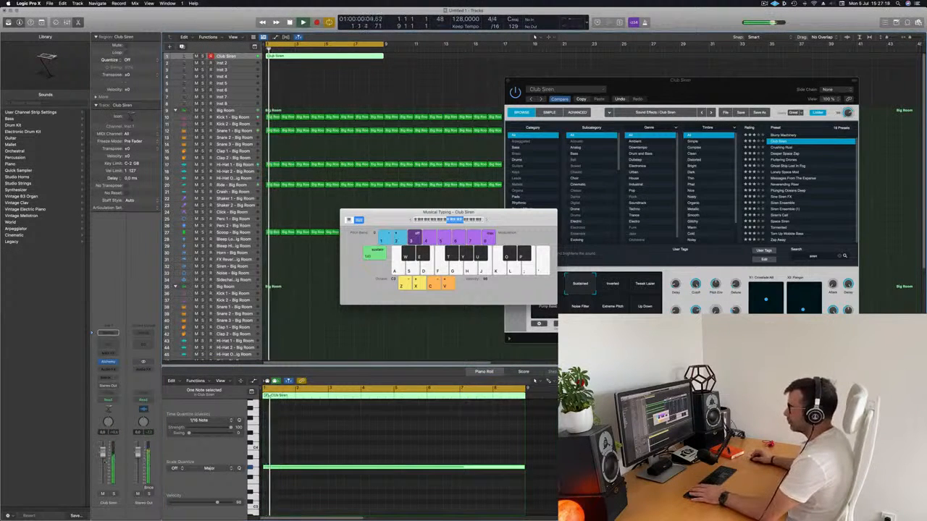
pyautogui.moveTo(102, 454); pyautogui.dragTo(102, 464)
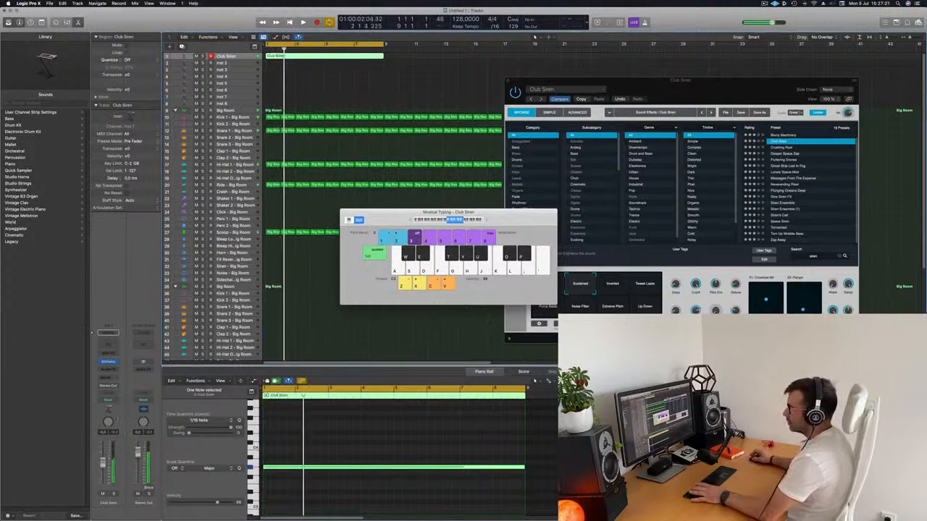
pyautogui.press('Return')
# Insert a stereo Compressor on the Club Siren channel strip and move its window clear of the arrangement.
pyautogui.click(105, 376)
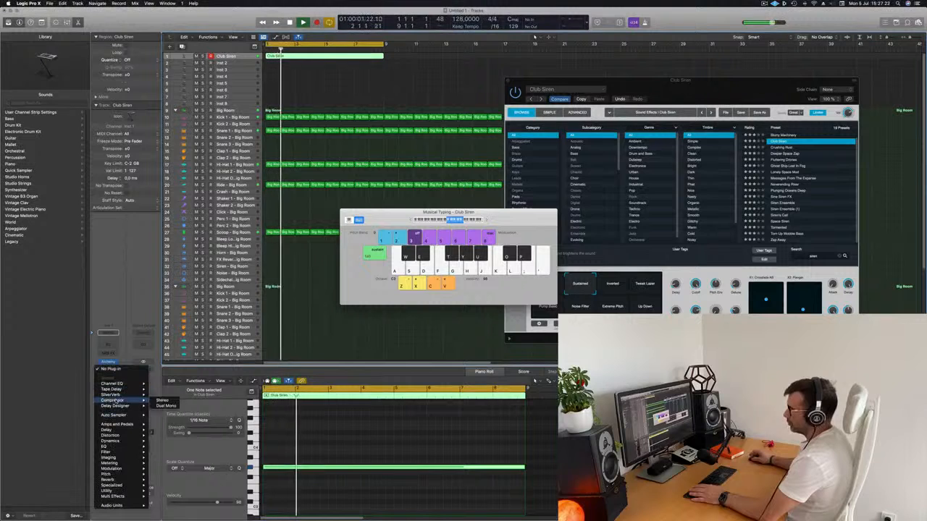
pyautogui.click(160, 401)
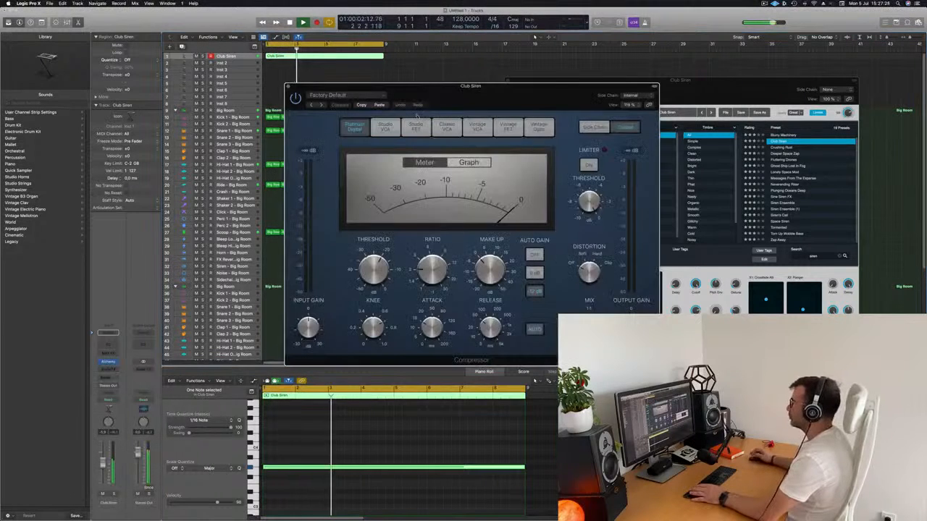
pyautogui.moveTo(519, 90); pyautogui.dragTo(581, 90)
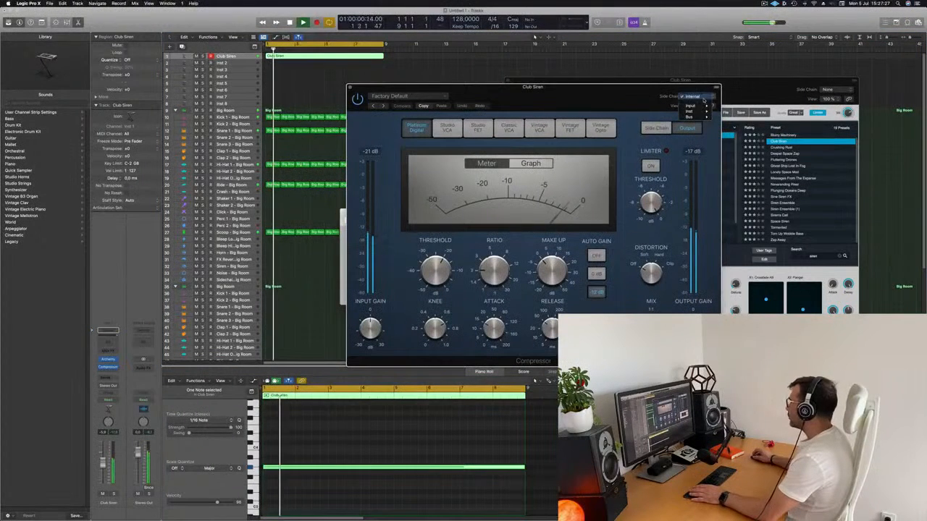
# Set the Club Siren compressor's side-chain source to Inst 9 and close the compressor.
pyautogui.click(691, 96)
pyautogui.moveTo(697, 110)
pyautogui.click(723, 144)
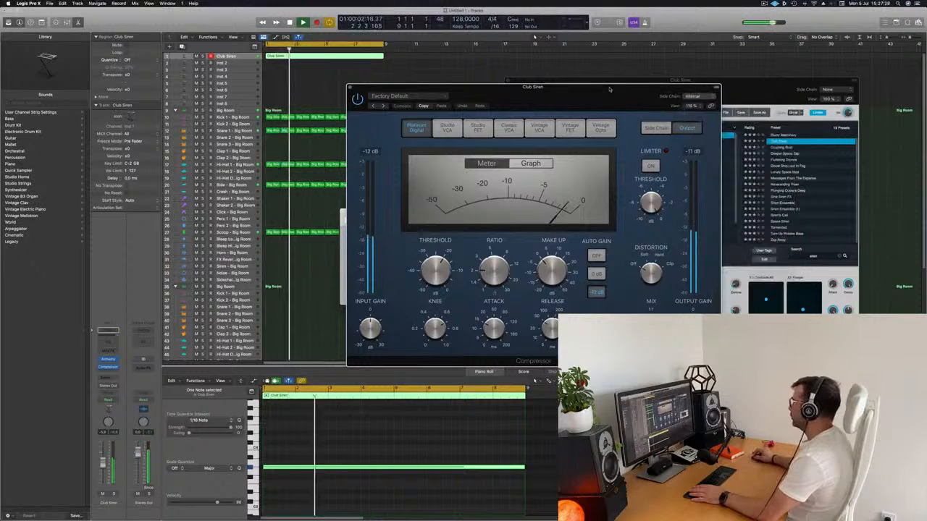
pyautogui.moveTo(595, 99); pyautogui.dragTo(667, 75)
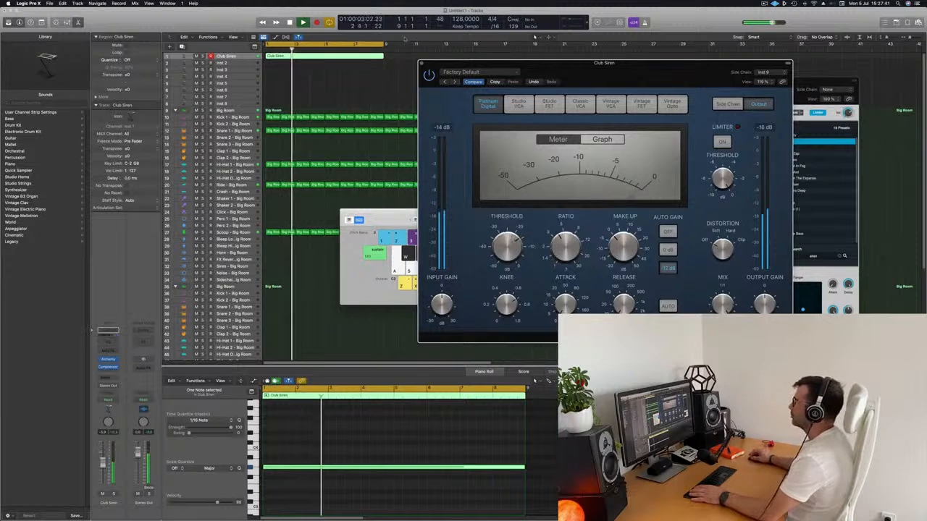
pyautogui.click(421, 64)
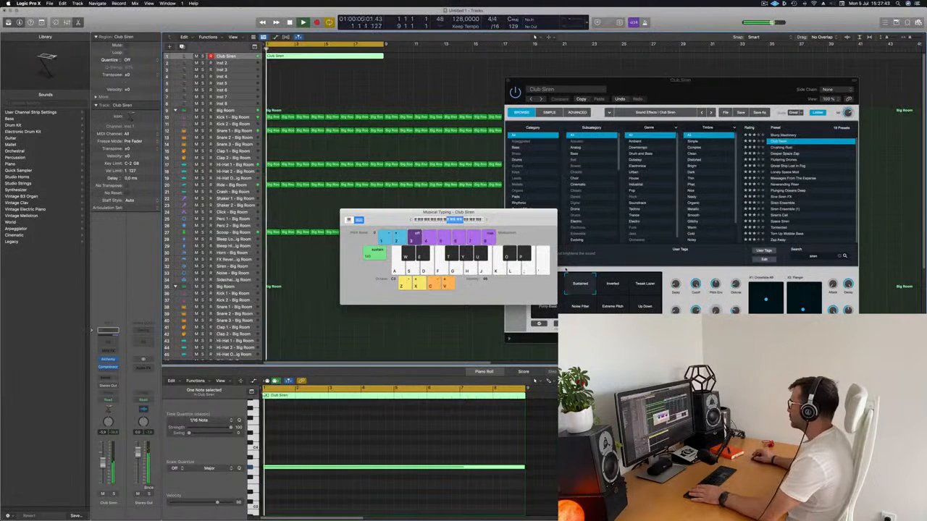
# Close Musical Typing, hide the plug-in windows and copy the eight-bar Club Siren region to bar 9.
pyautogui.moveTo(495, 214); pyautogui.dragTo(561, 217)
pyautogui.click(411, 218)
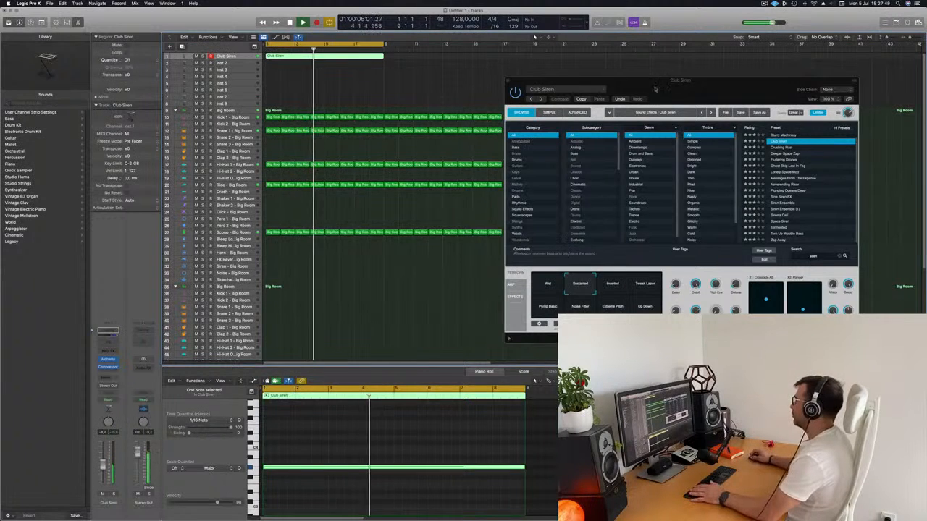
pyautogui.press('v')
pyautogui.press('Return')
pyautogui.moveTo(347, 57); pyautogui.dragTo(469, 62)
pyautogui.press('Return')
# Select the Inst 2 track and open its Alchemy synth.
pyautogui.click(246, 64)
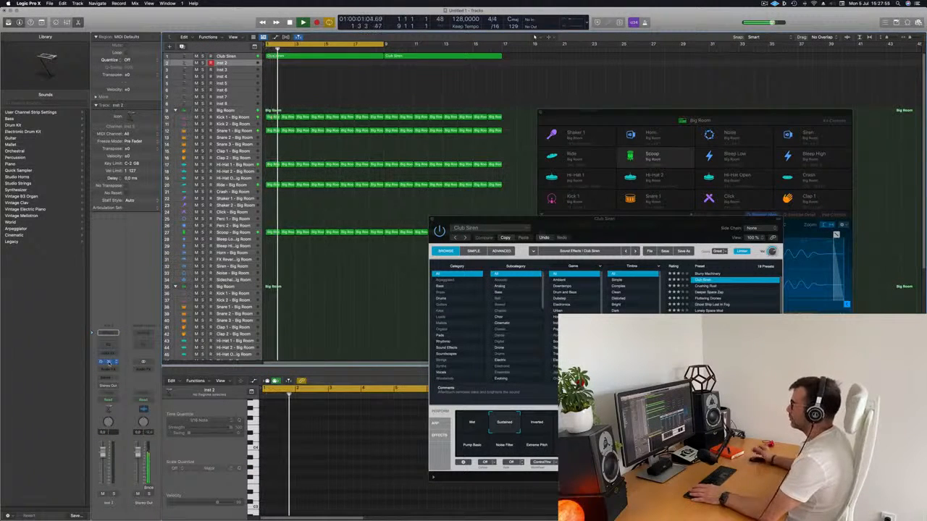
pyautogui.click(108, 363)
pyautogui.moveTo(511, 87); pyautogui.dragTo(556, 101)
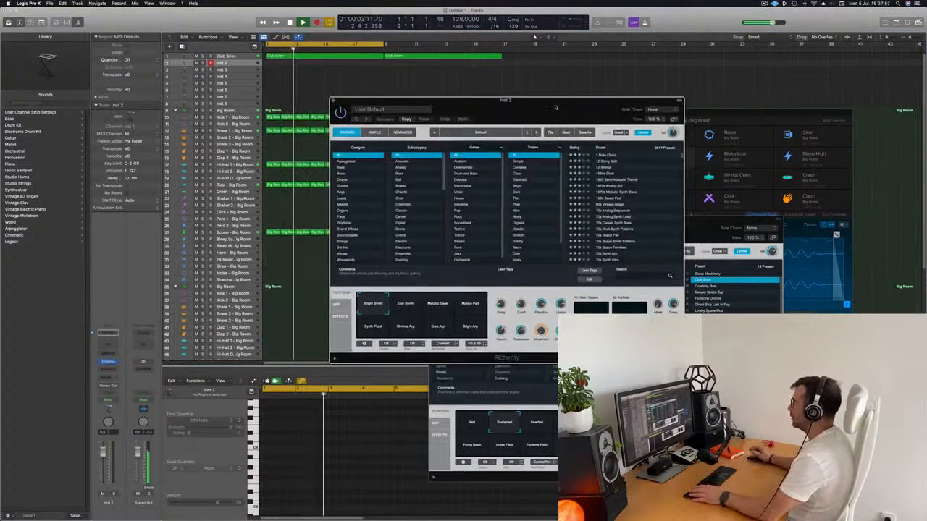
# Filter Alchemy's presets on Inst 2 to the Bass category and load Detuned Drones.
pyautogui.click(343, 161)
pyautogui.click(342, 168)
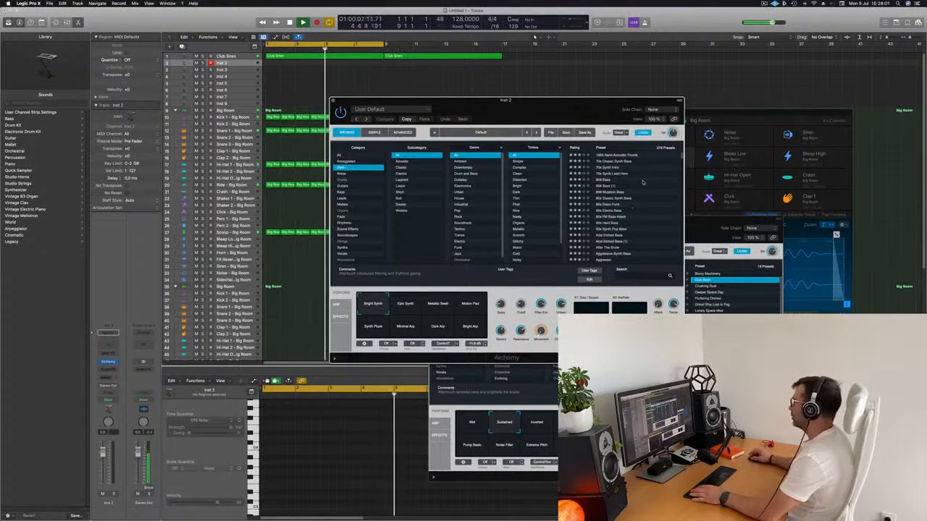
pyautogui.scroll(-15, 639, 204)
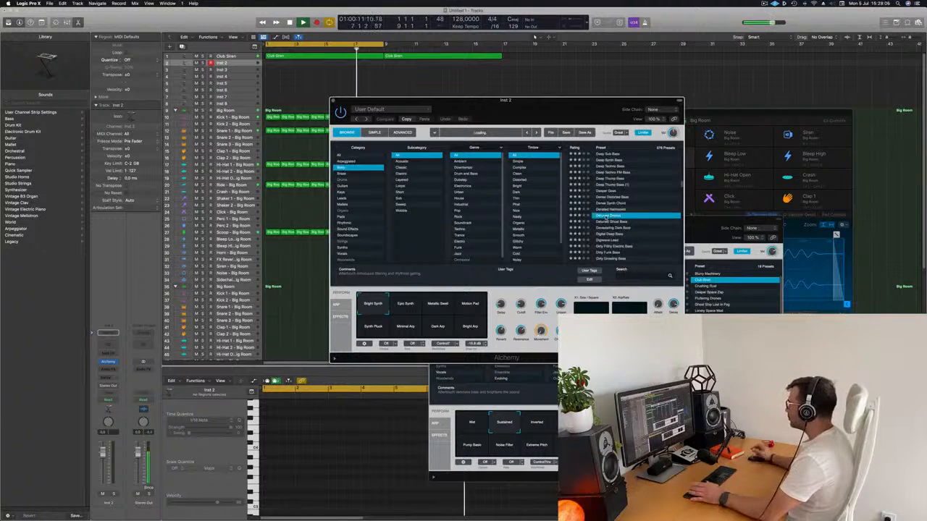
pyautogui.moveTo(557, 101); pyautogui.dragTo(692, 70)
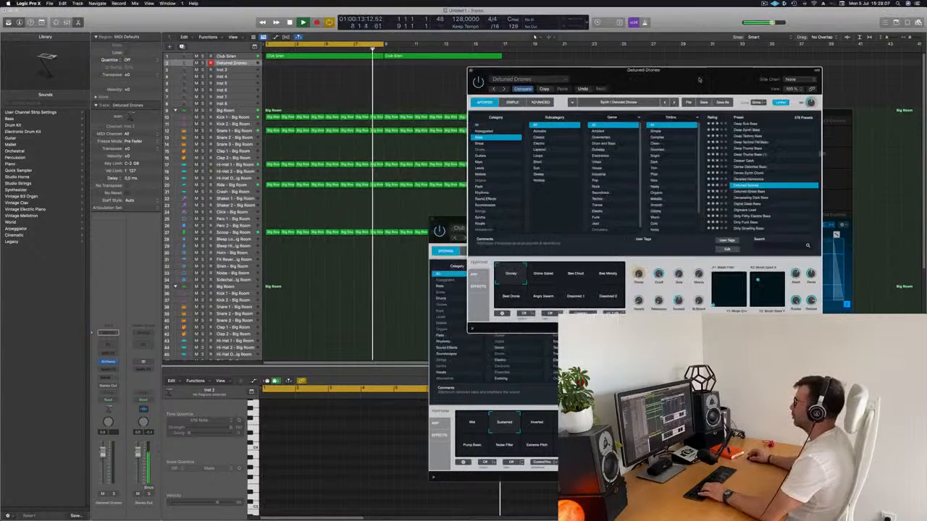
# Open Musical Typing for Detuned Drones, arrange it beside the Alchemy window and try notes over the loop.
pyautogui.press('d')
pyautogui.press('d')
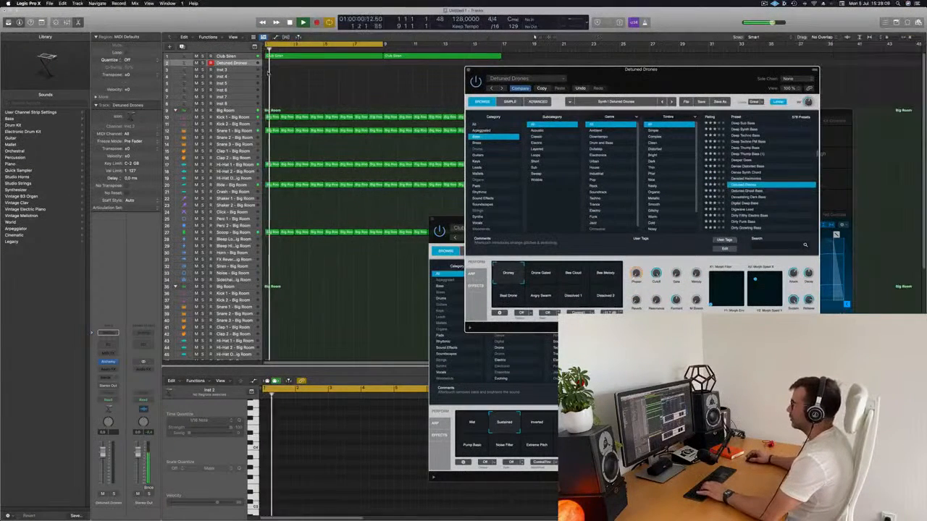
pyautogui.moveTo(715, 78); pyautogui.dragTo(503, 168)
pyautogui.press('super+k')
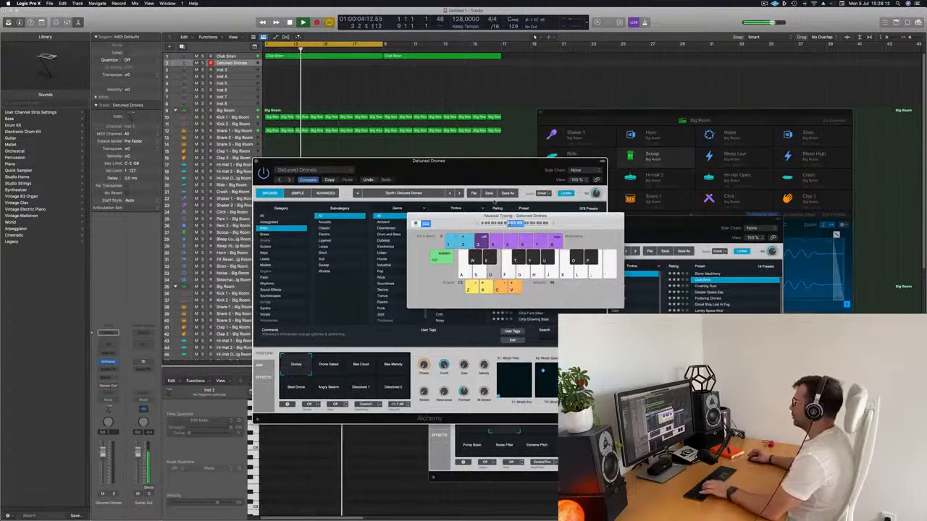
pyautogui.moveTo(505, 163); pyautogui.dragTo(864, 166)
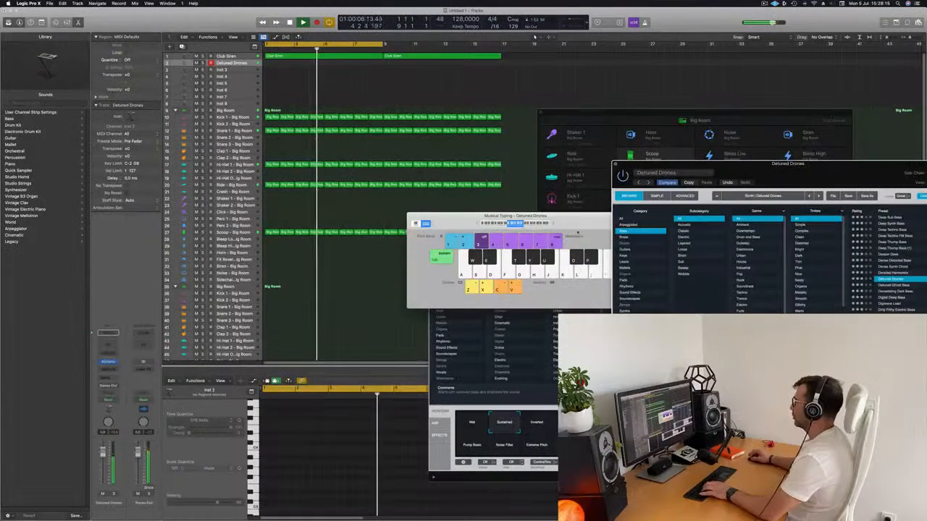
pyautogui.moveTo(556, 224); pyautogui.dragTo(423, 199)
pyautogui.moveTo(665, 164); pyautogui.dragTo(440, 142)
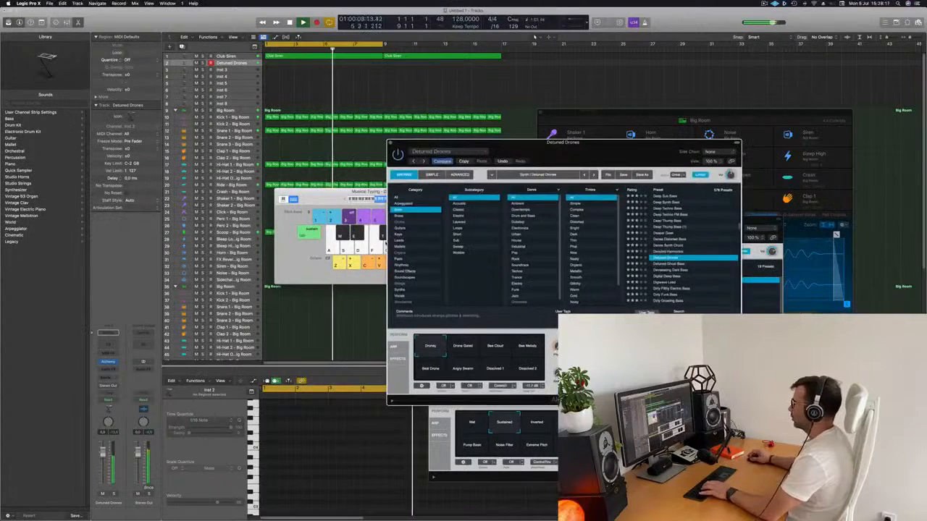
pyautogui.click(367, 198)
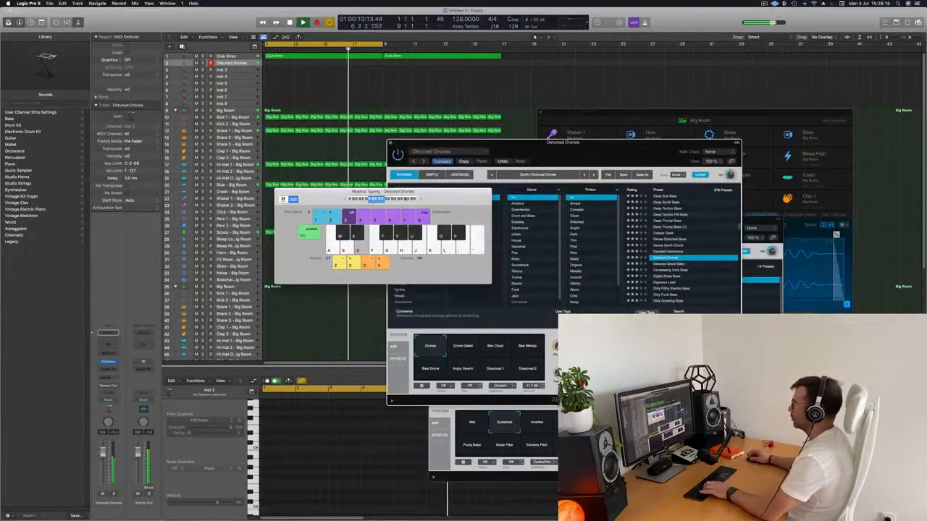
pyautogui.moveTo(435, 194); pyautogui.dragTo(793, 168)
pyautogui.moveTo(526, 150); pyautogui.dragTo(473, 154)
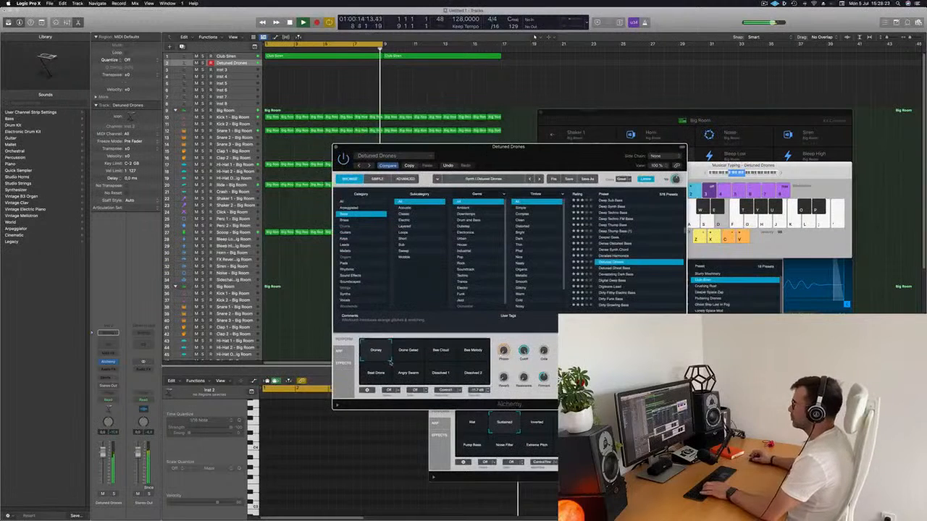
# Audition Detuned Drones' performance variations, from Drone Gated and Bee Cloud to Dissolved 1, and return to Droney.
pyautogui.click(405, 352)
pyautogui.click(440, 350)
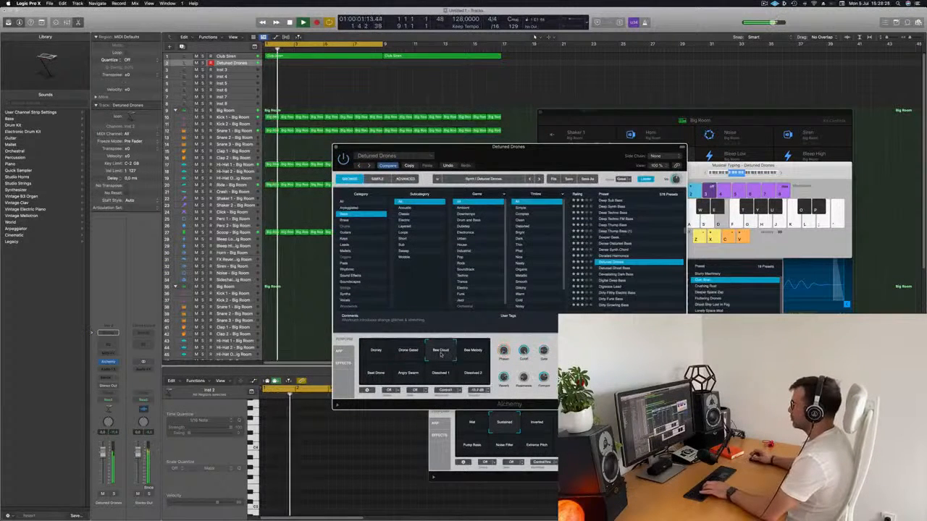
pyautogui.click(475, 351)
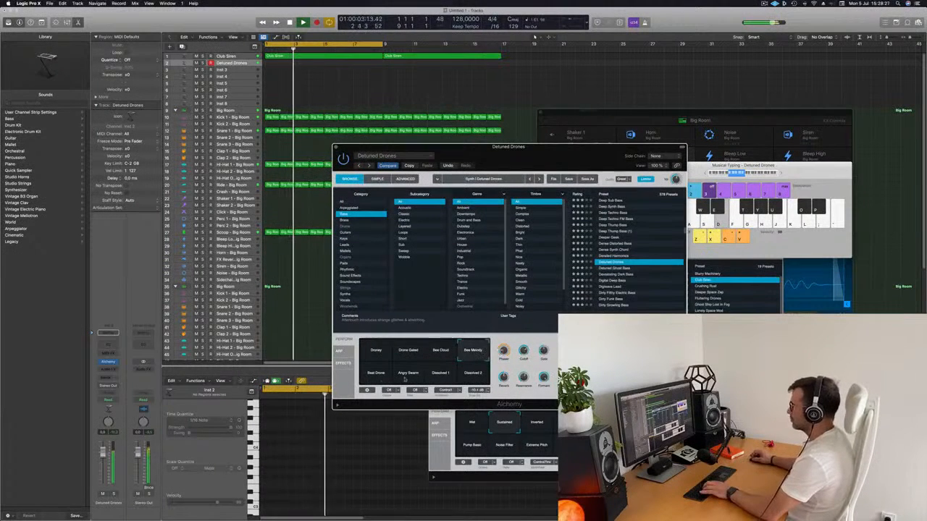
pyautogui.click(376, 376)
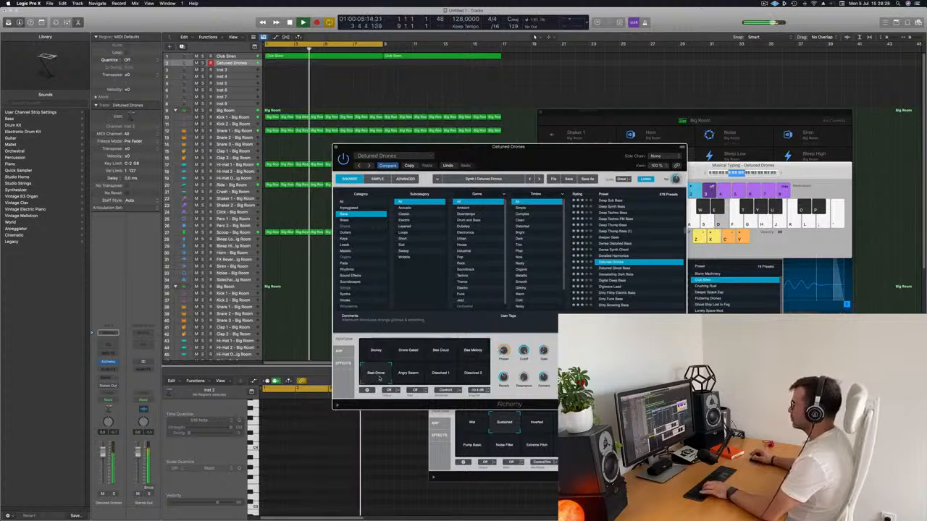
pyautogui.click(408, 373)
pyautogui.click(473, 375)
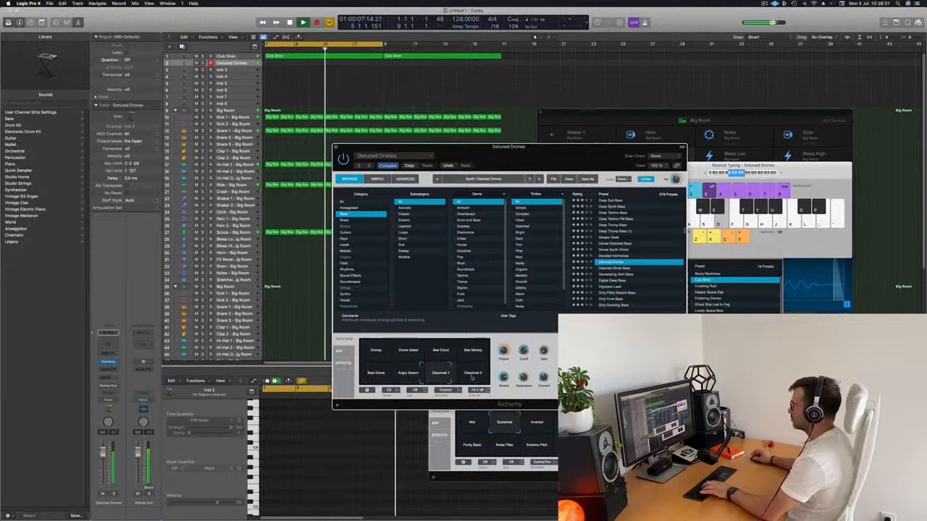
pyautogui.click(369, 351)
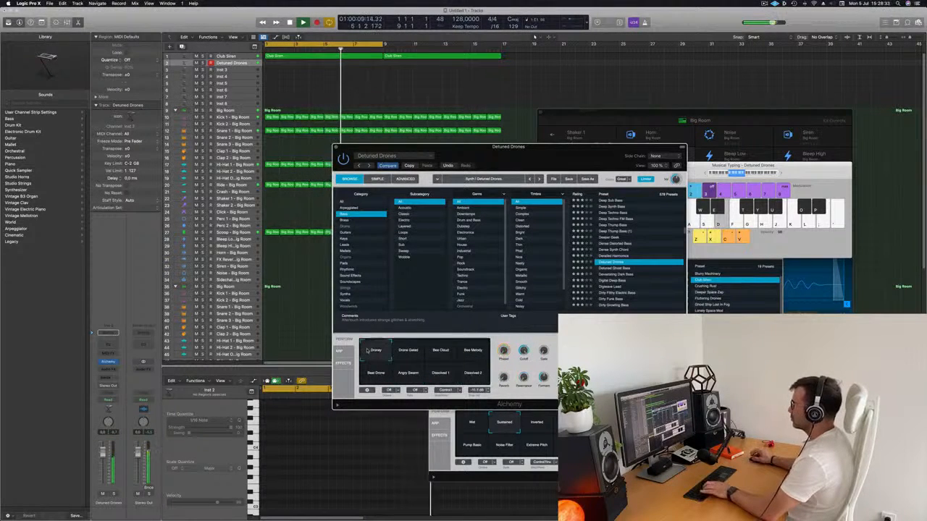
# Audition the Detuned Ghost Bass preset, load Devastating Dark Bass instead and reposition the Alchemy window.
pyautogui.moveTo(543, 157); pyautogui.dragTo(583, 116)
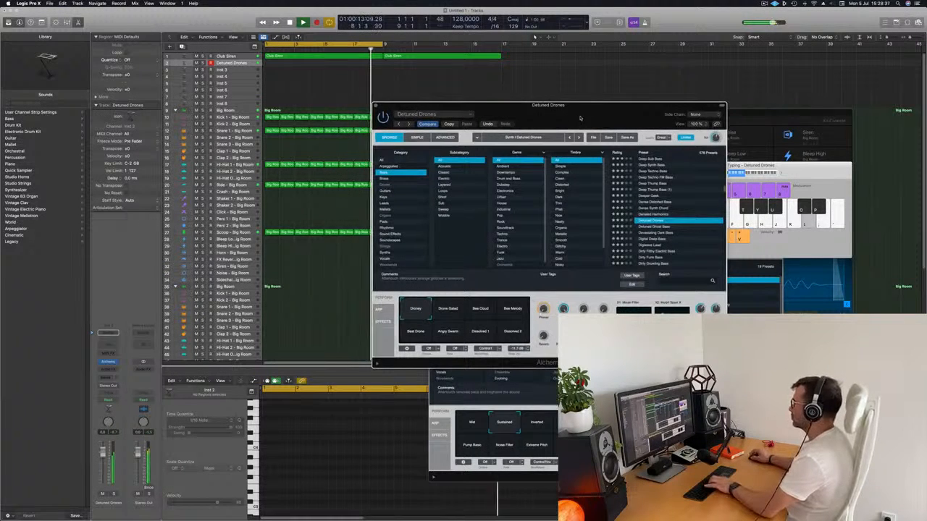
pyautogui.moveTo(579, 117); pyautogui.dragTo(538, 137)
pyautogui.press('Return')
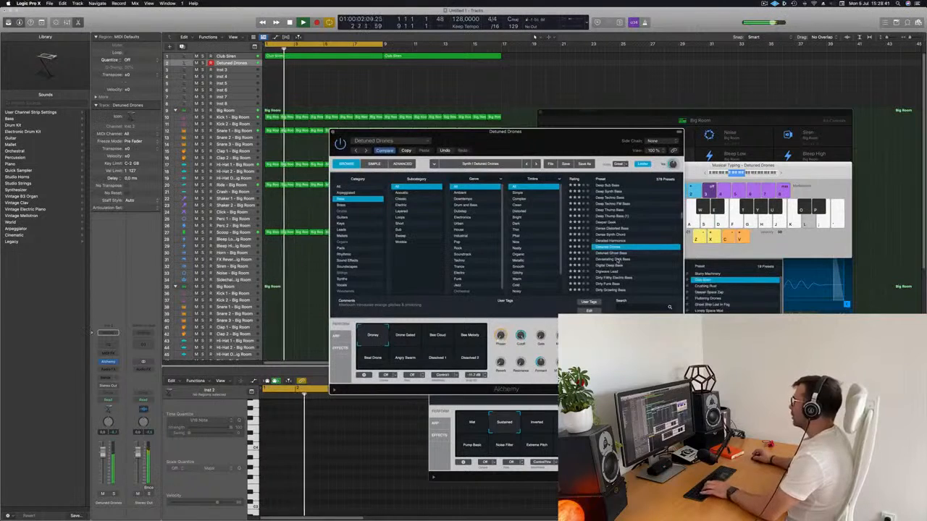
pyautogui.click(614, 253)
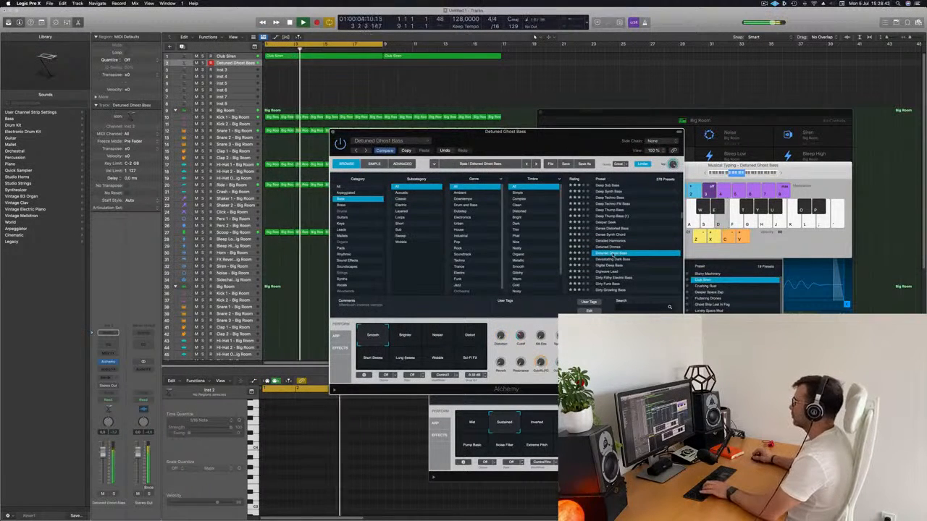
pyautogui.click(603, 259)
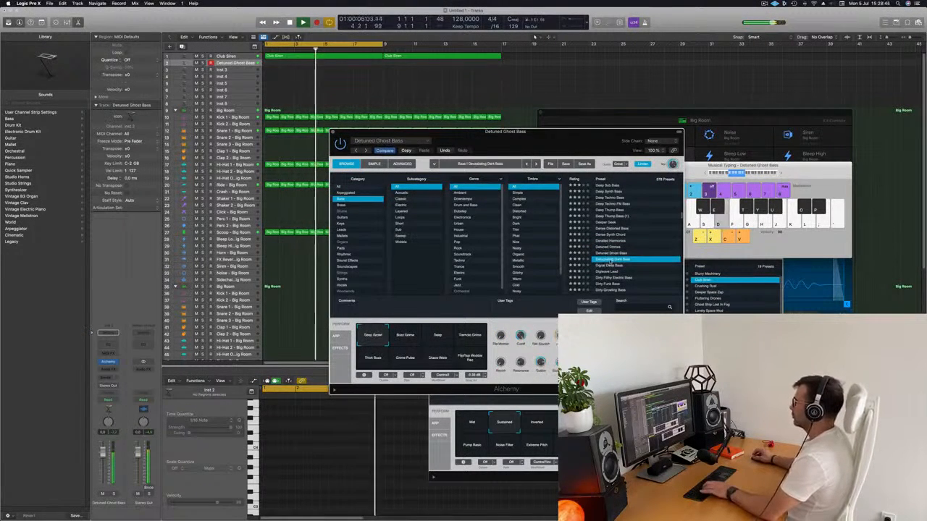
pyautogui.moveTo(559, 145); pyautogui.dragTo(626, 91)
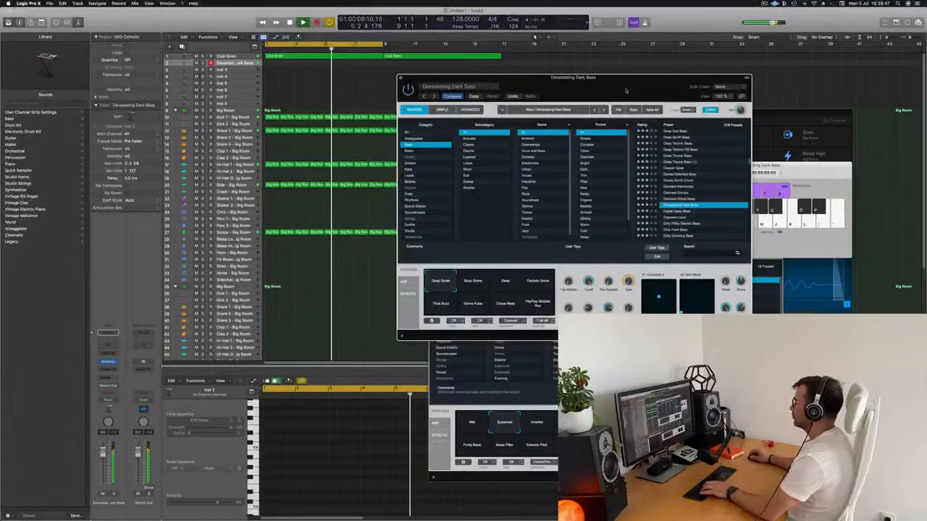
# Audition Devastating Dark Bass's performance variations over the loop, from Deep and Tremolo Grime to Thick Buzz.
pyautogui.click(505, 284)
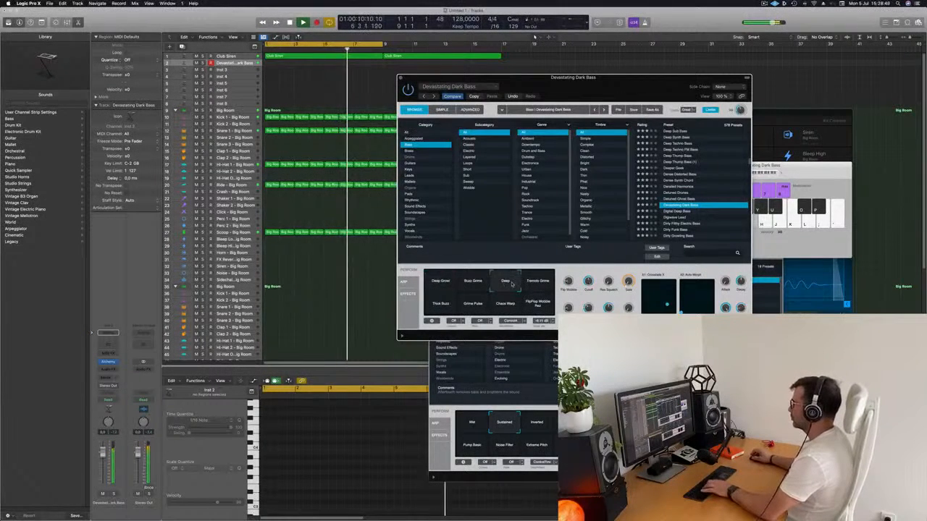
pyautogui.click(532, 285)
pyautogui.click(441, 305)
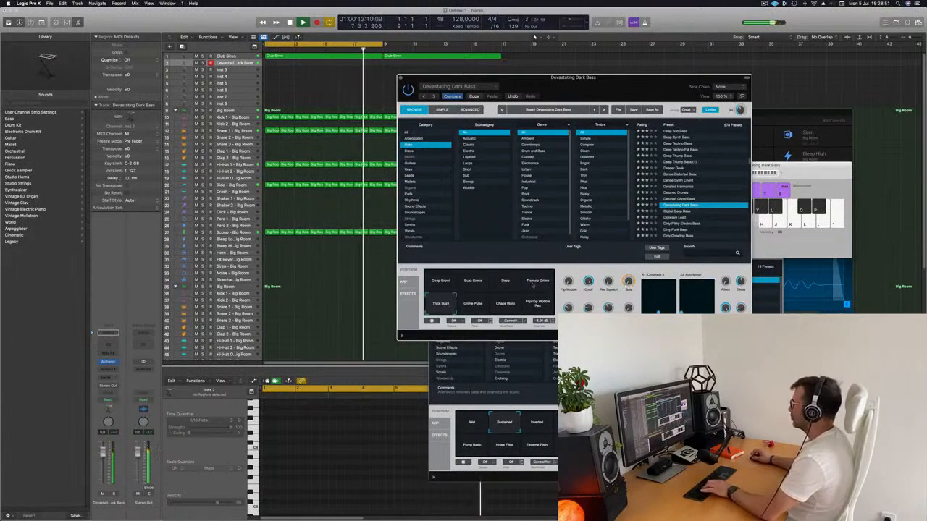
# Load the Digital Deep Bass preset, choose its Dubby variation and reposition the Alchemy window.
pyautogui.click(673, 211)
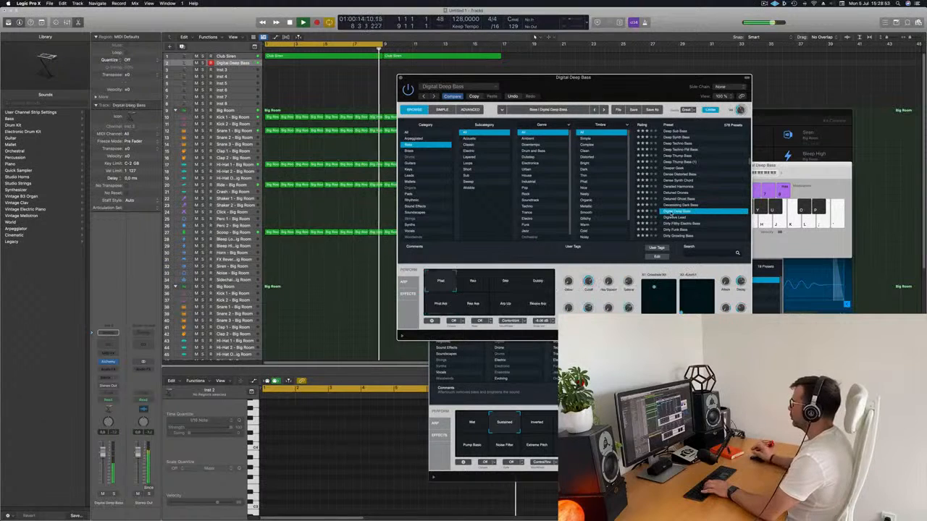
pyautogui.moveTo(615, 87); pyautogui.dragTo(550, 112)
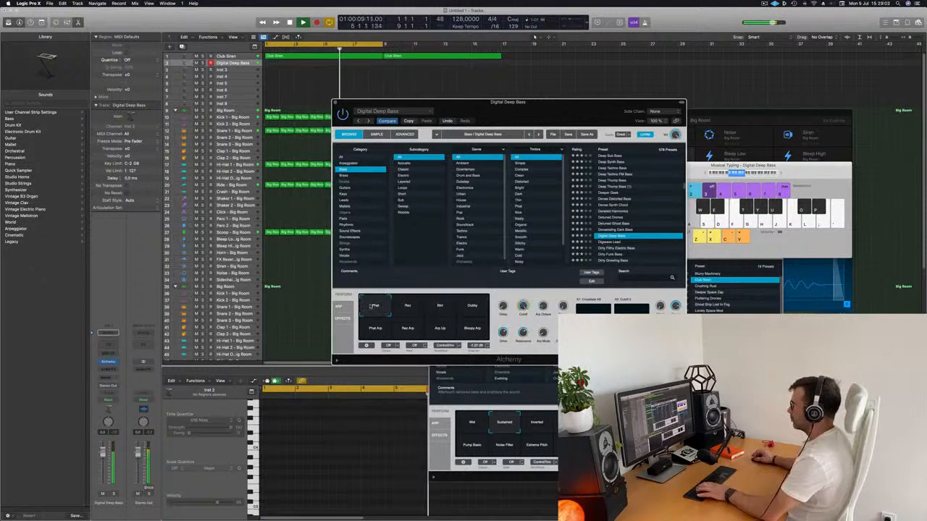
pyautogui.click(474, 304)
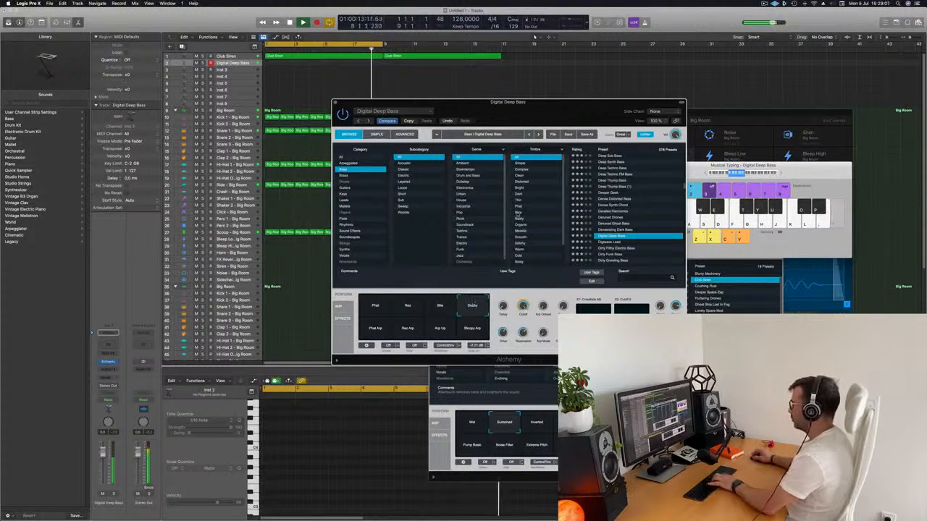
pyautogui.moveTo(570, 112); pyautogui.dragTo(623, 99)
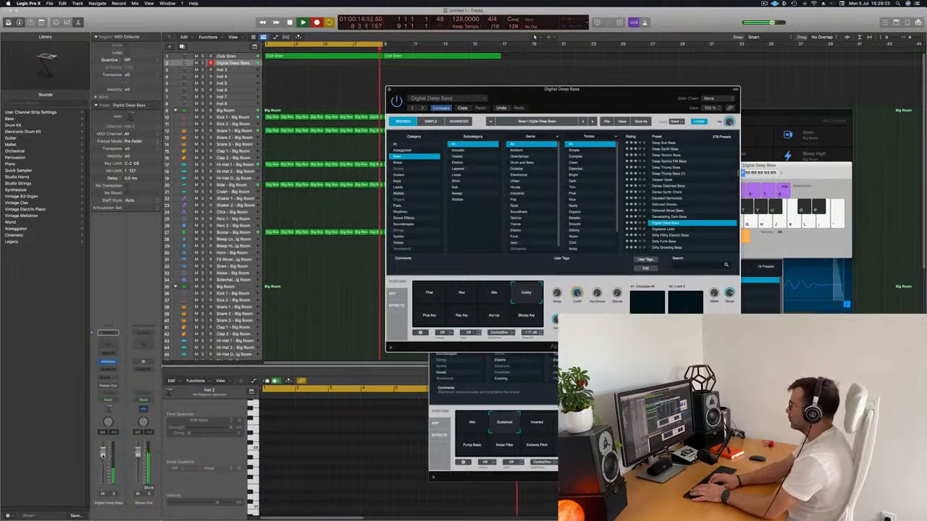
# Record a rhythmic single-pitch bass riff on the Digital Deep Bass track over the loop, about six bars long.
pyautogui.press('a')
pyautogui.press('a')
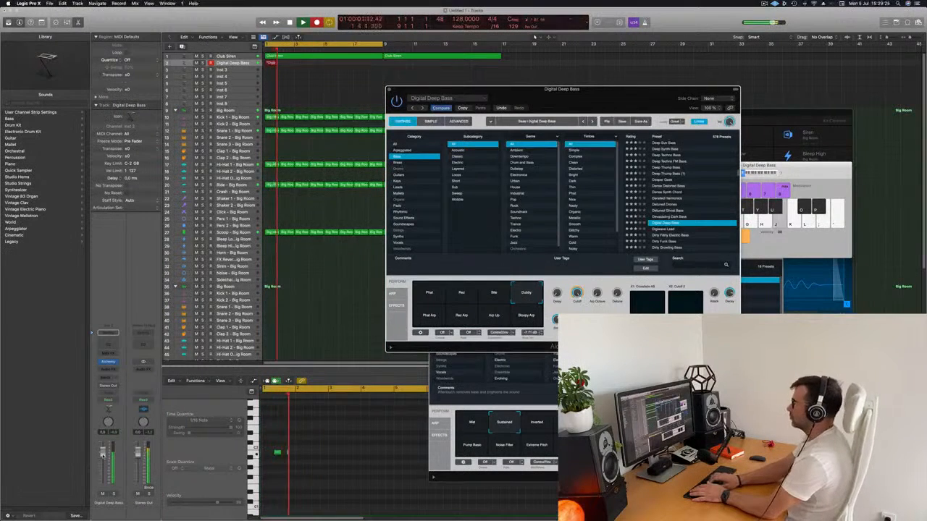
pyautogui.press('j')
pyautogui.press('j')
pyautogui.press('j')
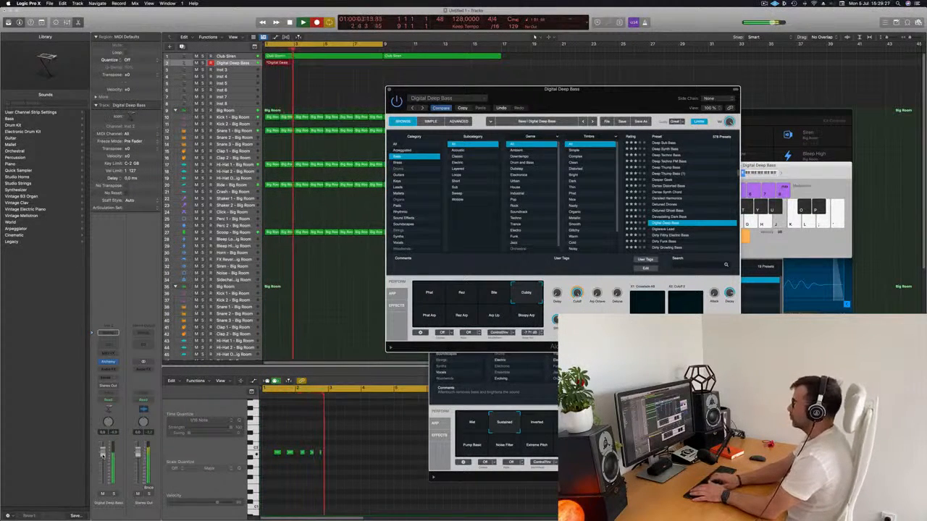
pyautogui.press('j')
pyautogui.press('j')
pyautogui.press('j')
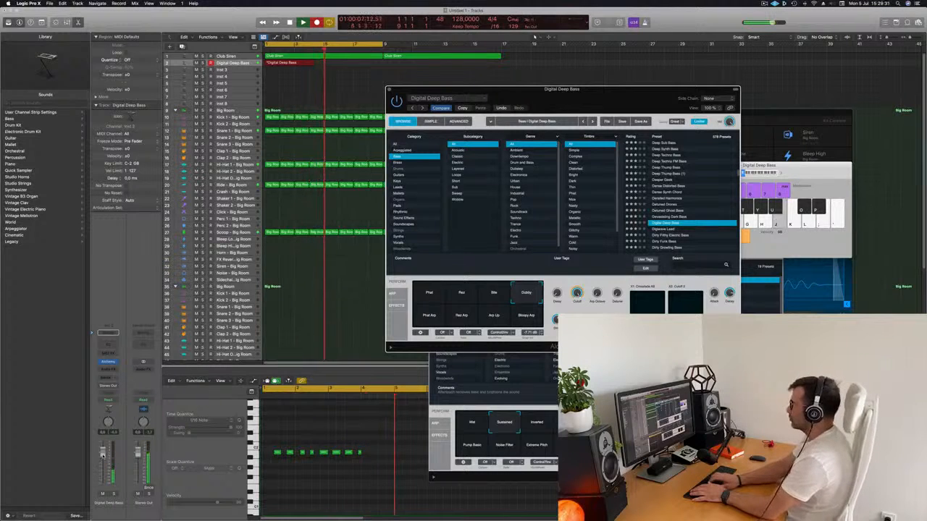
pyautogui.press('j')
pyautogui.press('j')
pyautogui.press('j')
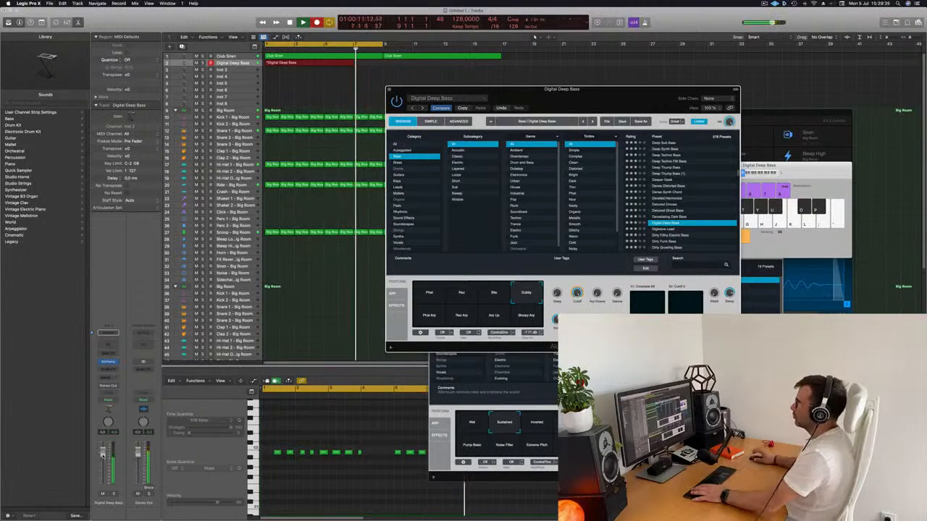
pyautogui.press('space')
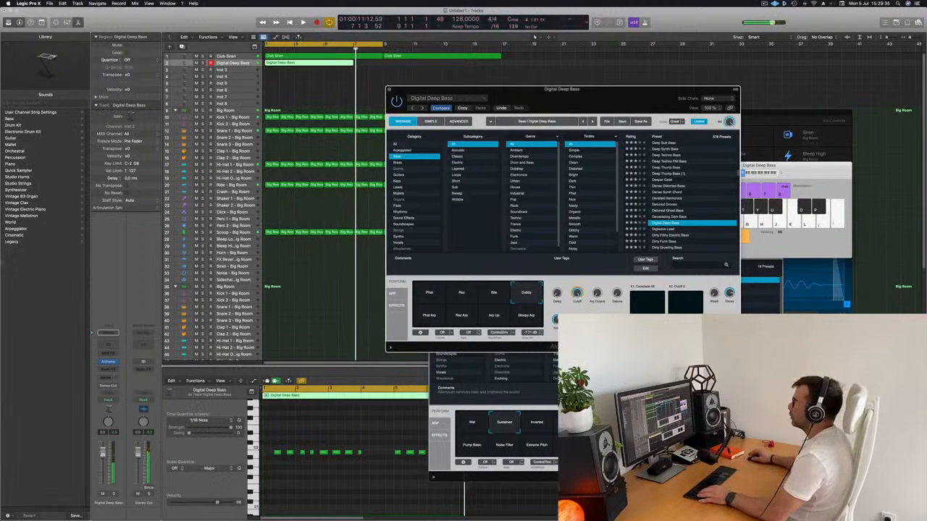
# Split the recorded bass region at bar 5, delete its first four bars and move the remaining two-bar part to bar 1.
pyautogui.keyDown('super'); pyautogui.doubleClick(325, 63); pyautogui.keyUp('super')
pyautogui.click(314, 64)
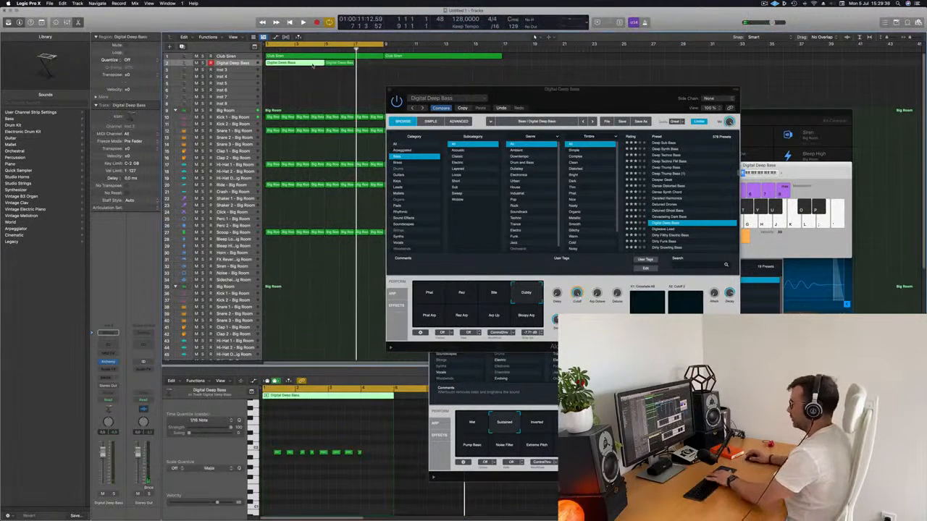
pyautogui.press('Delete')
pyautogui.moveTo(295, 63); pyautogui.dragTo(280, 64)
# Play back the two-bar bass part and shift its fourth note slightly earlier, onto beat 2 of bar 2.
pyautogui.press('space')
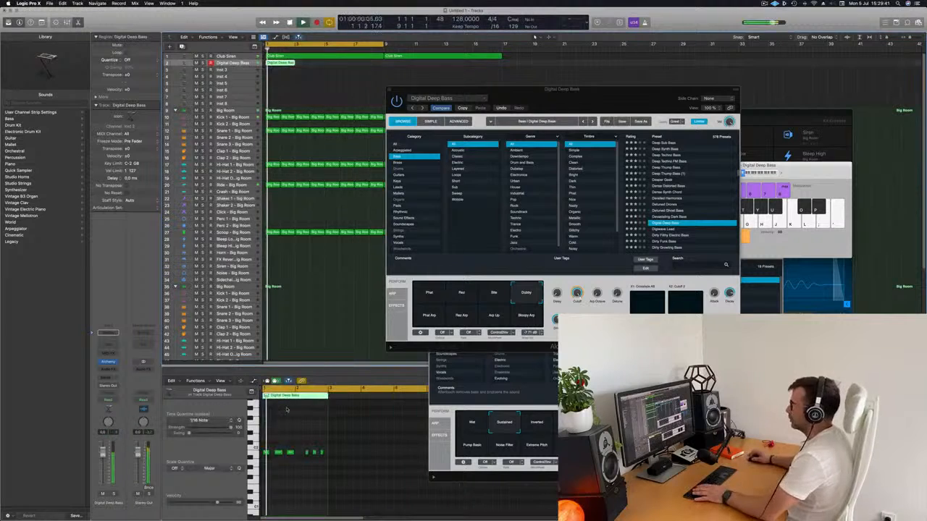
pyautogui.press('space')
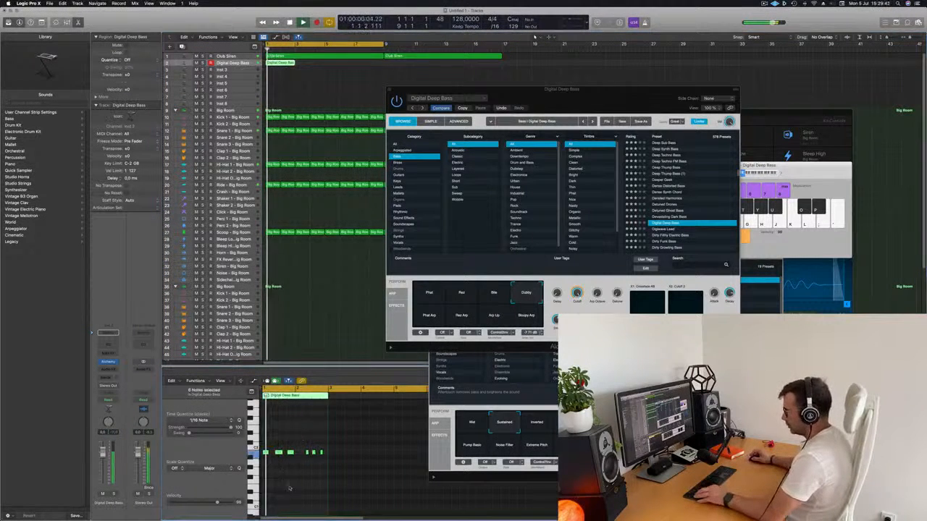
pyautogui.scroll(5, 302, 485)
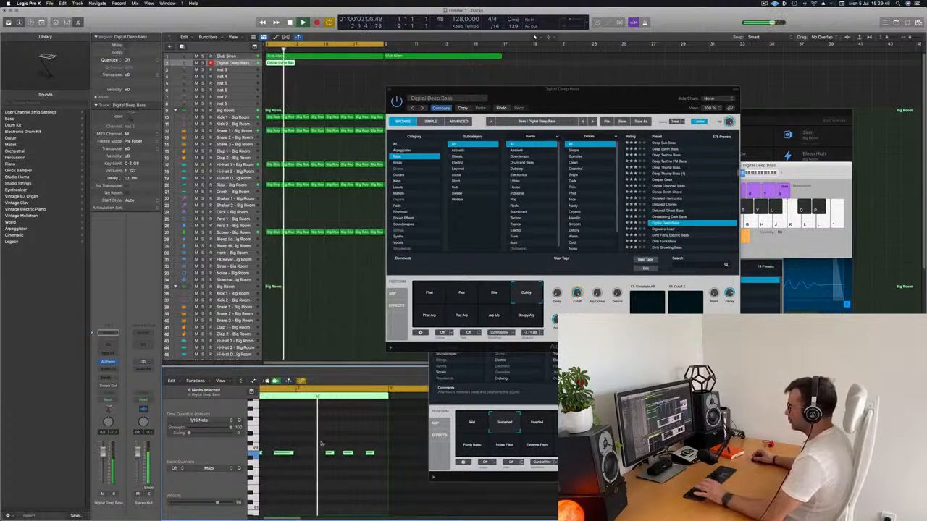
pyautogui.press('Return')
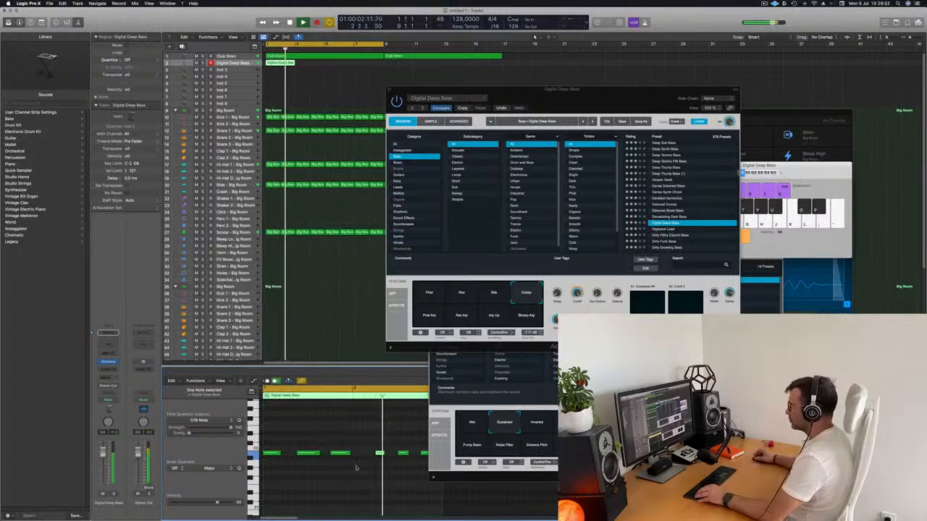
pyautogui.press('Return')
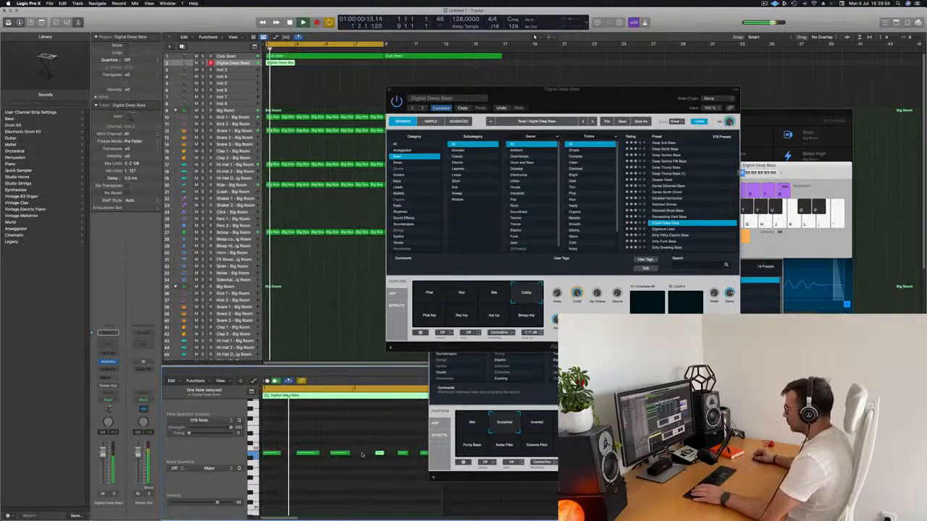
pyautogui.moveTo(355, 453); pyautogui.dragTo(363, 456)
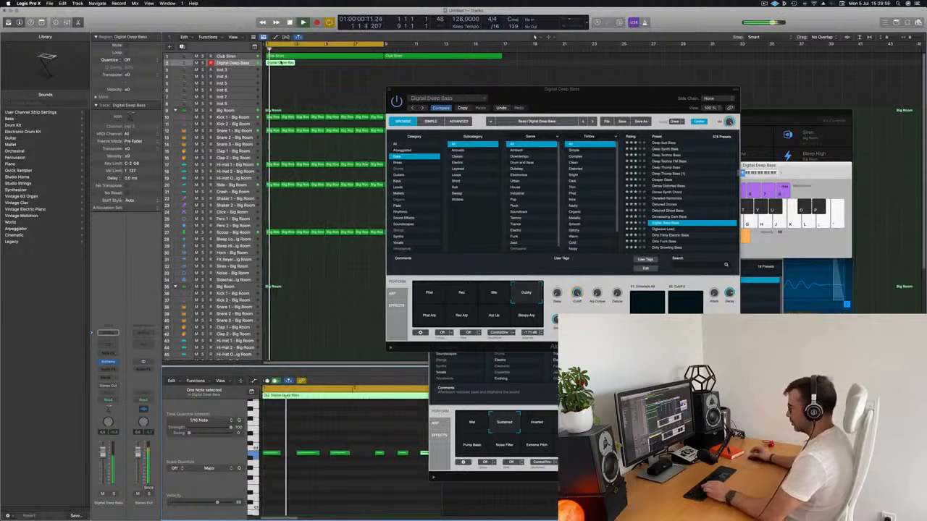
# Repeat the two-bar bass region until bar 17 and select the bass track, moving the Alchemy window clear of the regions.
pyautogui.press('super+r')
pyautogui.press('super+r')
pyautogui.press('super+r')
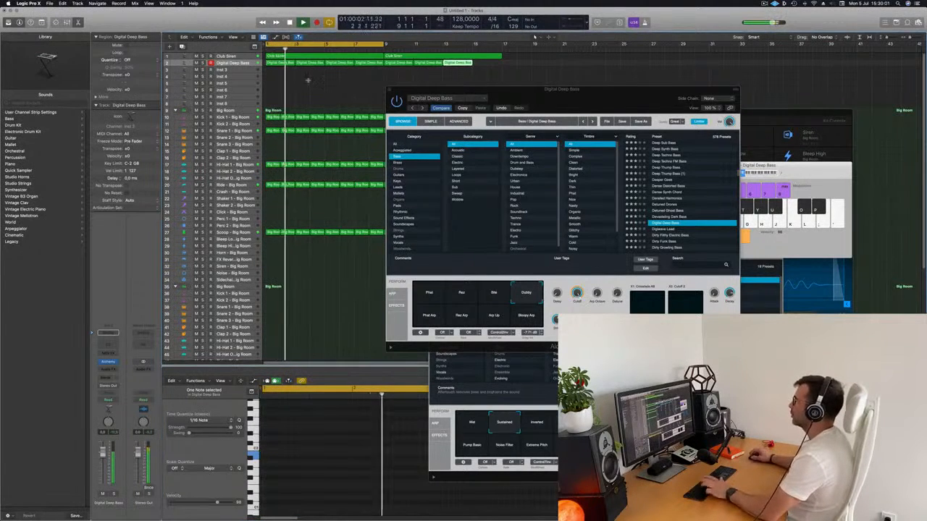
pyautogui.moveTo(553, 95); pyautogui.dragTo(599, 89)
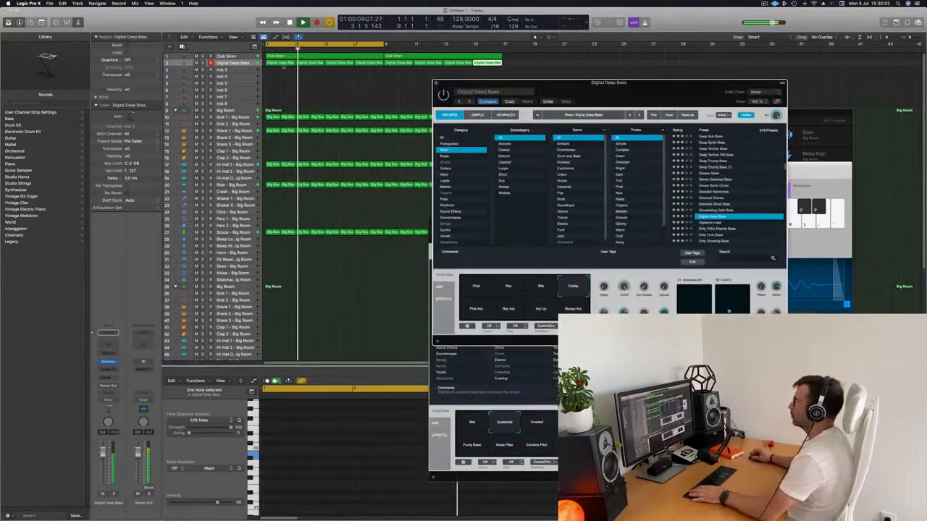
pyautogui.click(241, 64)
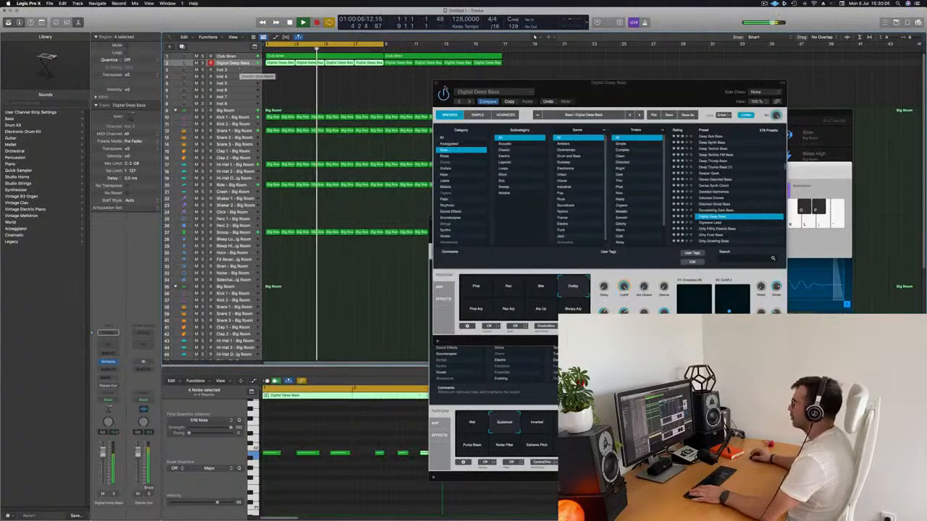
pyautogui.moveTo(588, 85); pyautogui.dragTo(575, 106)
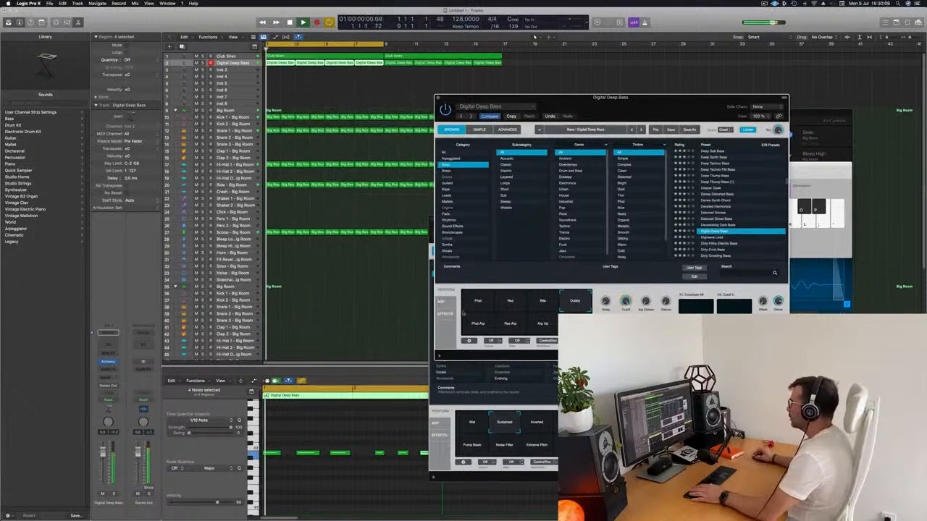
# Compare Digital Deep Bass's performance variations over the looped riff, starting with Phat and ending on Dubby.
pyautogui.click(478, 302)
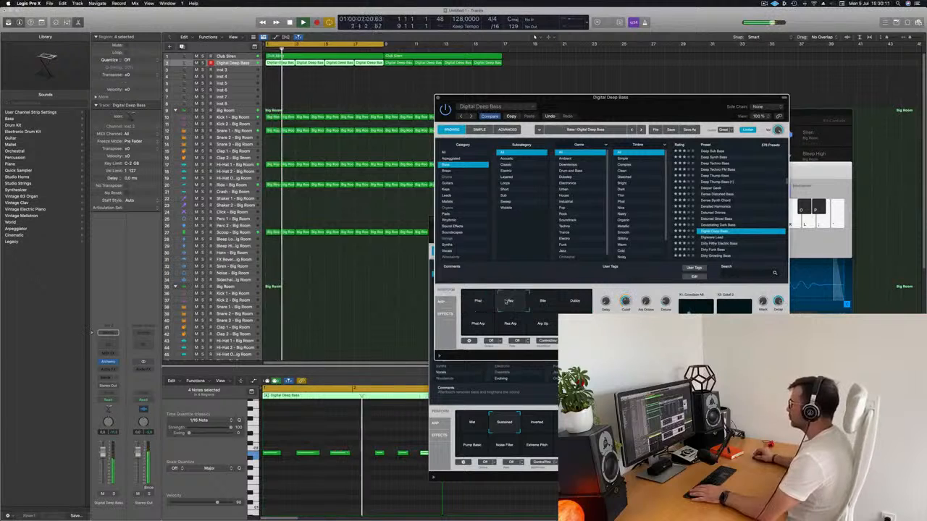
pyautogui.press('Return')
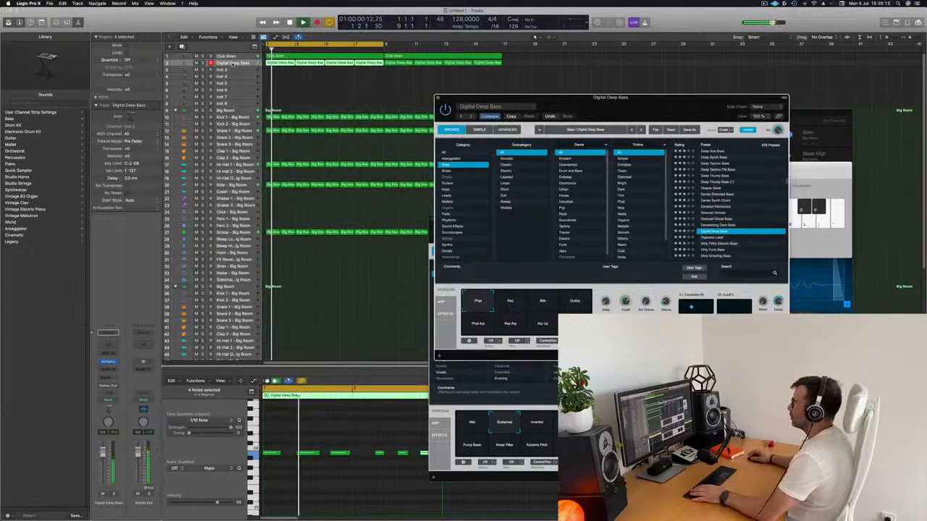
pyautogui.click(402, 173)
pyautogui.press('Return')
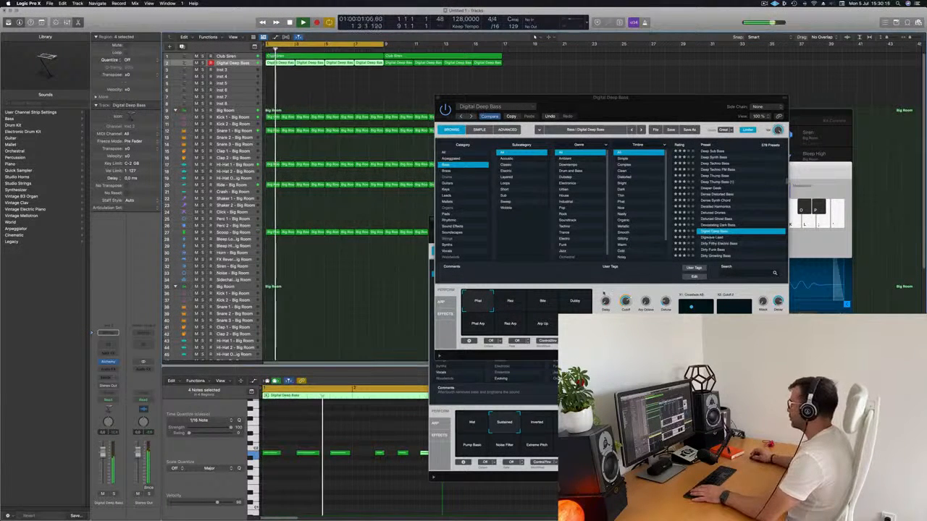
pyautogui.click(542, 301)
pyautogui.click(576, 301)
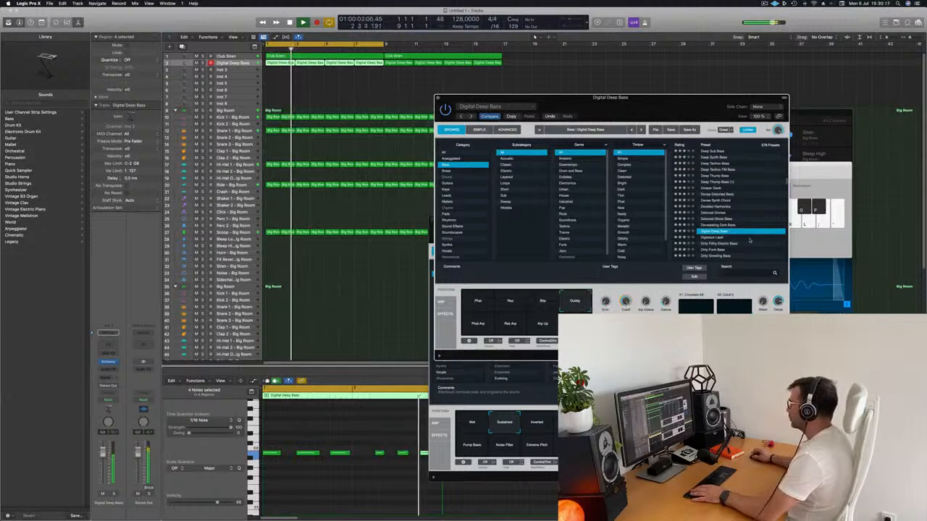
pyautogui.press('Return')
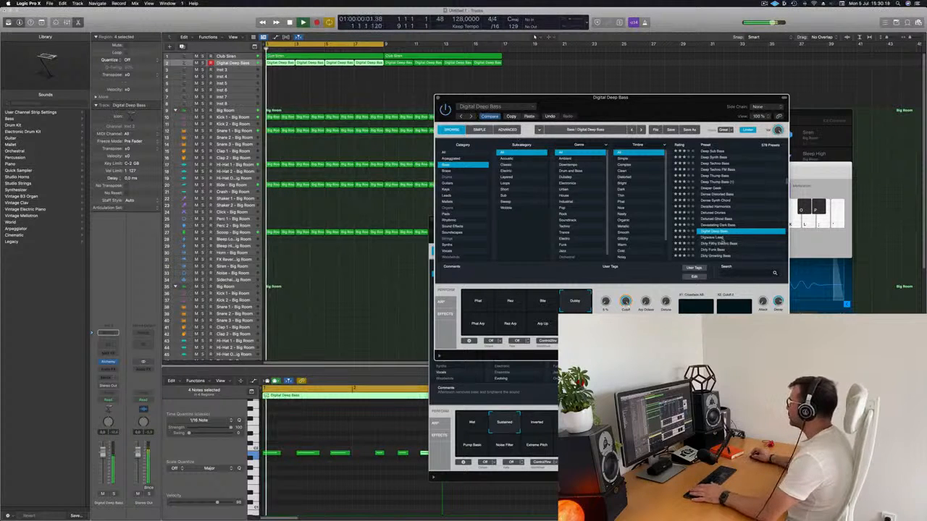
# Audition the bass presets from Digiwave Lead down to Disturbed Drone, keep its Darker variation and reposition the Alchemy window.
pyautogui.click(712, 237)
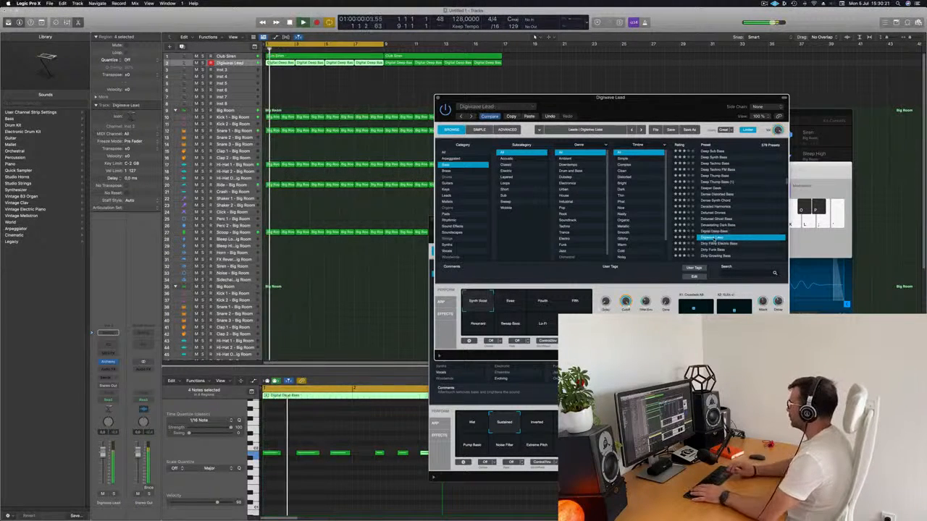
pyautogui.press('Down')
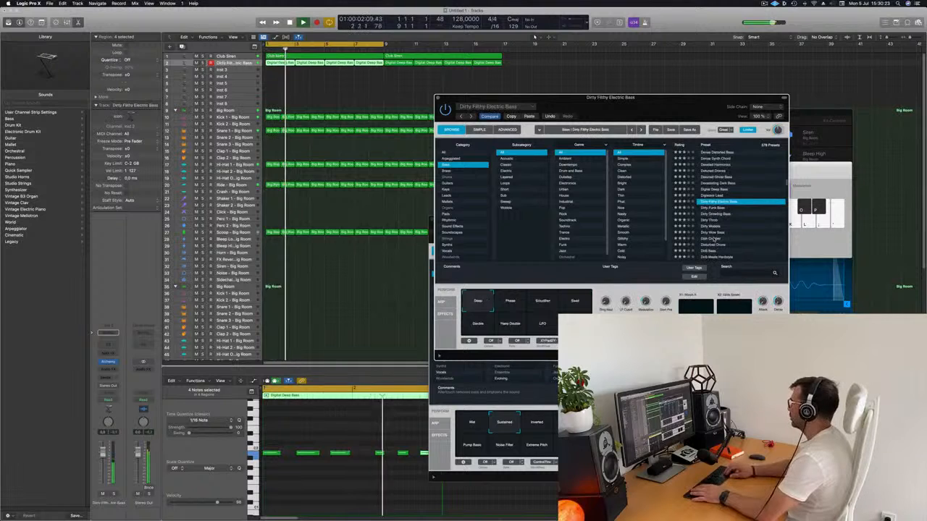
pyautogui.press('Down')
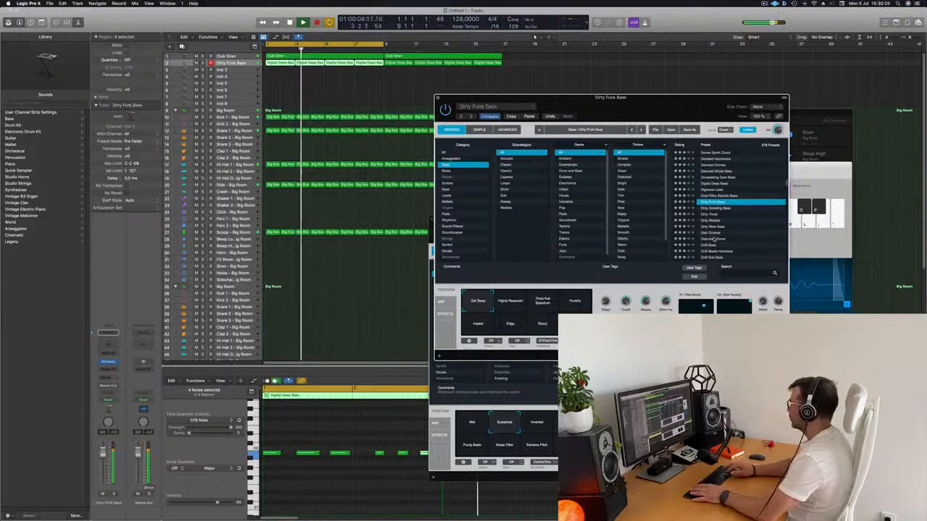
pyautogui.press('Down')
pyautogui.press('Down')
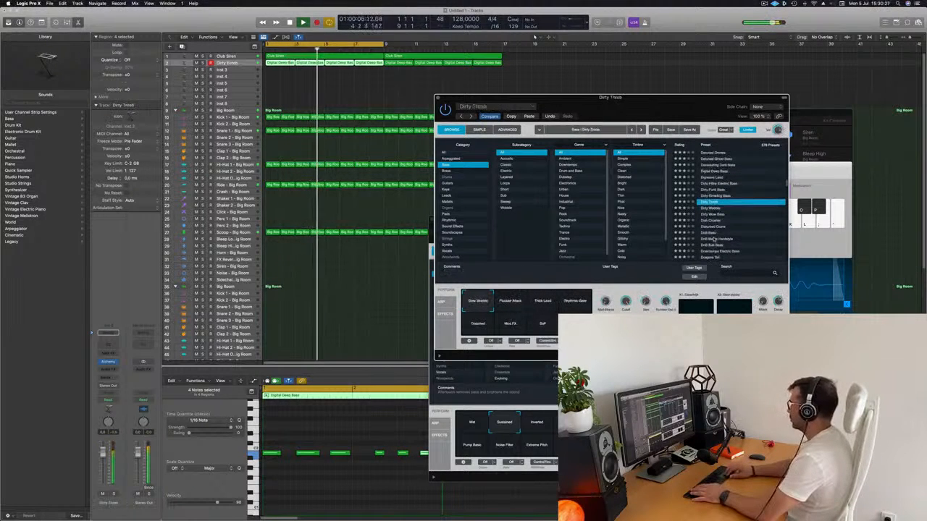
pyautogui.press('Down')
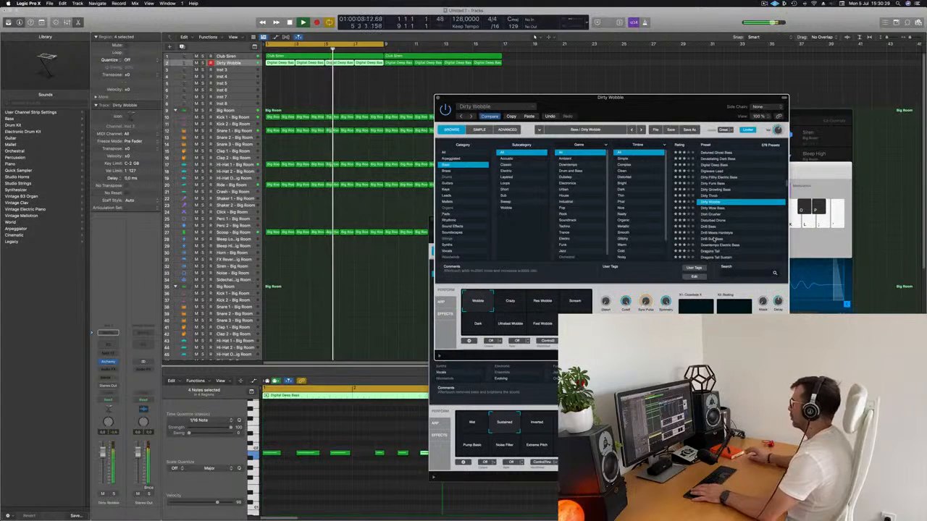
pyautogui.press('Down')
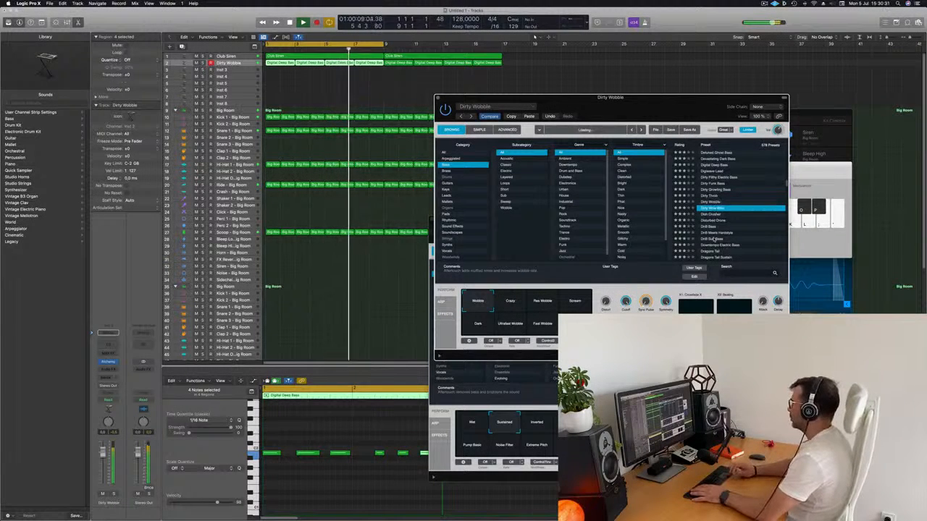
pyautogui.press('Down')
pyautogui.press('Down')
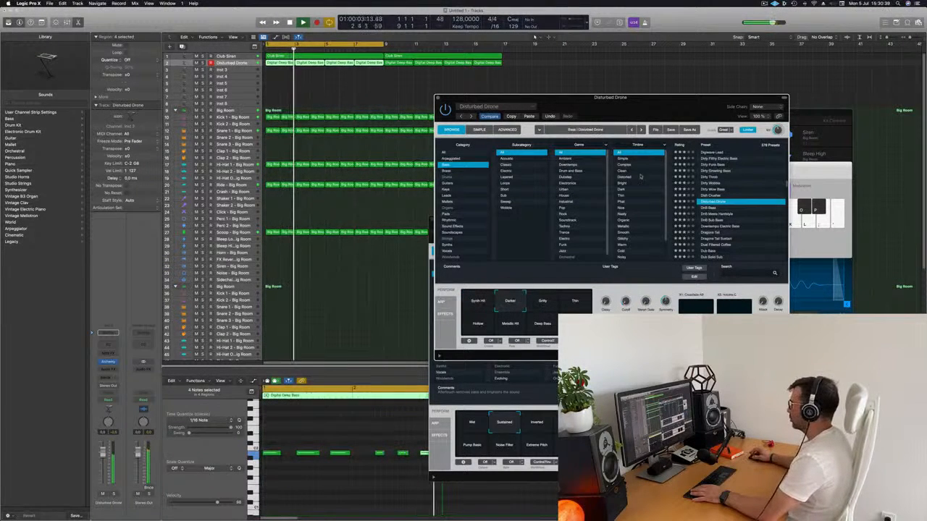
pyautogui.moveTo(643, 106)
pyautogui.mouseDown()
pyautogui.moveTo(619, 91)
pyautogui.moveTo(633, 102)
pyautogui.mouseUp()
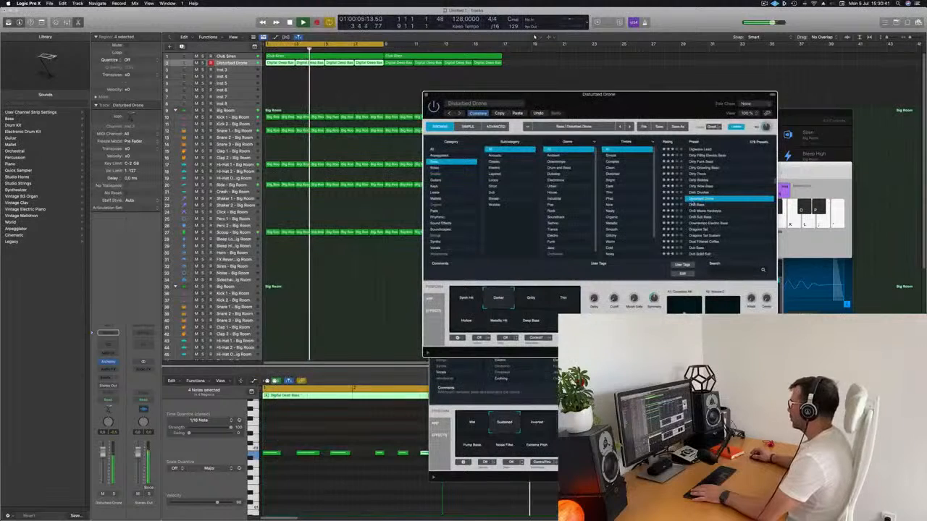
# Audition the bass presets from DnB Bass down past Dragons Tail Sustain and keep Dub Bass.
pyautogui.press('Down')
pyautogui.press('Down')
pyautogui.press('Down')
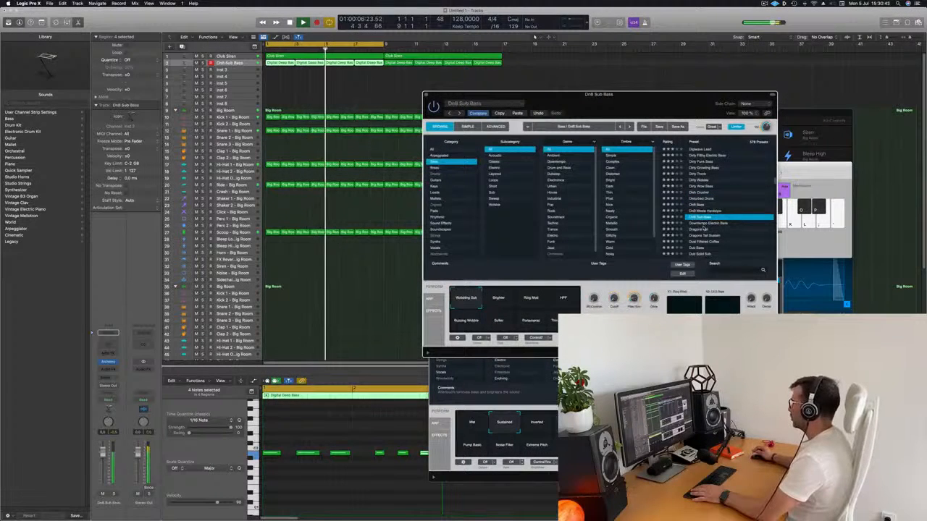
pyautogui.press('Down')
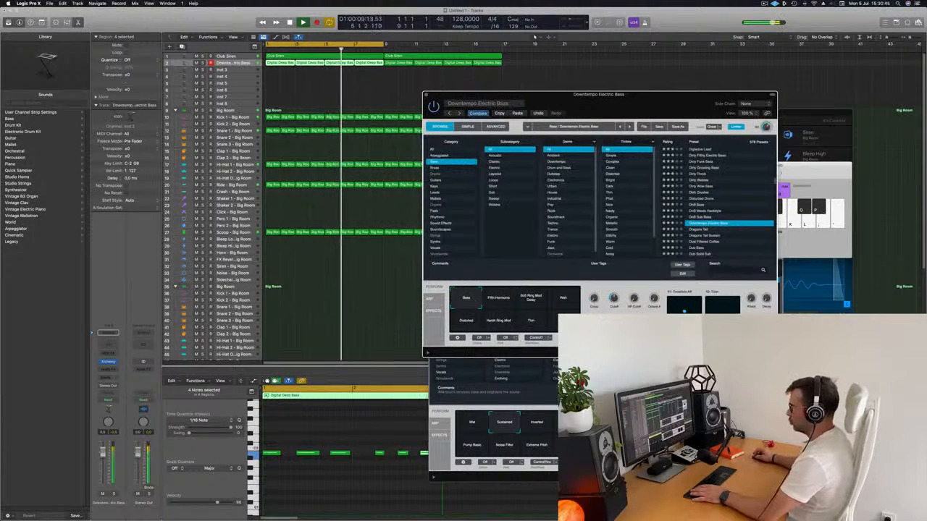
pyautogui.press('super+grave')
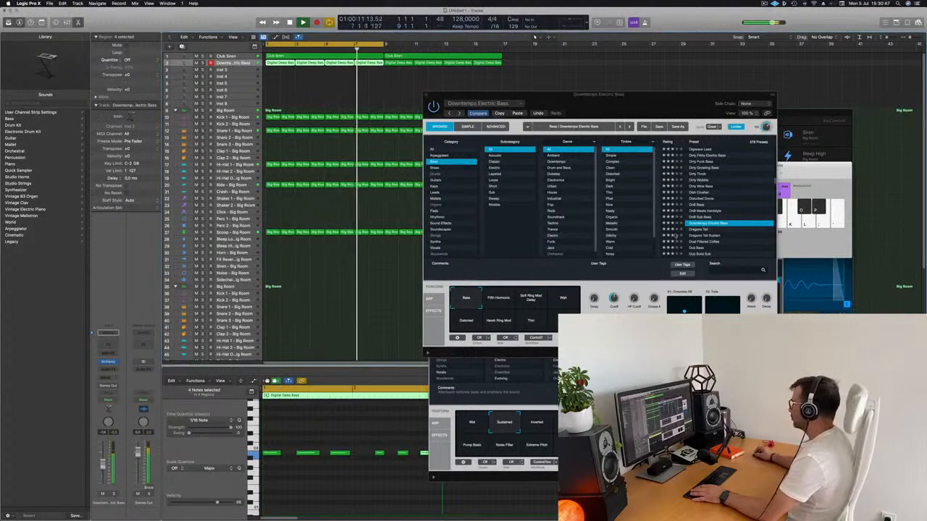
pyautogui.click(700, 231)
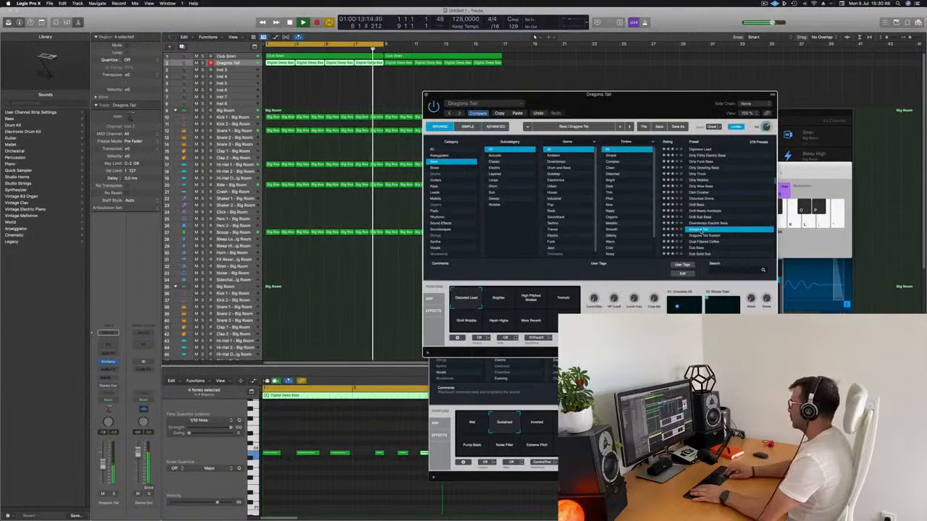
pyautogui.press('Down')
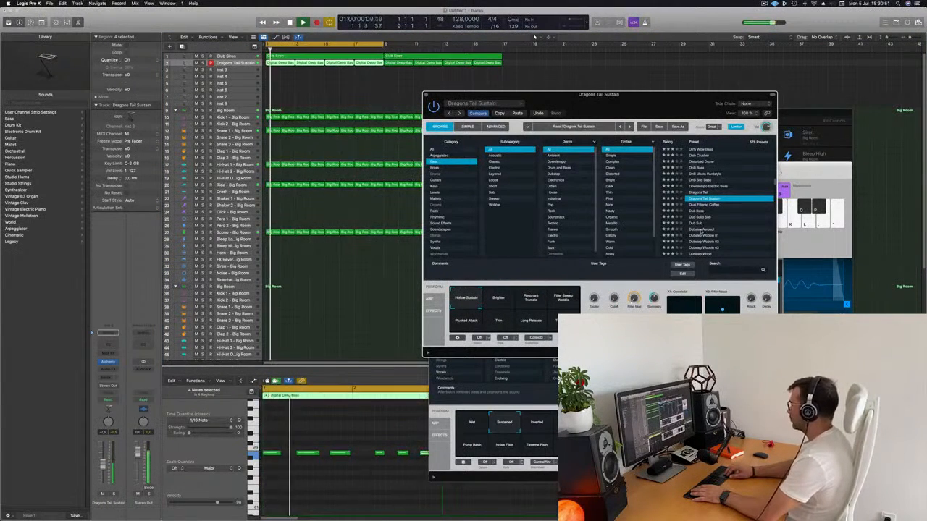
pyautogui.press('Down')
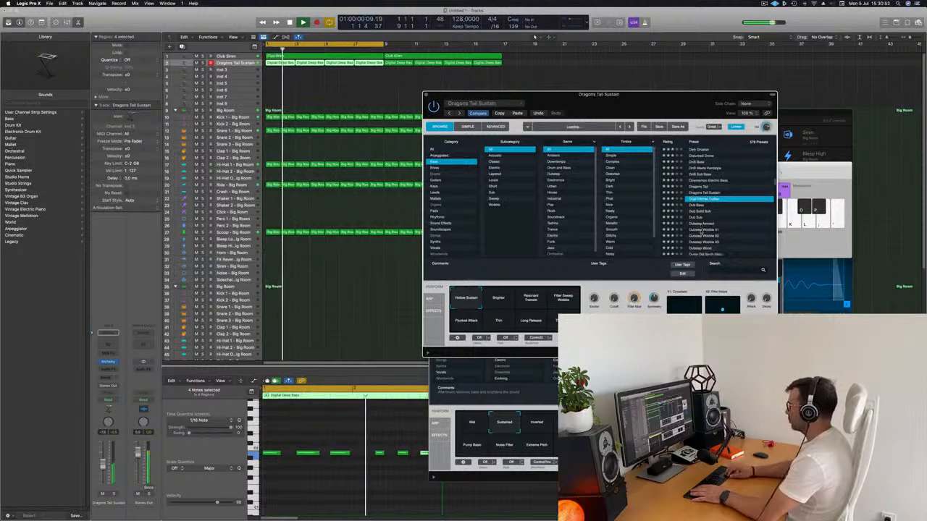
pyautogui.press('Down')
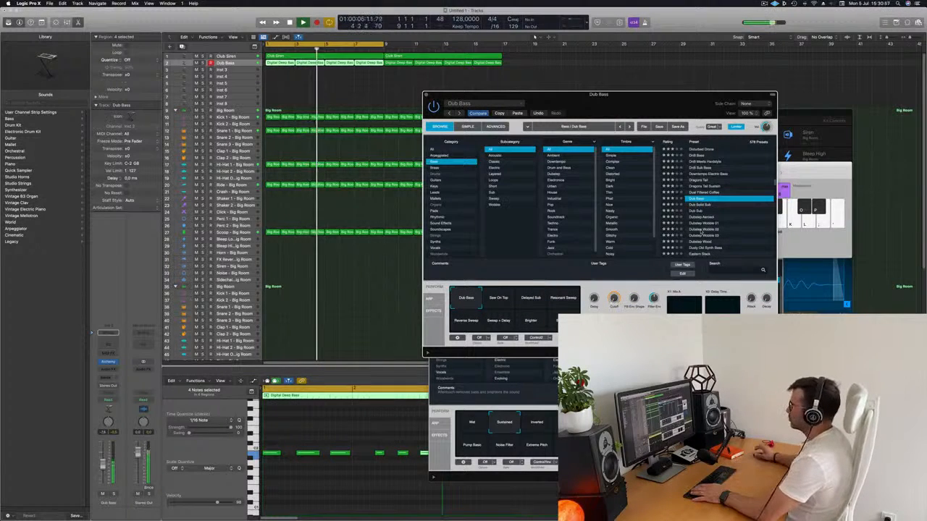
# Restart playback and raise the Dub Bass track's volume slightly.
pyautogui.press('space')
pyautogui.press('space')
pyautogui.moveTo(102, 465); pyautogui.dragTo(103, 460)
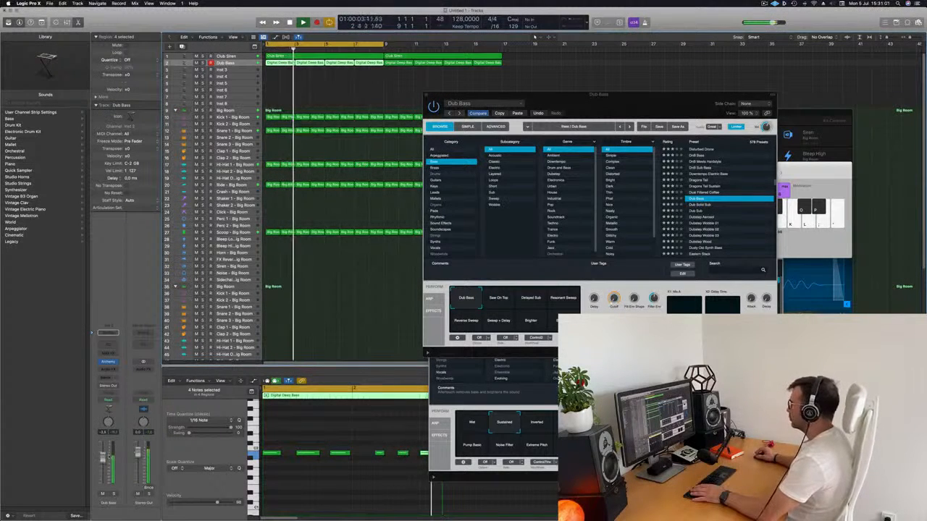
# Compare Dub Bass's performance variations from Saw On Top to Big Pluck and return to the Dub Bass variation.
pyautogui.click(498, 298)
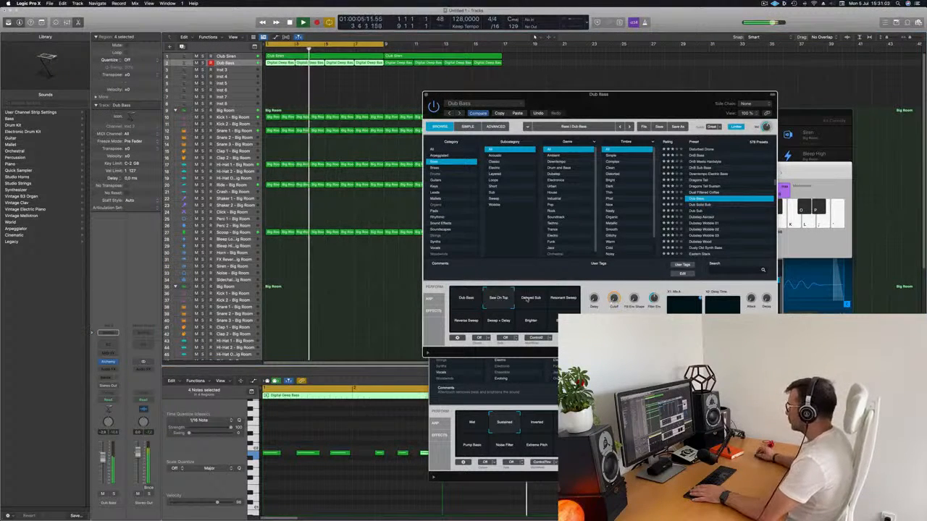
pyautogui.click(529, 299)
pyautogui.click(468, 322)
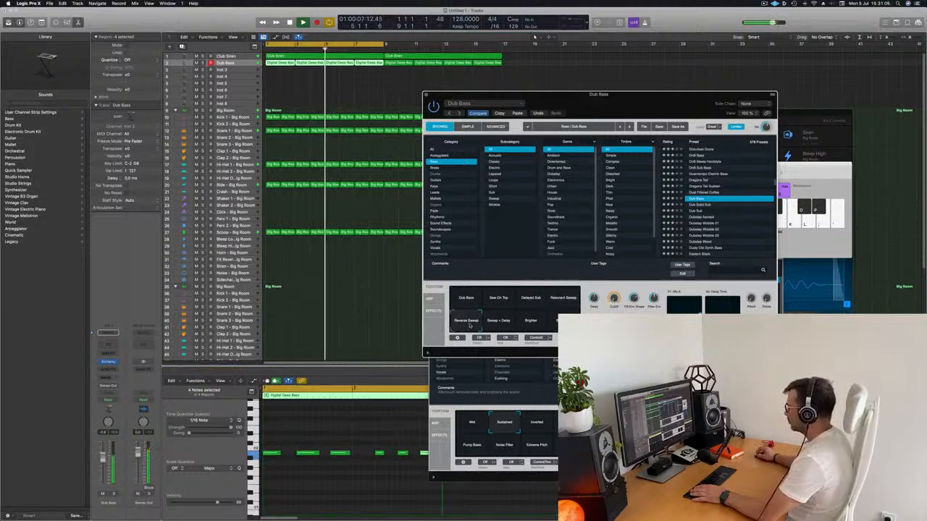
pyautogui.click(504, 324)
pyautogui.click(531, 322)
pyautogui.click(552, 316)
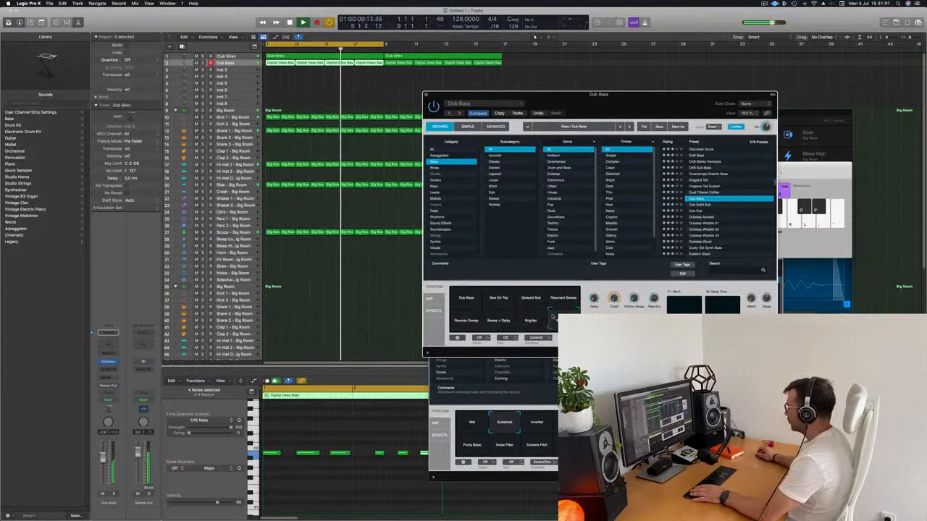
pyautogui.click(469, 298)
# Move the Dub Bass Alchemy window aside, close it and deselect the bass regions.
pyautogui.moveTo(620, 95); pyautogui.dragTo(588, 102)
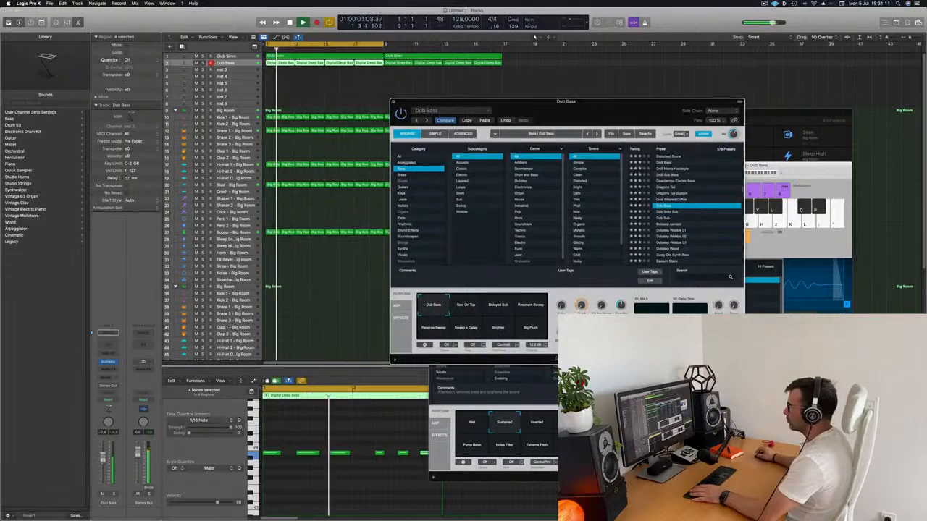
pyautogui.click(327, 103)
pyautogui.click(393, 102)
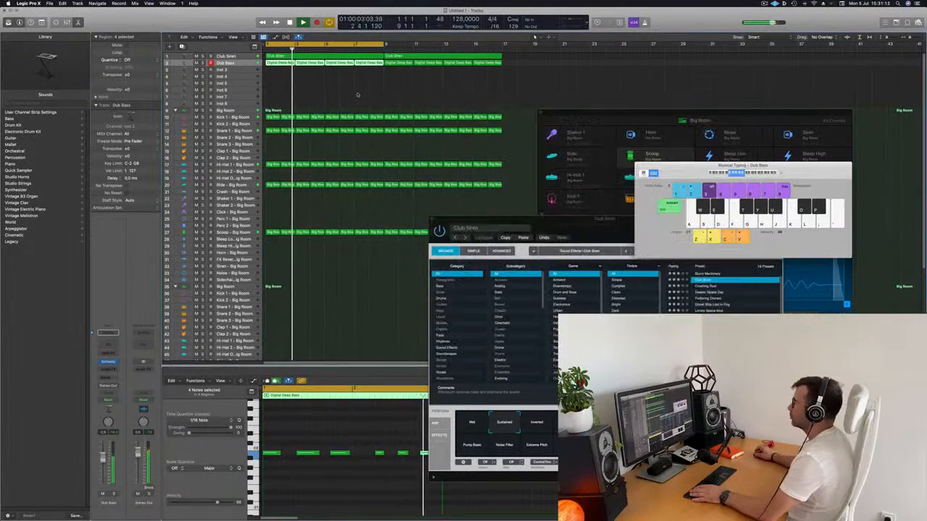
pyautogui.click(278, 309)
# Replace the second Big Room drum kit with the Deep Tech kit and expand its track stack.
pyautogui.scroll(-1, 311, 279)
pyautogui.scroll(-3, 341, 242)
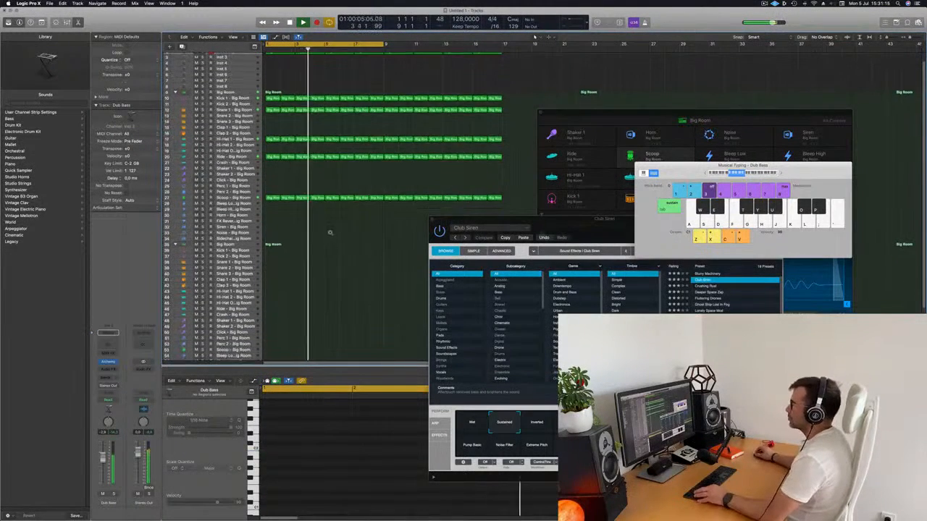
pyautogui.scroll(1, 329, 233)
pyautogui.scroll(-1, 311, 235)
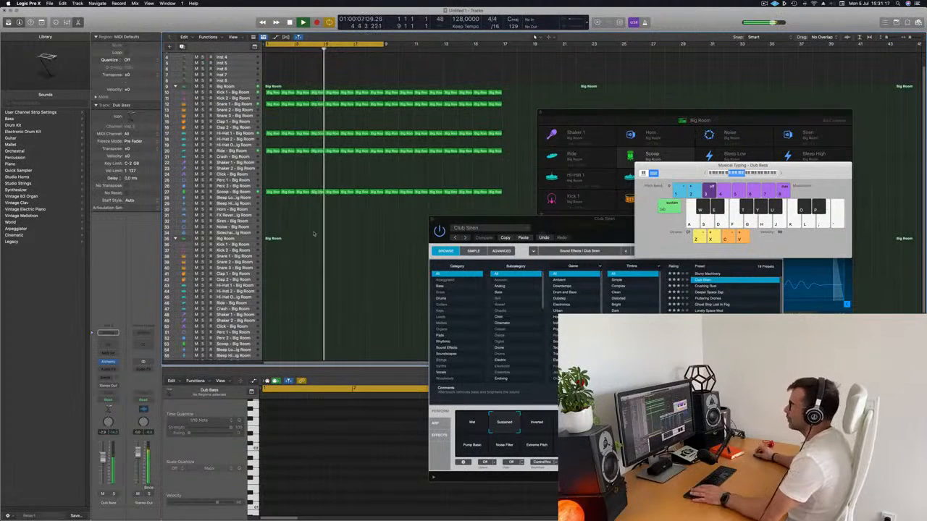
pyautogui.press('Return')
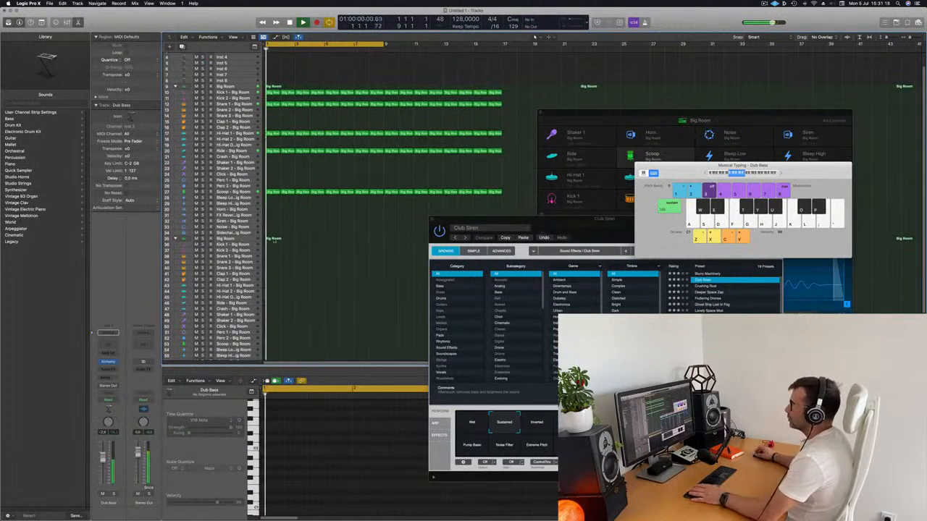
pyautogui.click(238, 239)
pyautogui.press('Return')
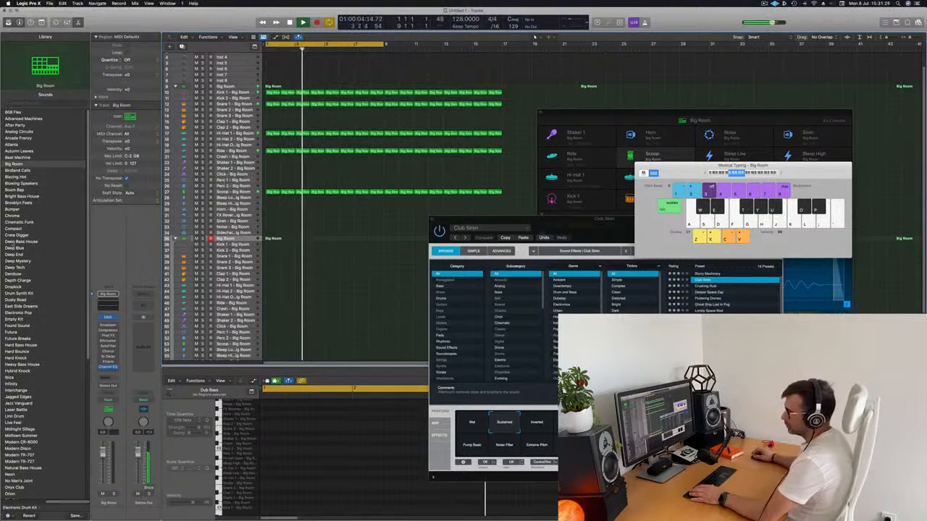
pyautogui.click(14, 267)
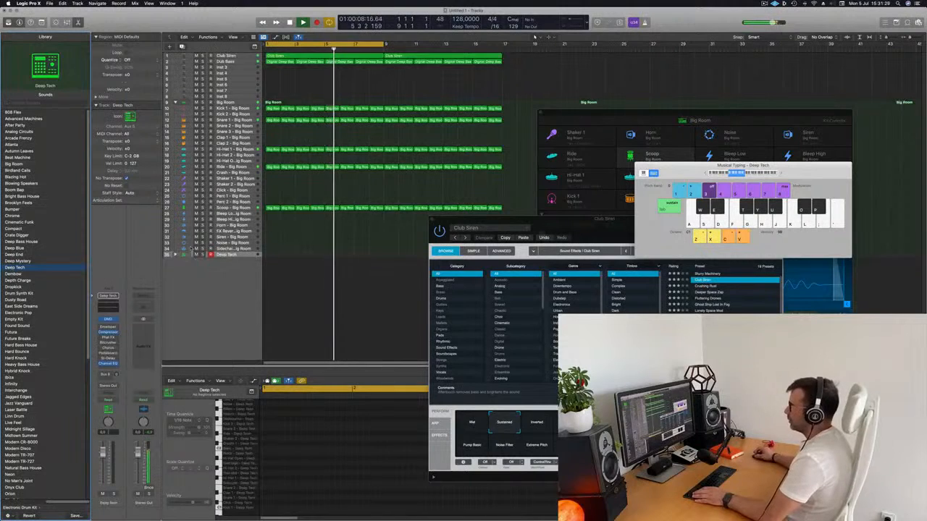
pyautogui.click(174, 254)
pyautogui.scroll(-2, 261, 112)
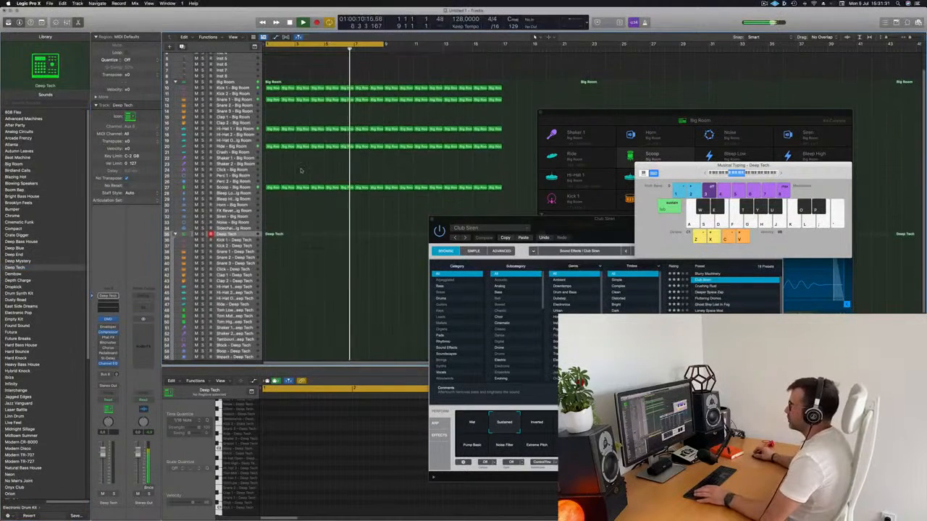
# Try copying the first Kick 1 - Big Room region onto the Boop - Deep Tech track and play it back.
pyautogui.moveTo(272, 84); pyautogui.dragTo(272, 348)
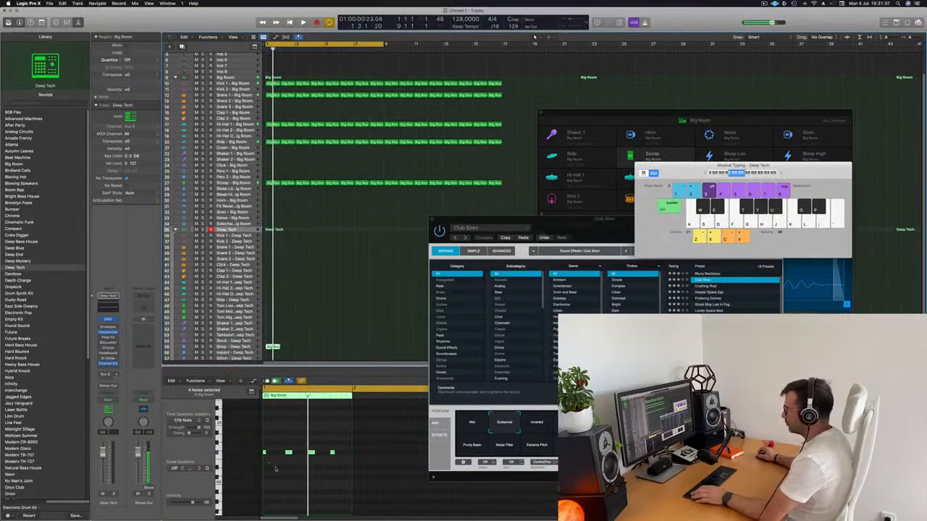
pyautogui.press('space')
pyautogui.scroll(3, 304, 492)
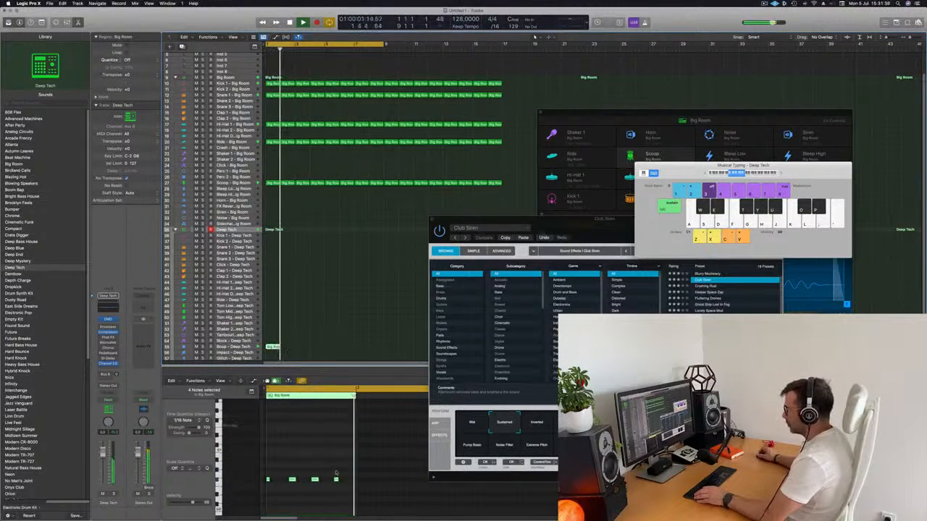
pyautogui.scroll(-3, 290, 484)
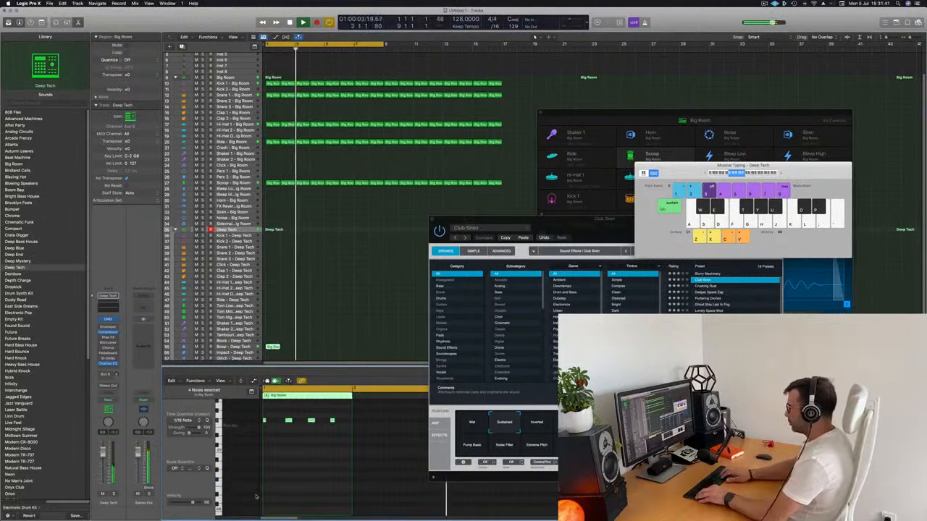
# Try shifting the four Boop notes a sixteenth later and a semitone down, replaying the loop to check them.
pyautogui.hotkey('alt', 'Right')
pyautogui.hotkey('alt', 'Right')
pyautogui.hotkey('alt', 'Left')
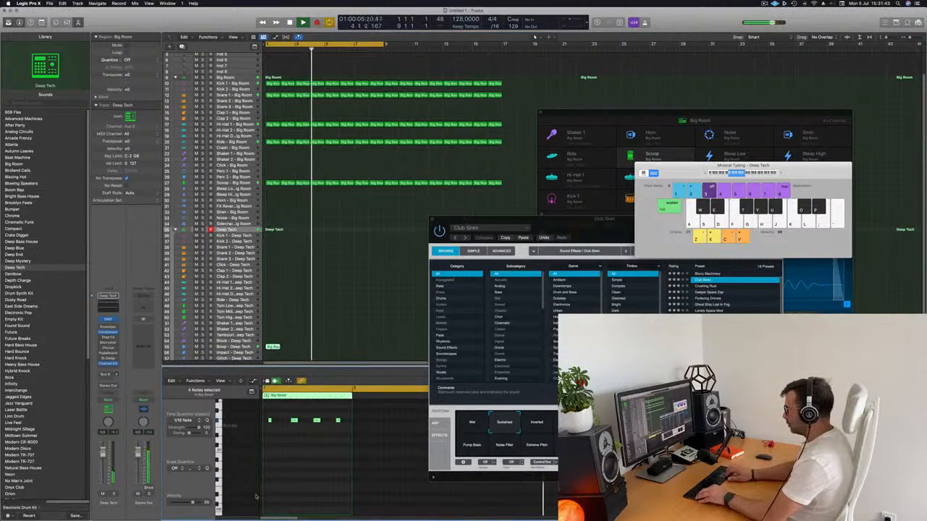
pyautogui.hotkey('alt', 'Down')
pyautogui.press('space')
pyautogui.press('space')
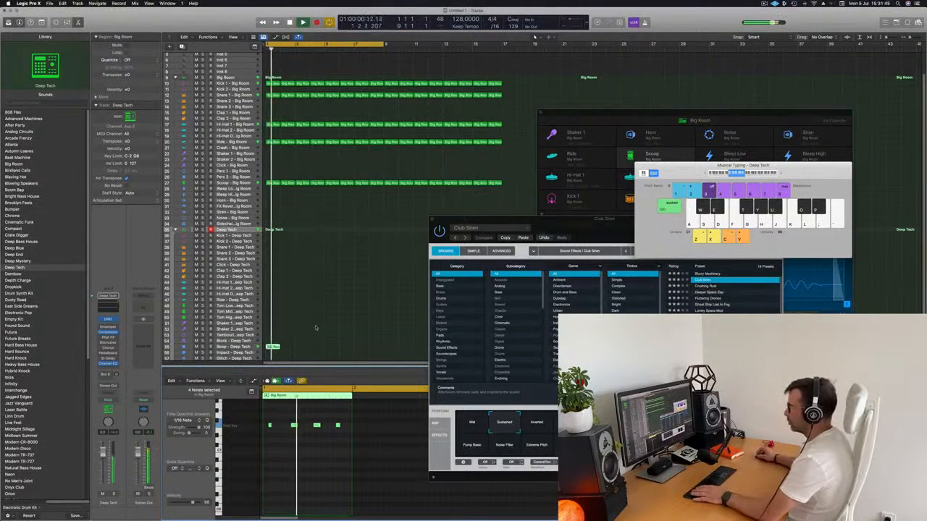
pyautogui.scroll(-2, 307, 329)
pyautogui.press('space')
# Undo the Boop note edits and the region copied to the Boop - Deep Tech track.
pyautogui.click(245, 326)
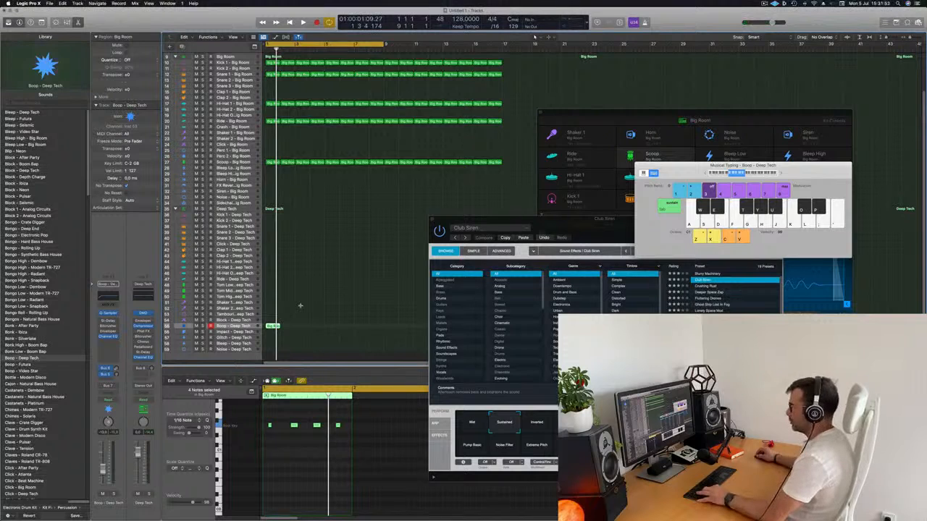
pyautogui.hotkey('alt', 'Up')
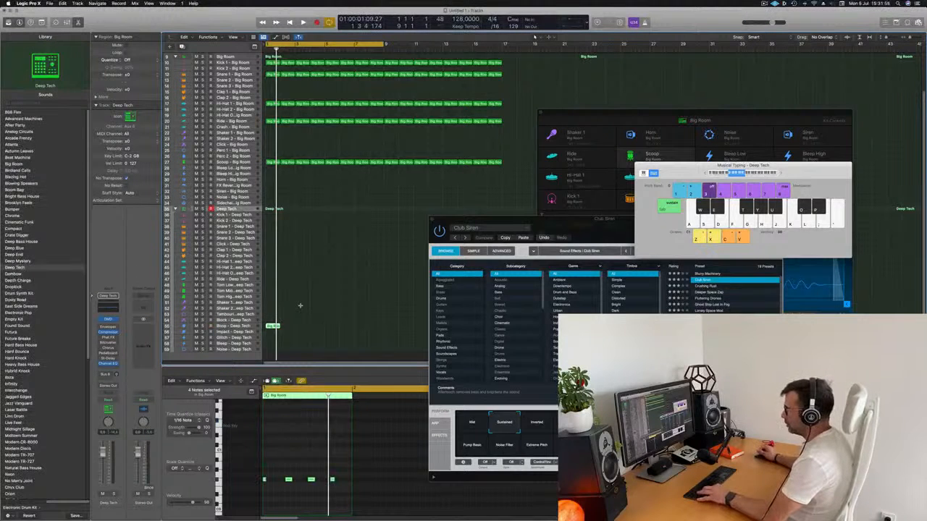
pyautogui.press('Left')
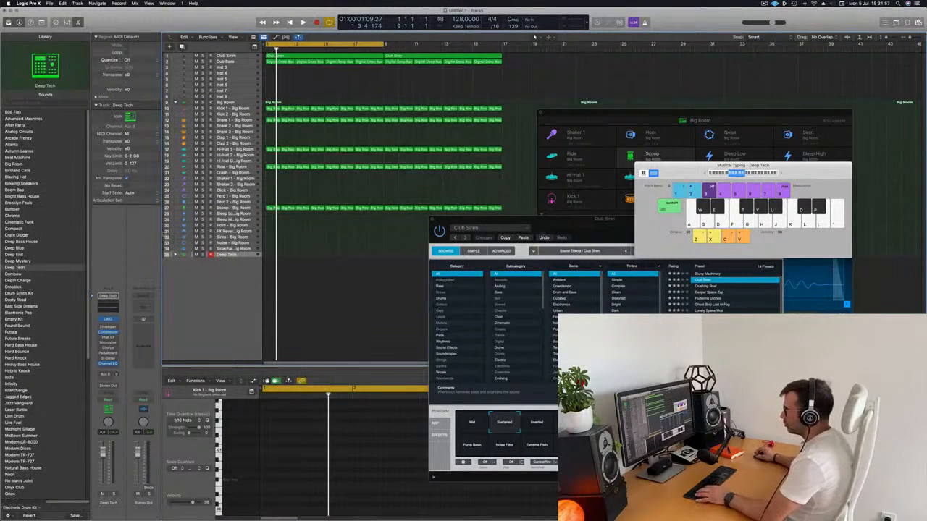
# Expand the Deep Tech stack again, move the first Kick 1 - Big Room region onto Block - Deep Tech and solo that track.
pyautogui.click(175, 255)
pyautogui.scroll(-5, 261, 313)
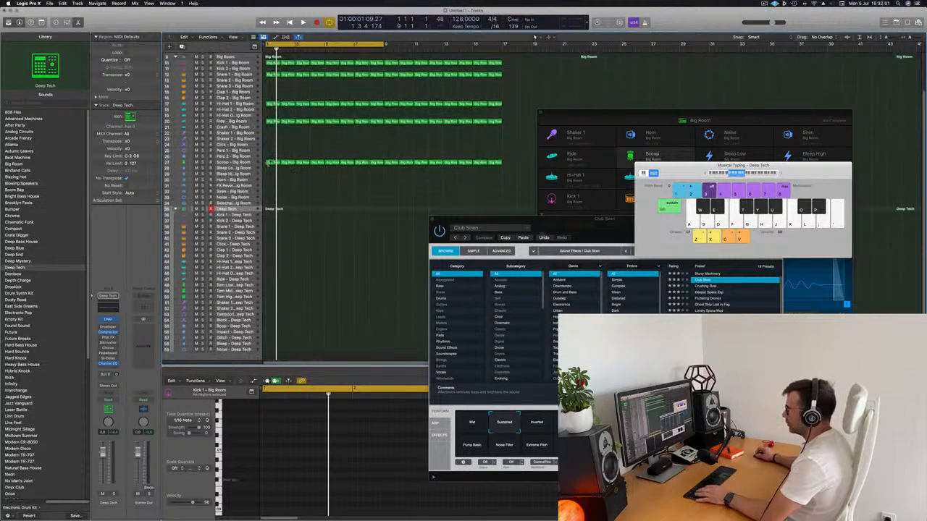
pyautogui.click(268, 162)
pyautogui.click(283, 115)
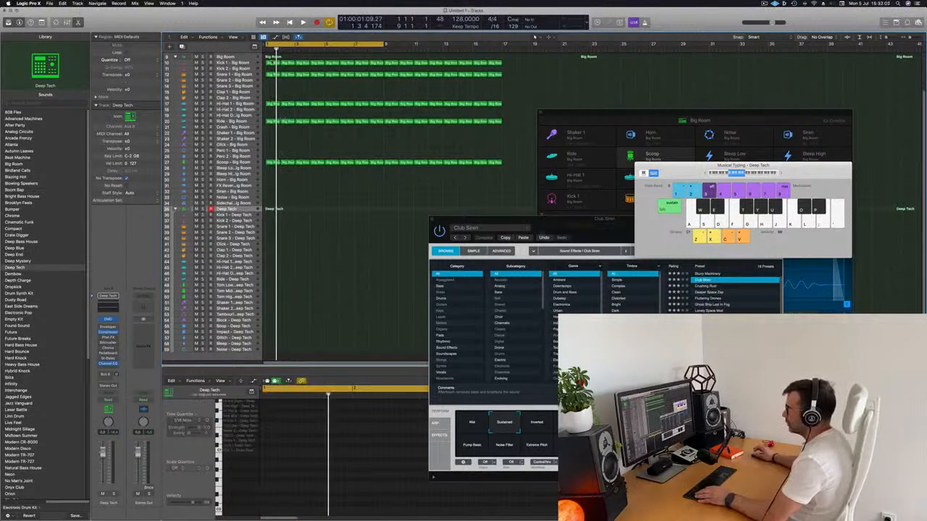
pyautogui.click(270, 63)
pyautogui.moveTo(270, 63); pyautogui.dragTo(271, 322)
pyautogui.press('space')
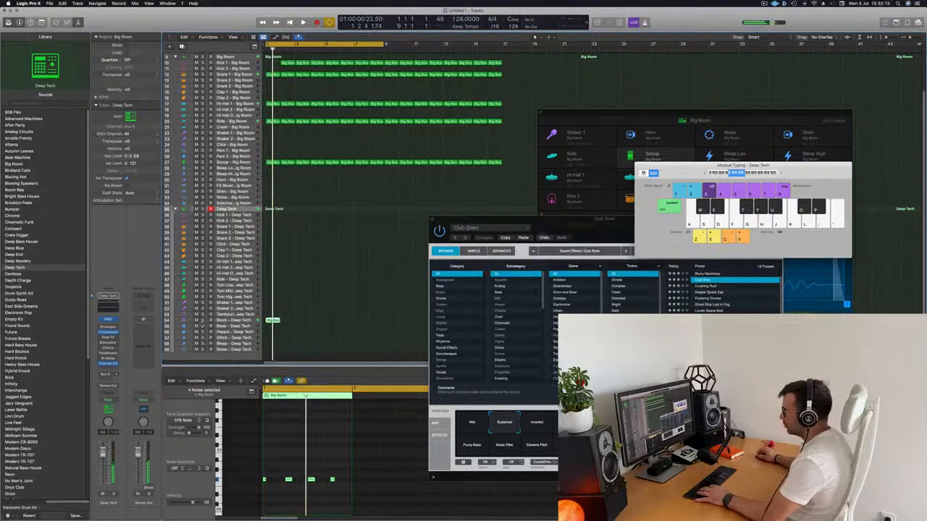
pyautogui.click(203, 320)
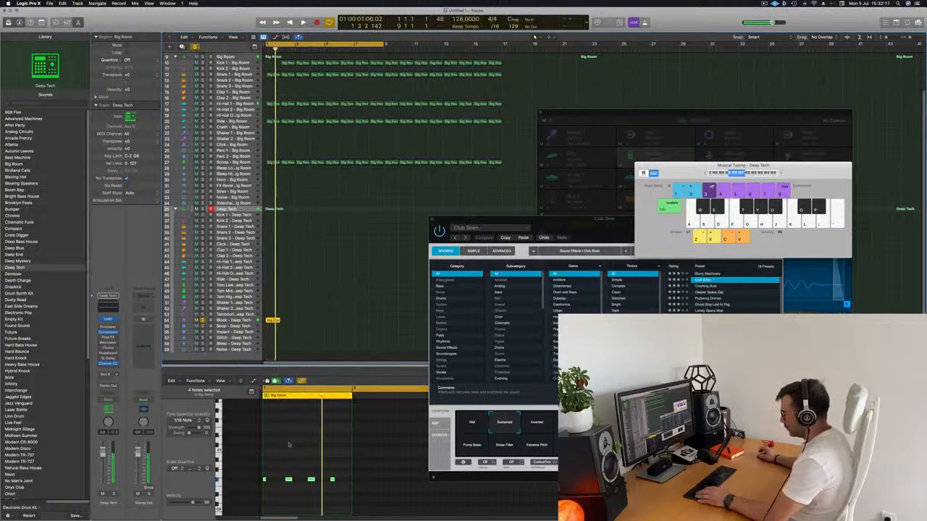
# Transpose the four Block notes down an octave, duplicate them half a beat later and play the pattern.
pyautogui.click(289, 445)
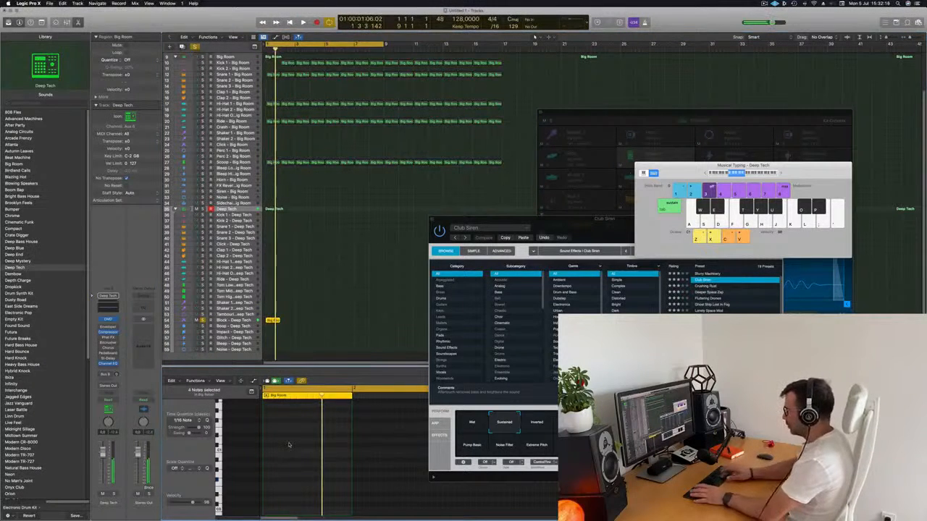
pyautogui.hotkey('alt', 'shift', 'Down')
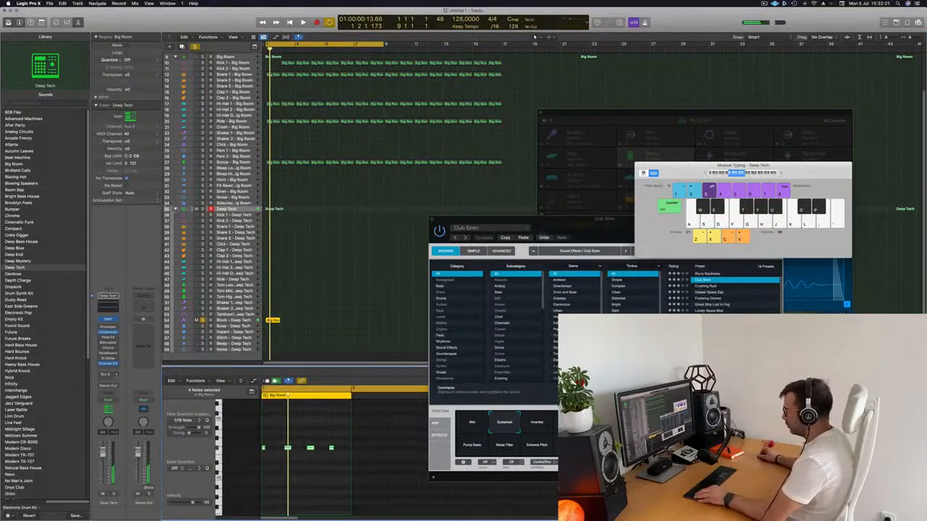
pyautogui.hscroll(-2, 309, 465)
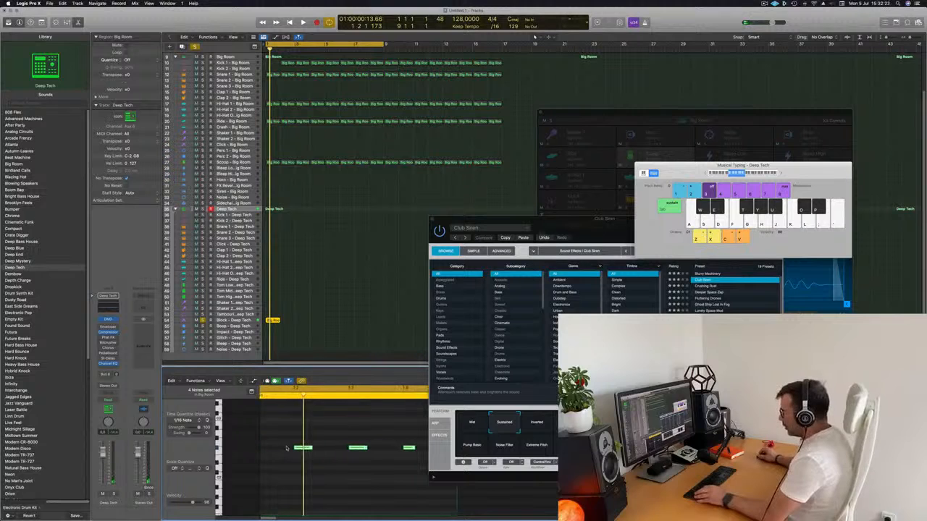
pyautogui.moveTo(281, 451); pyautogui.dragTo(297, 449)
pyautogui.press('space')
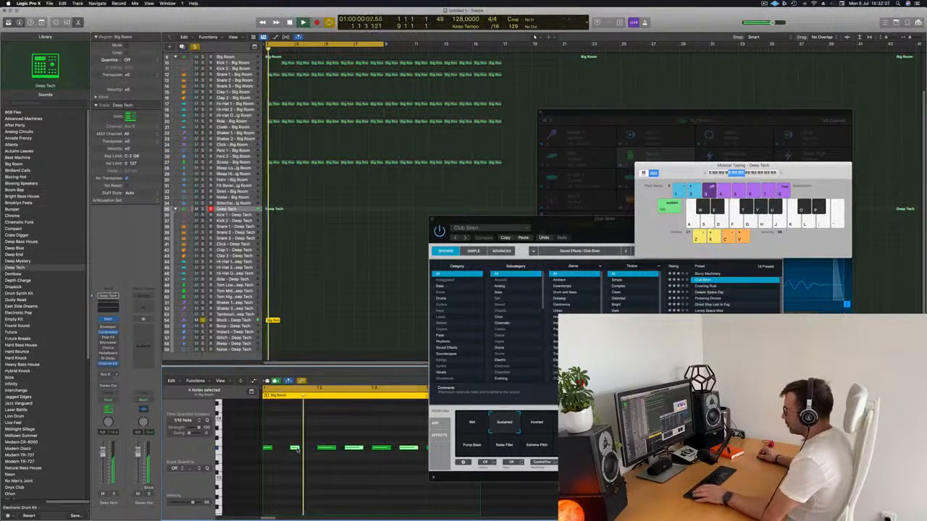
# Replay the soloed Block - Deep Tech pattern from the start to check its rhythm.
pyautogui.press('space')
pyautogui.press('space')
pyautogui.press('super+Left')
pyautogui.press('space')
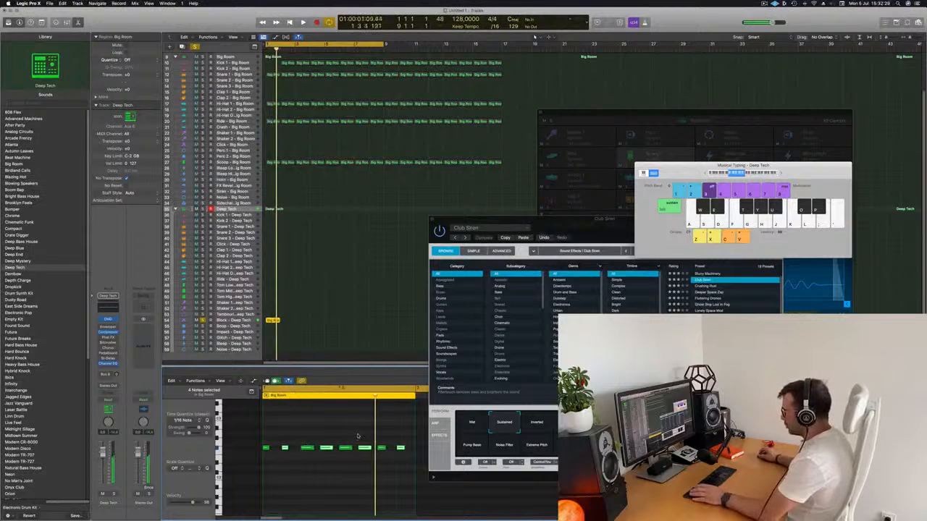
pyautogui.press('space')
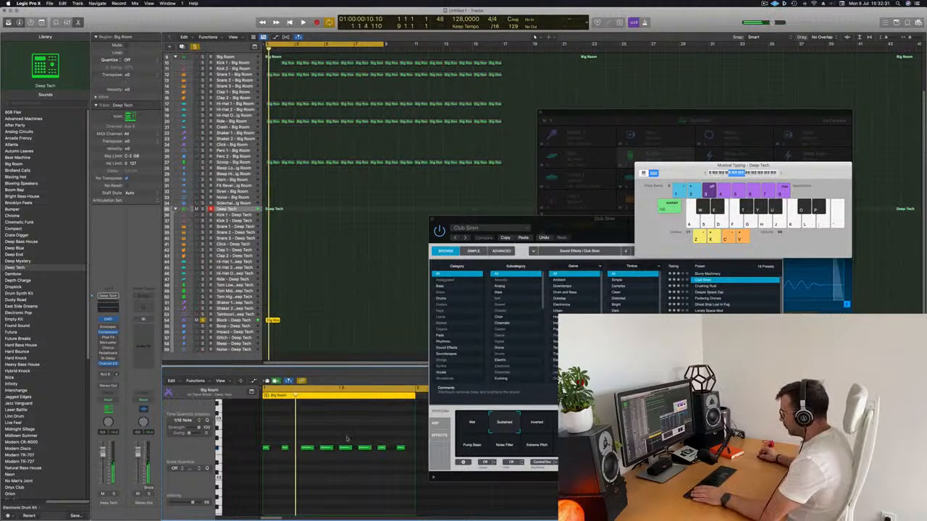
# Shorten the two long Block notes in the bar's second half, duplicate the last four notes a sixteenth later and play the result.
pyautogui.moveTo(351, 448); pyautogui.dragTo(344, 448)
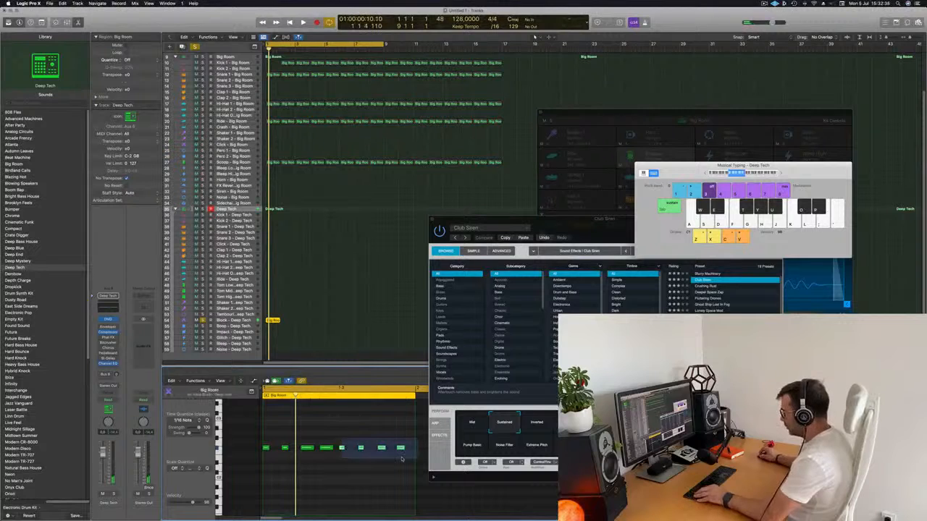
pyautogui.moveTo(402, 457); pyautogui.dragTo(402, 458)
pyautogui.moveTo(343, 449); pyautogui.dragTo(351, 451)
pyautogui.press('space')
pyautogui.scroll(-6, 321, 434)
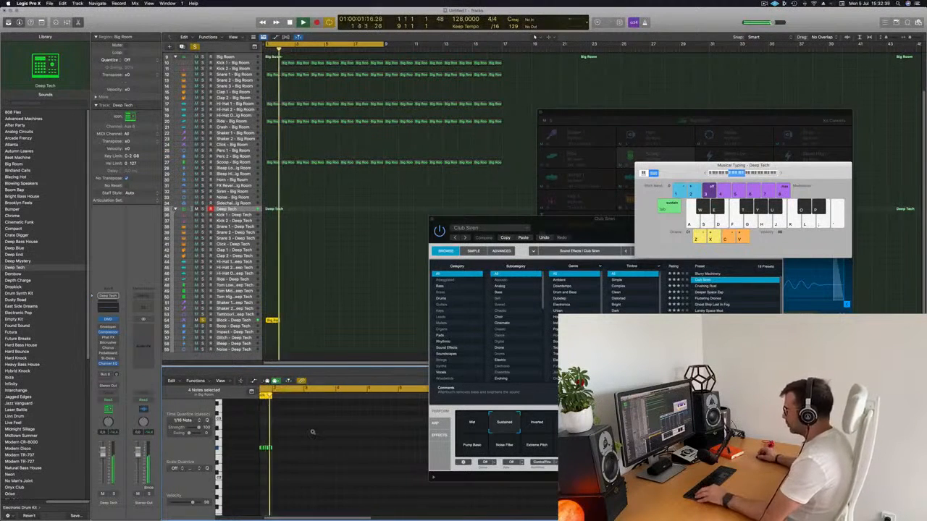
pyautogui.press('space')
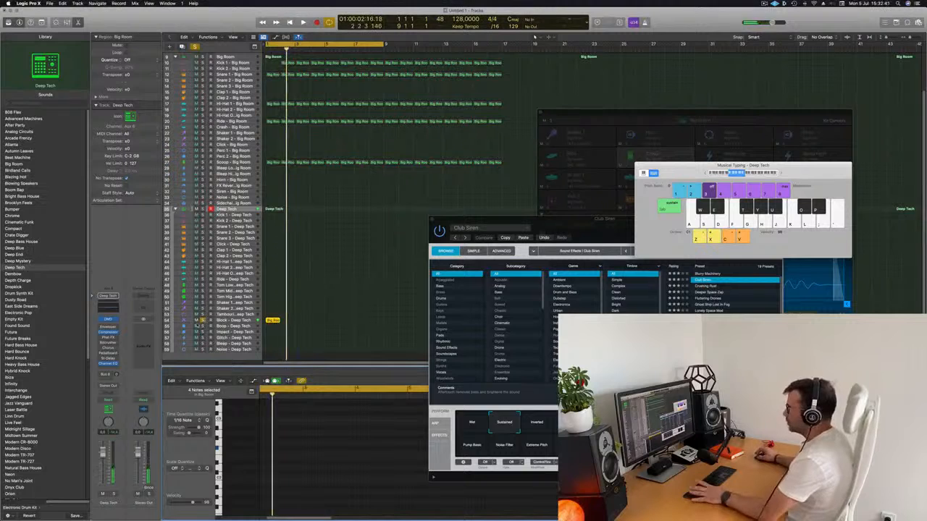
# Unsolo Block - Deep Tech and copy a Kick 1 - Big Room region back into bar 1, playing the full mix.
pyautogui.click(202, 321)
pyautogui.press('space')
pyautogui.click(232, 320)
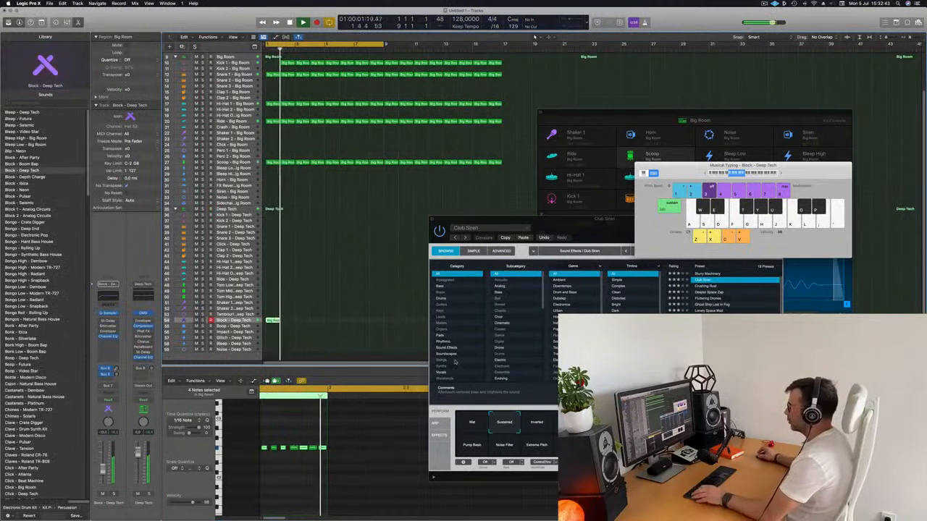
pyautogui.moveTo(288, 64); pyautogui.dragTo(273, 63)
pyautogui.press('space')
pyautogui.moveTo(559, 226); pyautogui.dragTo(748, 136)
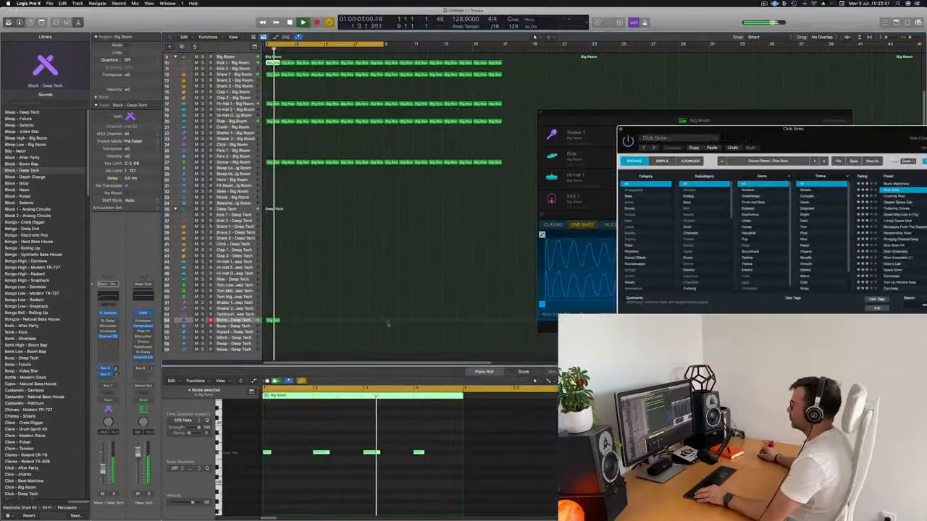
pyautogui.scroll(5, 391, 322)
pyautogui.press('space')
pyautogui.press('space')
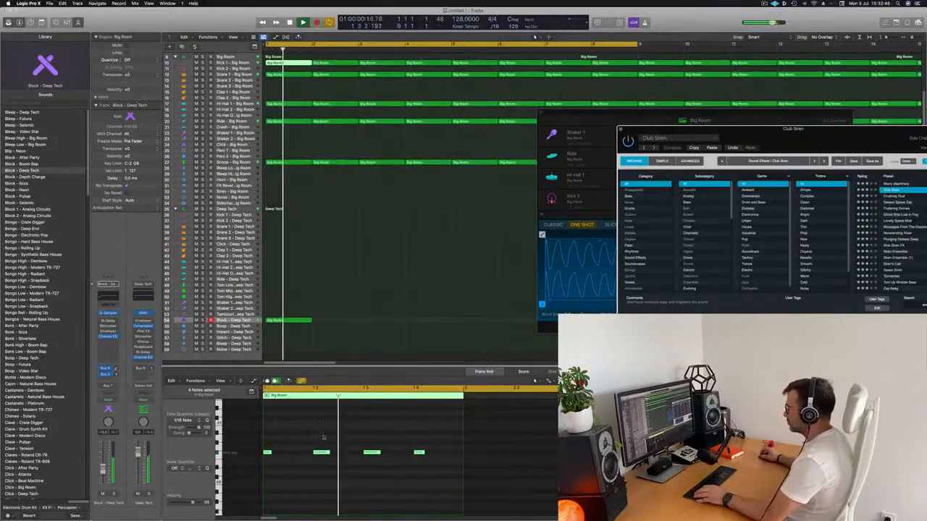
# Reopen the Block - Deep Tech region, delete the extra note a sixteenth after beat 3 and replay the pattern.
pyautogui.click(286, 321)
pyautogui.press('space')
pyautogui.press('space')
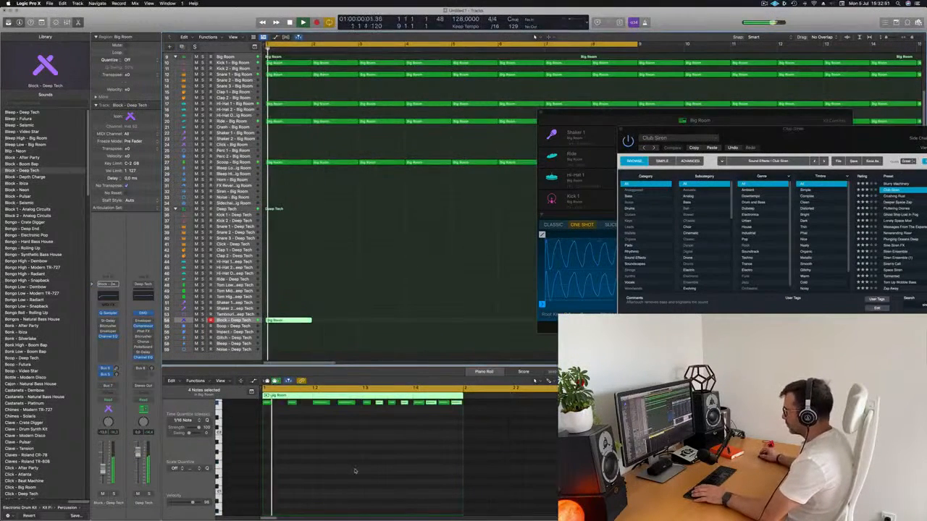
pyautogui.scroll(5, 357, 469)
pyautogui.press('space')
pyautogui.press('space')
pyautogui.click(380, 450)
pyautogui.press('space')
pyautogui.press('space')
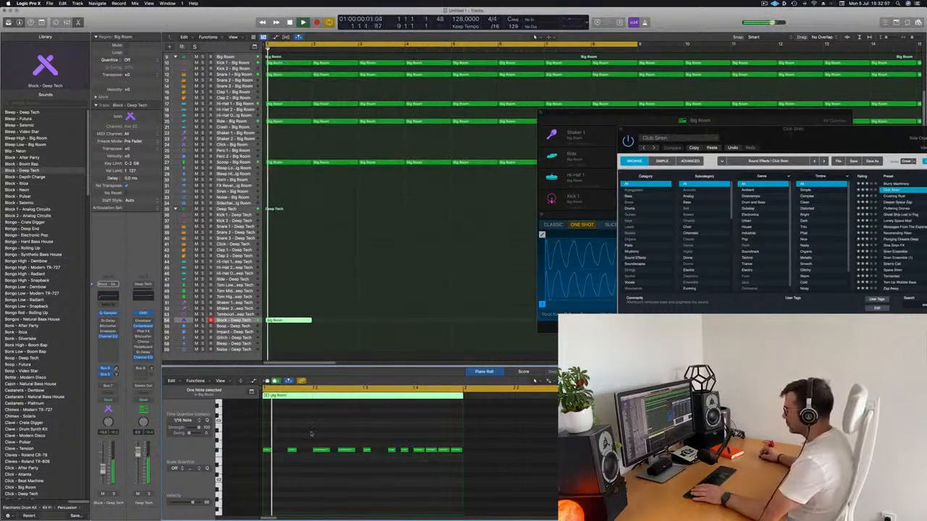
# Transpose all notes in the Block - Deep Tech region up an octave.
pyautogui.press('super+a')
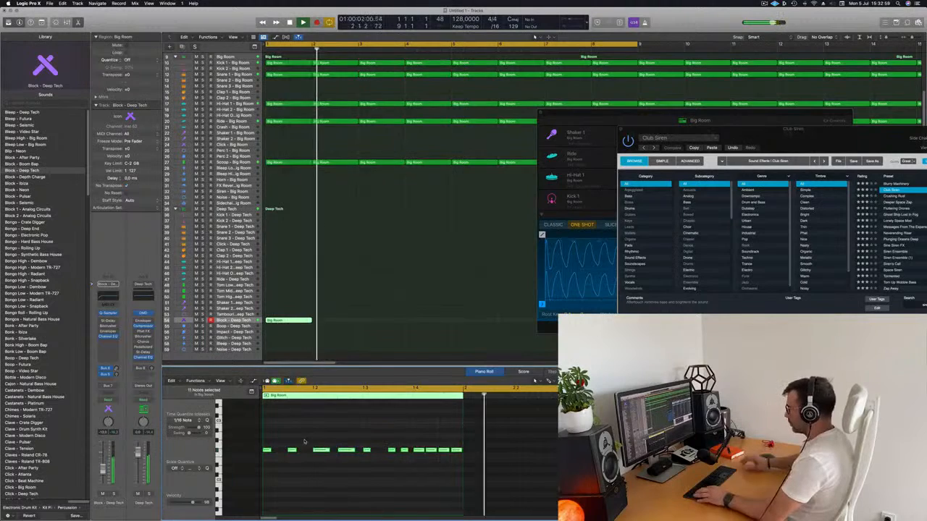
pyautogui.hotkey('alt', 'shift', 'Up')
pyautogui.press('space')
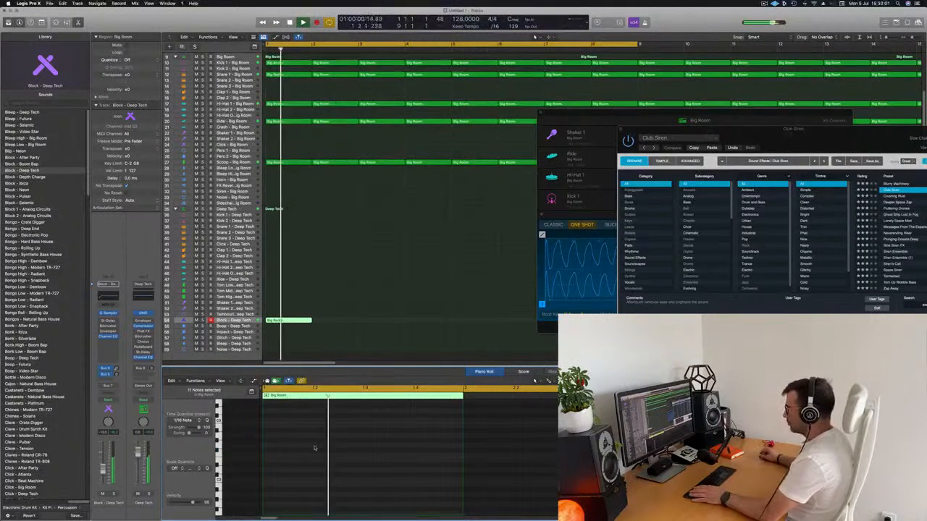
pyautogui.scroll(3, 315, 445)
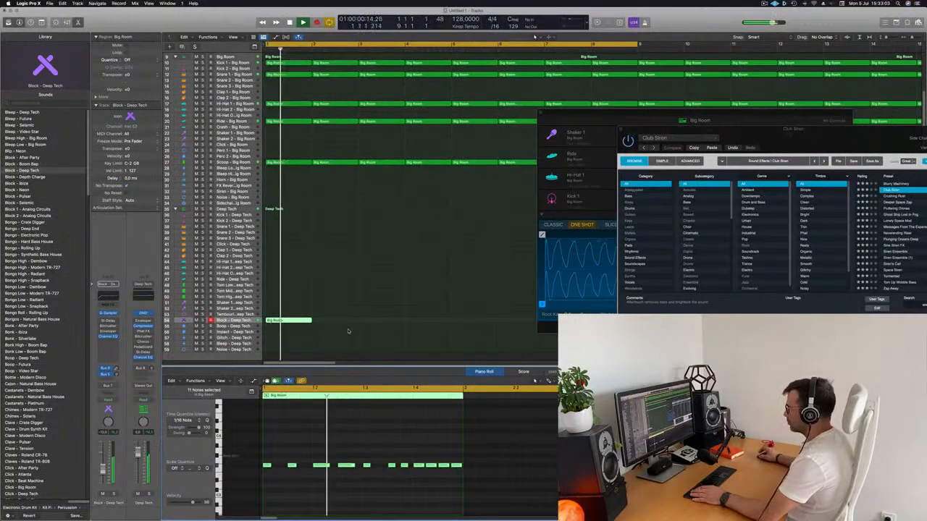
# Repeat the Block - Deep Tech region bar by bar until it spans 16 bars like the drum tracks.
pyautogui.scroll(-3, 346, 330)
pyautogui.scroll(-5, 326, 325)
pyautogui.press('space')
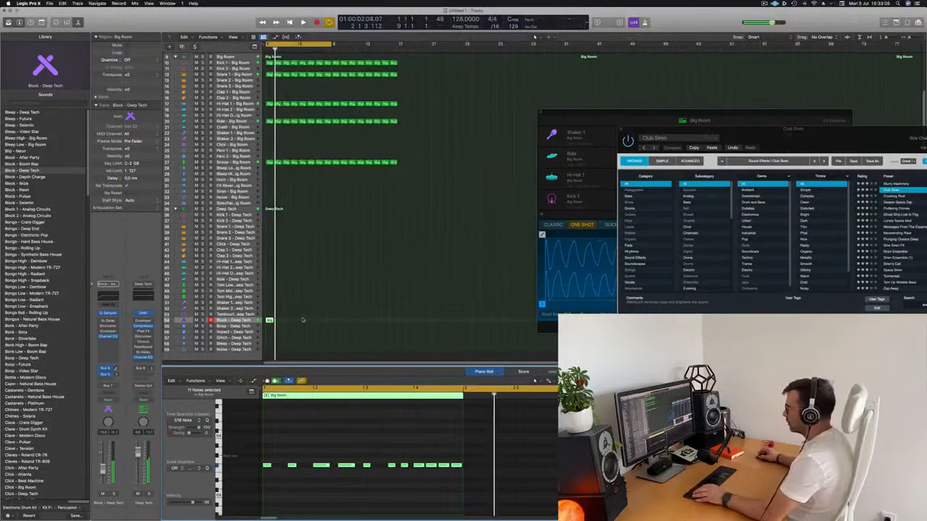
pyautogui.press('space')
pyautogui.scroll(4, 302, 319)
pyautogui.press('space')
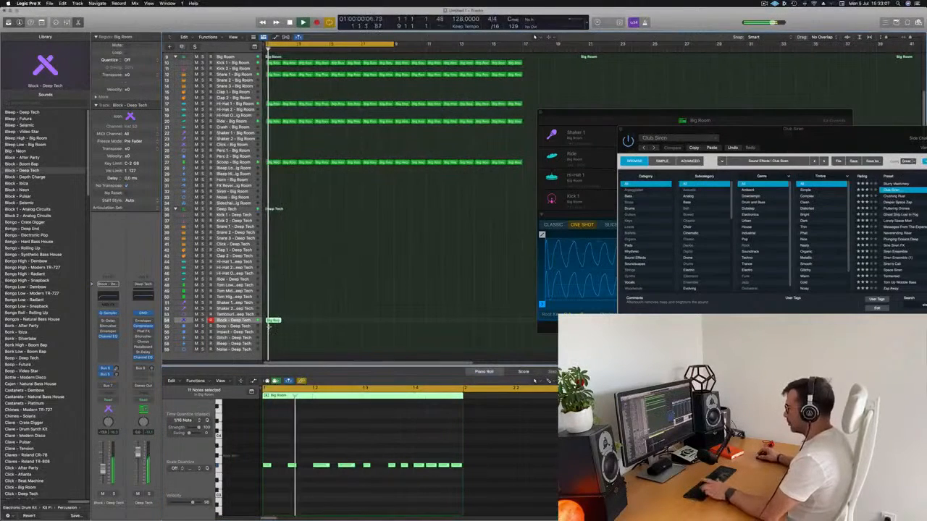
pyautogui.press('super+r')
pyautogui.press('super+r')
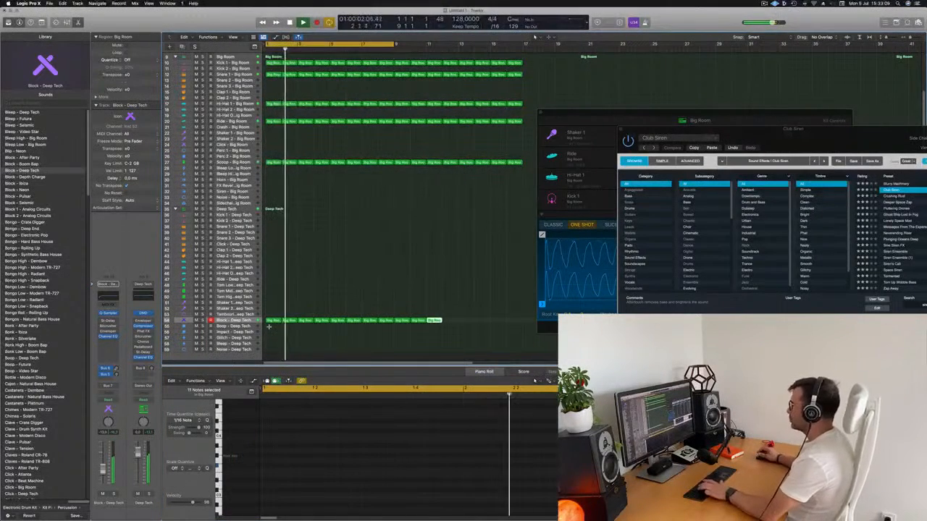
pyautogui.press('super+r')
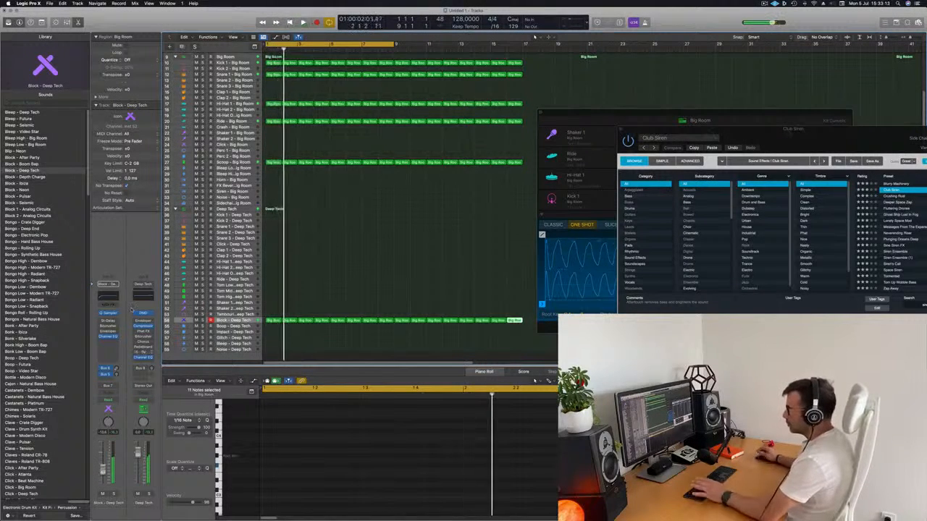
# Open the Quick Sampler on Block - Deep Tech and raise its pitch Env Depth while the loop plays.
pyautogui.moveTo(641, 116); pyautogui.dragTo(426, 108)
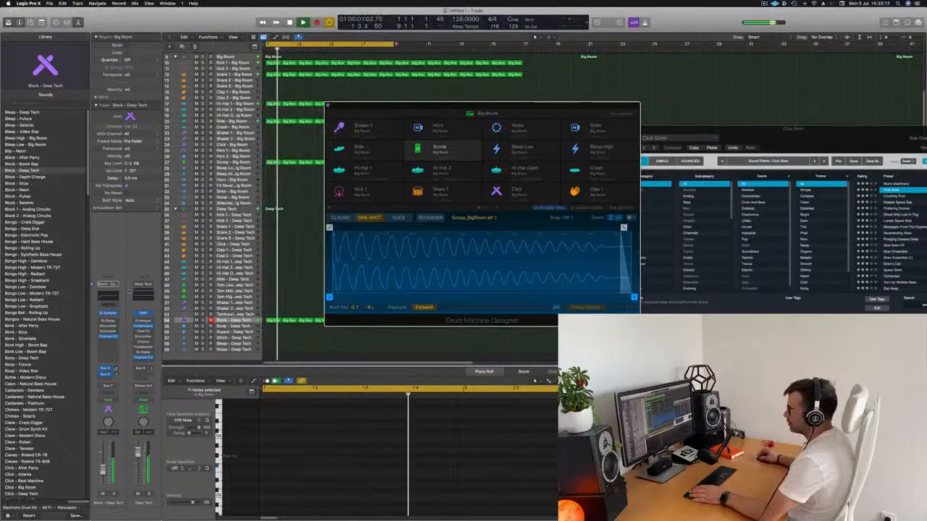
pyautogui.click(107, 313)
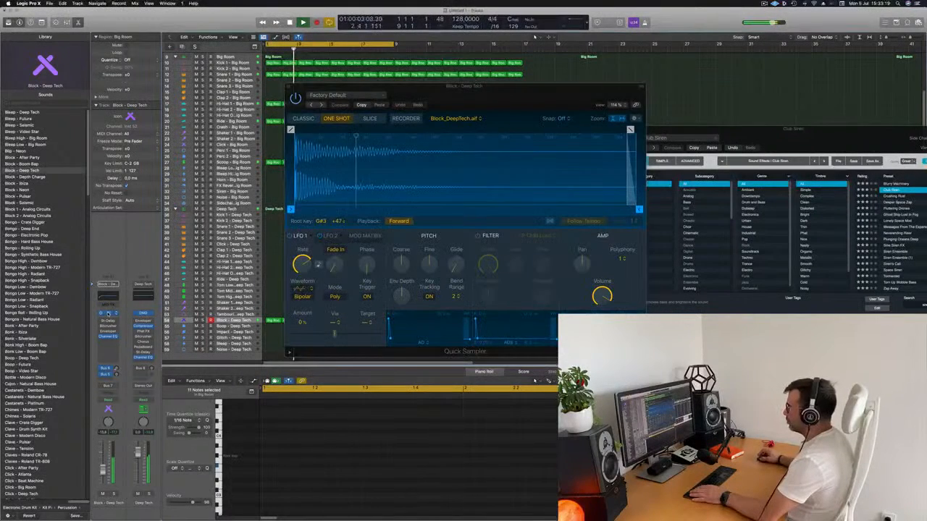
pyautogui.moveTo(514, 90); pyautogui.dragTo(488, 92)
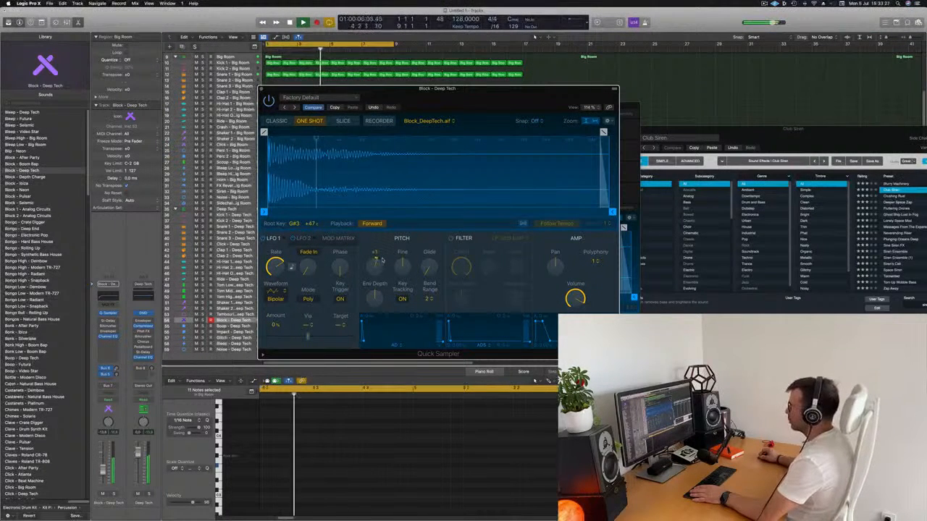
pyautogui.moveTo(379, 295); pyautogui.dragTo(387, 271)
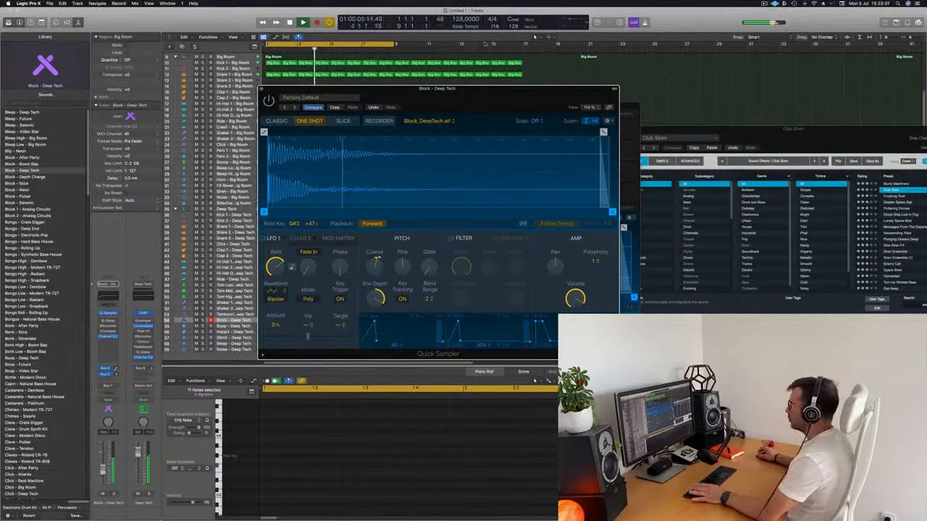
# Try raising the Block sampler's Coarse pitch to +5 during playback and return it to 0.
pyautogui.moveTo(466, 86); pyautogui.dragTo(655, 74)
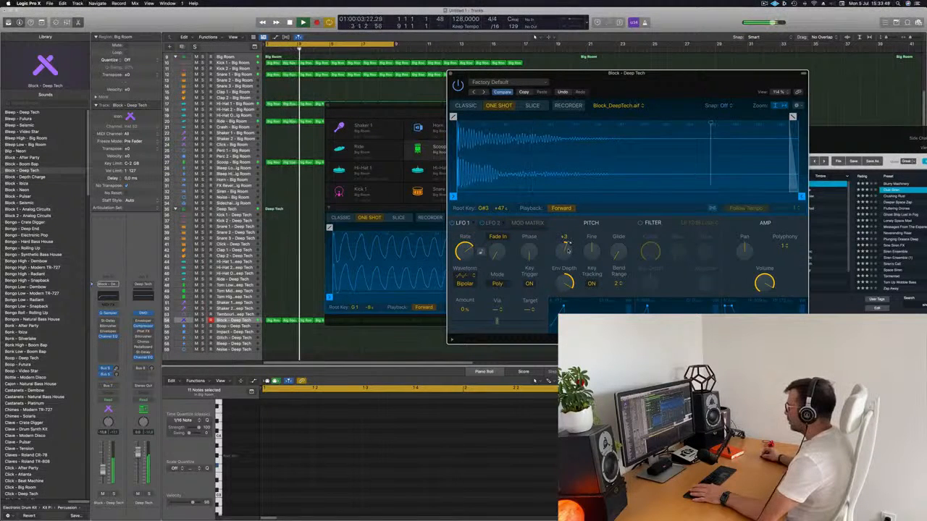
pyautogui.moveTo(567, 246); pyautogui.dragTo(569, 254)
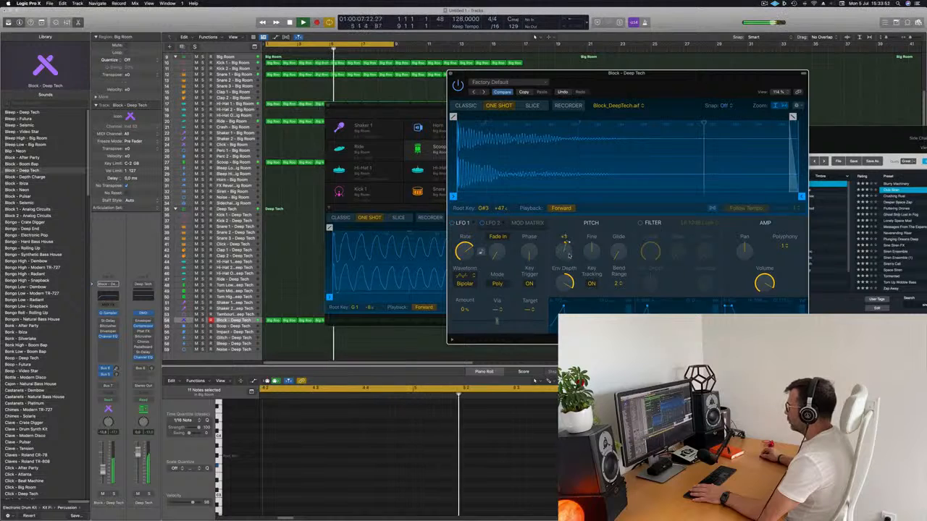
pyautogui.moveTo(605, 73); pyautogui.dragTo(785, 59)
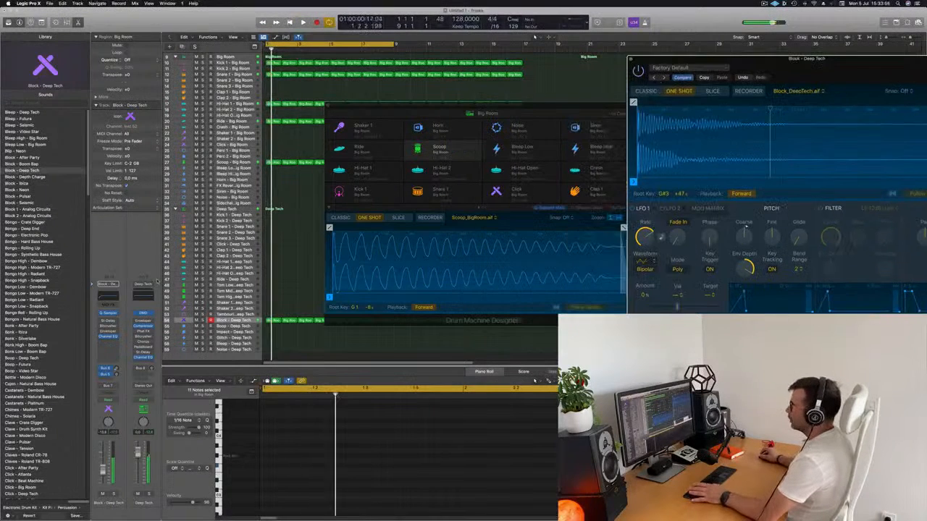
# Set the Block - Deep Tech automation mode to Touch and bring its Quick Sampler window back within reach.
pyautogui.click(110, 400)
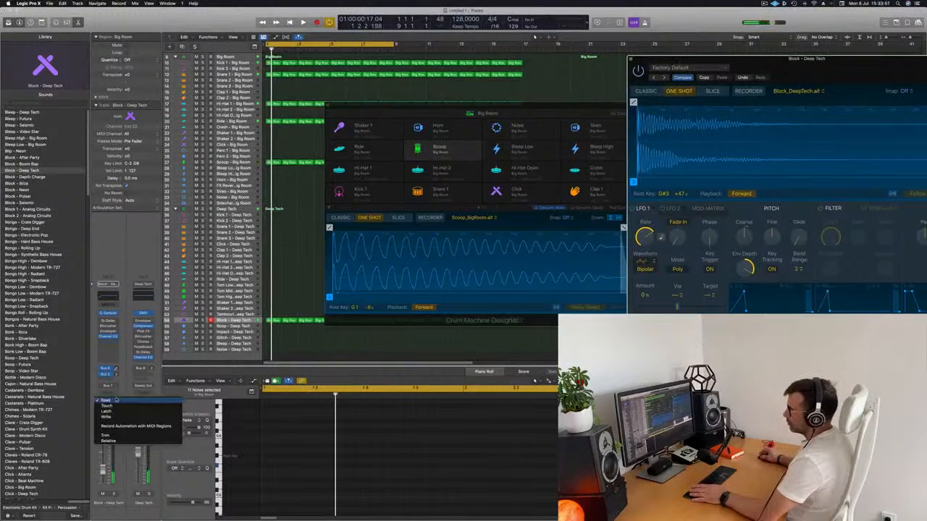
pyautogui.click(110, 406)
pyautogui.moveTo(758, 91); pyautogui.dragTo(471, 102)
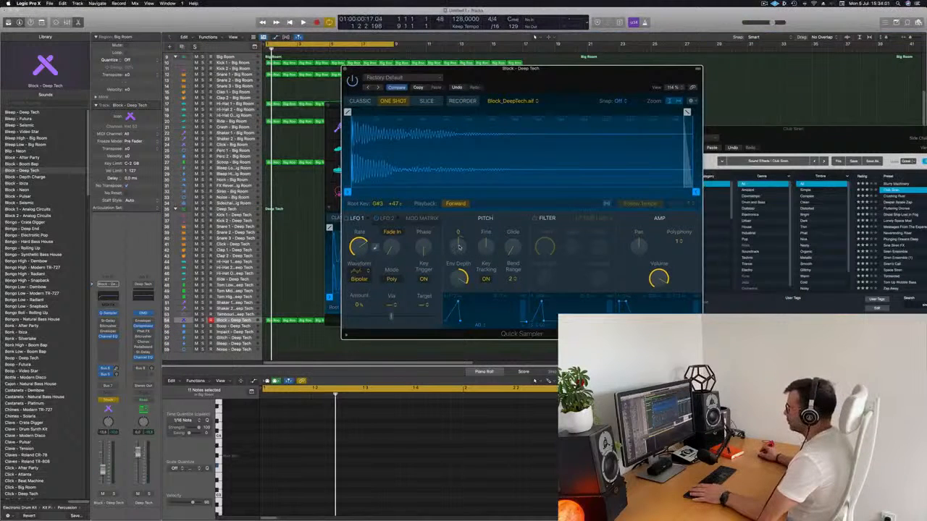
# Record a rising Coarse pitch automation move on the Block sampler during playback.
pyautogui.press('space')
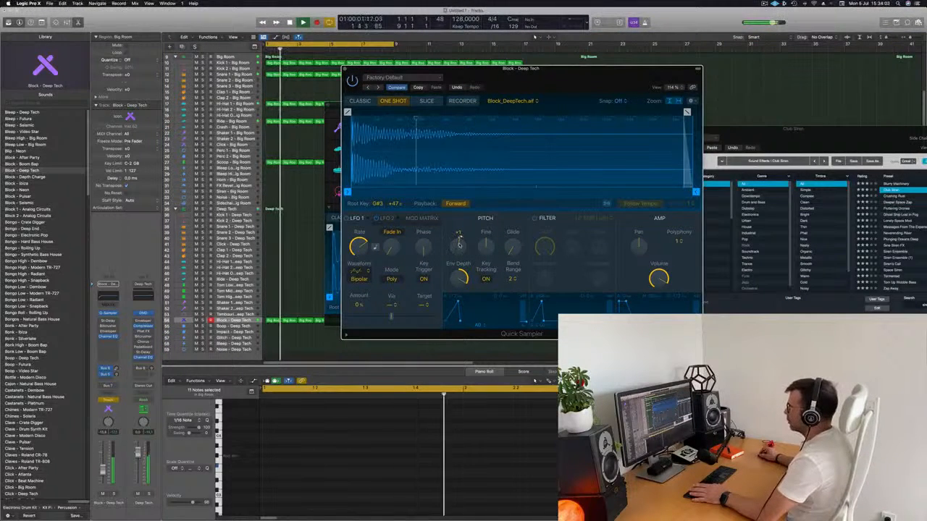
pyautogui.moveTo(459, 244); pyautogui.dragTo(462, 238)
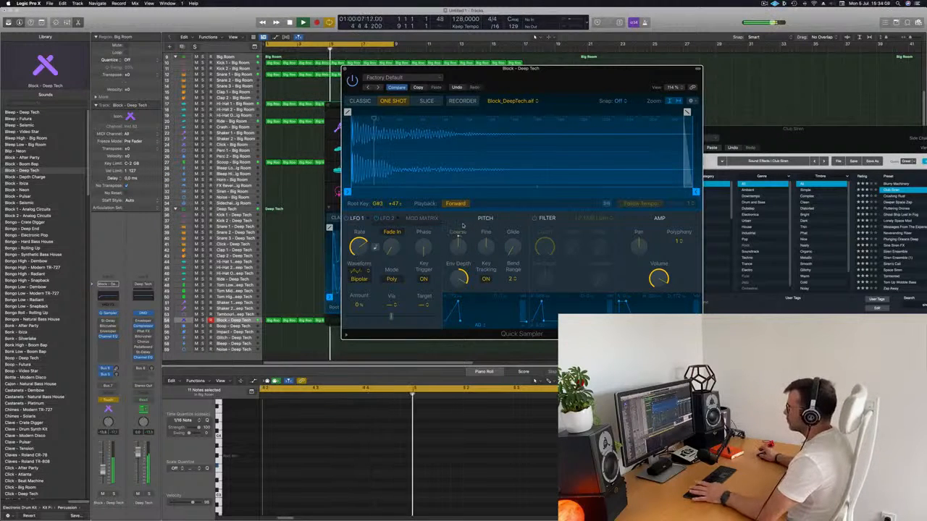
pyautogui.press('space')
# Move the Quick Sampler and Big Room Drum Machine Designer windows clear of the track regions.
pyautogui.moveTo(551, 83); pyautogui.dragTo(822, 64)
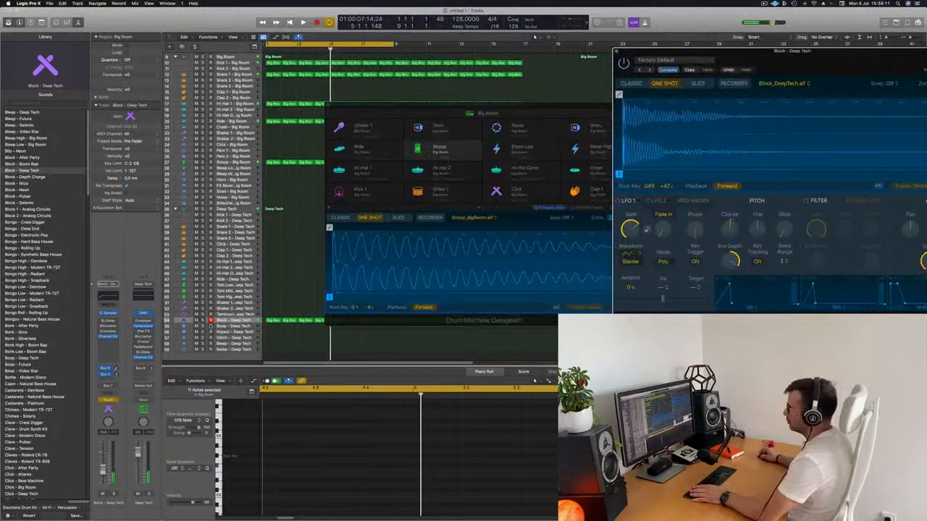
pyautogui.click(391, 114)
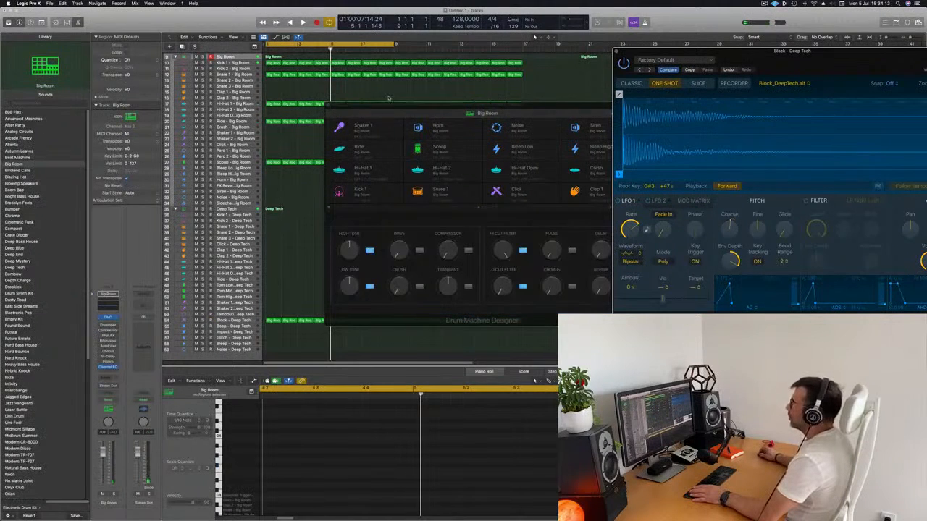
pyautogui.moveTo(389, 107); pyautogui.dragTo(674, 99)
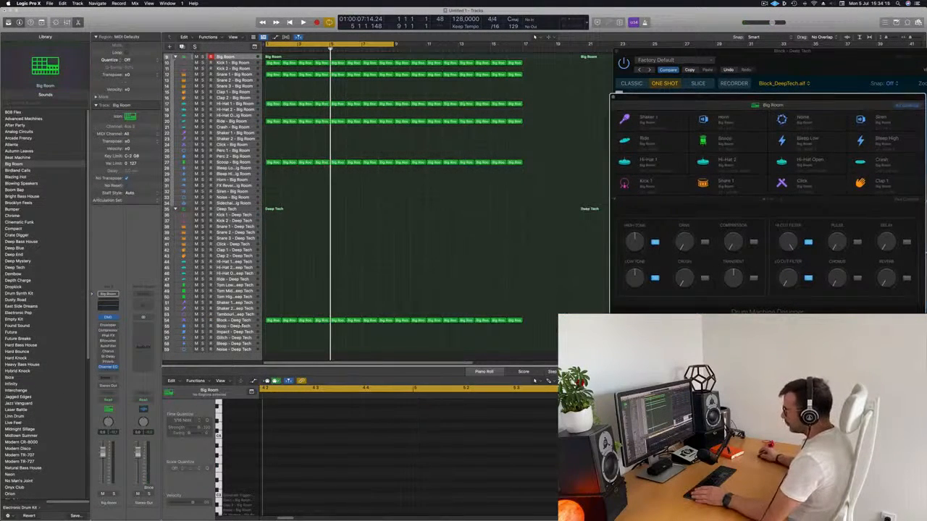
# Select the Block - Deep Tech track, show the toolbar and enlarge the track with Track Zoom.
pyautogui.click(245, 322)
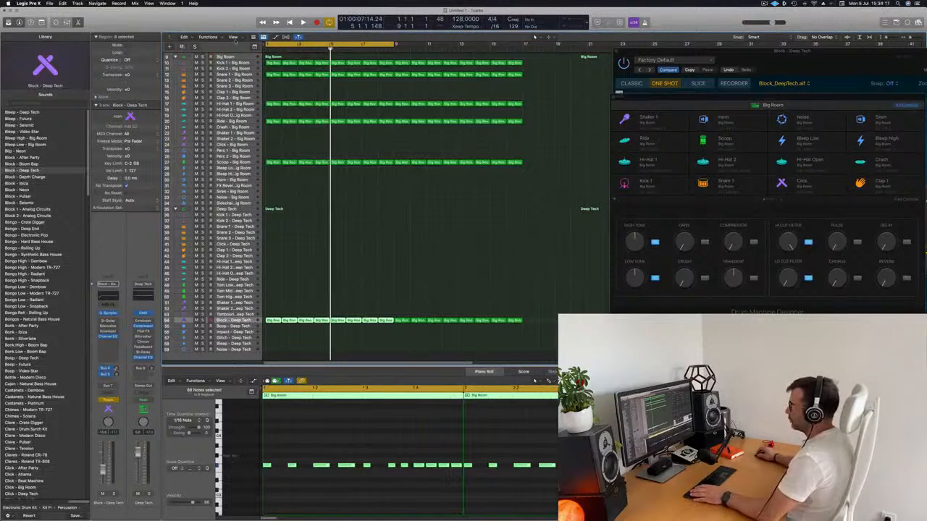
pyautogui.click(42, 23)
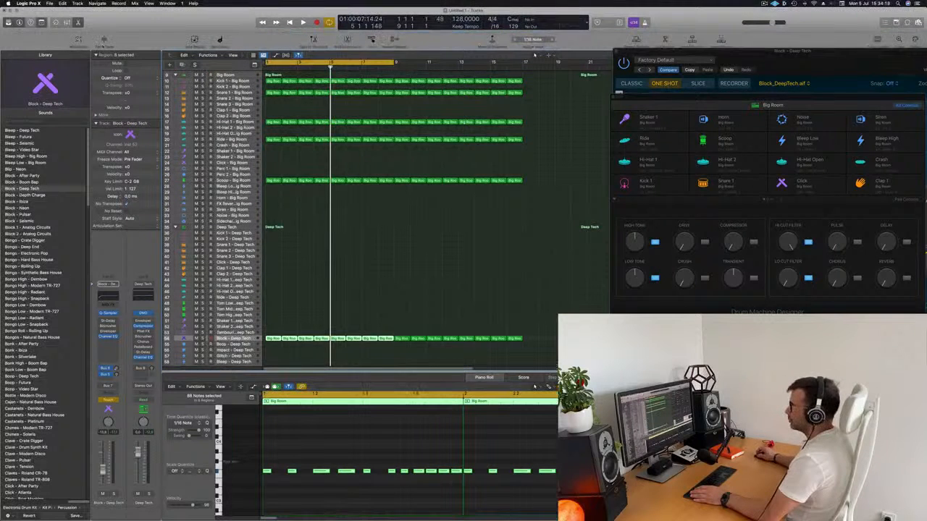
pyautogui.click(104, 41)
pyautogui.scroll(-5, 316, 290)
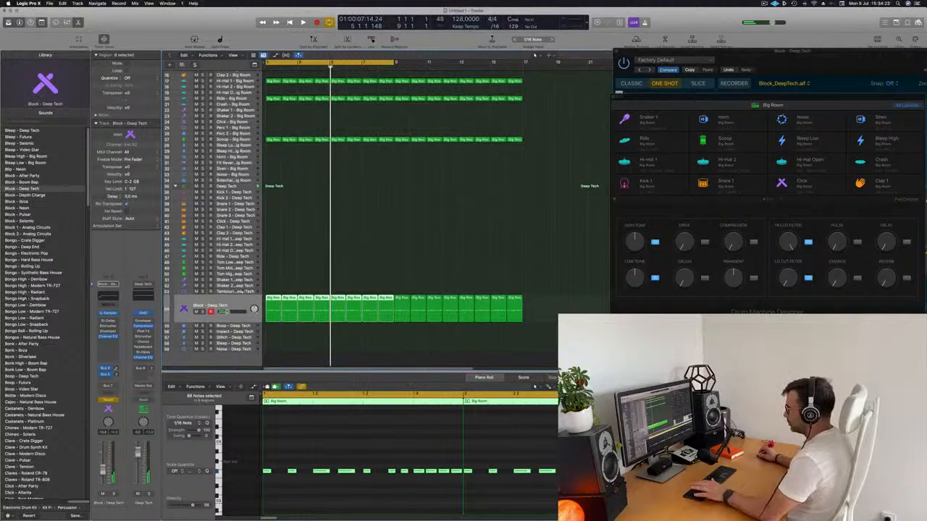
# Show the Block - Deep Tech track's Q-Sampler Coarse Tune automation and reshape it into a straight ramp rising towards bar 5.
pyautogui.press('a')
pyautogui.click(227, 316)
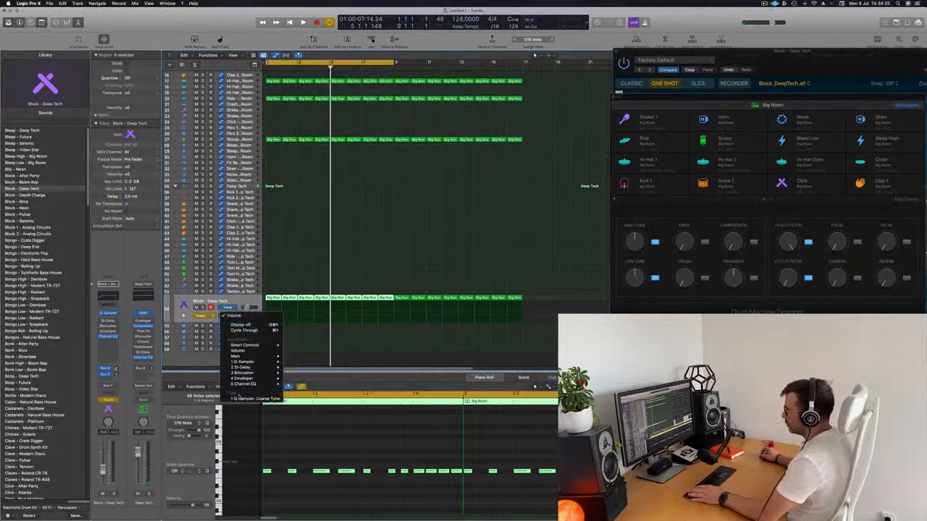
pyautogui.click(240, 398)
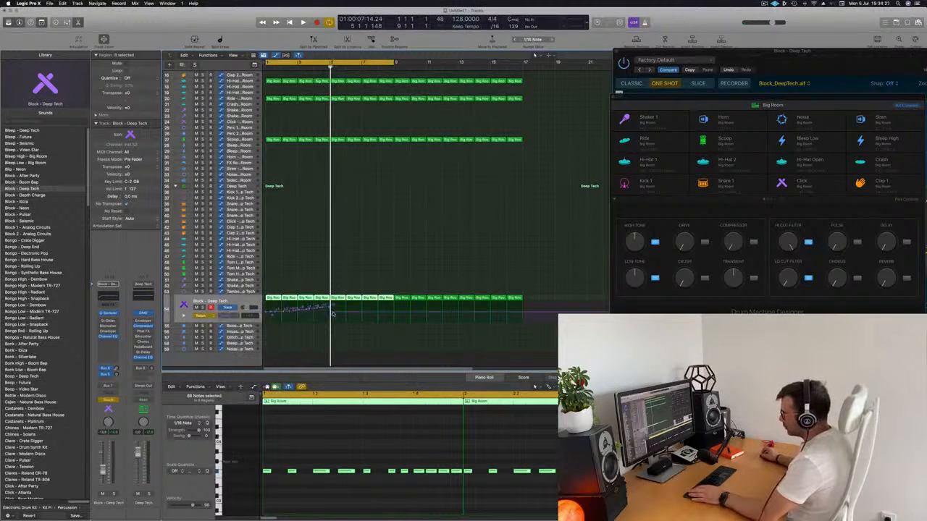
pyautogui.moveTo(333, 314)
pyautogui.mouseDown()
pyautogui.moveTo(274, 313)
pyautogui.moveTo(332, 307)
pyautogui.mouseUp()
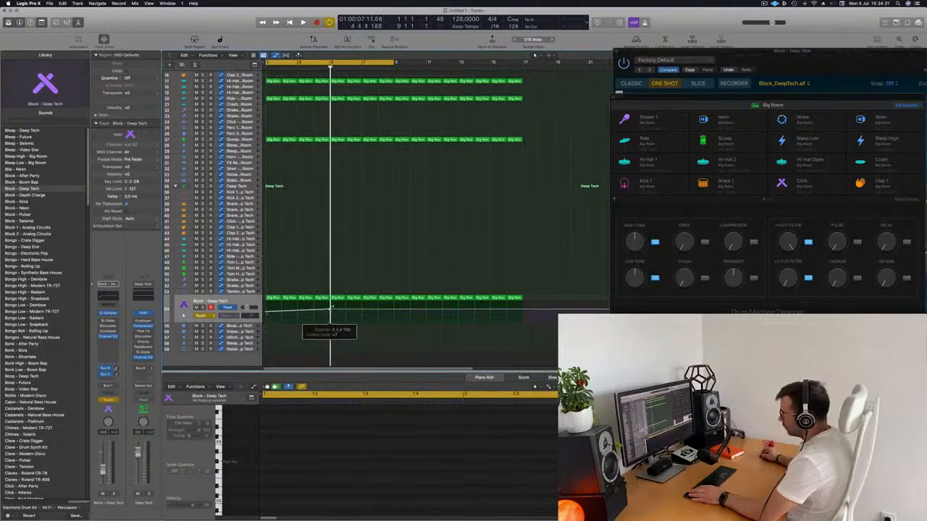
# Play from the start and make the Coarse Tune automation drop back to its base pitch just before bar 5.
pyautogui.press('space')
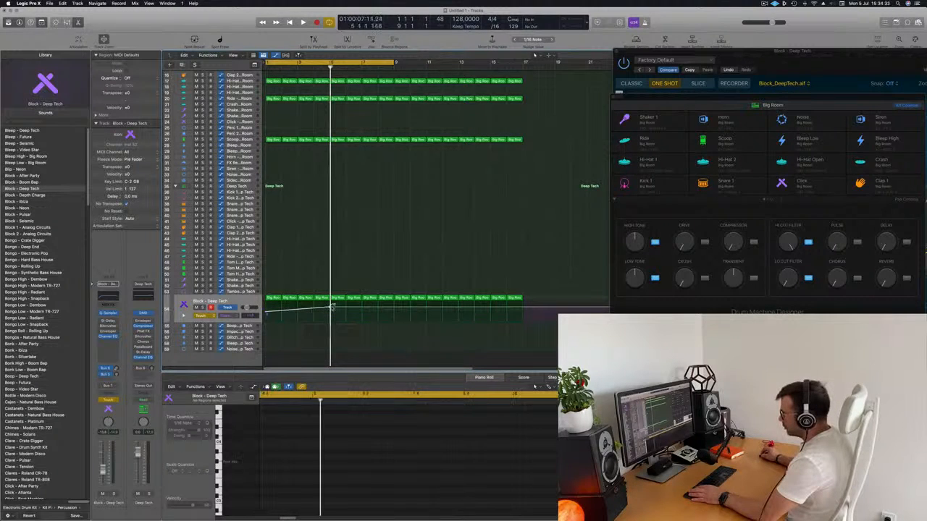
pyautogui.press('Return')
pyautogui.press('super+Right')
pyautogui.press('super+Right')
pyautogui.press('super+Right')
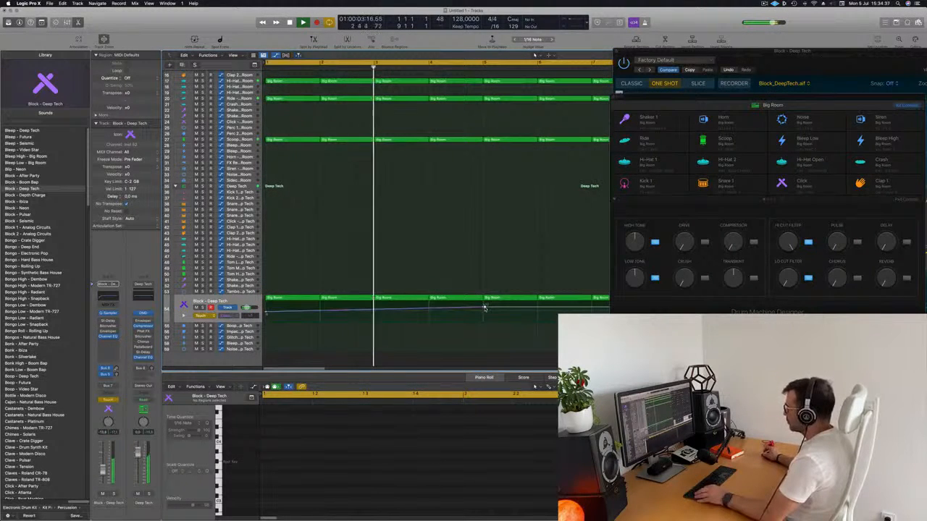
pyautogui.moveTo(483, 307); pyautogui.dragTo(476, 311)
pyautogui.hscroll(-3, 476, 312)
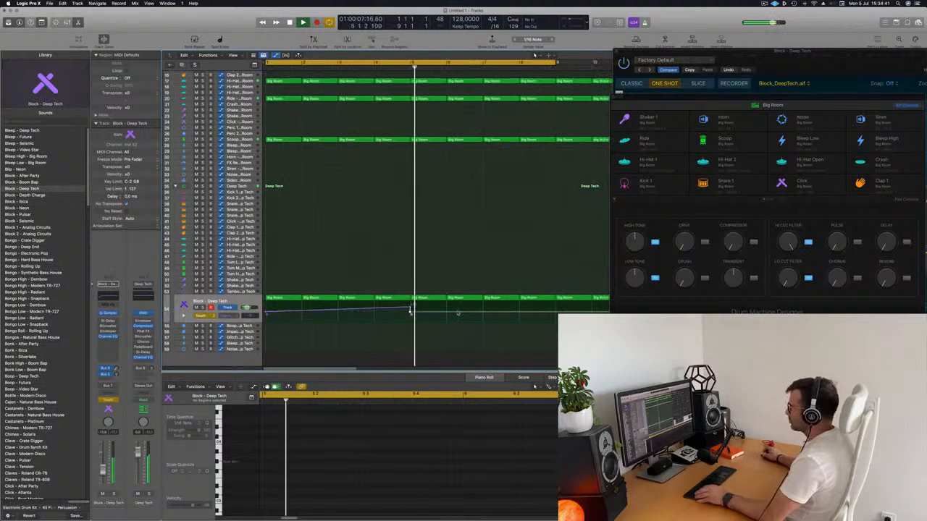
# Align the Coarse Tune drop with the start of bar 5 while the part plays.
pyautogui.hscroll(1, 406, 311)
pyautogui.moveTo(406, 311); pyautogui.dragTo(407, 314)
pyautogui.press('super+Right')
pyautogui.press('super+Right')
pyautogui.press('super+Right')
pyautogui.press('super+Right')
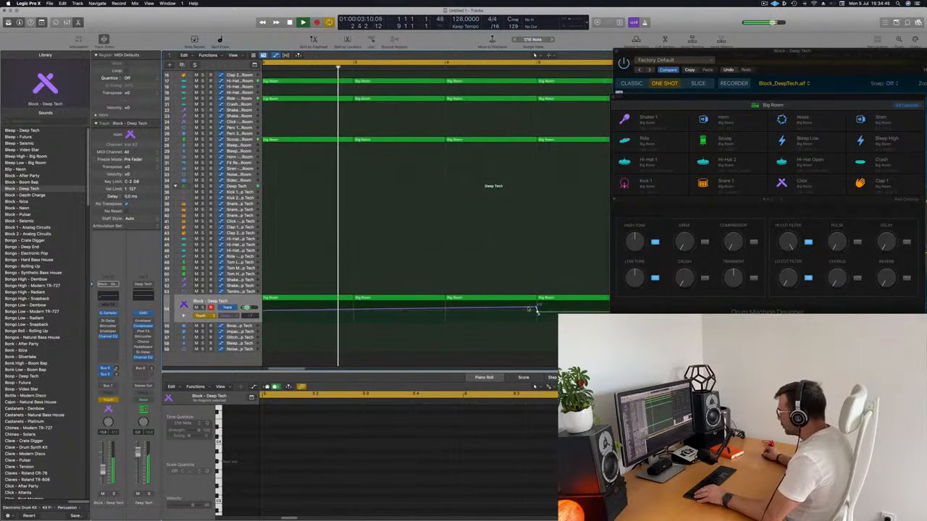
pyautogui.press('super+Right')
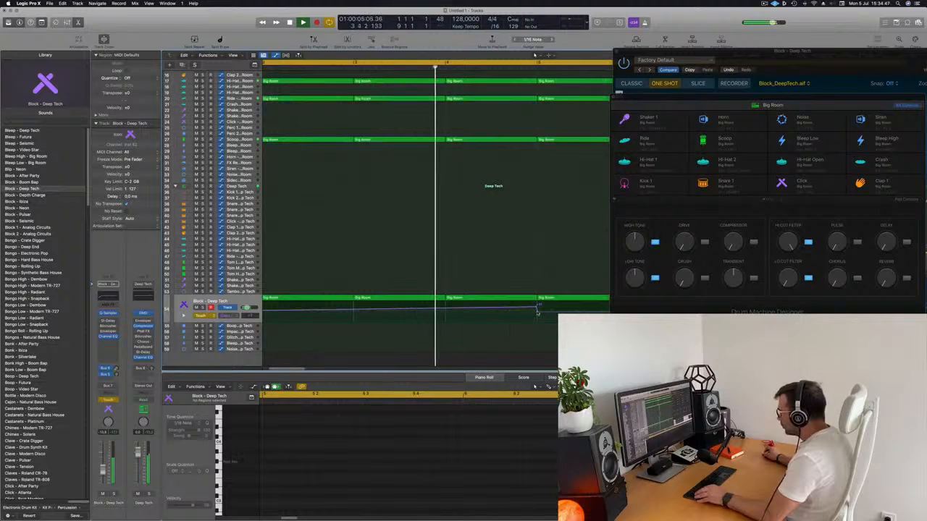
pyautogui.press('super+Left')
pyautogui.press('super+Left')
pyautogui.press('super+Left')
pyautogui.press('super+Left')
pyautogui.press('super+Left')
pyautogui.press('super+Left')
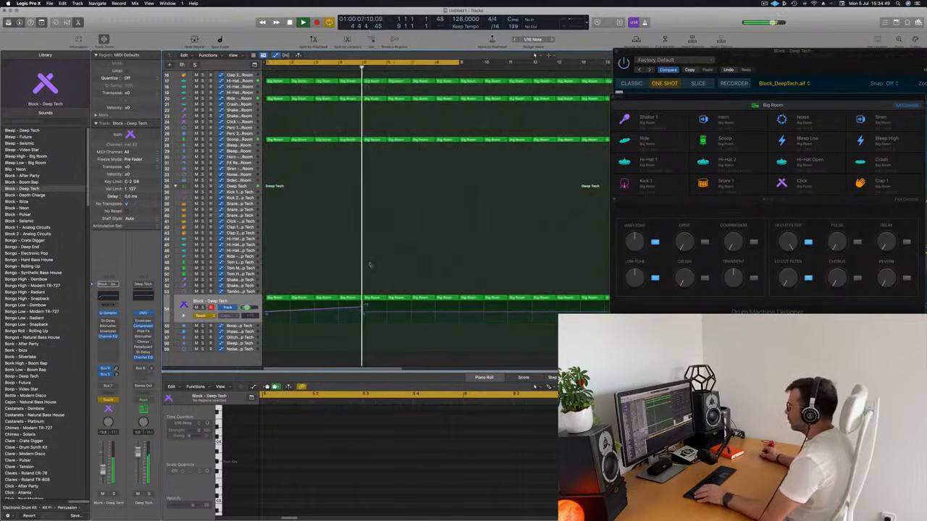
# Set the Block - Deep Tech automation mode to Read and replay the automated part from the start.
pyautogui.click(204, 315)
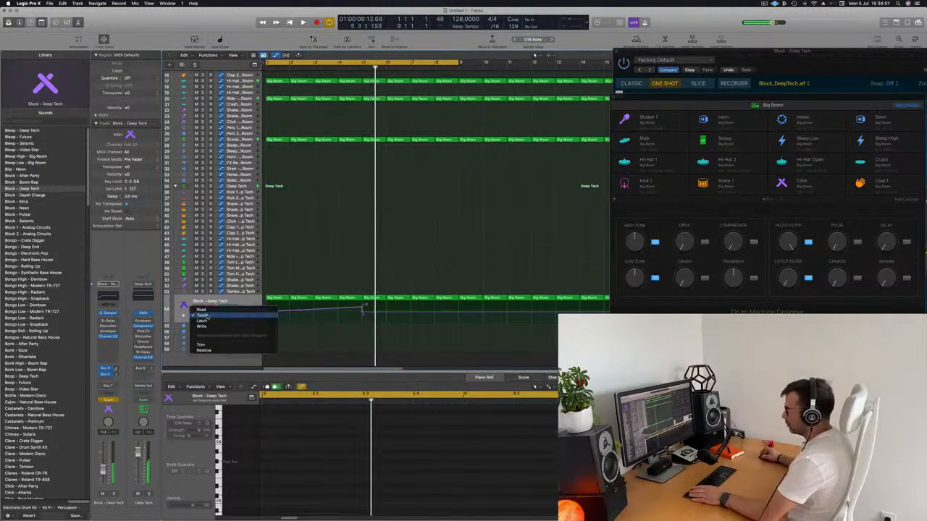
pyautogui.click(210, 311)
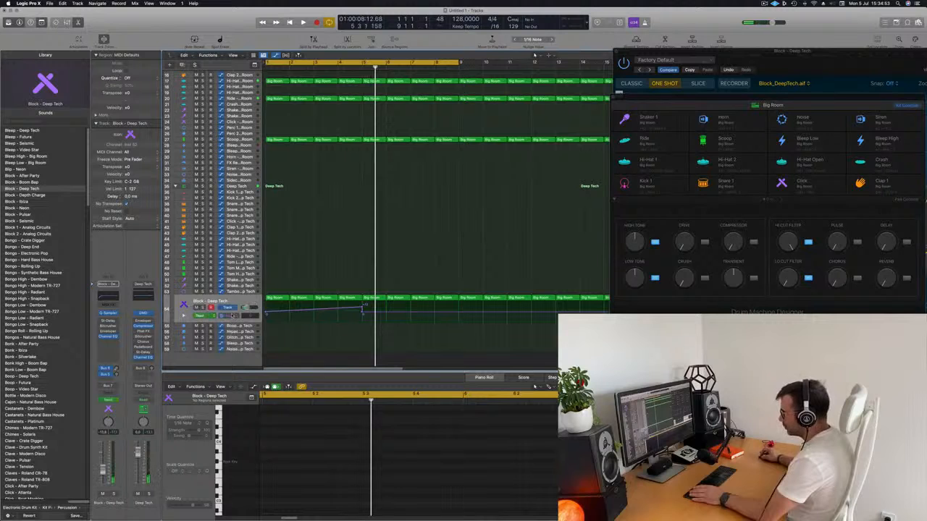
pyautogui.click(232, 315)
pyautogui.click(377, 250)
pyautogui.press('space')
pyautogui.press('super+Left')
pyautogui.press('super+Left')
pyautogui.press('super+Left')
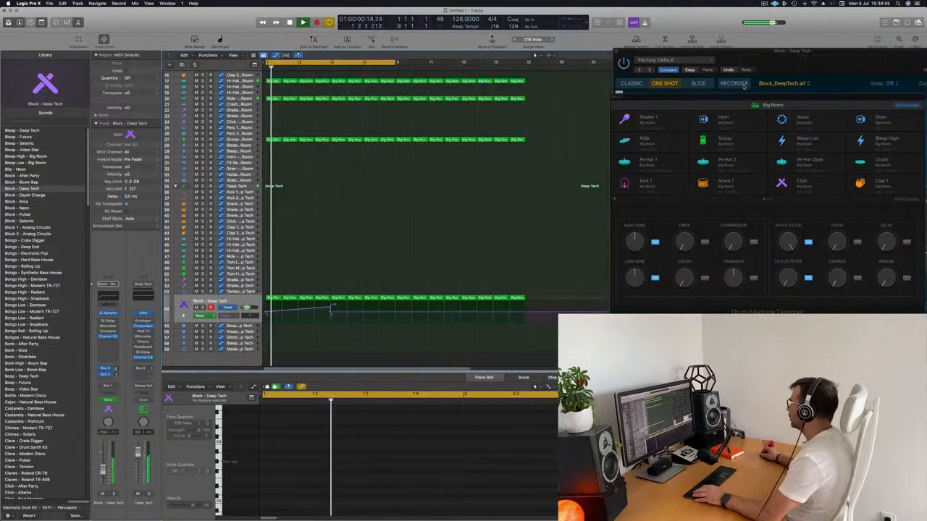
# Reopen the Block - Deep Tech Quick Sampler and place it where the Coarse knob can be watched during playback.
pyautogui.moveTo(695, 50); pyautogui.dragTo(677, 55)
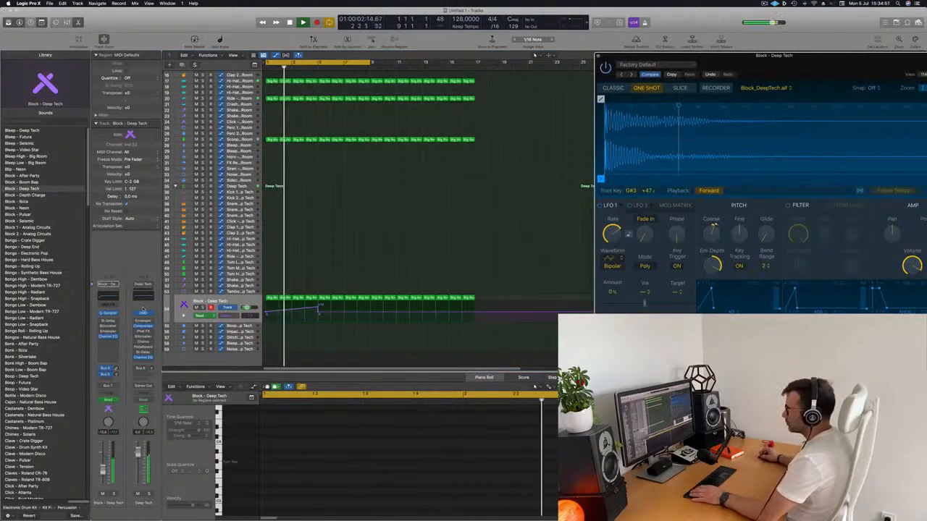
pyautogui.press('space')
pyautogui.press('space')
pyautogui.click(109, 313)
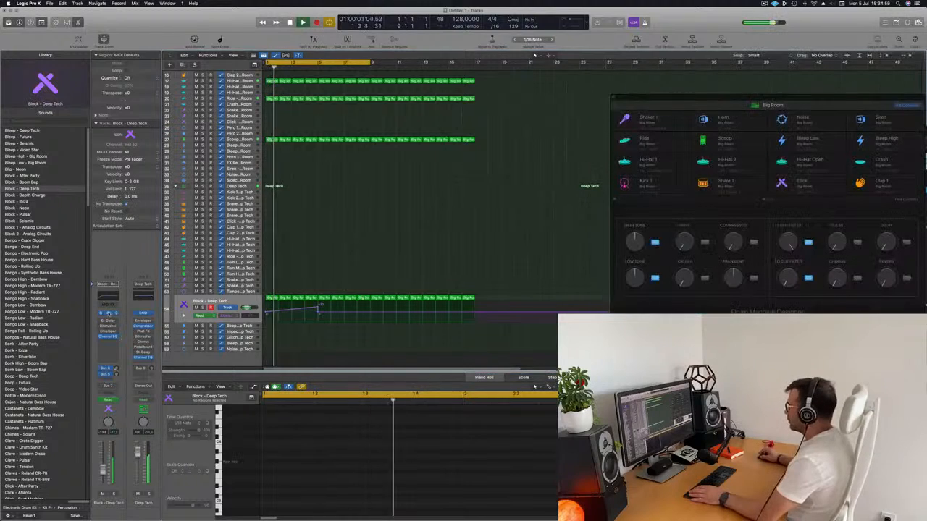
pyautogui.click(108, 313)
pyautogui.moveTo(773, 56); pyautogui.dragTo(544, 95)
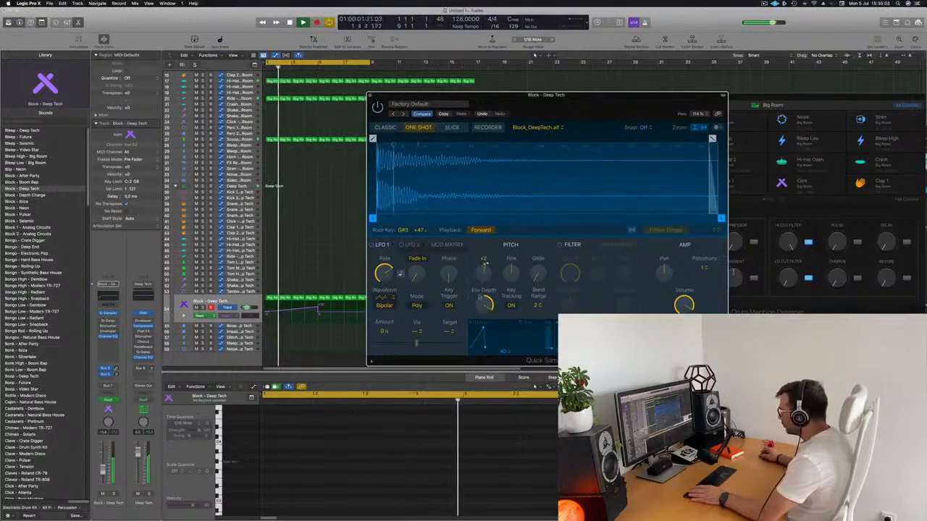
# Set the Quick Sampler's pitch Env Depth to about 725 cents and move the window clear of the regions.
pyautogui.moveTo(484, 304)
pyautogui.moveTo(485, 304)
pyautogui.mouseDown()
pyautogui.moveTo(490, 353)
pyautogui.moveTo(497, 304)
pyautogui.mouseUp()
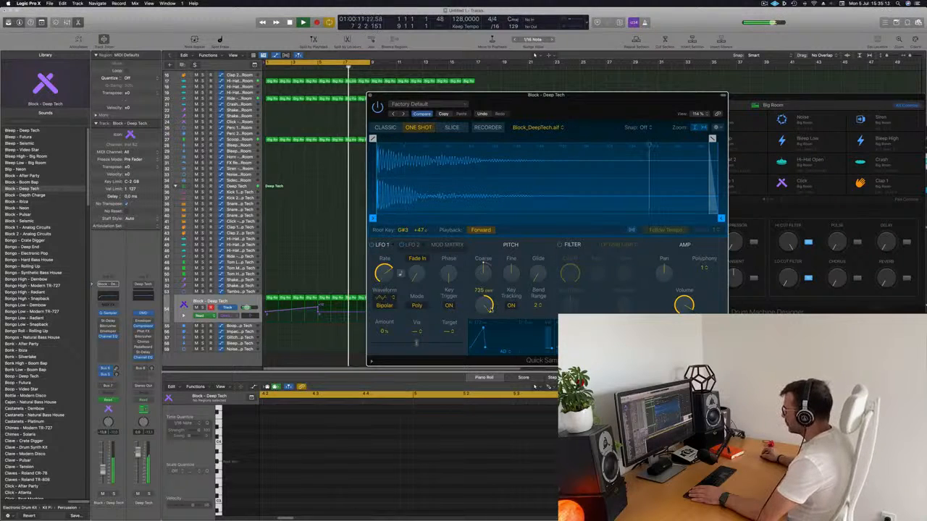
pyautogui.moveTo(652, 95); pyautogui.dragTo(897, 68)
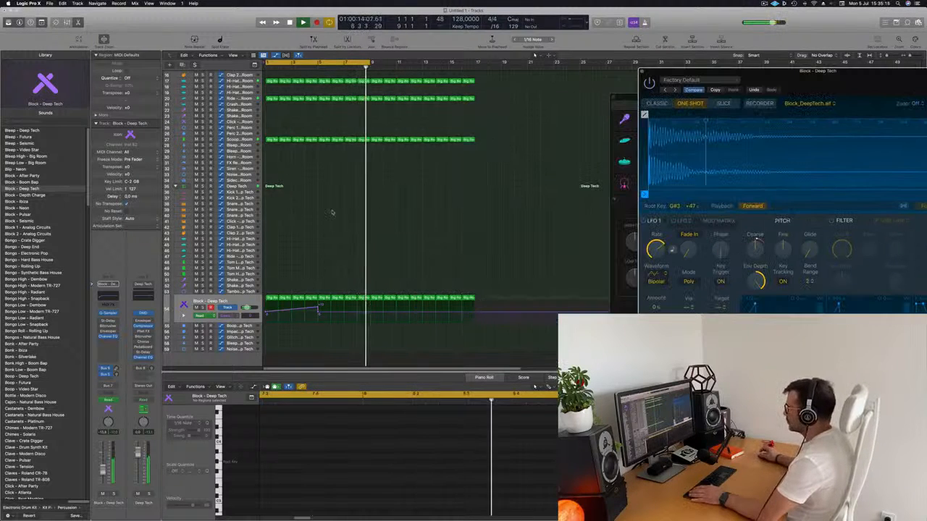
# Add a Coarse Tune automation point at bar 10 and raise it to +24 to form a second pitch ramp.
pyautogui.click(384, 314)
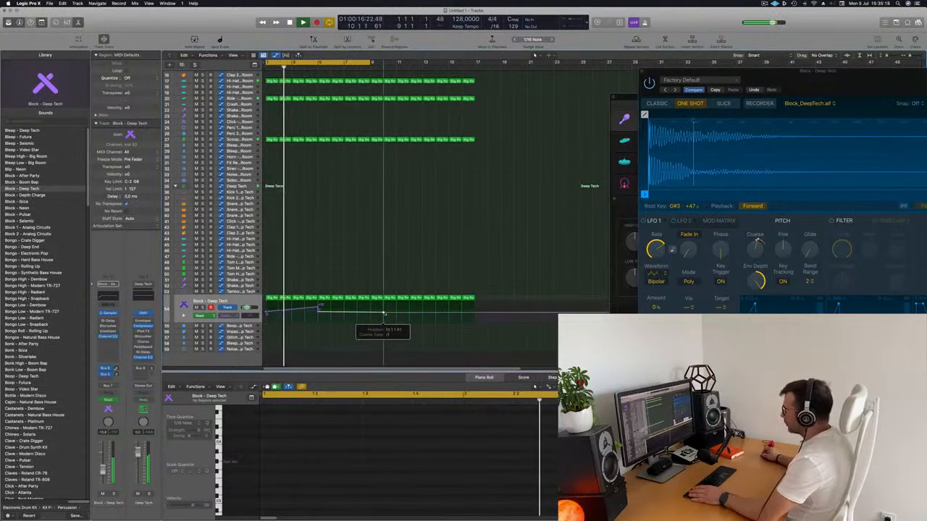
pyautogui.moveTo(384, 314); pyautogui.dragTo(386, 303)
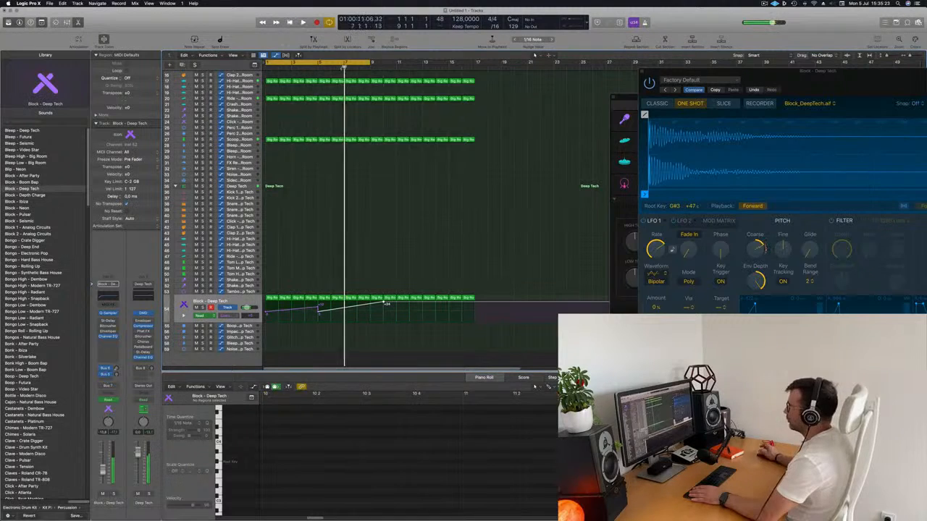
pyautogui.scroll(-5, 343, 206)
pyautogui.scroll(4, 344, 207)
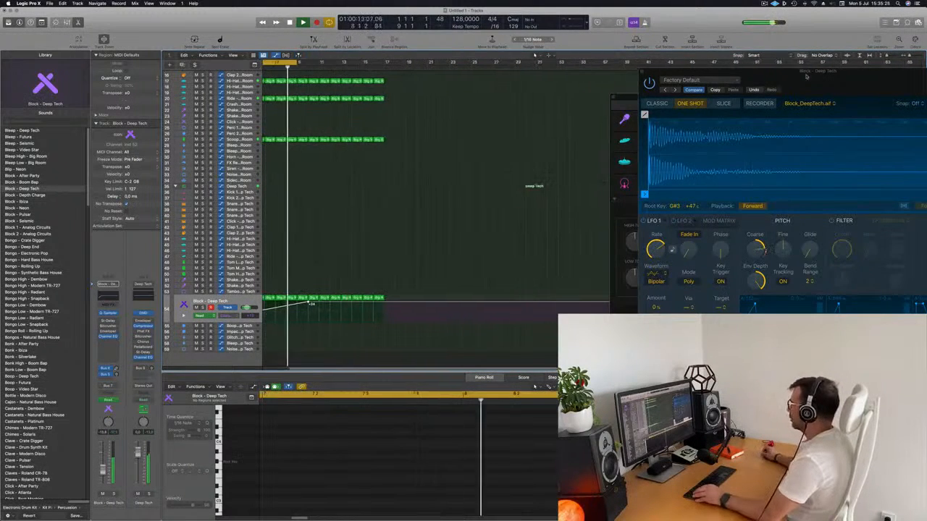
pyautogui.moveTo(804, 71); pyautogui.dragTo(674, 98)
pyautogui.scroll(2, 376, 202)
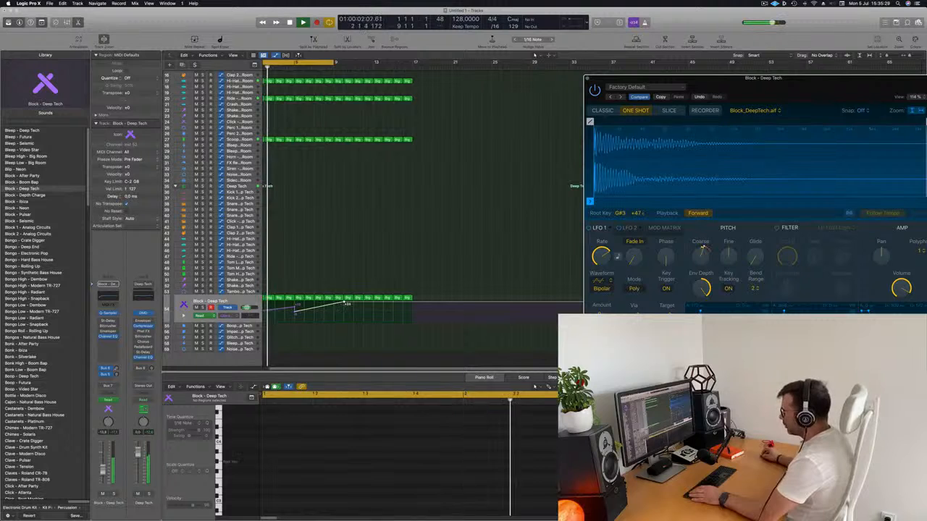
# Lower the second ramp's Coarse Tune point at bar 10 and bring the Quick Sampler window back into full view.
pyautogui.moveTo(346, 304); pyautogui.dragTo(344, 307)
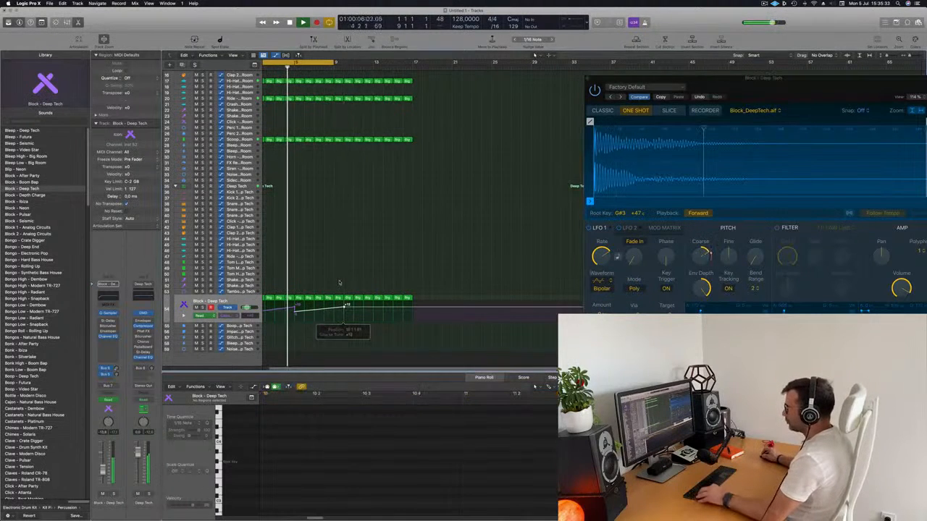
pyautogui.scroll(-2, 339, 289)
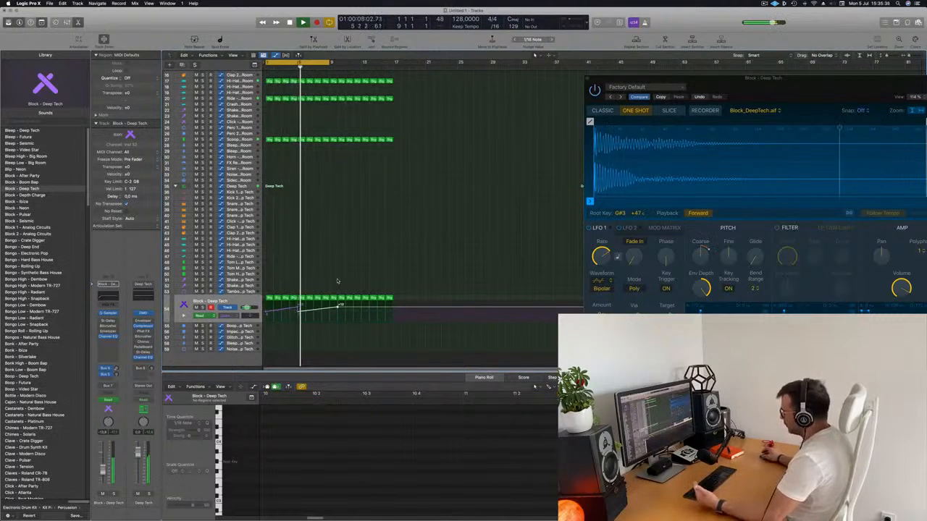
pyautogui.moveTo(827, 94); pyautogui.dragTo(565, 99)
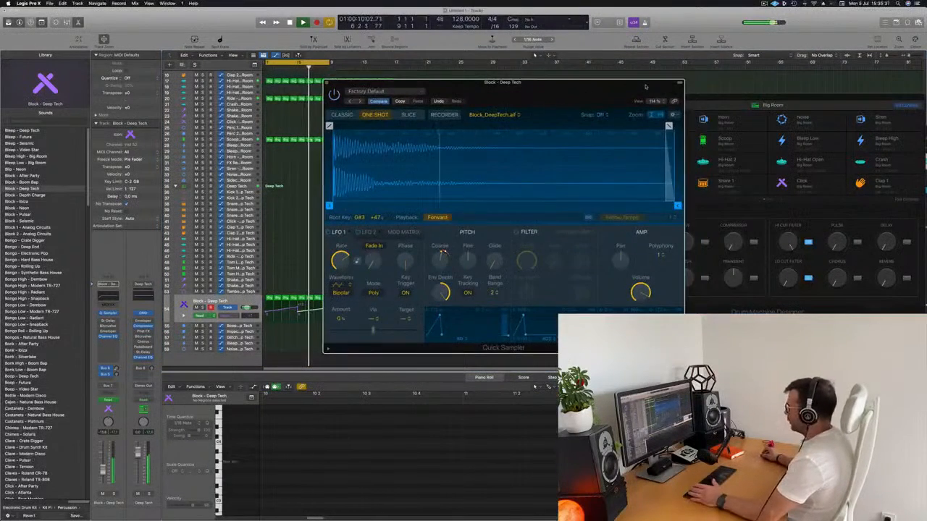
pyautogui.moveTo(646, 86); pyautogui.dragTo(736, 63)
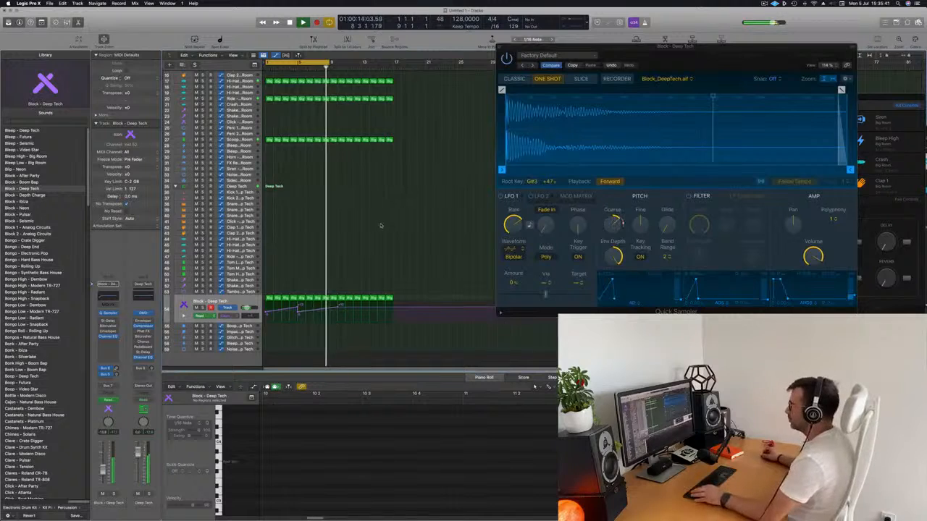
# Select the empty Inst 3 track, place the first Kick 1 Big Room region on it at bar 1 and stop playback.
pyautogui.scroll(5, 318, 159)
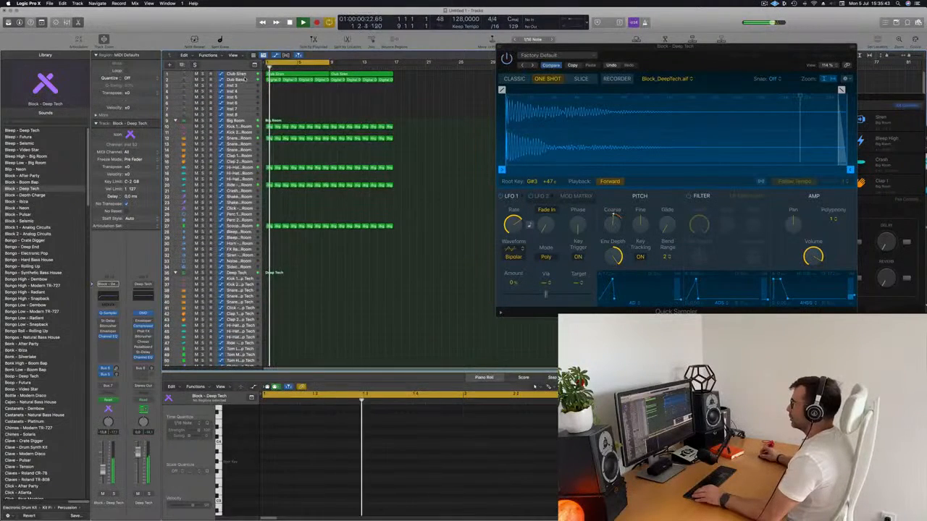
pyautogui.click(239, 81)
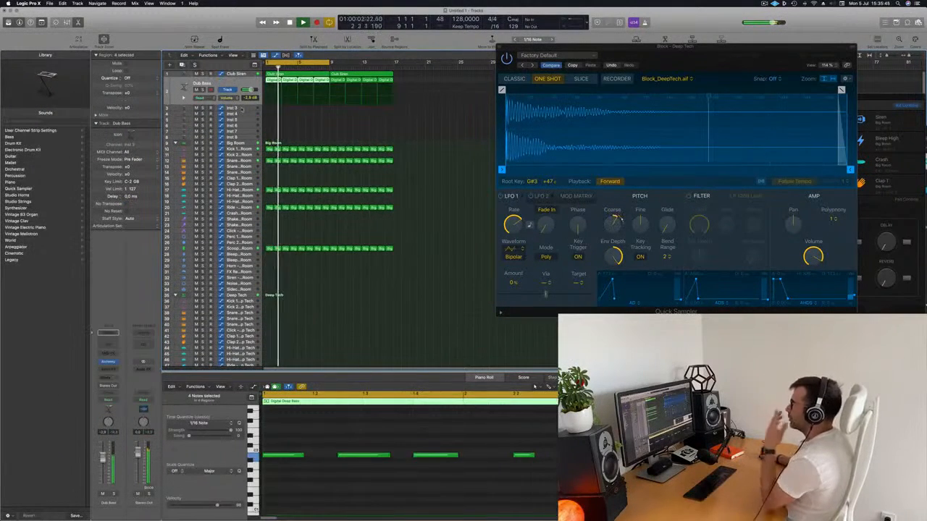
pyautogui.click(243, 107)
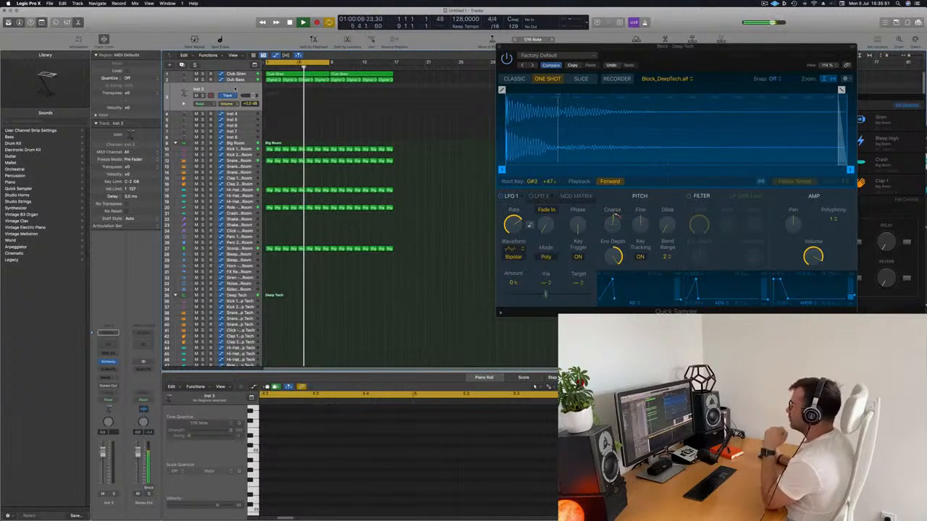
pyautogui.scroll(-1, 262, 134)
pyautogui.moveTo(269, 143); pyautogui.dragTo(269, 89)
pyautogui.press('space')
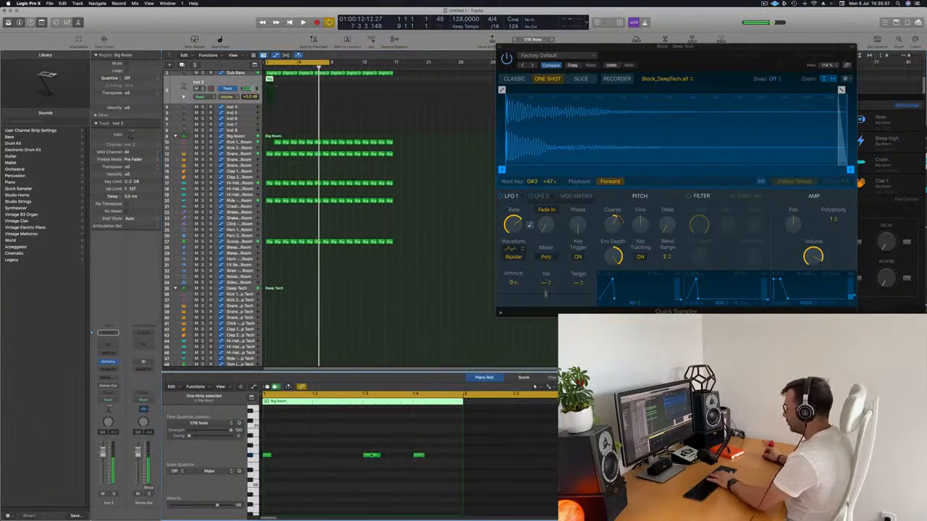
# Restore the Kick 1 region at bar 1 and select the notes in the Inst 3 Big Room region for editing.
pyautogui.moveTo(450, 455); pyautogui.dragTo(292, 458)
pyautogui.click(276, 142)
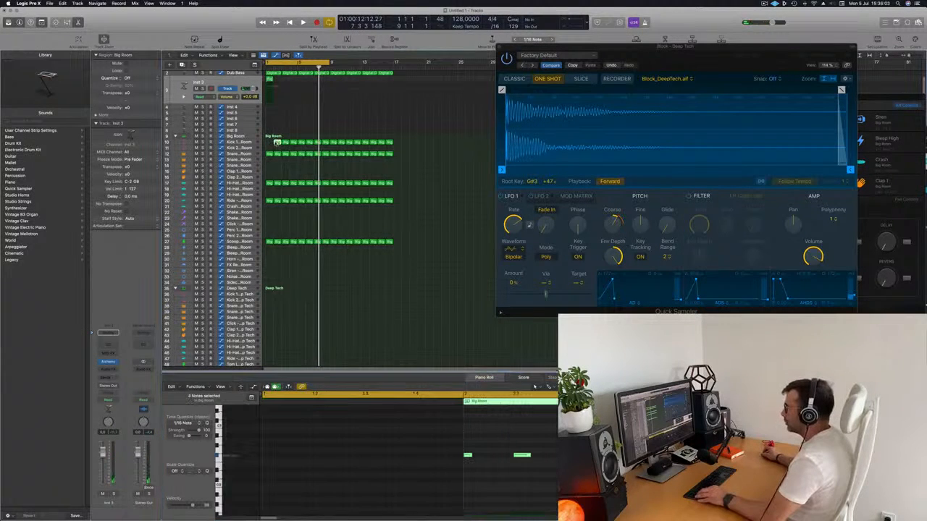
pyautogui.click(270, 81)
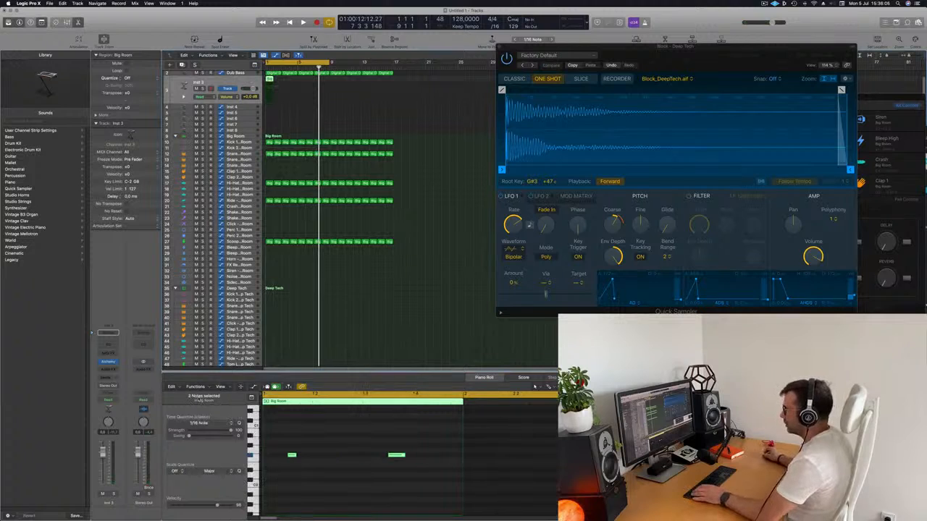
pyautogui.moveTo(275, 443); pyautogui.dragTo(484, 499)
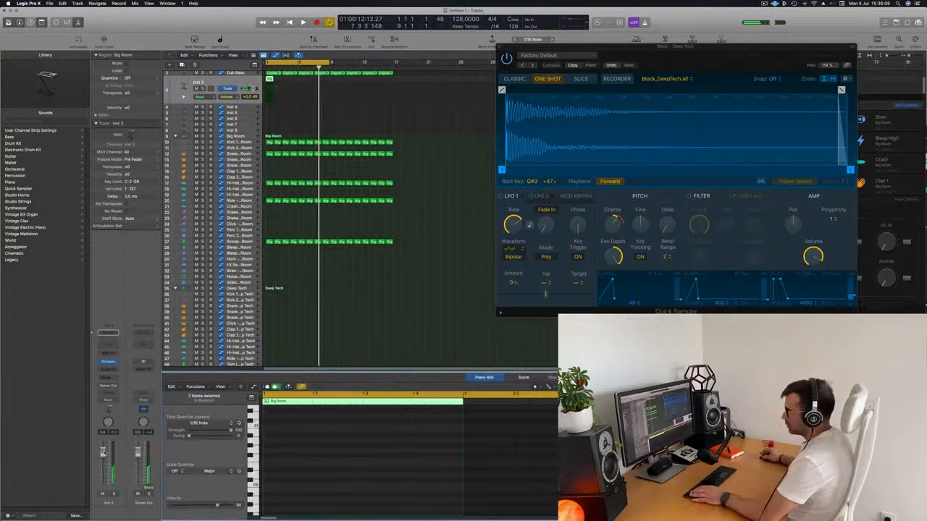
# Open Inst 3's Alchemy synth, filter its presets to the Brass category and move the window clear of the regions.
pyautogui.click(108, 362)
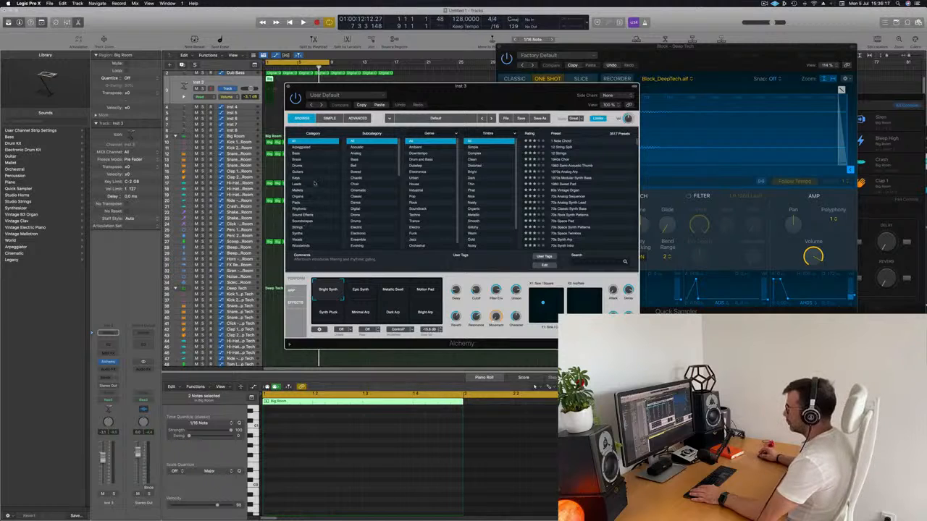
pyautogui.click(295, 160)
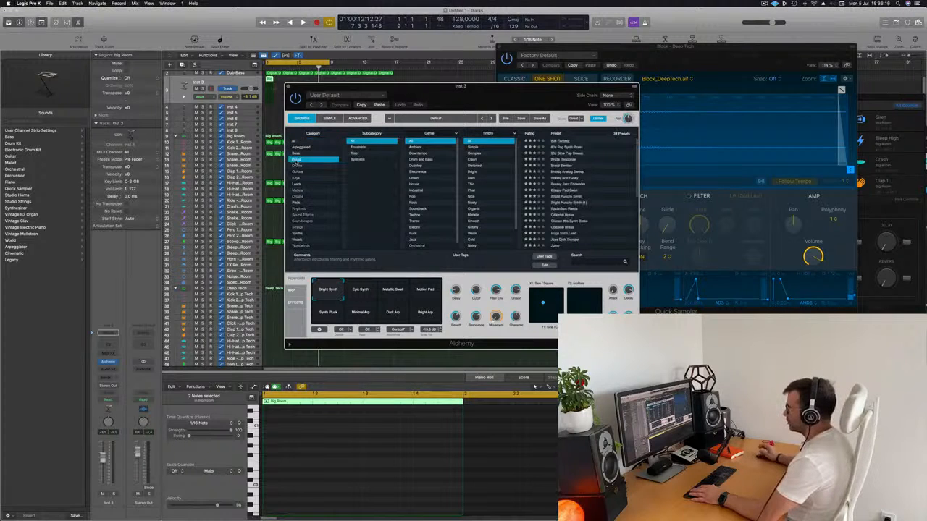
pyautogui.moveTo(423, 100); pyautogui.dragTo(584, 88)
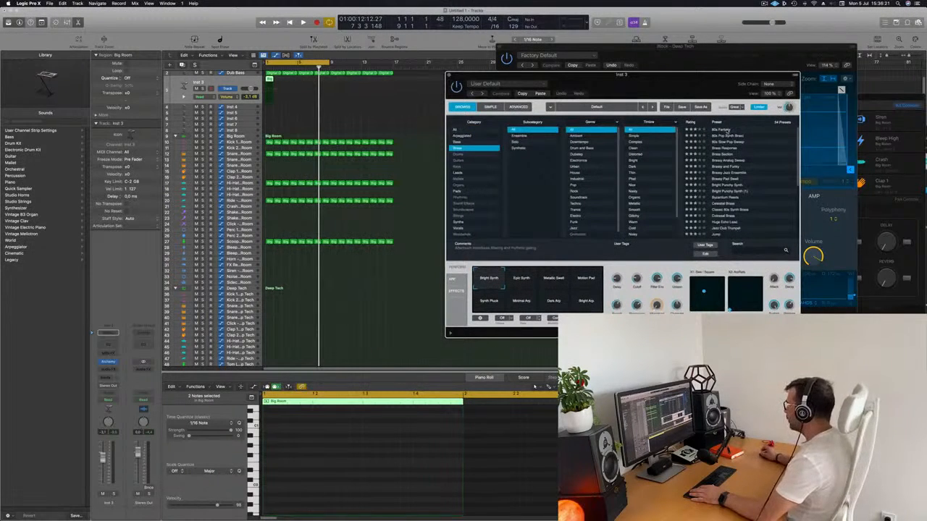
# Try the 80s Fantasy brass preset with the loop playing and move the synth window closer to the regions.
pyautogui.click(725, 130)
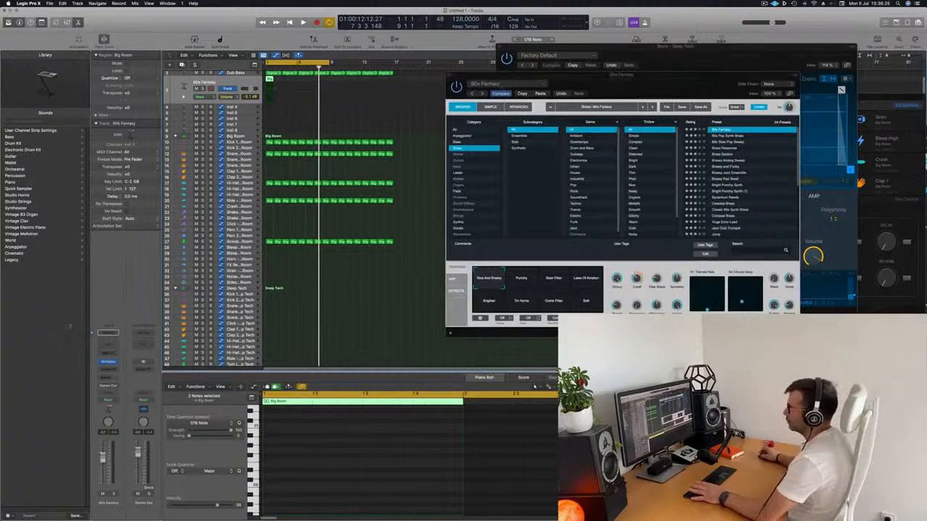
pyautogui.press('space')
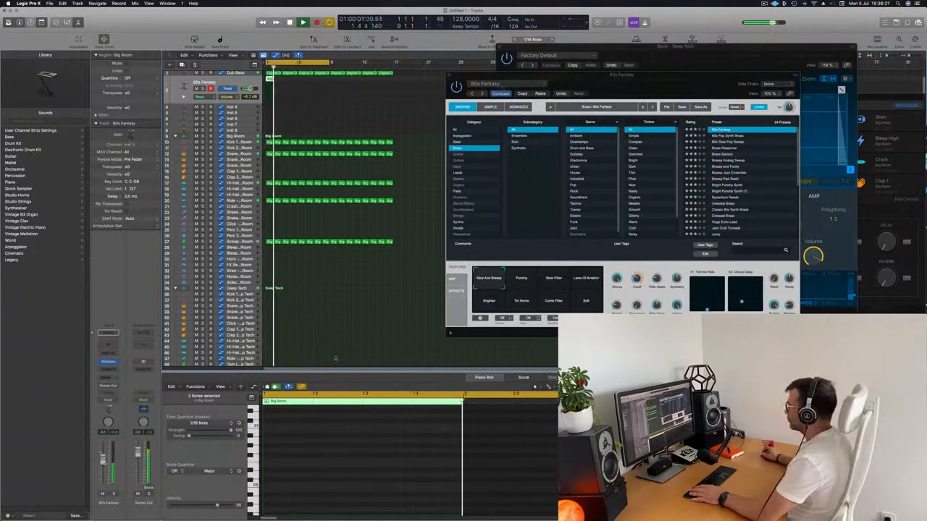
pyautogui.moveTo(699, 86); pyautogui.dragTo(605, 82)
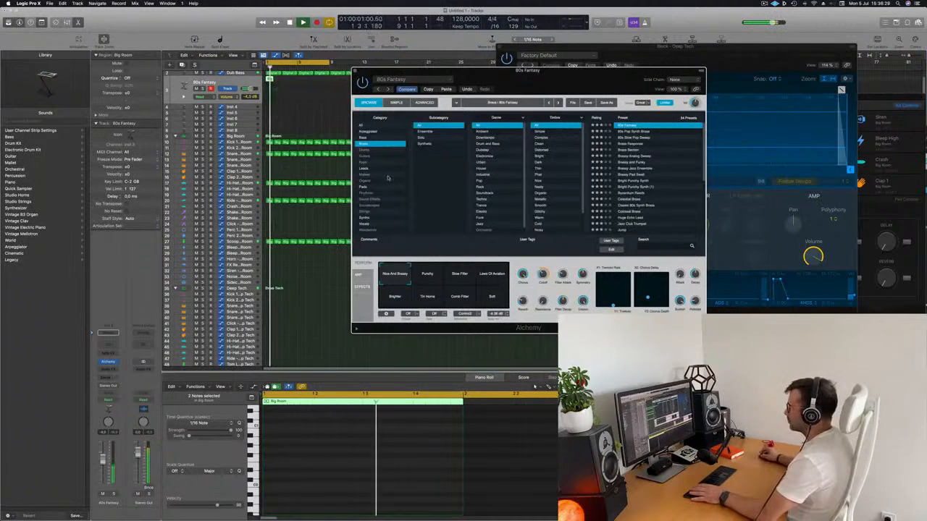
# Lengthen both notes in the brass track's Big Room region and load the 80s Pop Synth Brass preset in Alchemy.
pyautogui.press('p')
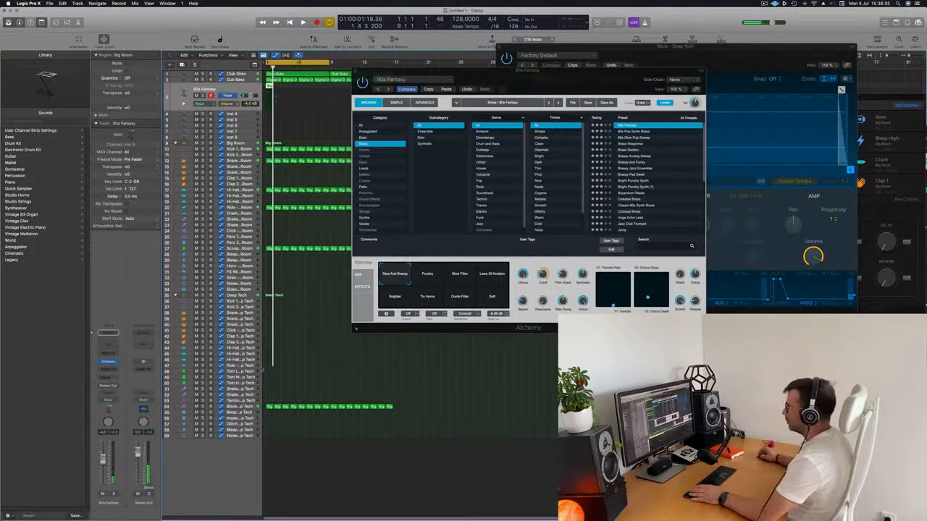
pyautogui.press('p')
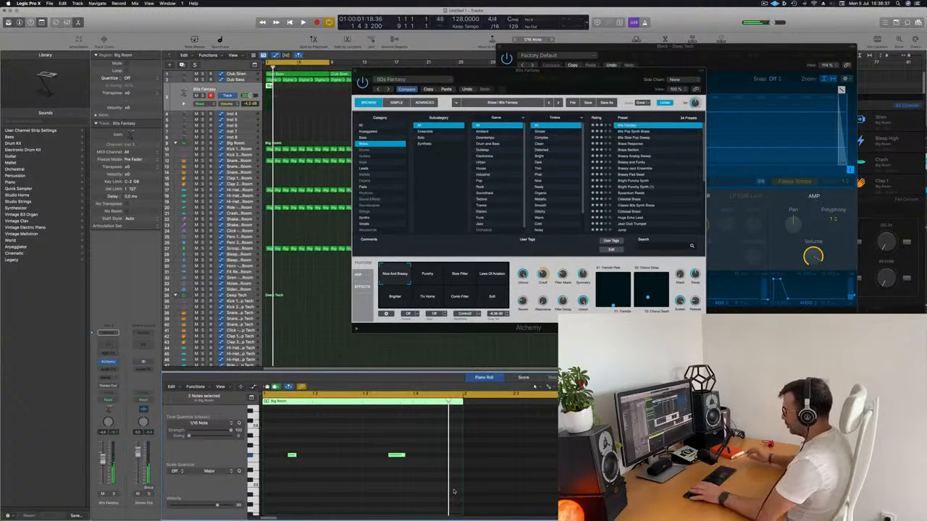
pyautogui.moveTo(294, 454); pyautogui.dragTo(320, 455)
pyautogui.click(627, 133)
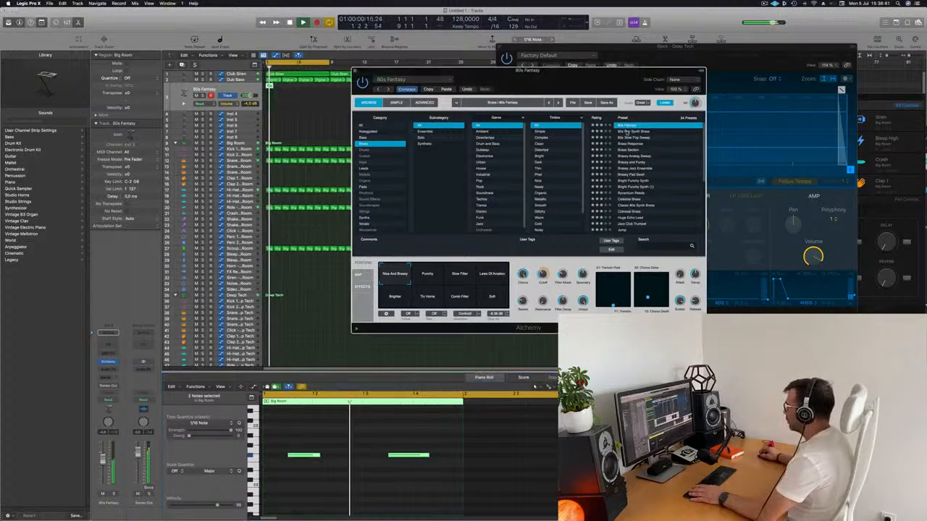
pyautogui.moveTo(567, 90); pyautogui.dragTo(587, 96)
# Repeat the brass track's one-bar Big Room region until it fills bars 1 to 8, and clear the synth window away from it.
pyautogui.click(256, 89)
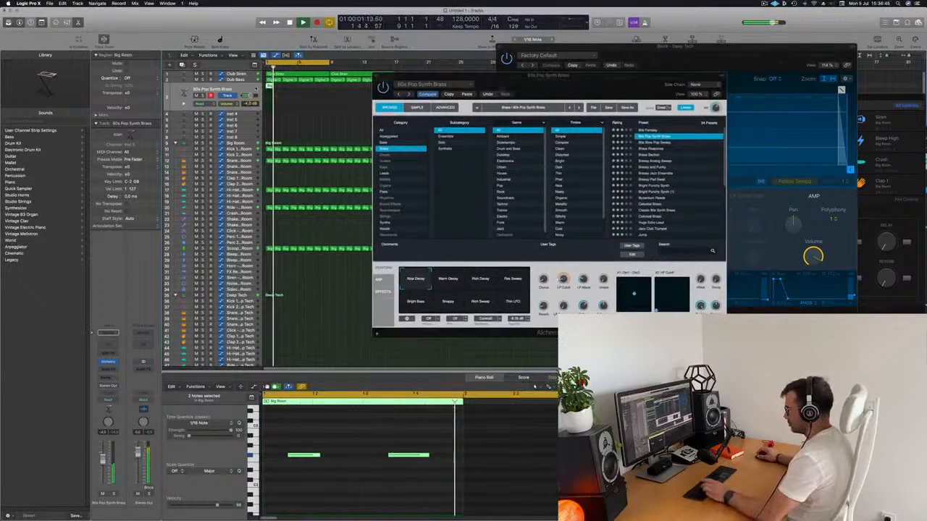
pyautogui.press('super+r')
pyautogui.press('super+r')
pyautogui.press('super+r')
pyautogui.press('super+r')
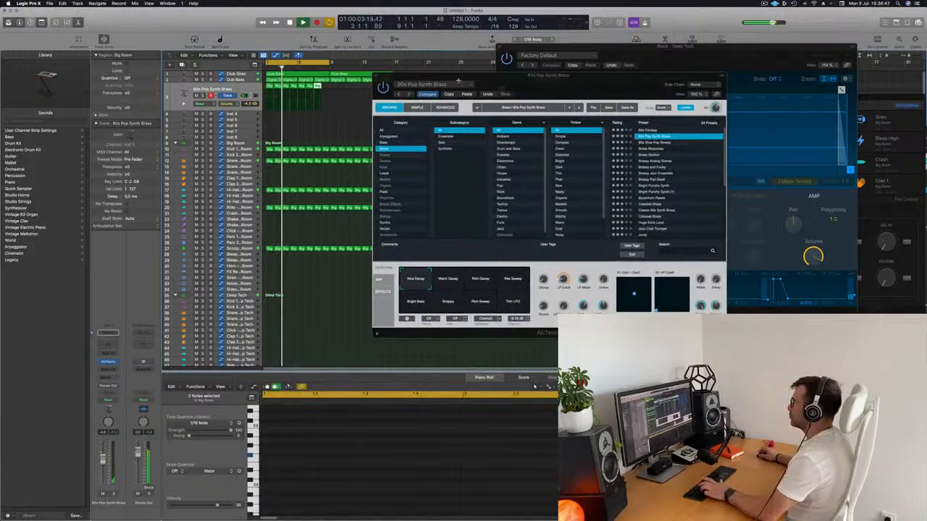
pyautogui.moveTo(477, 78); pyautogui.dragTo(478, 139)
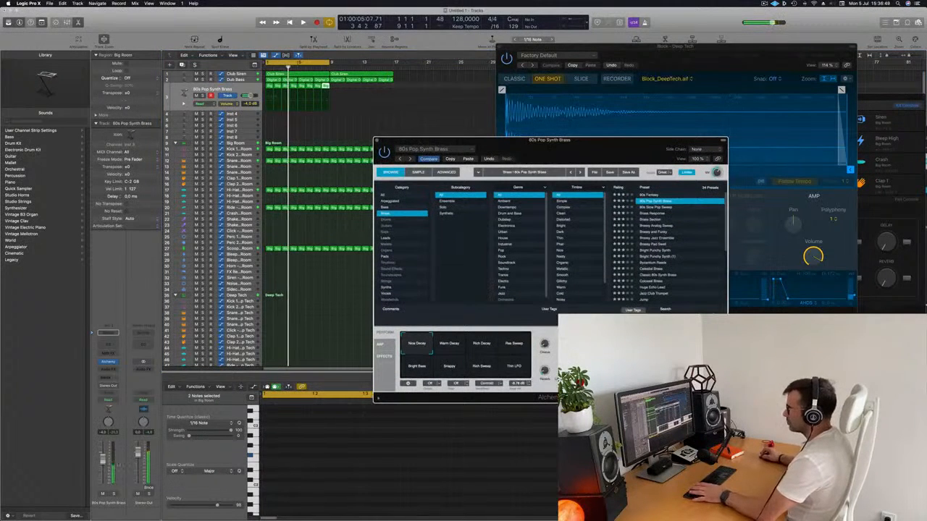
# Audition the brass part from bar 1 while raising its track volume to about -0.7 dB, keeping the synth window clear of the regions.
pyautogui.click(158, 422)
pyautogui.press('Return')
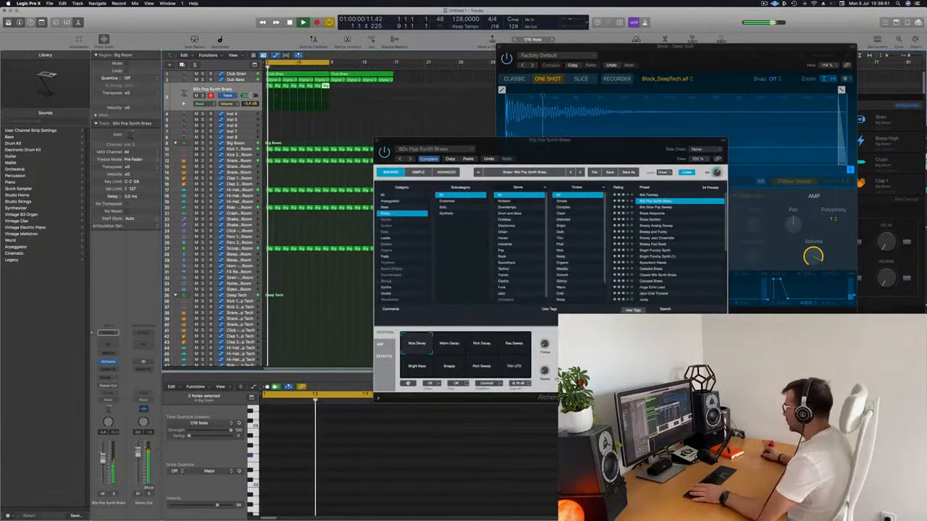
pyautogui.click(478, 140)
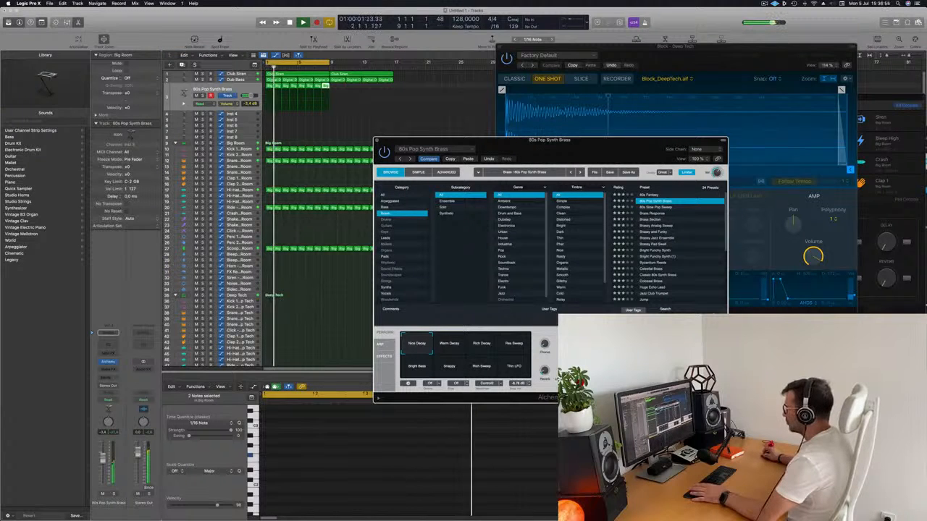
pyautogui.press('space')
pyautogui.moveTo(504, 140); pyautogui.dragTo(473, 110)
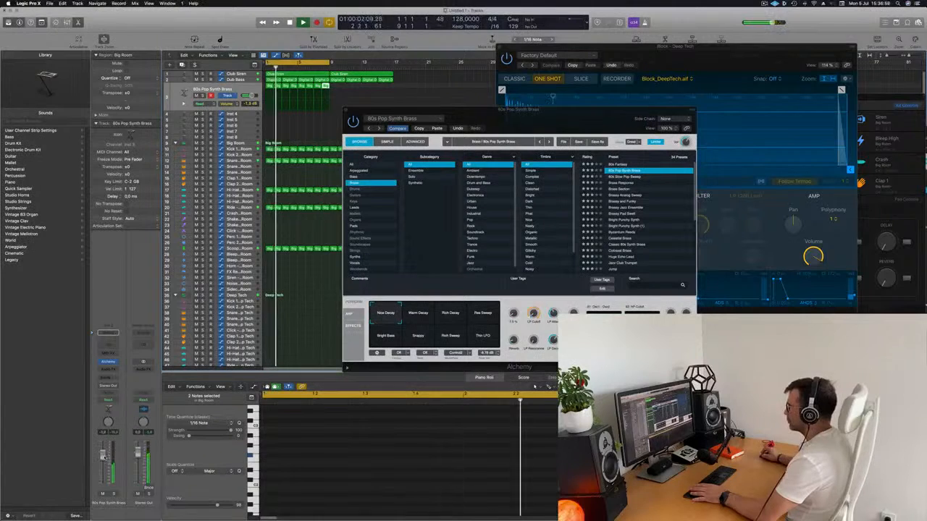
pyautogui.click(554, 325)
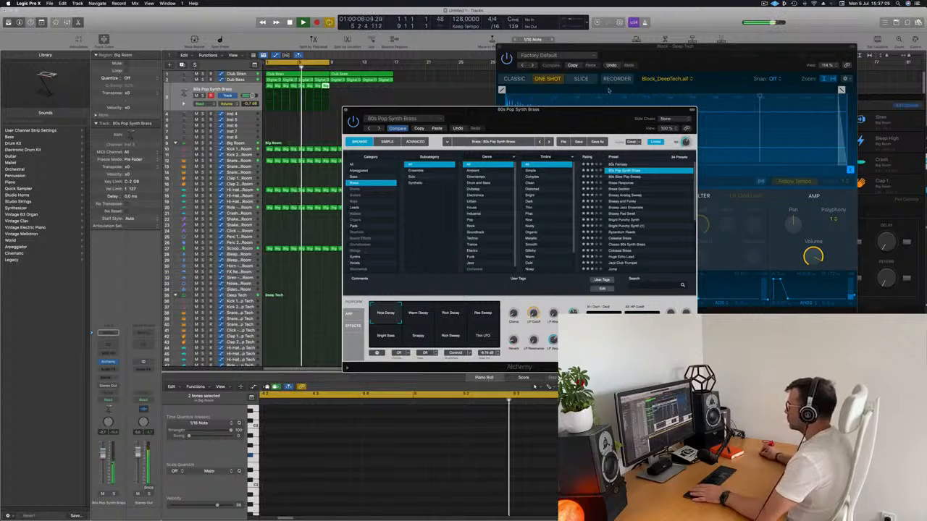
pyautogui.moveTo(572, 109); pyautogui.dragTo(621, 60)
pyautogui.press('space')
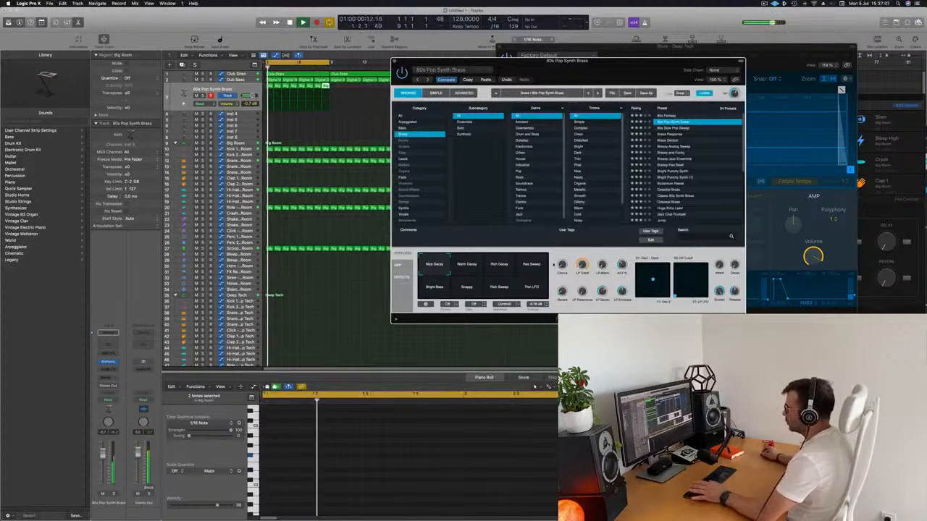
# Lower the brass track's volume to about -4.5 dB, close its Alchemy window and move the Quick Sampler window aside.
pyautogui.press('space')
pyautogui.press('space')
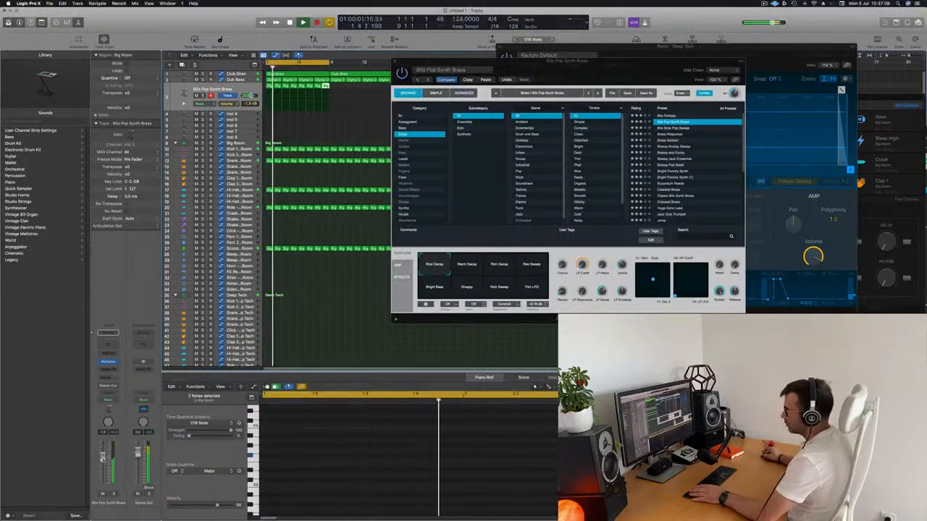
pyautogui.moveTo(603, 66); pyautogui.dragTo(622, 88)
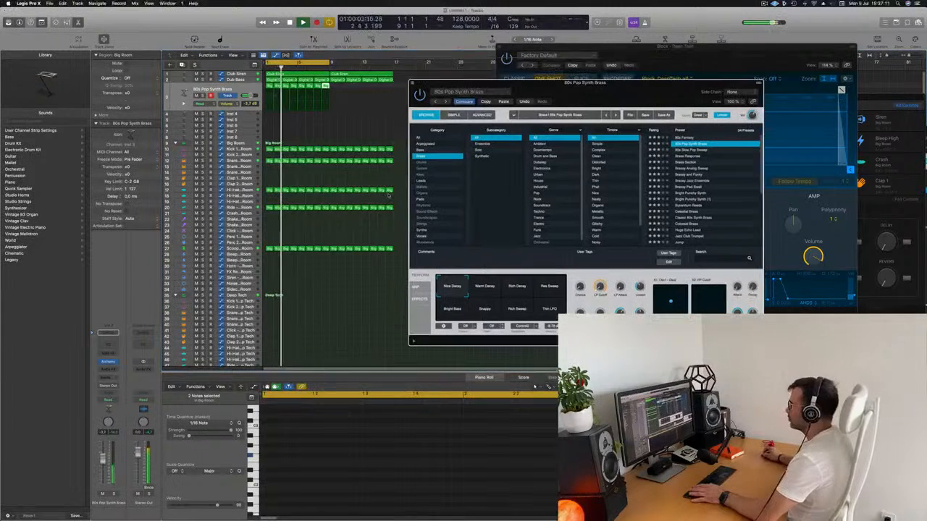
pyautogui.moveTo(420, 85); pyautogui.dragTo(419, 86)
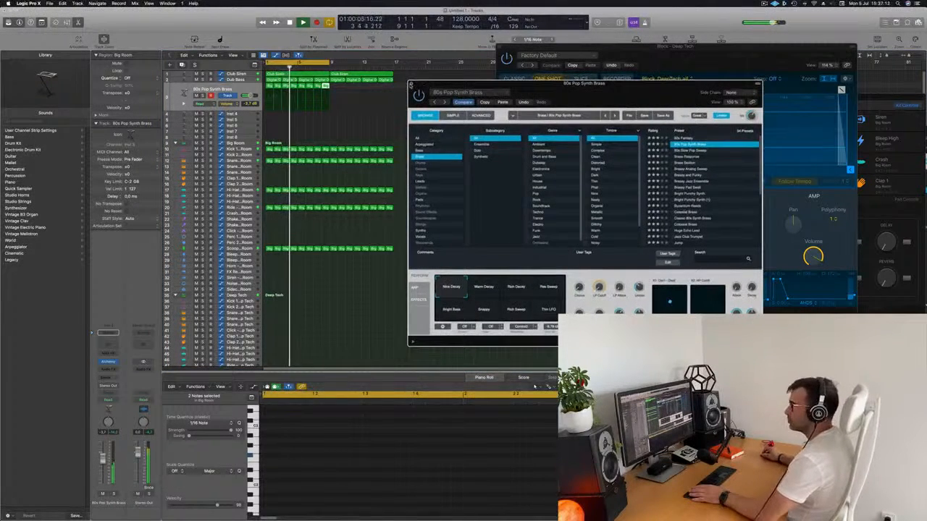
pyautogui.click(411, 85)
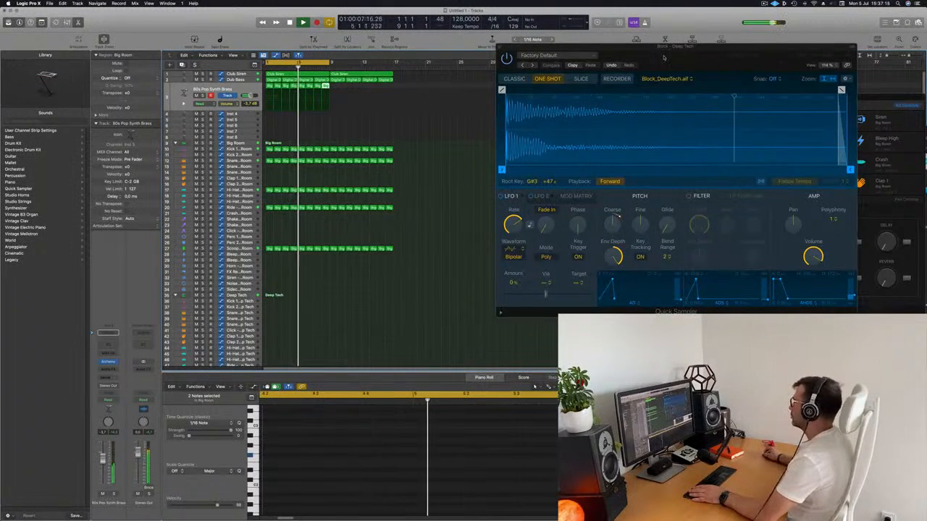
pyautogui.moveTo(663, 57); pyautogui.dragTo(786, 70)
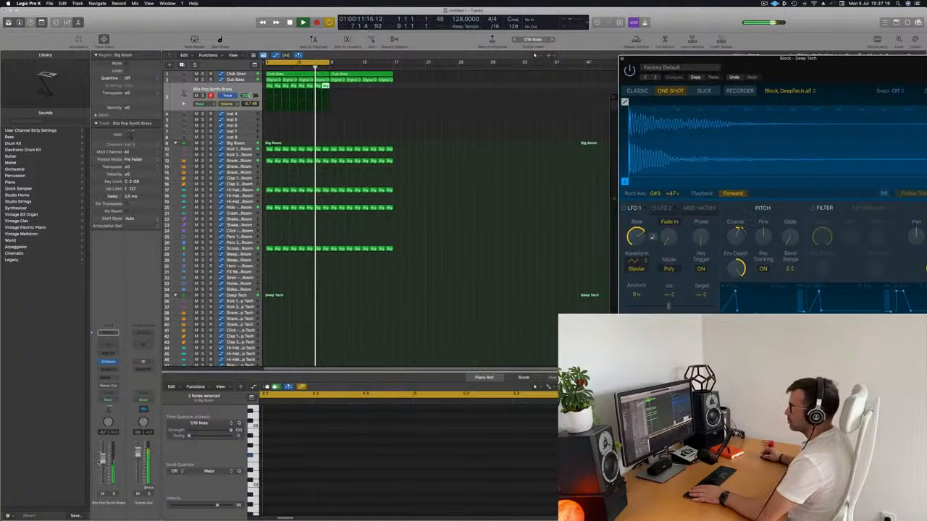
pyautogui.moveTo(102, 459); pyautogui.dragTo(102, 462)
pyautogui.press('Return')
# Add a Bus 9 send to the brass track and insert a SilverVerb reverb on its aux channel.
pyautogui.click(108, 378)
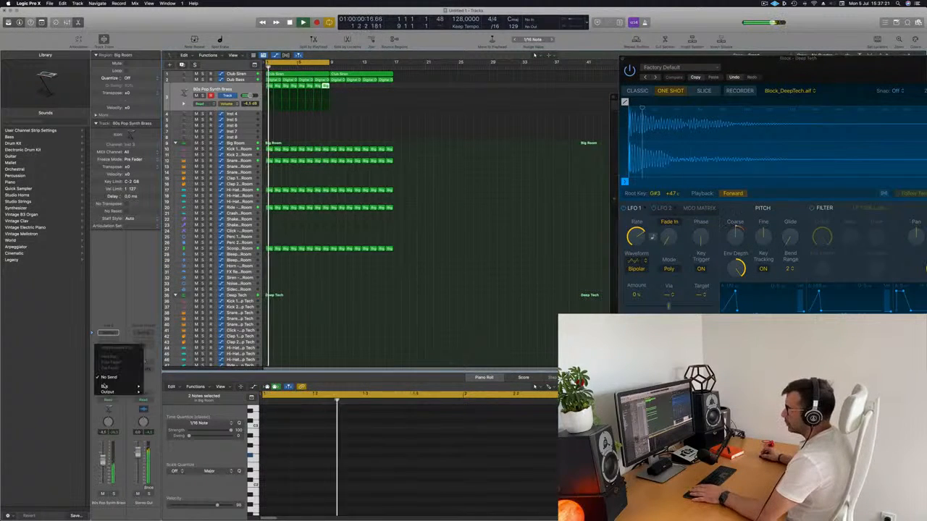
pyautogui.moveTo(108, 391)
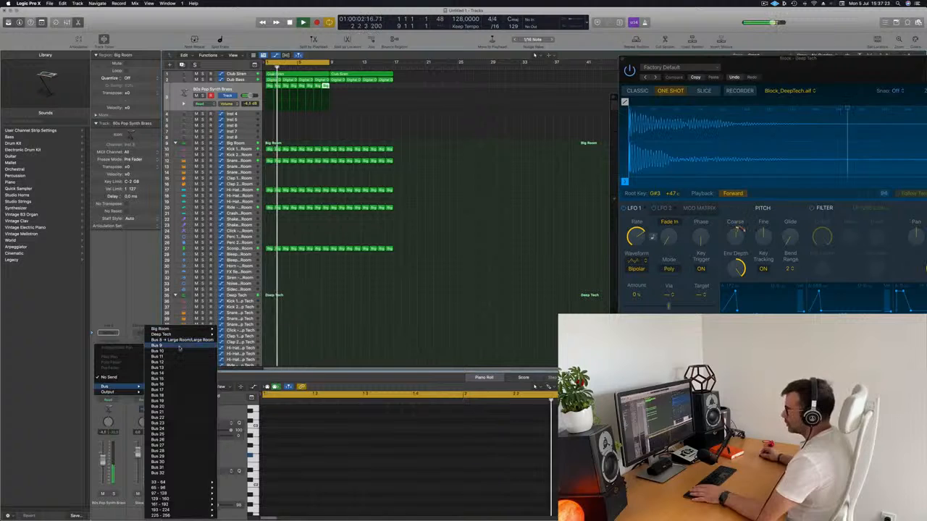
pyautogui.click(179, 346)
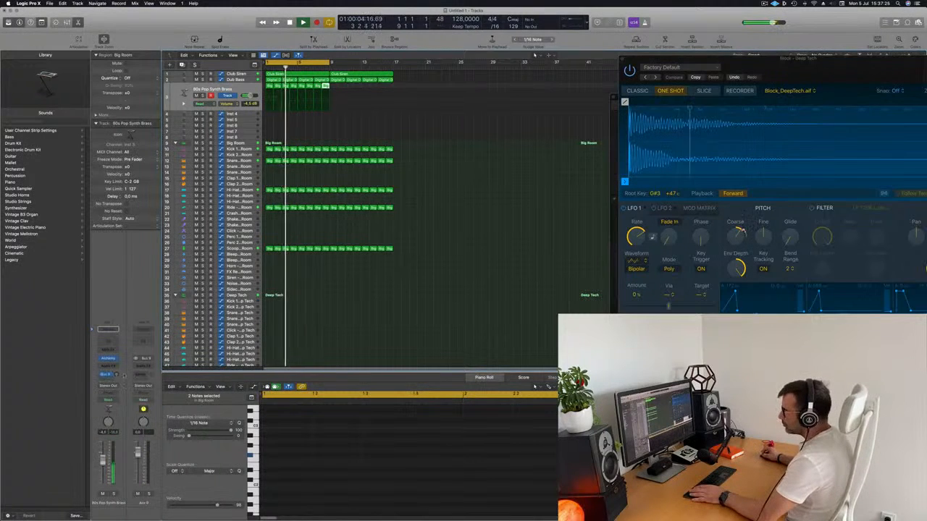
pyautogui.click(148, 367)
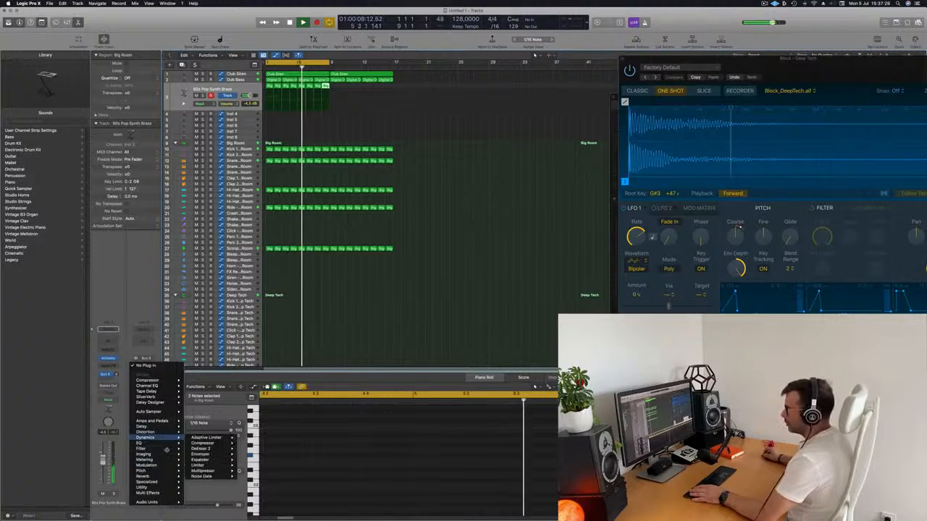
pyautogui.moveTo(165, 476)
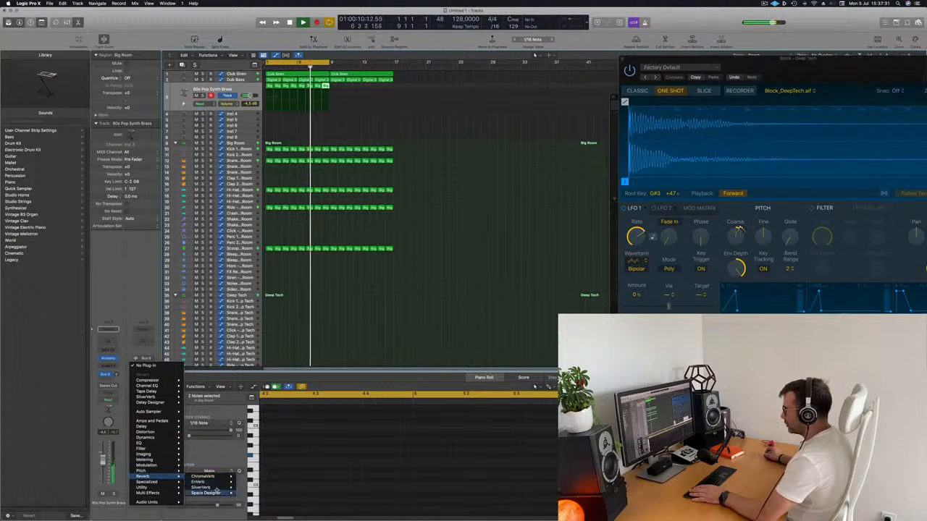
pyautogui.click(249, 487)
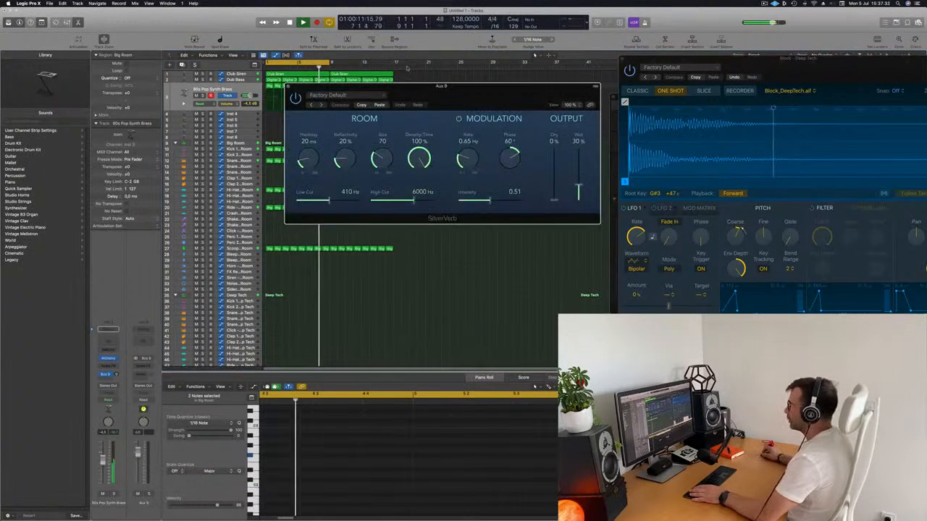
# Load the grandiose preset in SilverVerb and raise the brass track's Bus 9 send level.
pyautogui.moveTo(478, 103); pyautogui.dragTo(653, 108)
pyautogui.click(510, 106)
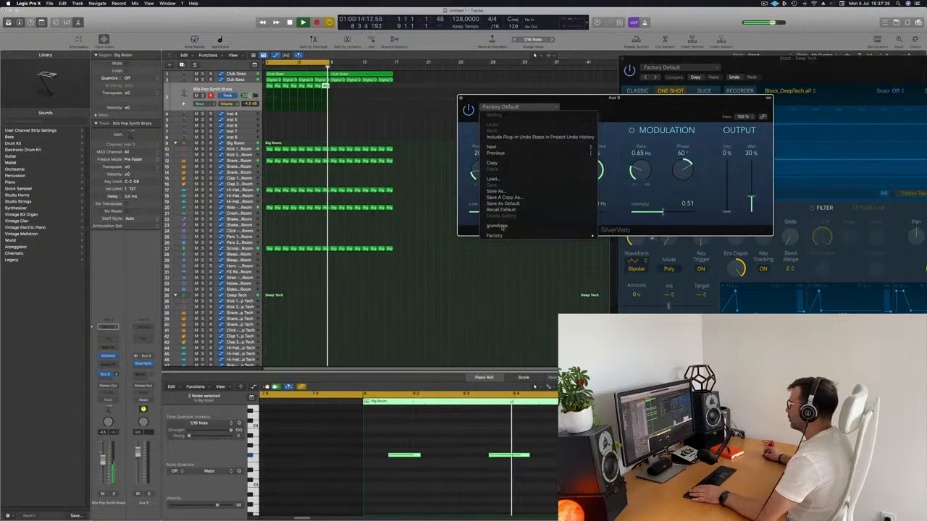
pyautogui.click(505, 226)
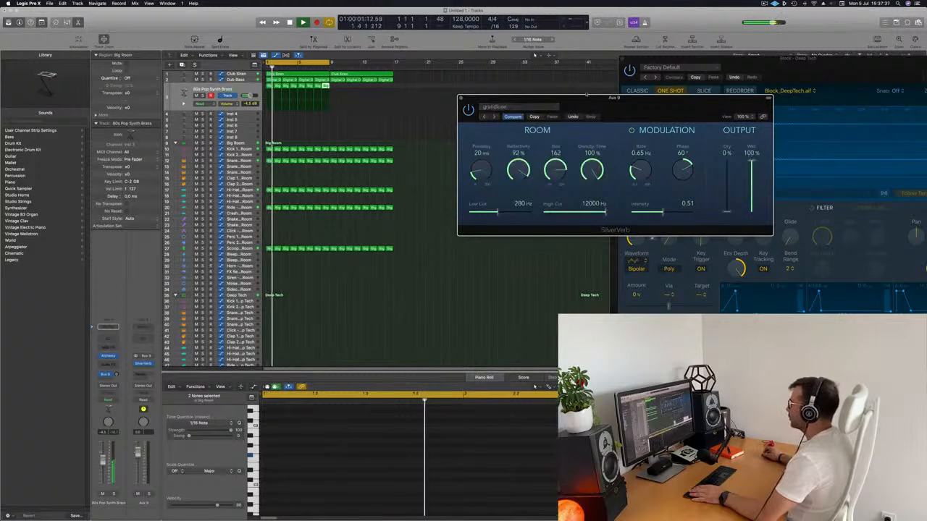
pyautogui.moveTo(529, 103); pyautogui.dragTo(542, 87)
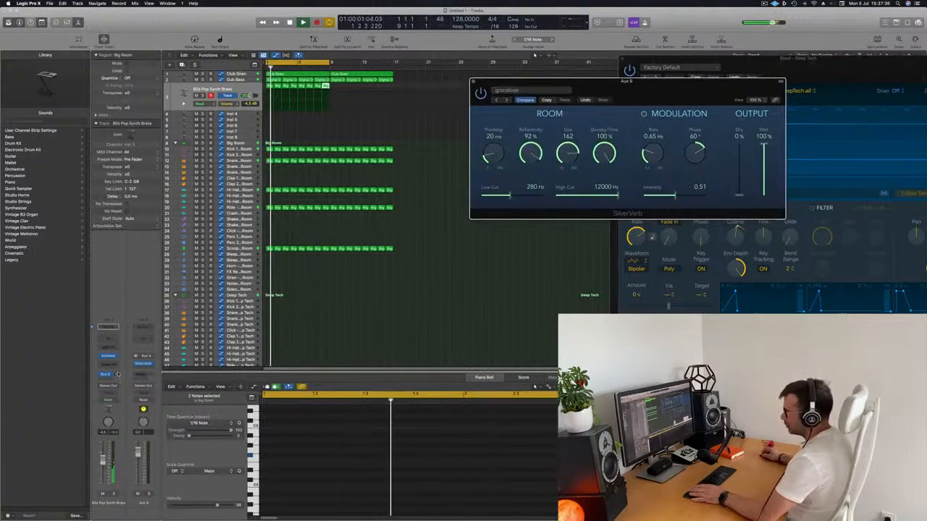
pyautogui.moveTo(117, 376); pyautogui.dragTo(118, 374)
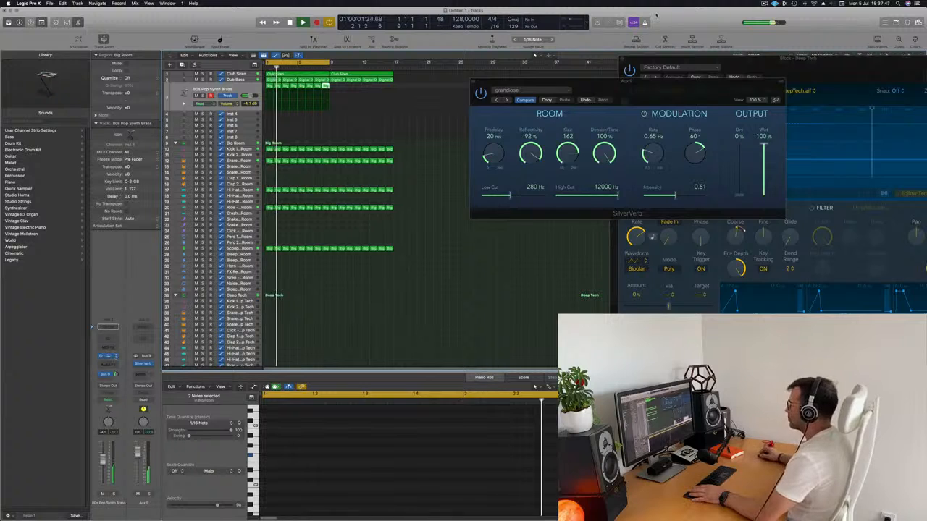
# Reopen the brass track's Alchemy synth and adjust its LP Cutoff control.
pyautogui.click(108, 357)
pyautogui.moveTo(628, 95); pyautogui.dragTo(569, 127)
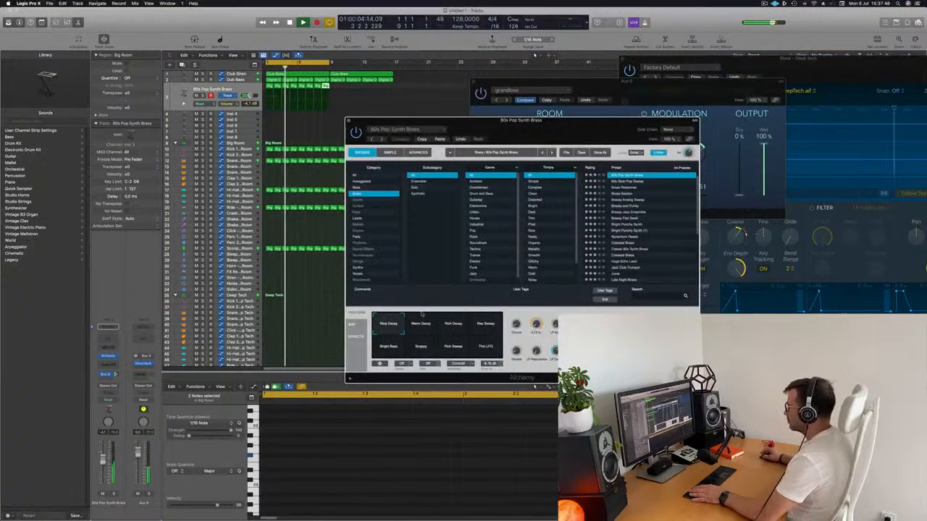
pyautogui.moveTo(535, 325); pyautogui.dragTo(535, 324)
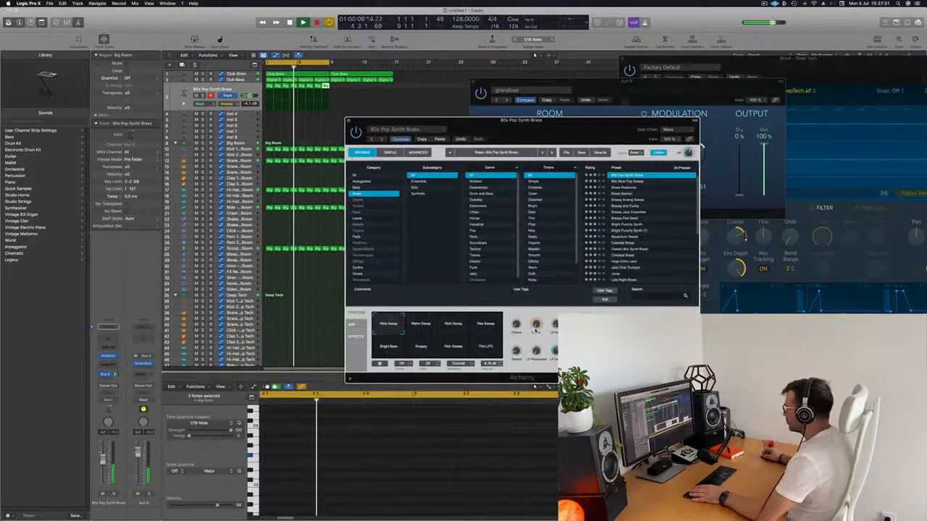
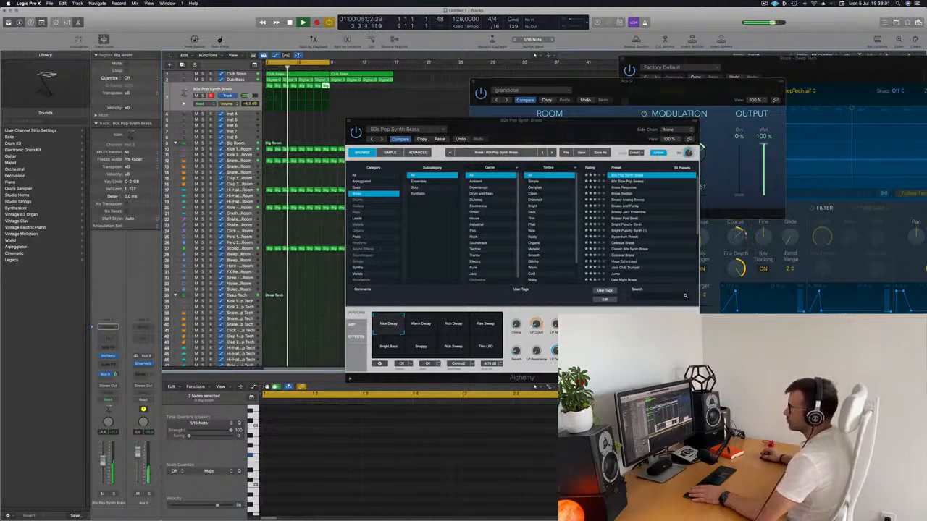
# Move the brass Alchemy window aside and insert a Compressor on the Dub Bass track.
pyautogui.moveTo(534, 132); pyautogui.dragTo(523, 168)
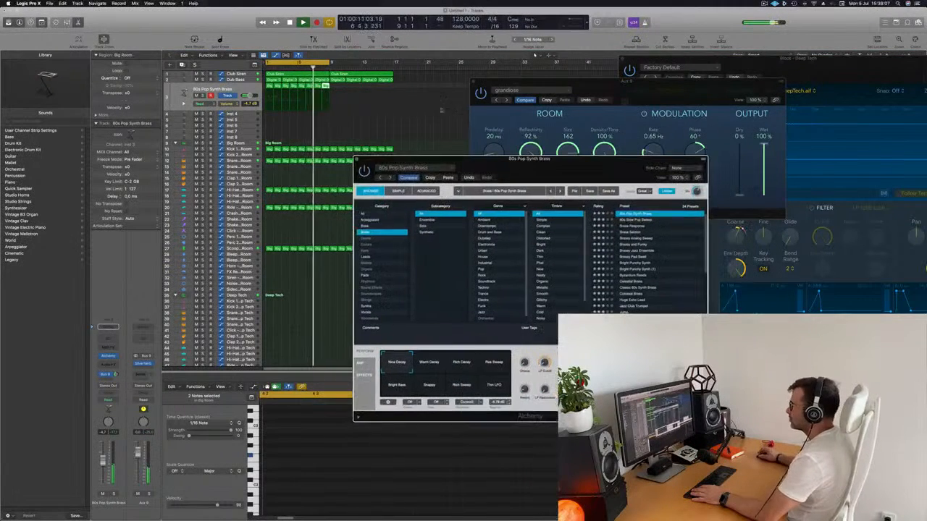
pyautogui.click(235, 80)
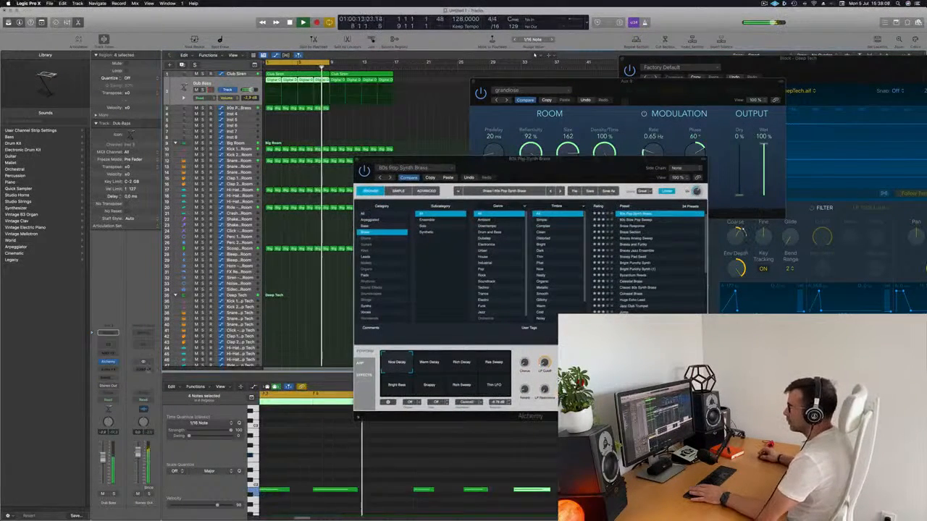
pyautogui.click(108, 368)
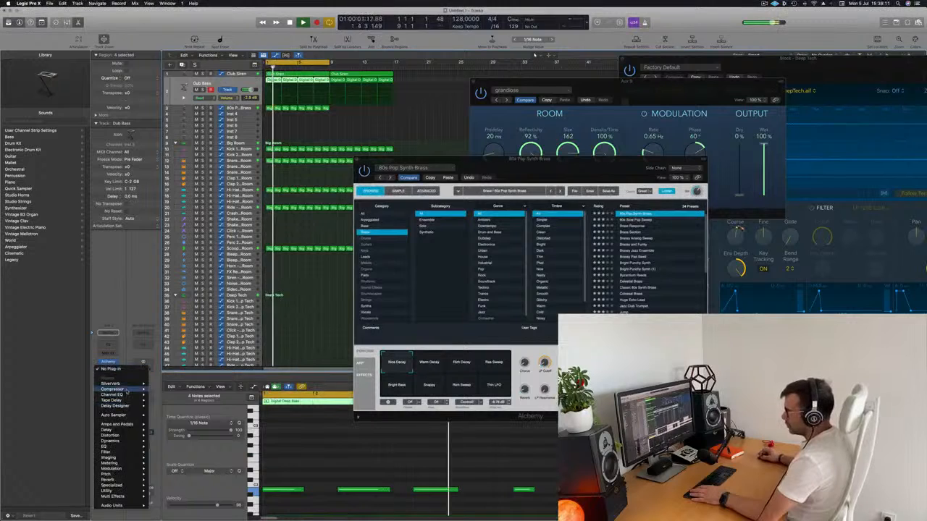
pyautogui.moveTo(116, 389)
pyautogui.click(162, 388)
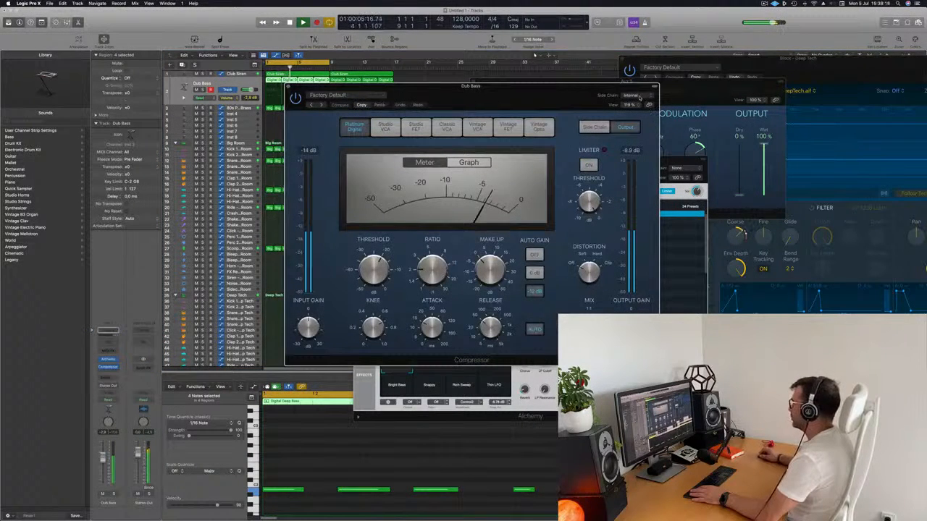
# Set the Dub Bass compressor's side chain source to Bus 1, the bus fed by the drums.
pyautogui.moveTo(639, 87); pyautogui.dragTo(640, 87)
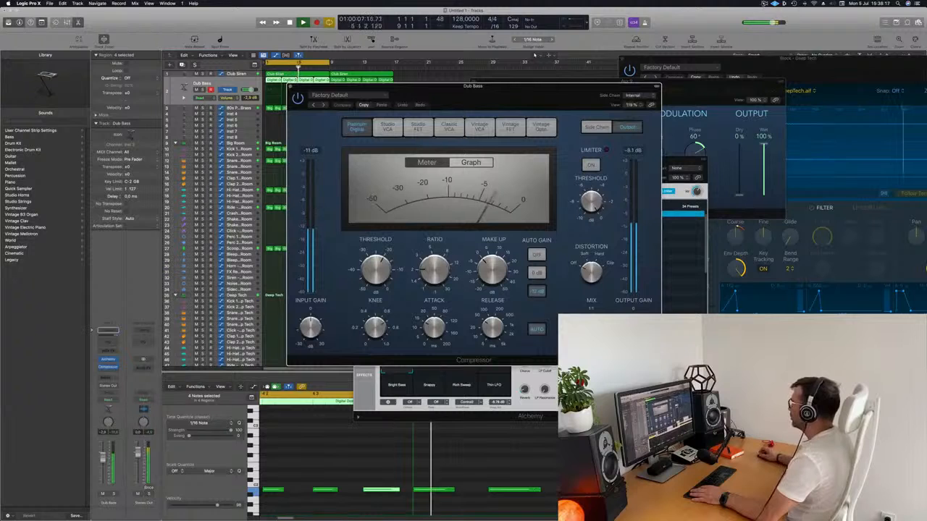
pyautogui.click(773, 4)
pyautogui.click(633, 95)
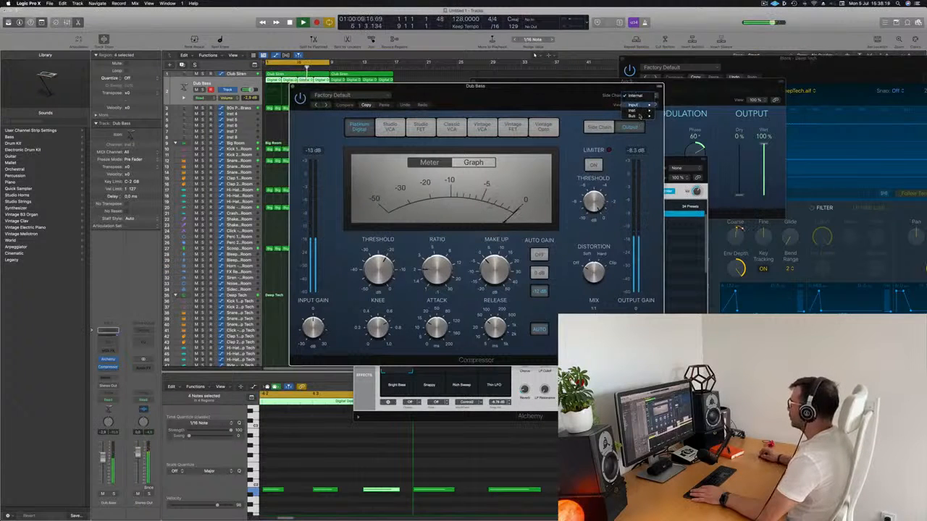
pyautogui.moveTo(640, 116)
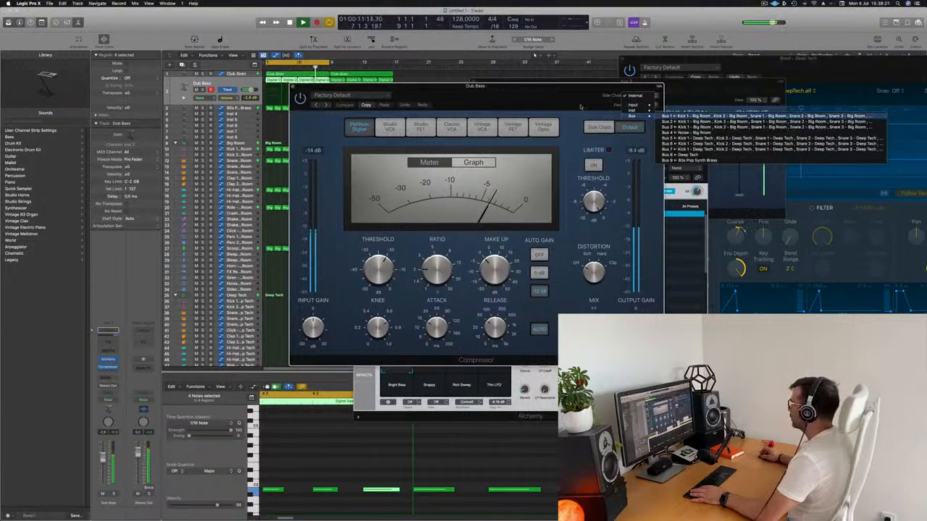
pyautogui.press('Return')
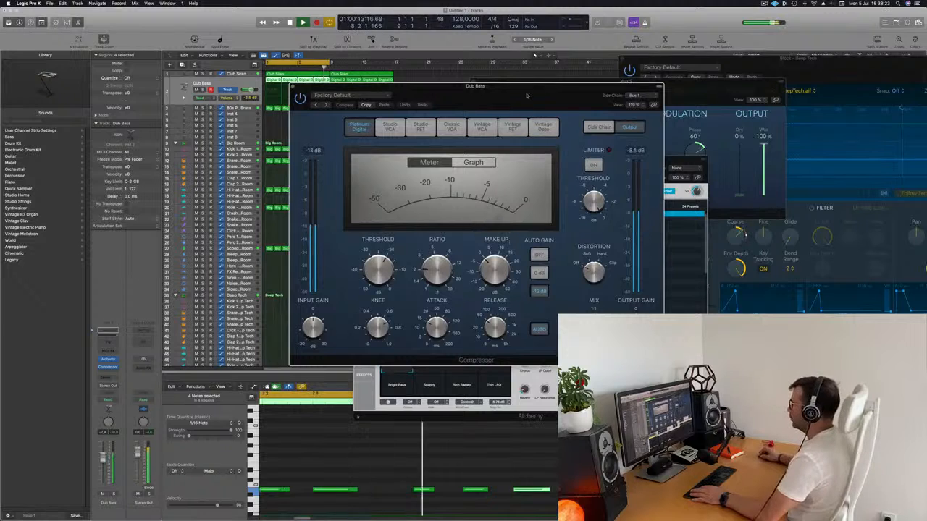
# Raise the Dub Bass compressor's ratio, audition the loop from the start, and clear the Compressor and Alchemy windows away from the tracks.
pyautogui.moveTo(527, 94); pyautogui.dragTo(559, 94)
pyautogui.moveTo(466, 268); pyautogui.dragTo(466, 257)
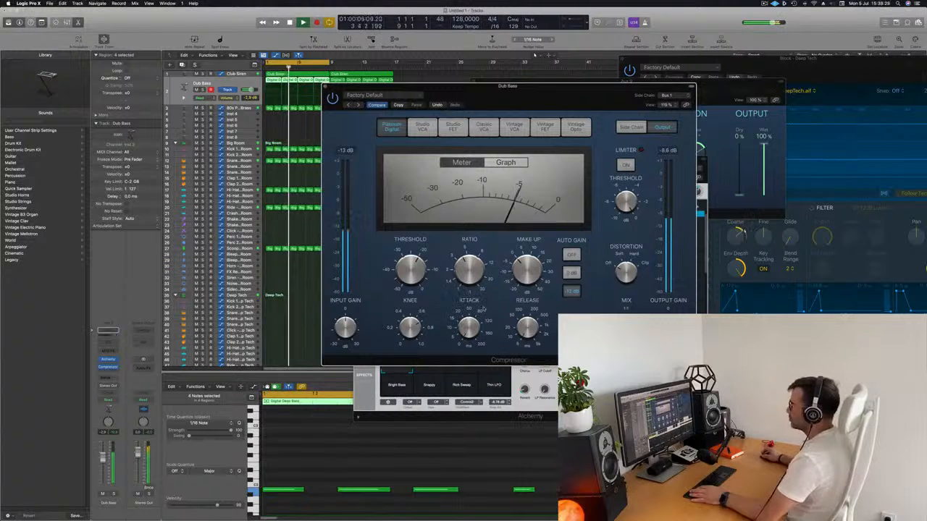
pyautogui.moveTo(539, 104); pyautogui.dragTo(521, 154)
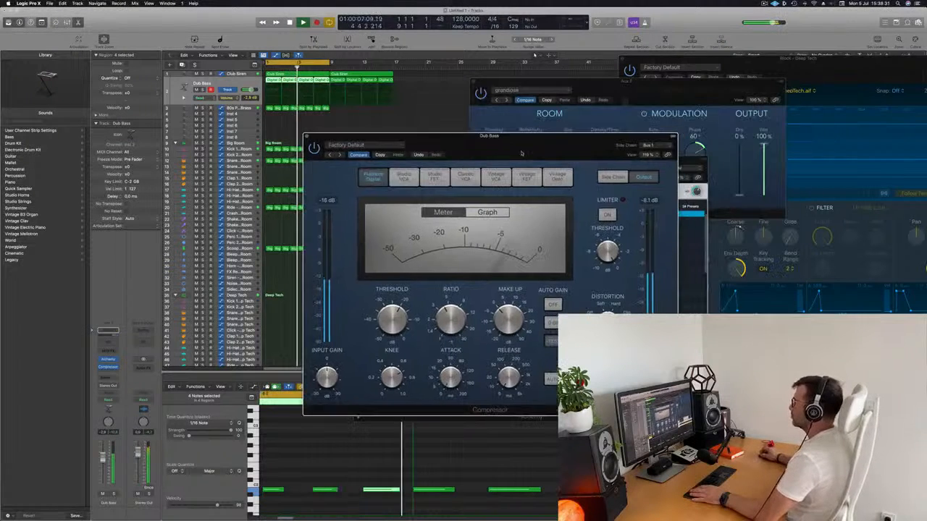
pyautogui.press('space')
pyautogui.press('space')
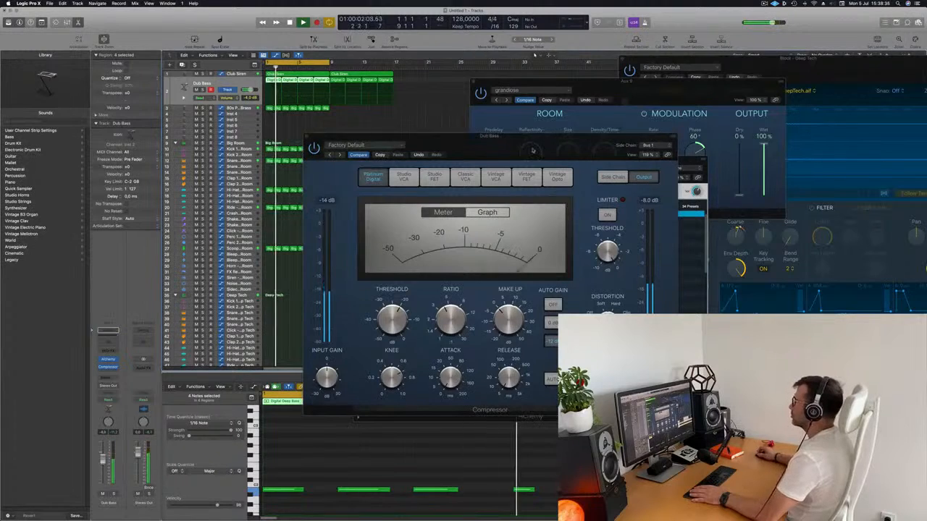
pyautogui.moveTo(533, 149); pyautogui.dragTo(547, 160)
pyautogui.click(320, 150)
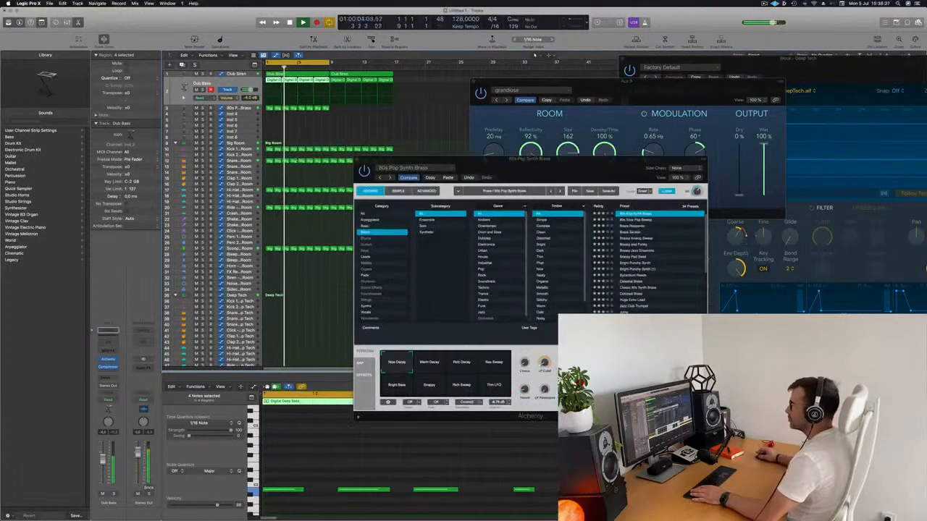
pyautogui.moveTo(458, 160); pyautogui.dragTo(579, 149)
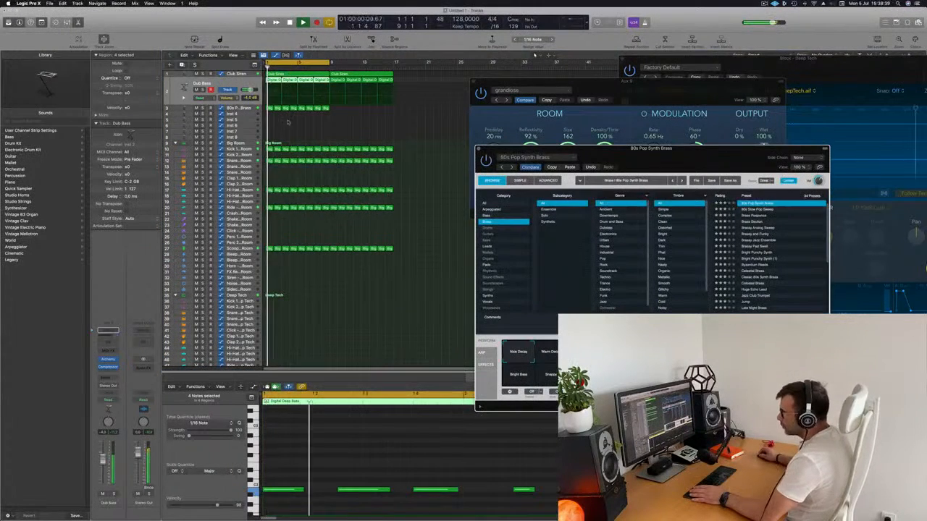
# Copy the first Block – Deep Tech region to bar 1 of the Snare 2 – Big Room track and play the loop from the start.
pyautogui.click(242, 108)
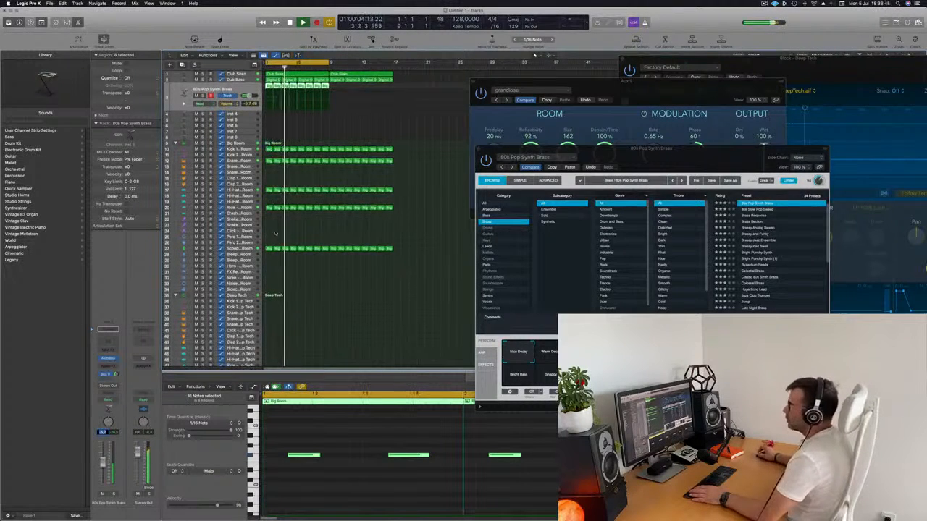
pyautogui.scroll(-4, 284, 293)
pyautogui.scroll(-3, 298, 283)
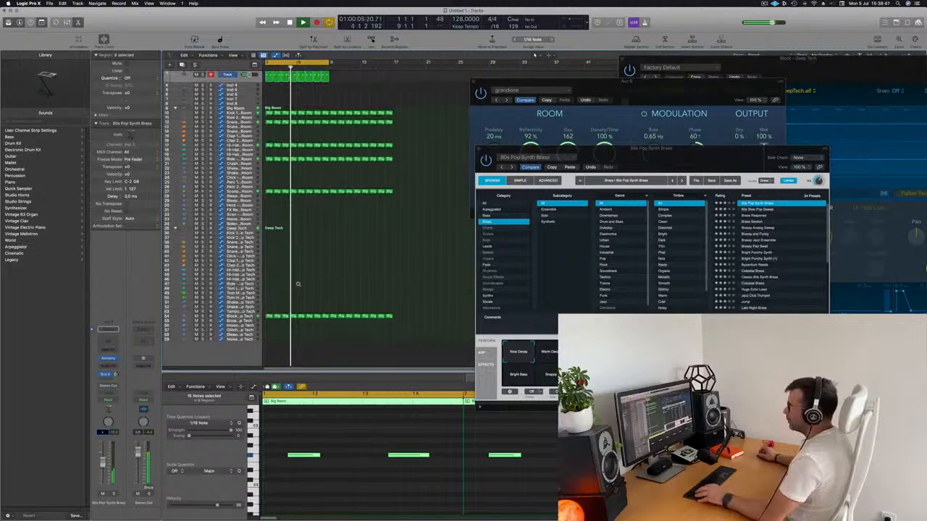
pyautogui.click(268, 314)
pyautogui.moveTo(268, 314); pyautogui.dragTo(268, 143)
pyautogui.press('space')
pyautogui.press('space')
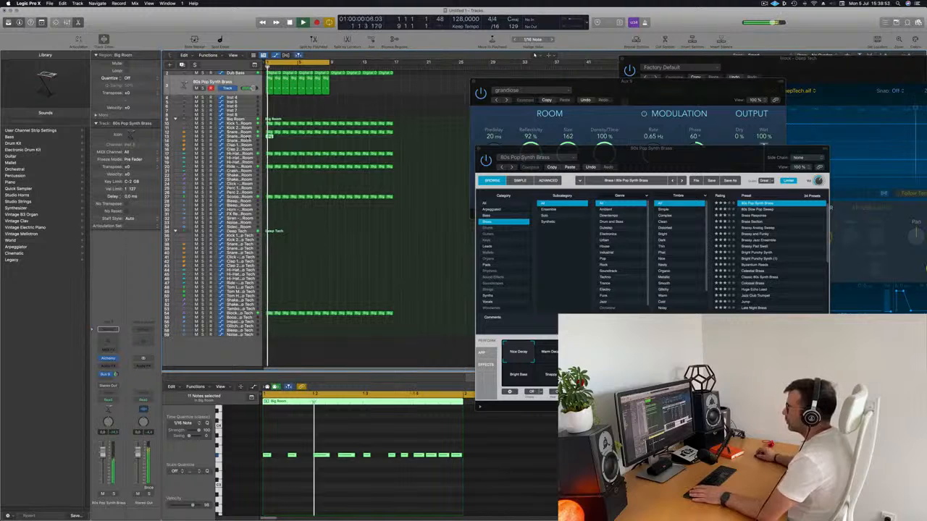
# Move the copied region from Snare 2 to the Snare 3 – Big Room track and repeat it to fill 16 bars.
pyautogui.click(248, 137)
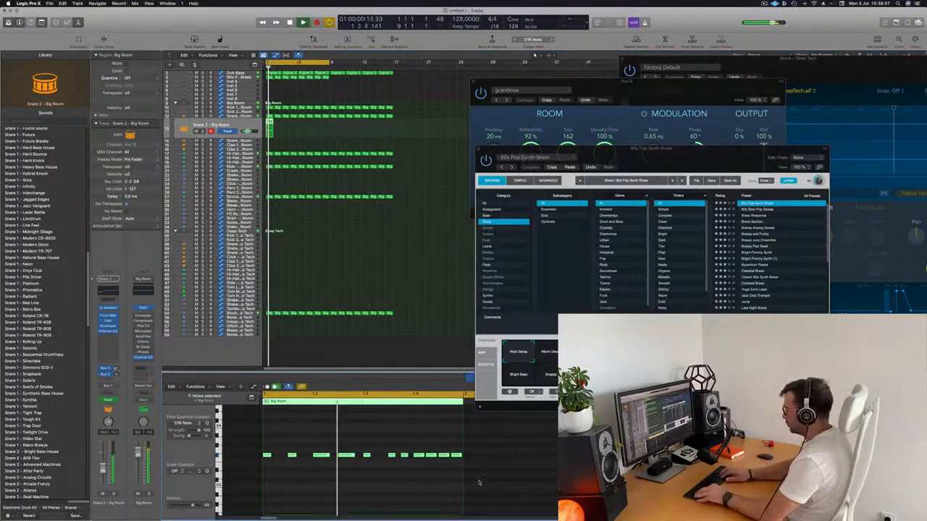
pyautogui.press('Delete')
pyautogui.press('super+z')
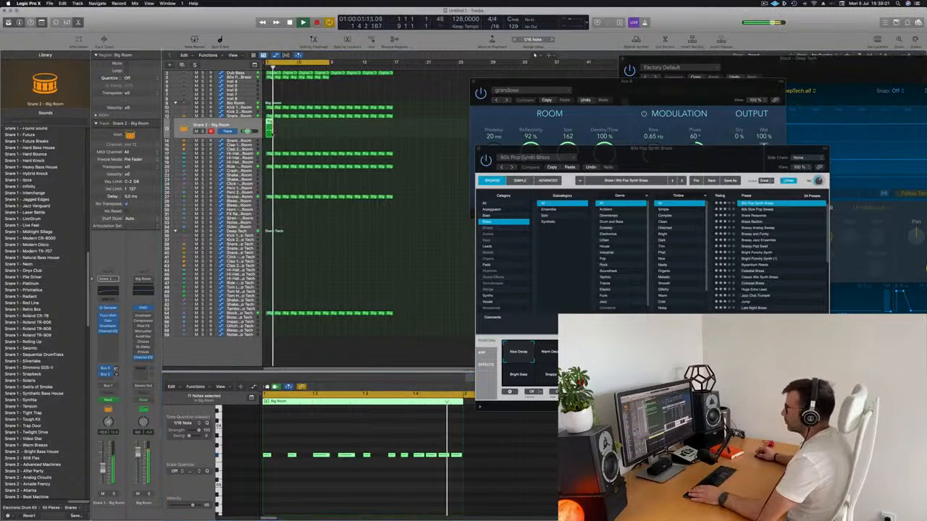
pyautogui.moveTo(269, 123); pyautogui.dragTo(271, 144)
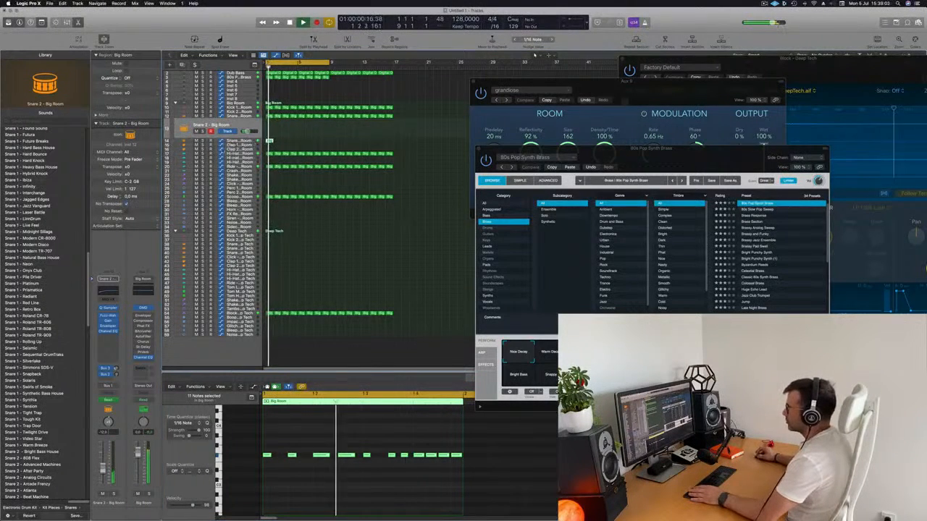
pyautogui.click(270, 142)
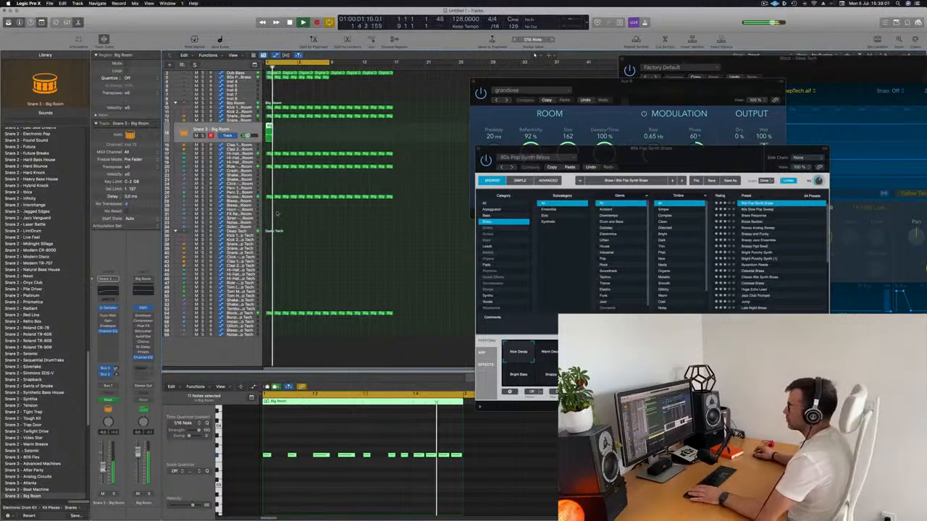
pyautogui.press('super+r')
pyautogui.press('super+r')
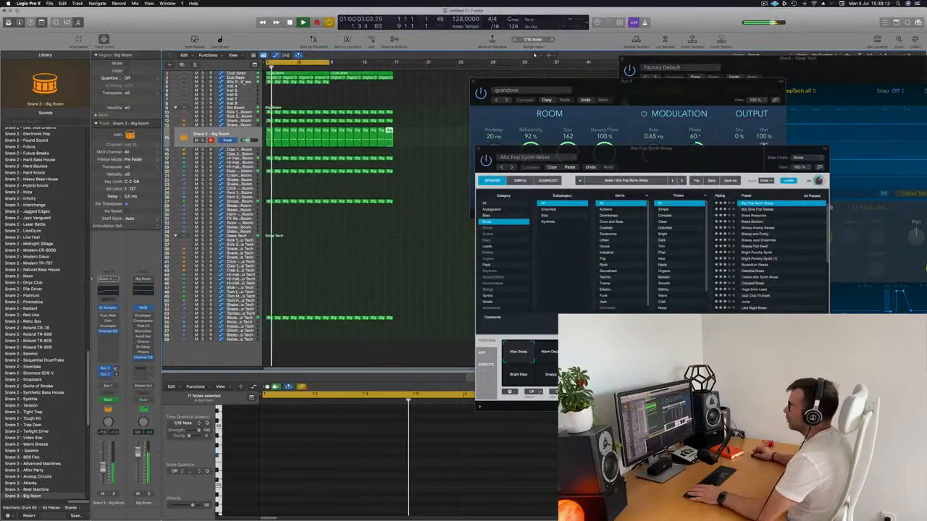
# Repeat the 80s Pop Synth Brass track's eight regions so the part fills 16 bars, and hide the plug-in windows.
pyautogui.click(237, 77)
pyautogui.press('space')
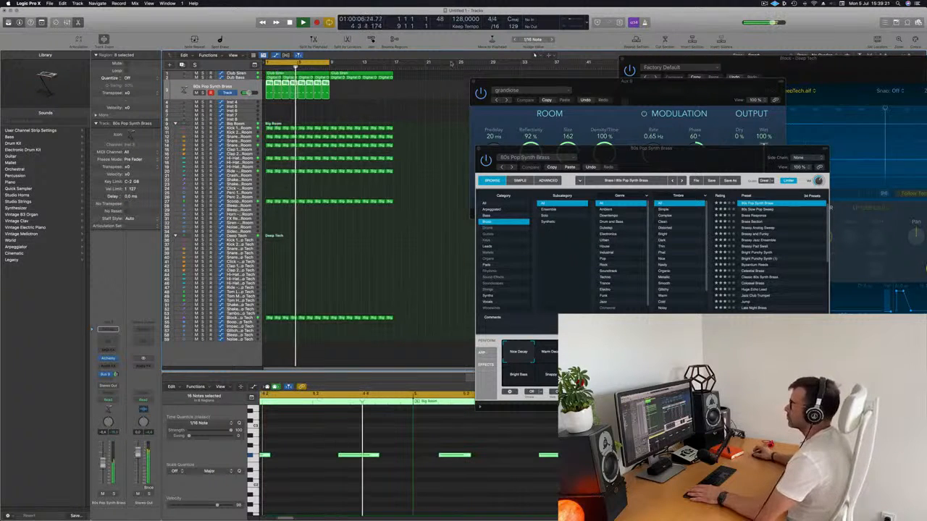
pyautogui.click(376, 101)
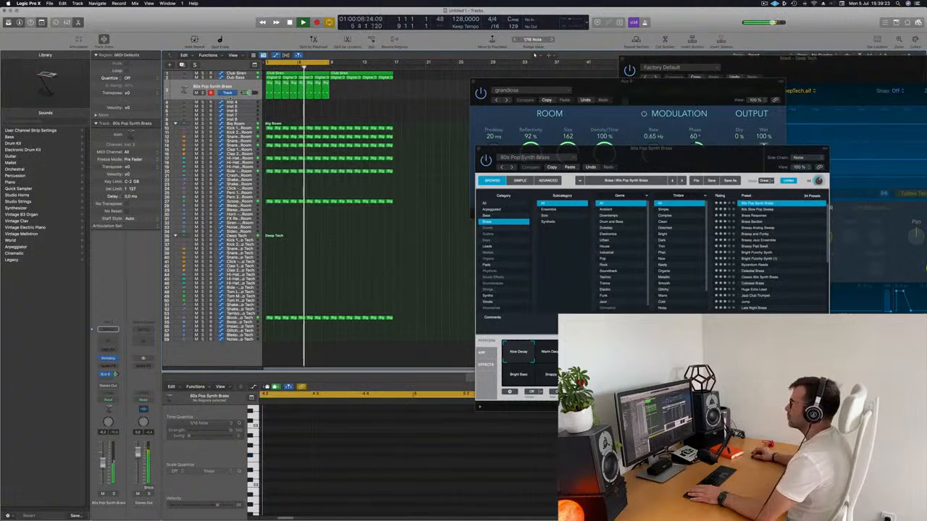
pyautogui.click(246, 88)
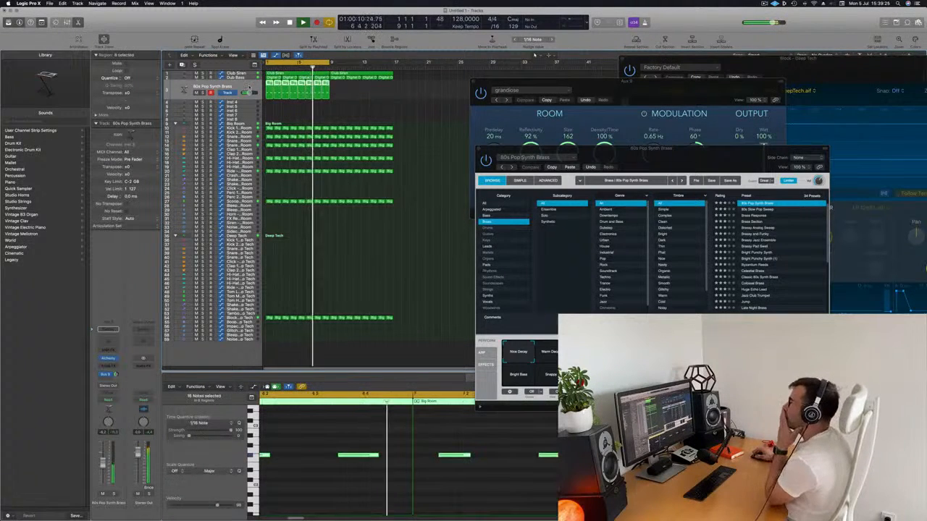
pyautogui.press('super+r')
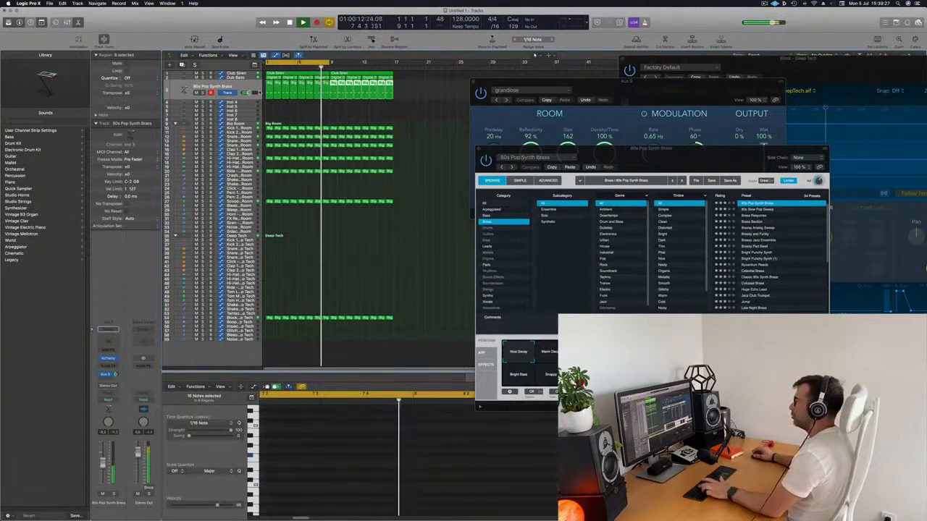
pyautogui.press('v')
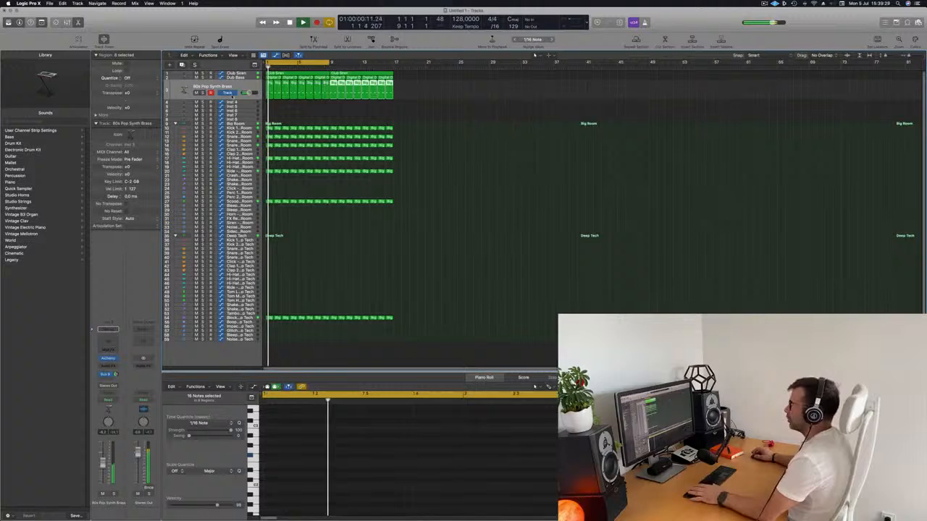
pyautogui.click(245, 88)
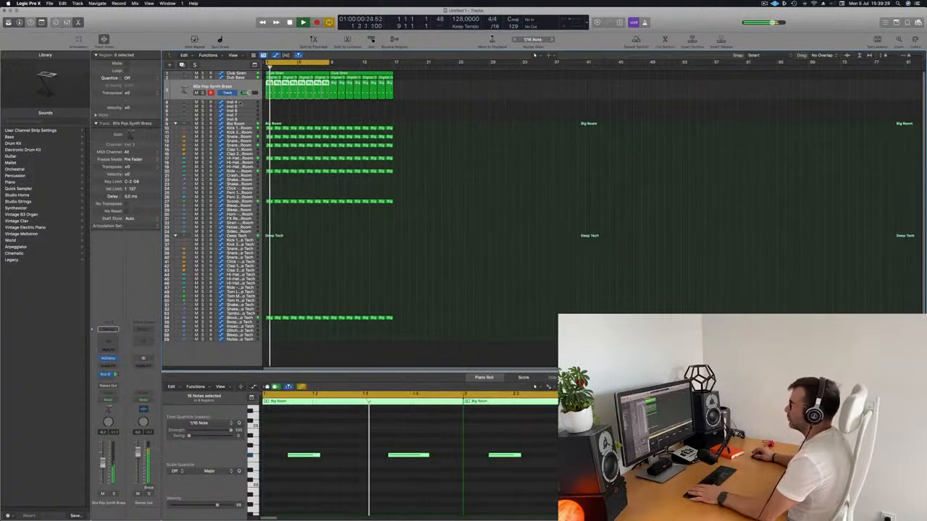
# Open Alchemy on the Inst 4 track and load the Analog Smooth preset from the Strings category.
pyautogui.click(239, 103)
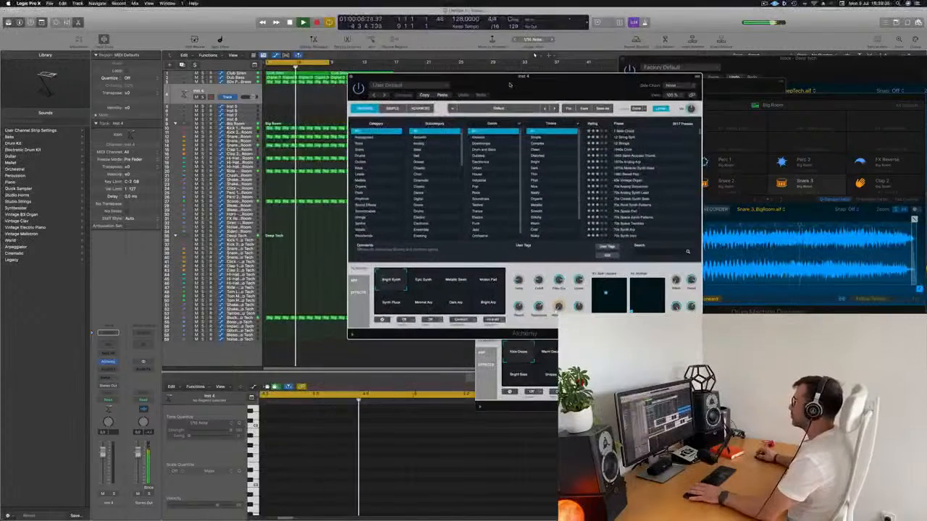
pyautogui.click(336, 220)
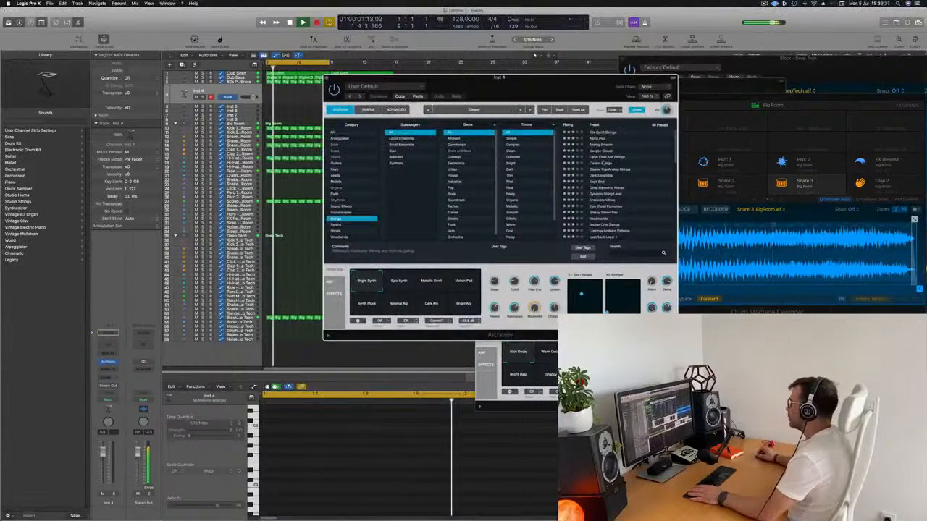
pyautogui.click(600, 144)
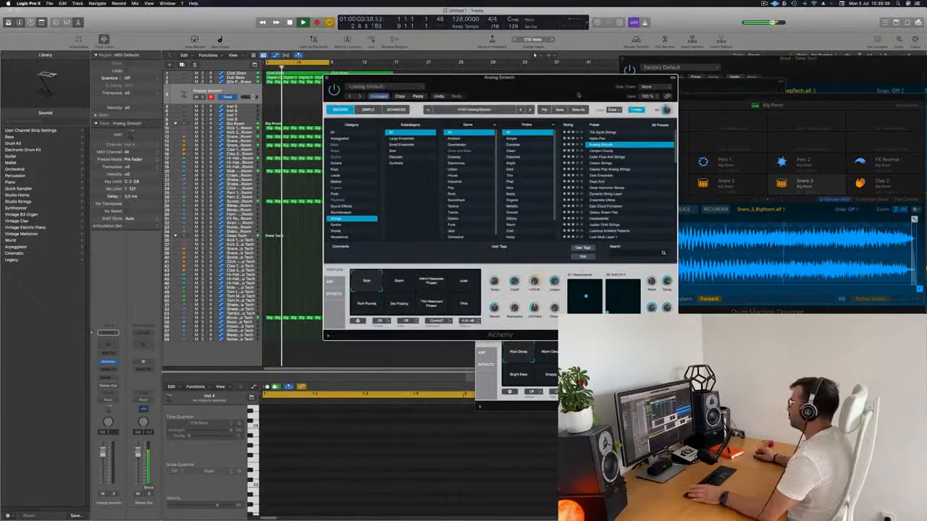
# Bring up the Musical Typing keyboard to audition Analog Smooth, arranging the Alchemy window beside it.
pyautogui.moveTo(567, 90); pyautogui.dragTo(440, 110)
pyautogui.press('super+k')
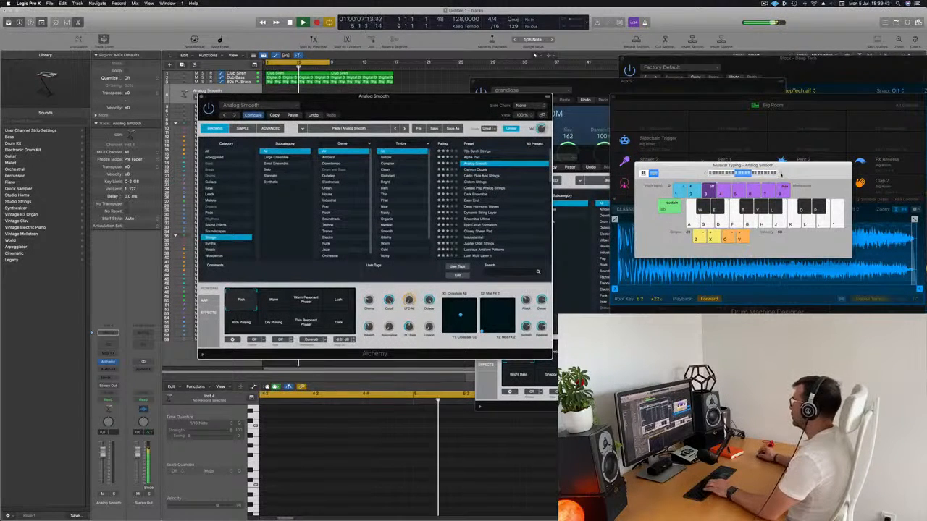
pyautogui.moveTo(485, 102); pyautogui.dragTo(500, 117)
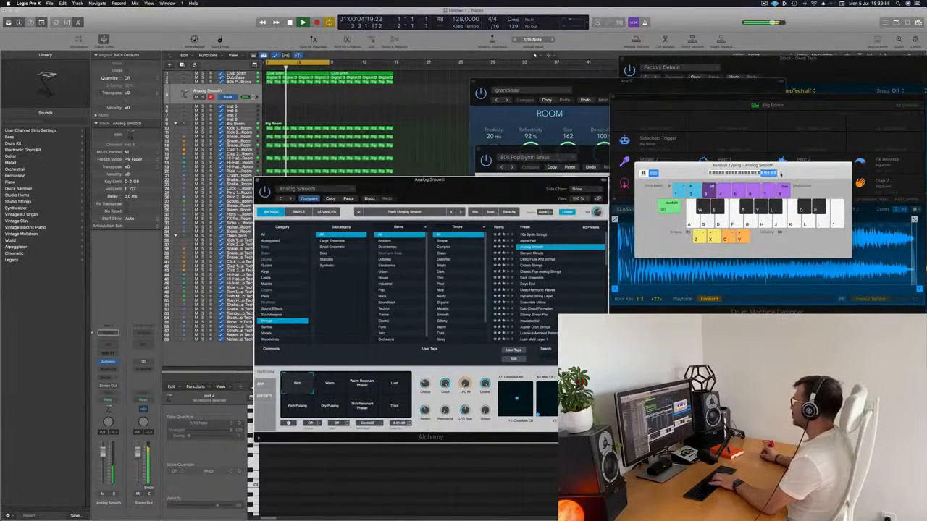
pyautogui.moveTo(537, 180); pyautogui.dragTo(591, 159)
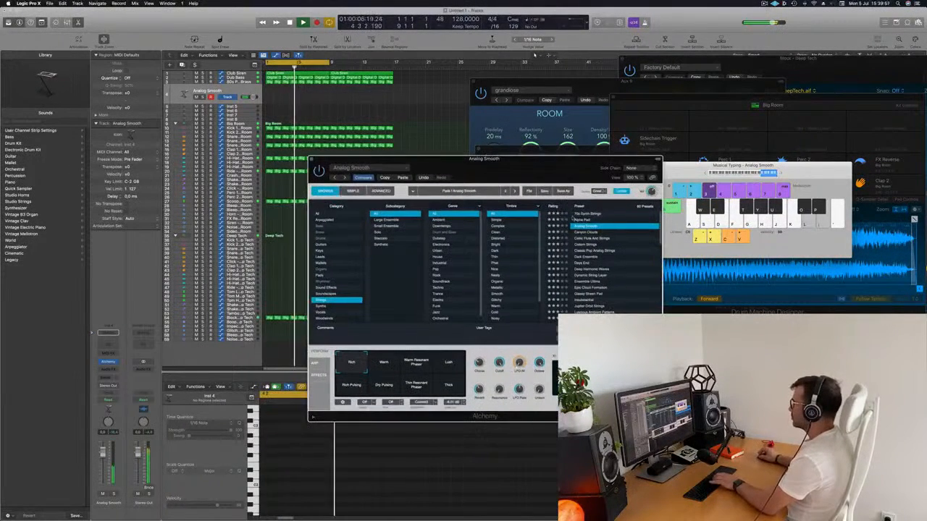
# Switch Alchemy to the Alpha Pad preset and lower the Musical Typing keyboard's octave range.
pyautogui.press('Up')
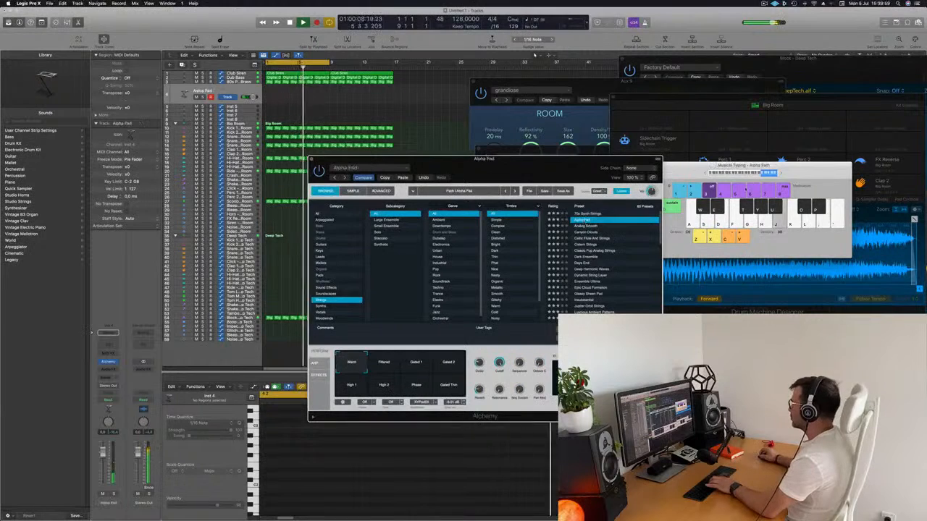
pyautogui.click(703, 174)
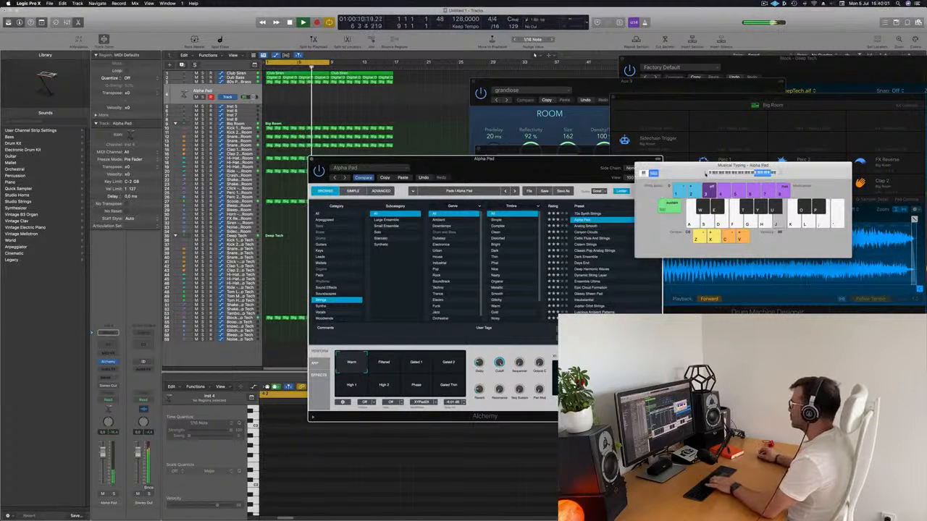
pyautogui.moveTo(572, 166); pyautogui.dragTo(584, 133)
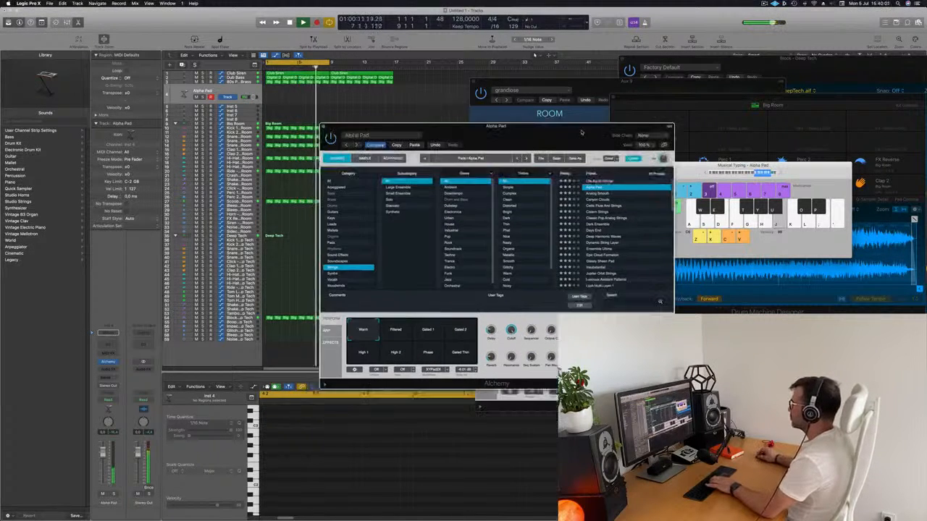
# Audition Alpha Pad's Filtered and Gated 1 variations, load the Canyon Clouds preset, and move Alchemy clear of the tracks.
pyautogui.click(394, 330)
pyautogui.click(435, 334)
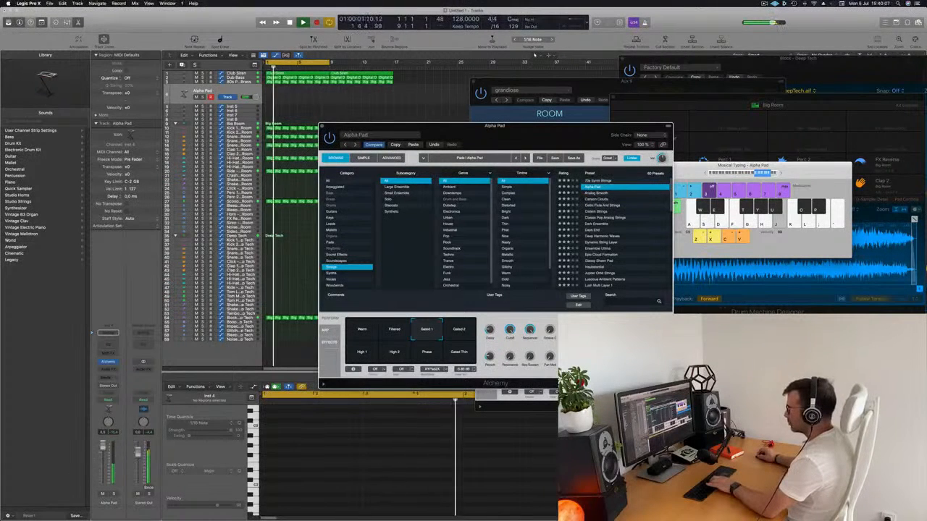
pyautogui.click(602, 199)
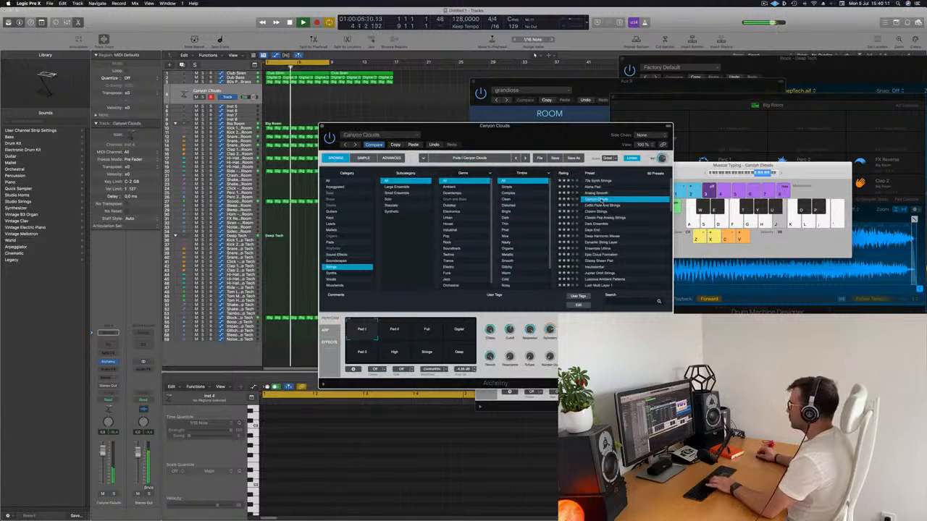
pyautogui.moveTo(519, 133); pyautogui.dragTo(771, 207)
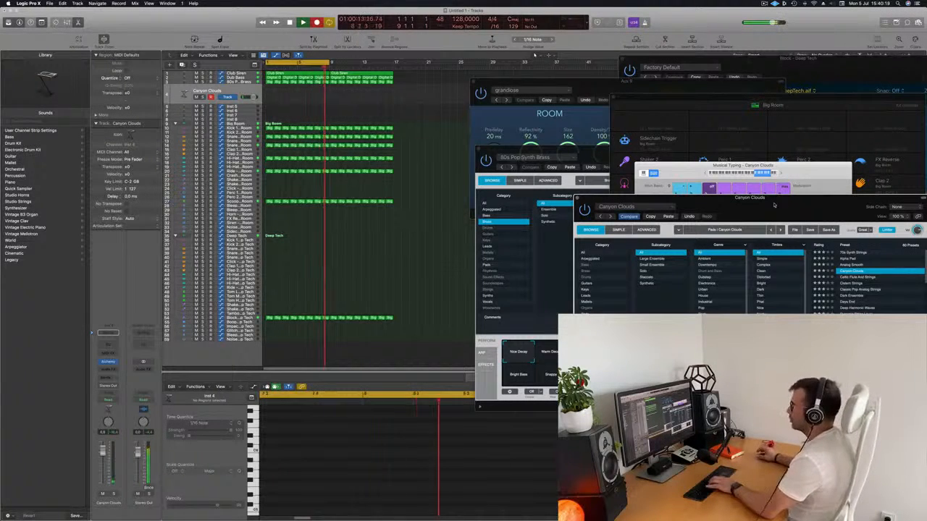
# Record two long sustained notes at the same pitch on the Canyon Clouds track over the first four bars.
pyautogui.press('j')
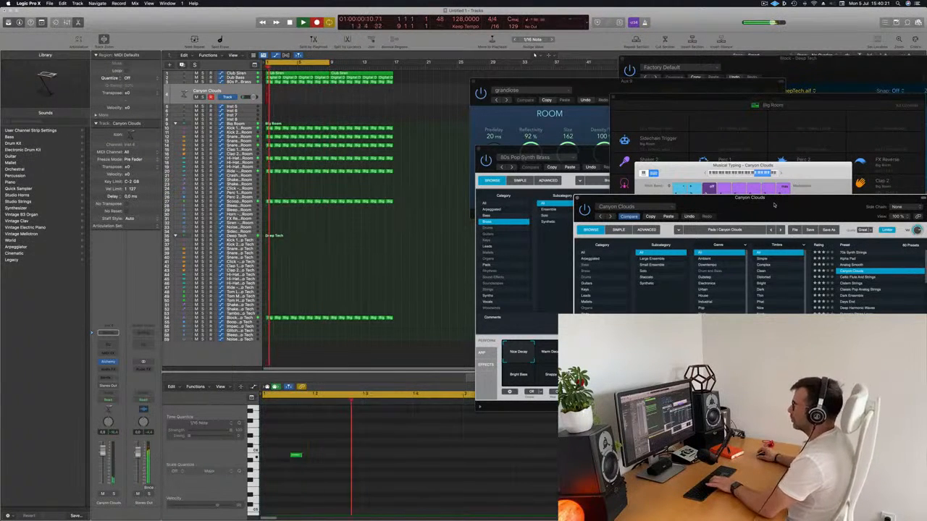
pyautogui.press('j')
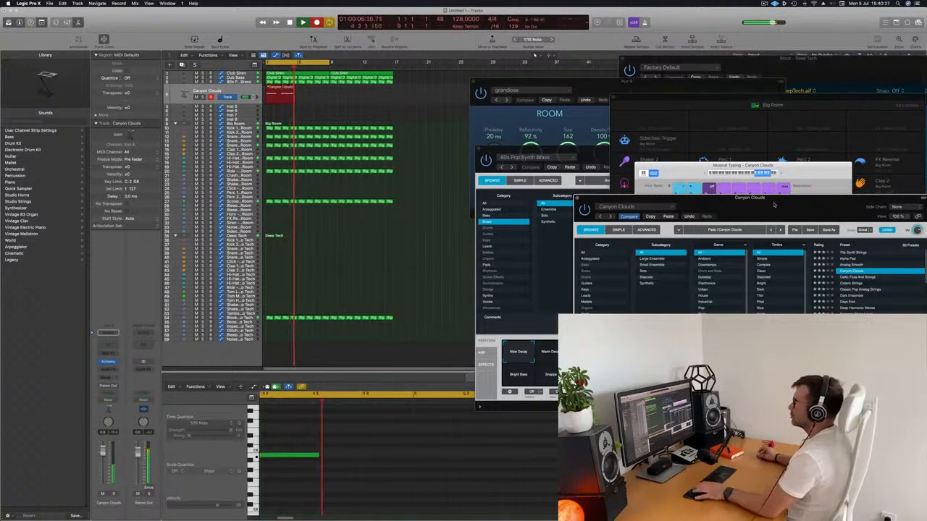
pyautogui.press('space')
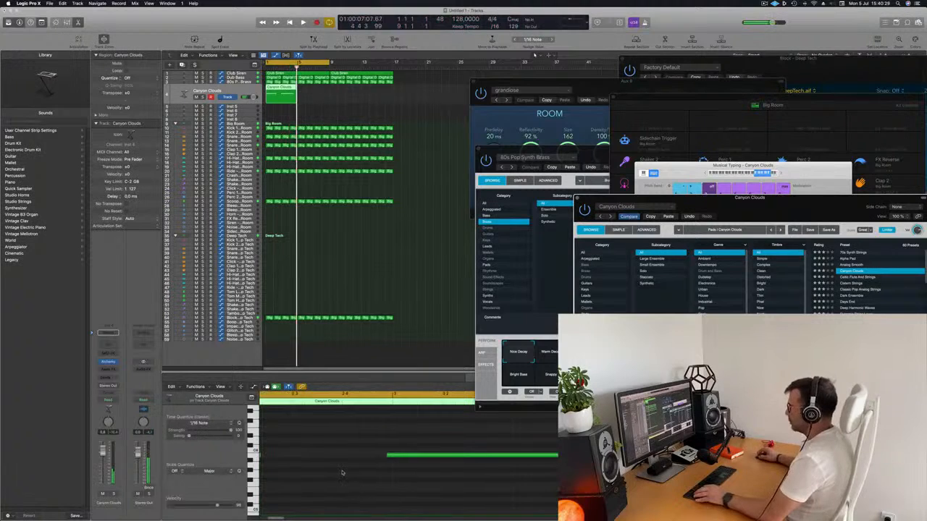
# Align the two Canyon Clouds notes with bars 1 and 3, and shorten the second to match the first.
pyautogui.hscroll(-3, 342, 473)
pyautogui.scroll(-5, 351, 469)
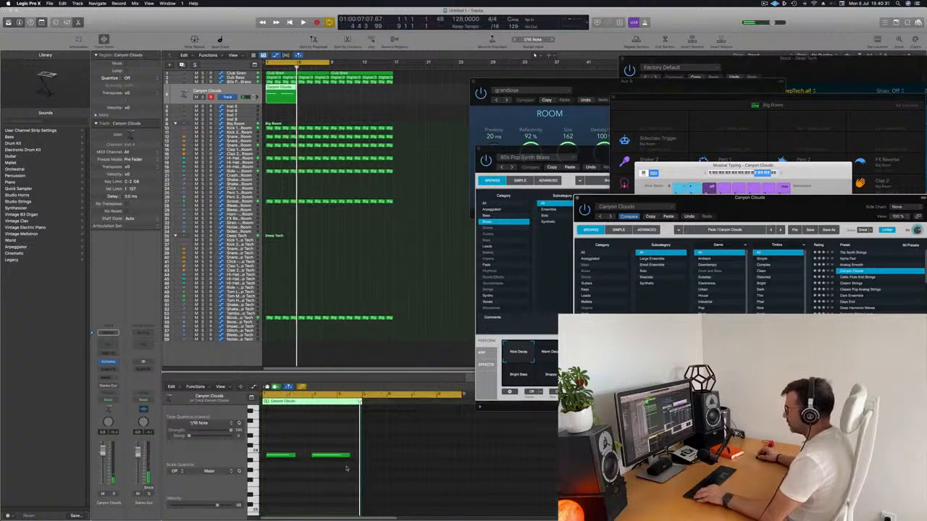
pyautogui.click(282, 455)
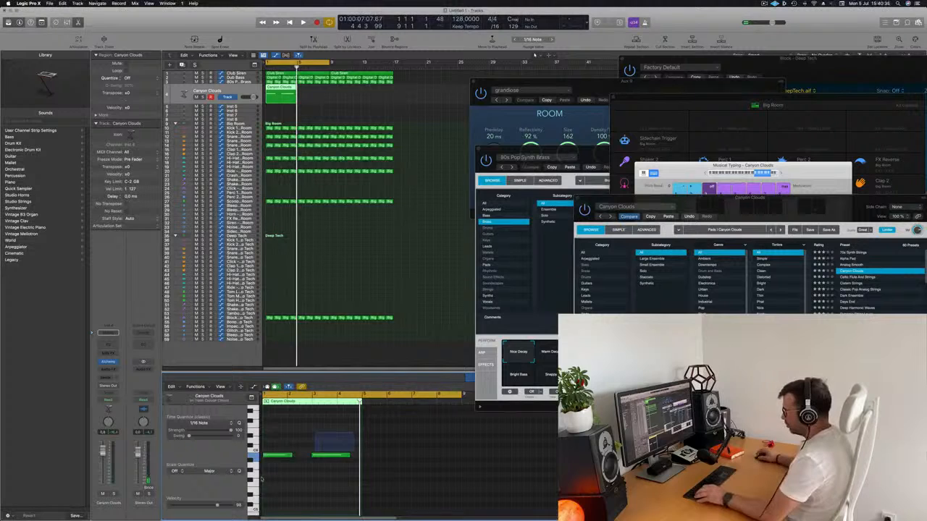
pyautogui.moveTo(260, 480); pyautogui.dragTo(261, 478)
pyautogui.scroll(5, 283, 473)
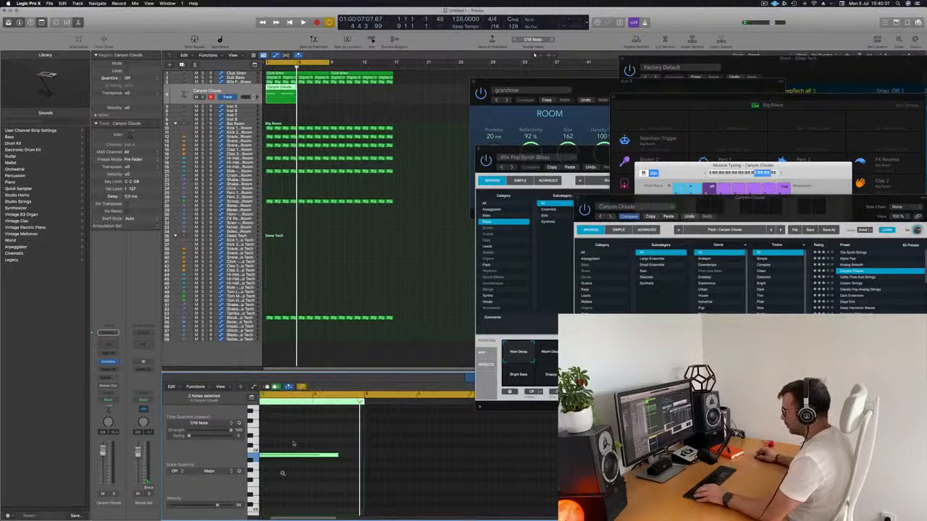
pyautogui.hscroll(-3, 365, 486)
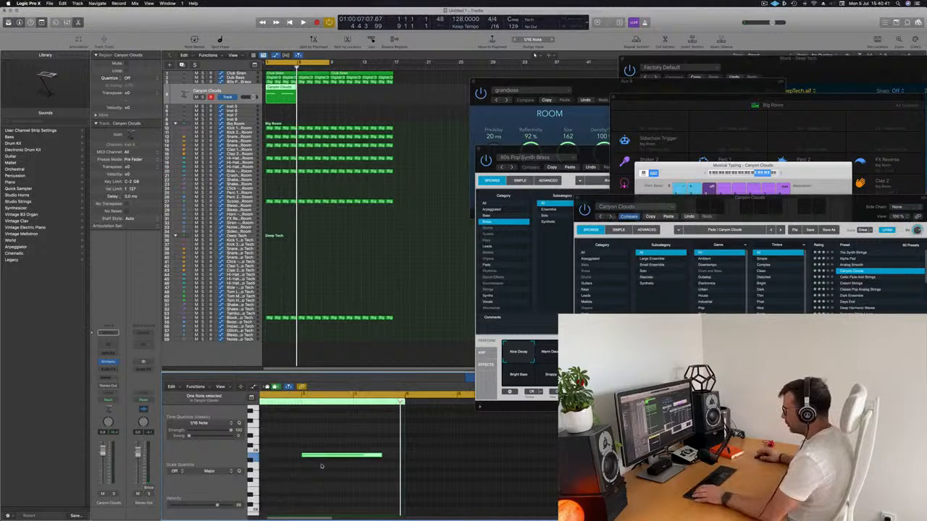
pyautogui.press('space')
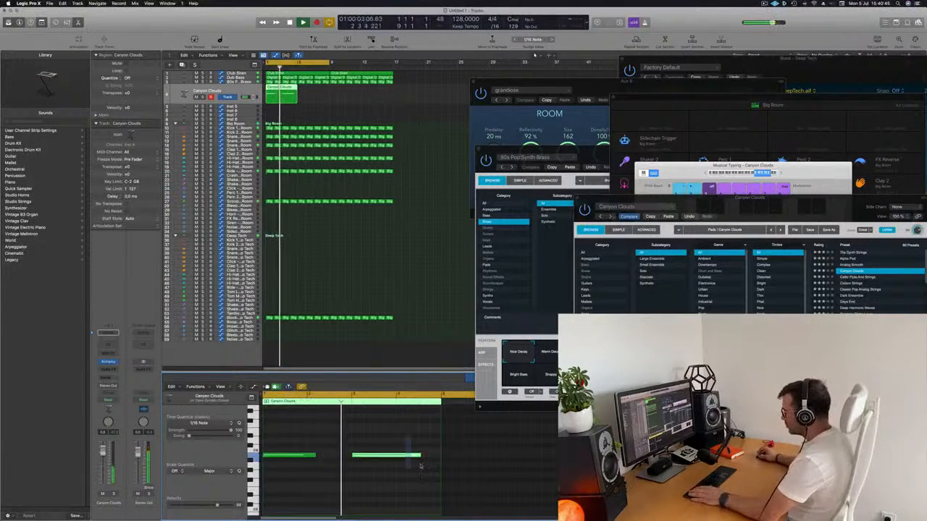
pyautogui.moveTo(421, 467); pyautogui.dragTo(425, 469)
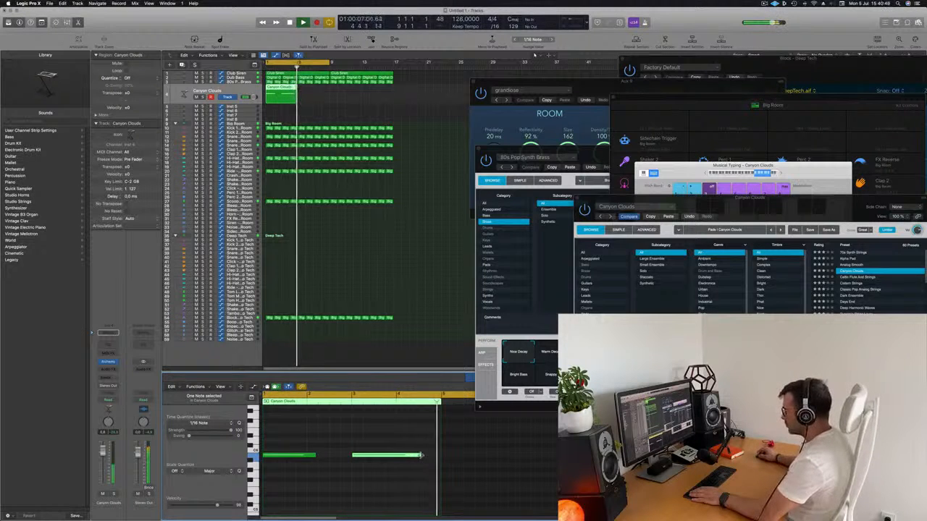
pyautogui.moveTo(420, 455); pyautogui.dragTo(407, 454)
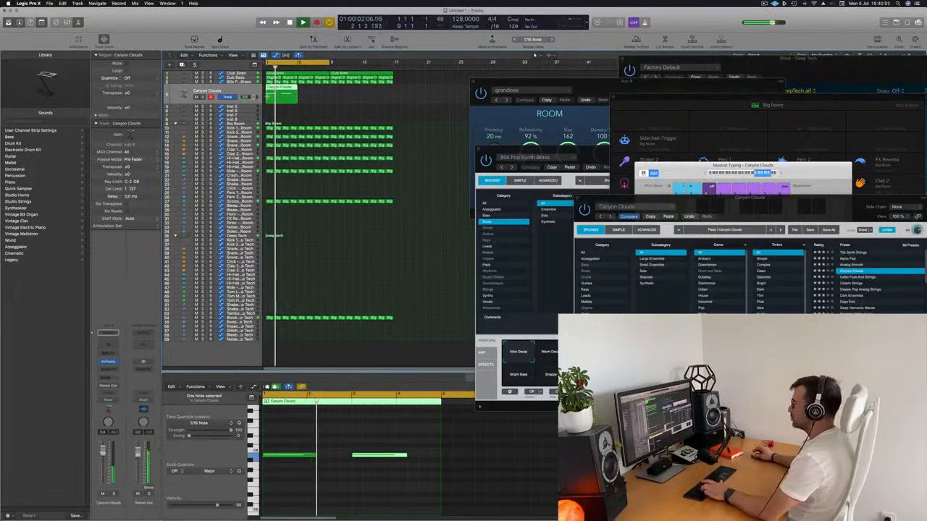
# Repeat the Canyon Clouds region three times to fill 16 bars, and restart playback.
pyautogui.press('super+r')
pyautogui.press('super+r')
pyautogui.press('super+r')
pyautogui.press('space')
pyautogui.press('space')
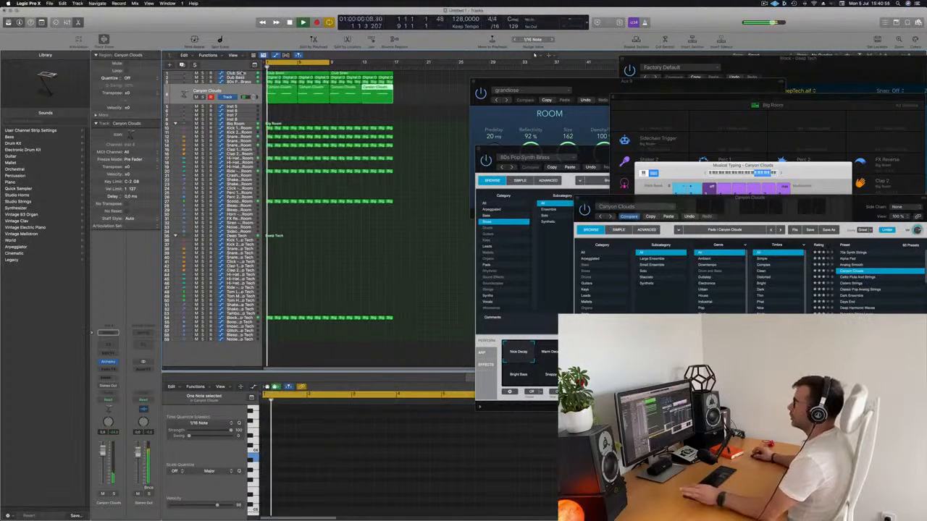
# Mute the Club Siren track while the loop plays, and clear the region selection.
pyautogui.click(244, 74)
pyautogui.click(196, 85)
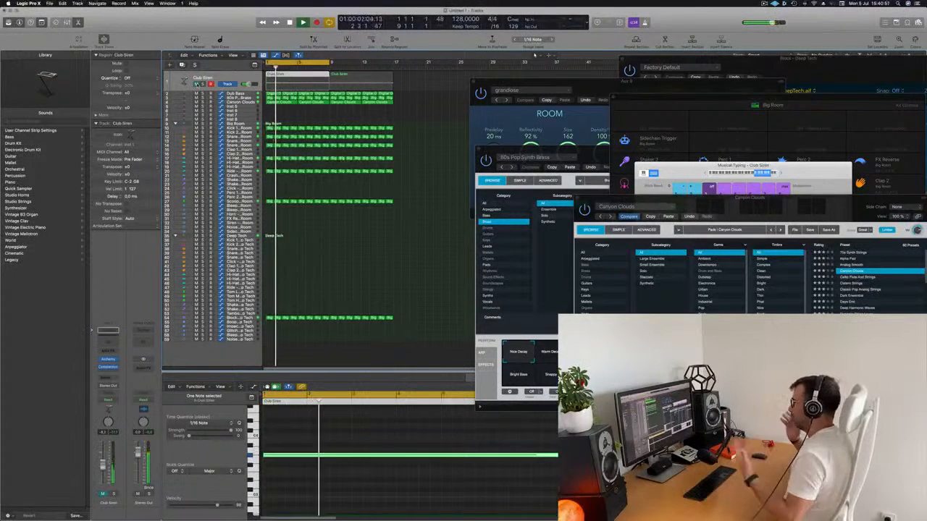
pyautogui.scroll(3, 425, 166)
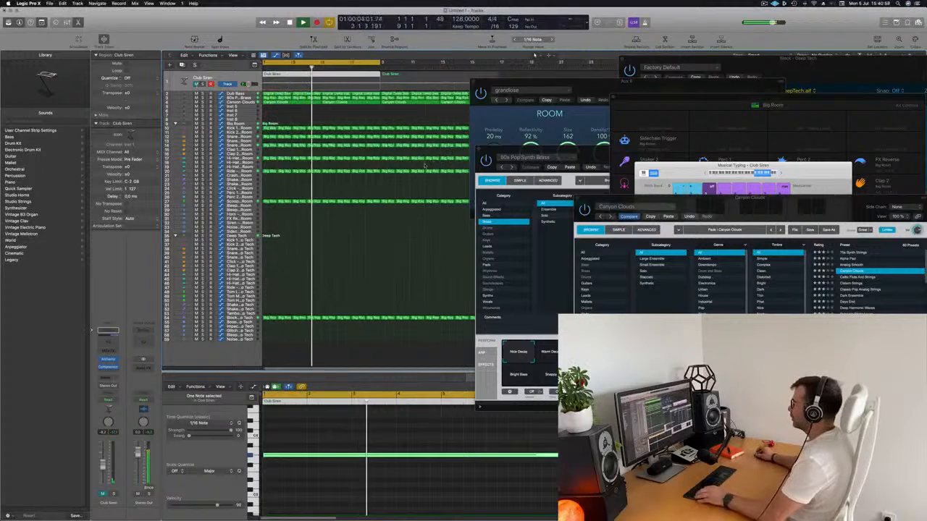
pyautogui.scroll(-2, 425, 166)
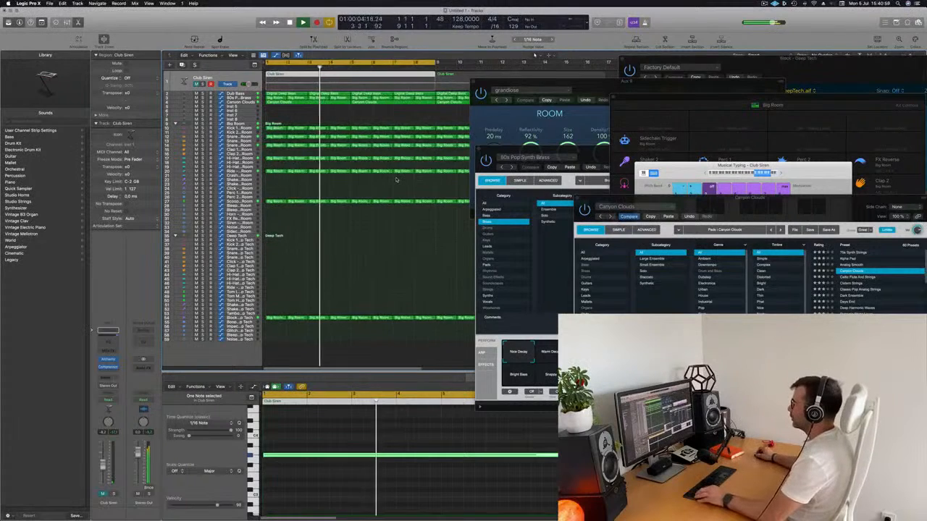
pyautogui.click(323, 119)
pyautogui.scroll(-3, 324, 119)
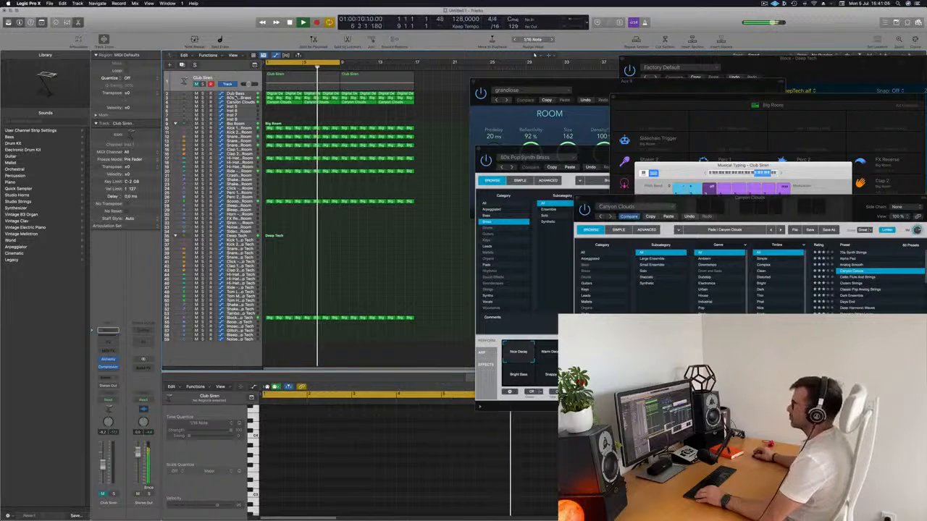
# Duplicate the Dub Bass track with its settings, and copy its first Digital Deep Bass region onto the new track.
pyautogui.click(233, 95)
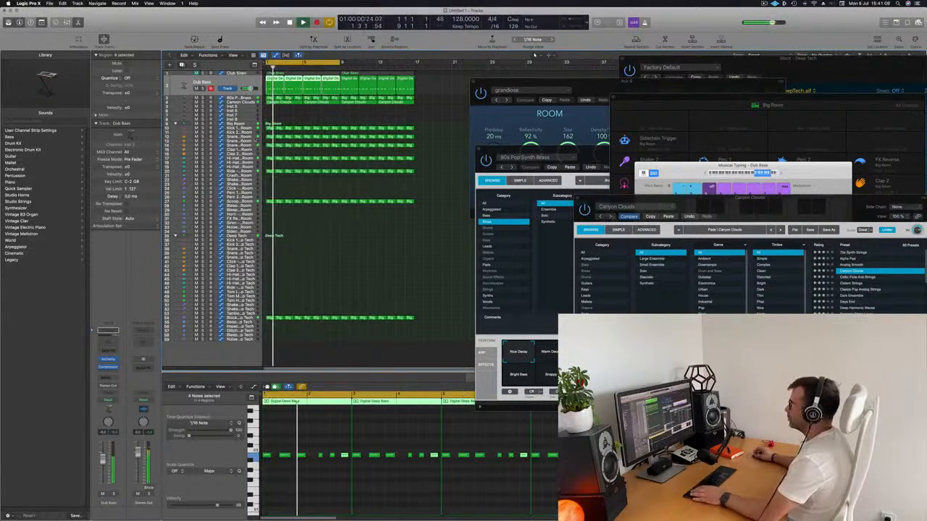
pyautogui.press('super+d')
pyautogui.press('space')
pyautogui.click(270, 78)
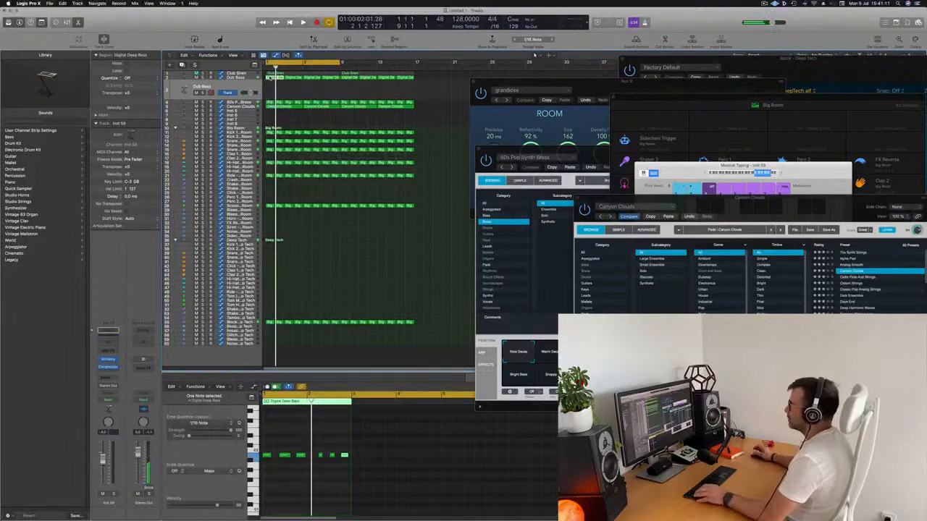
pyautogui.moveTo(271, 77); pyautogui.dragTo(273, 84)
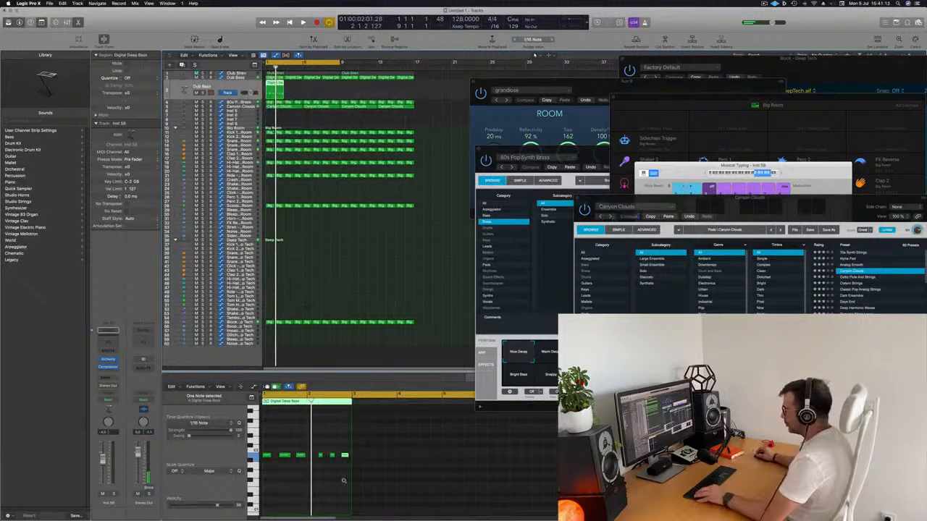
# Double the first three notes of the copied bass region with shorter copies placed just after each one.
pyautogui.press('super+Right')
pyautogui.press('super+Right')
pyautogui.moveTo(269, 441); pyautogui.dragTo(342, 457)
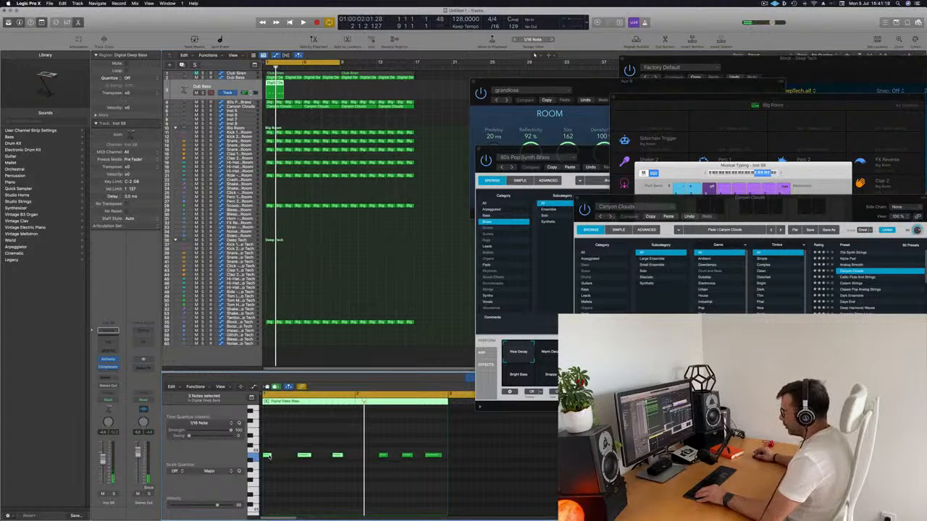
pyautogui.moveTo(269, 457); pyautogui.dragTo(317, 460)
# Copy the last three bass notes slightly earlier, shorten that group of six, and play the region back.
pyautogui.moveTo(326, 449); pyautogui.dragTo(452, 473)
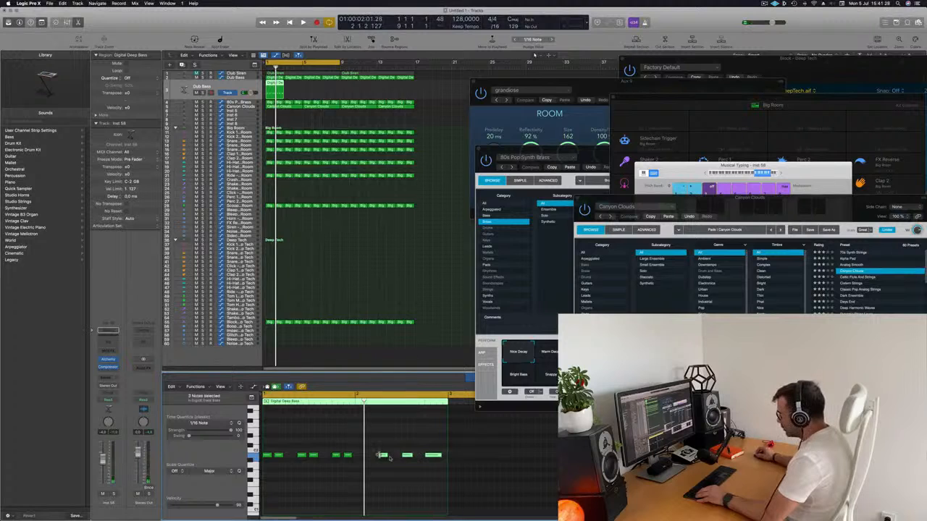
pyautogui.moveTo(383, 455); pyautogui.dragTo(362, 458)
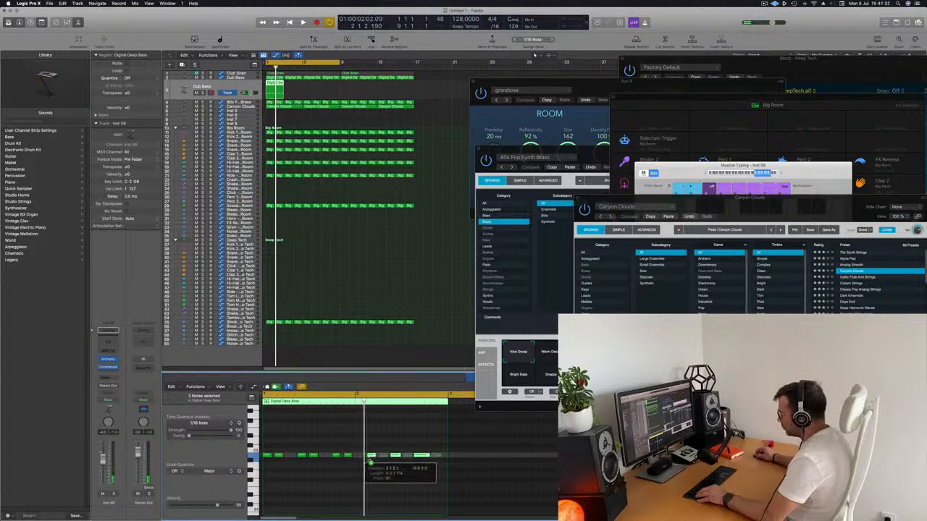
pyautogui.moveTo(370, 458); pyautogui.dragTo(371, 457)
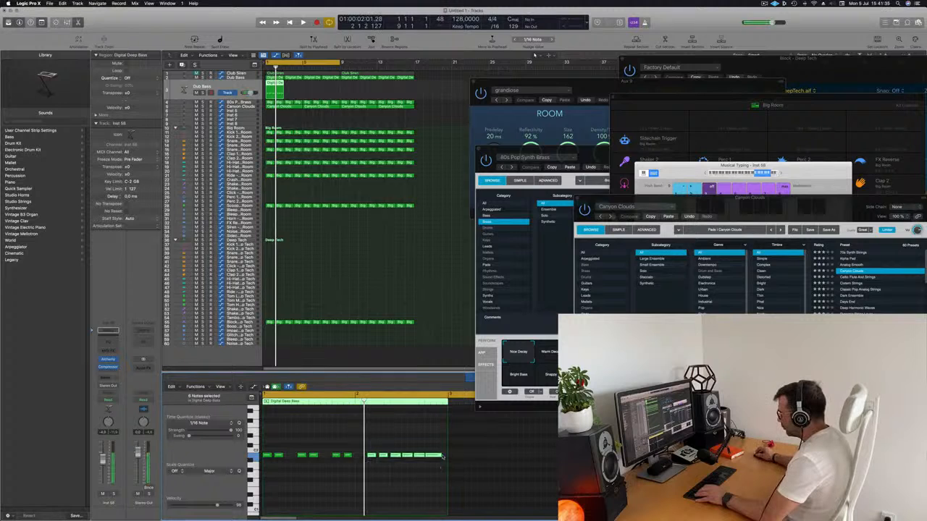
pyautogui.moveTo(442, 455); pyautogui.dragTo(433, 456)
pyautogui.press('space')
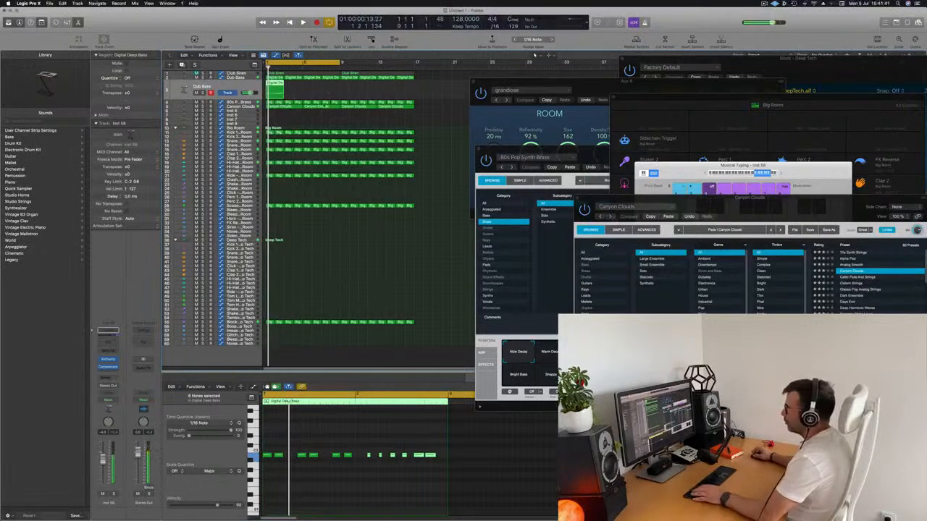
# Repeat the edited Digital Deep Bass region along the duplicated bass track to fill 16 bars.
pyautogui.press('super+r')
pyautogui.press('super+r')
pyautogui.press('super+r')
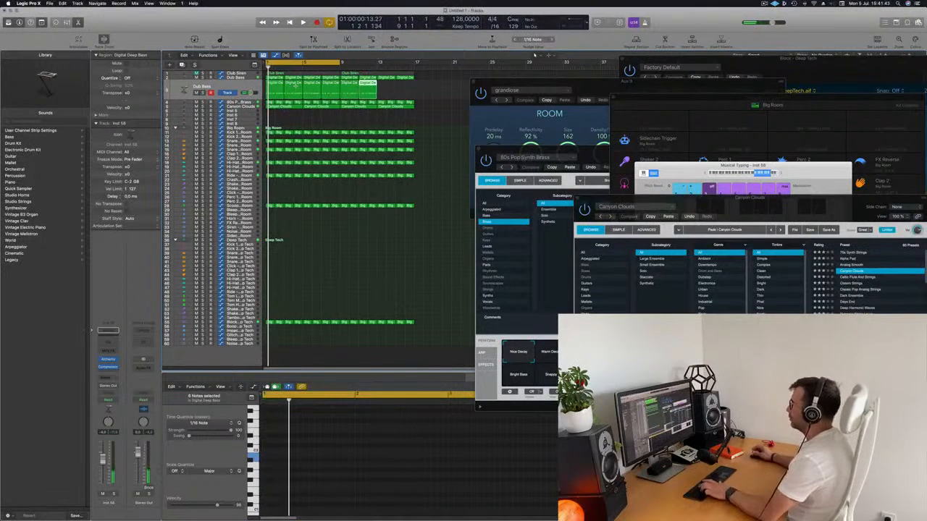
pyautogui.press('super+r')
pyautogui.press('super+r')
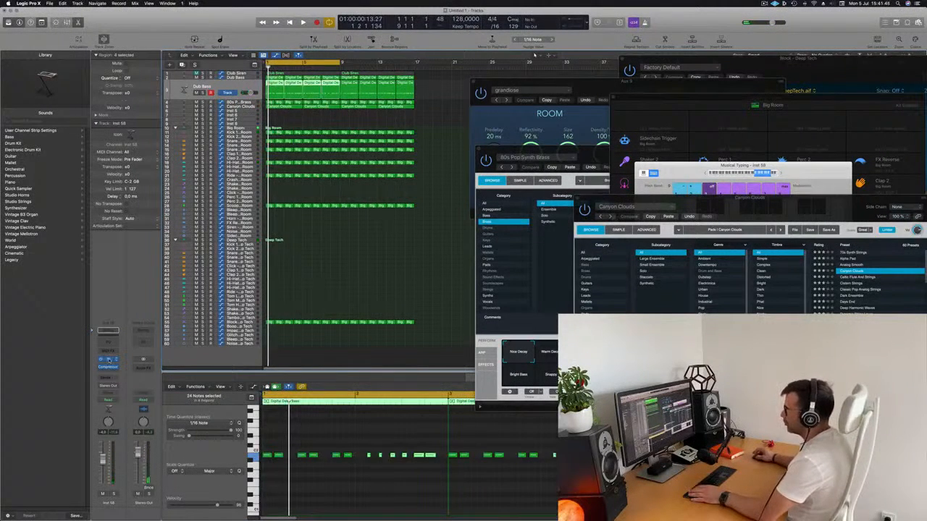
# Open Alchemy on the duplicated bass track and load the 70s Classic Synth Bass preset from the Bass category.
pyautogui.click(109, 360)
pyautogui.moveTo(481, 87); pyautogui.dragTo(508, 77)
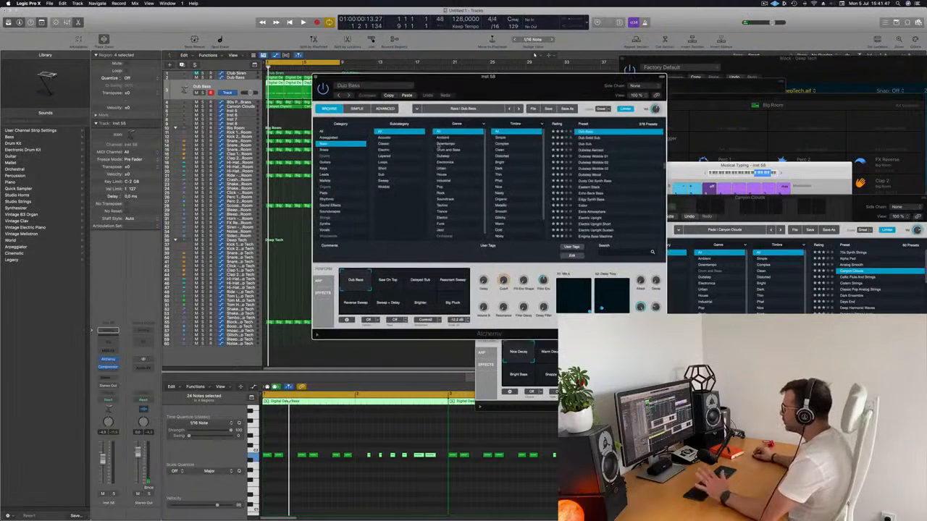
pyautogui.scroll(10, 621, 189)
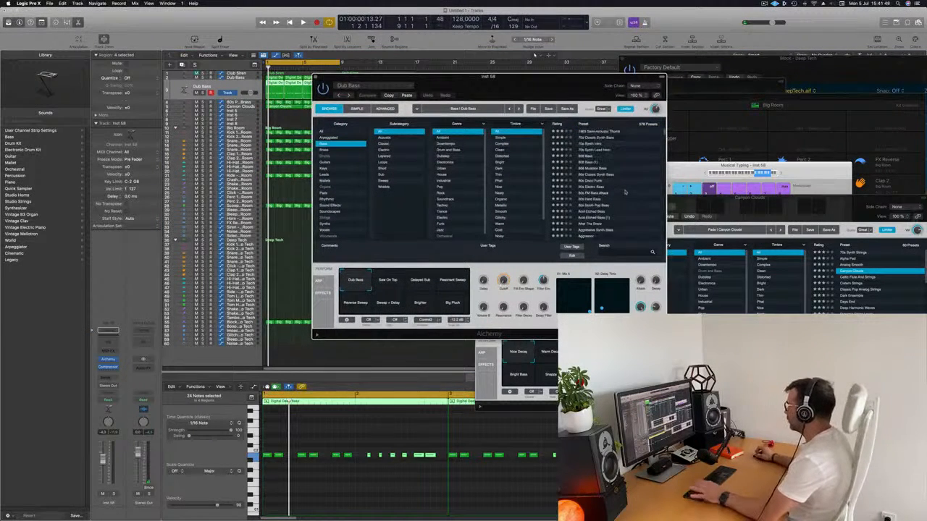
pyautogui.moveTo(567, 76); pyautogui.dragTo(638, 68)
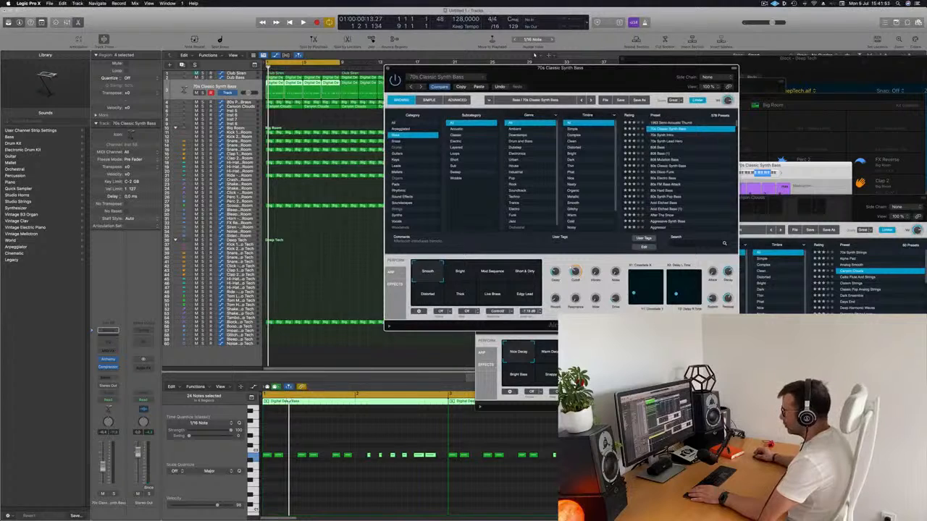
# Play the loop while auditioning the Bright, Mod Sequence, Short & Dirty and Distorted variations, and choose Edgy Lead.
pyautogui.click(311, 477)
pyautogui.press('space')
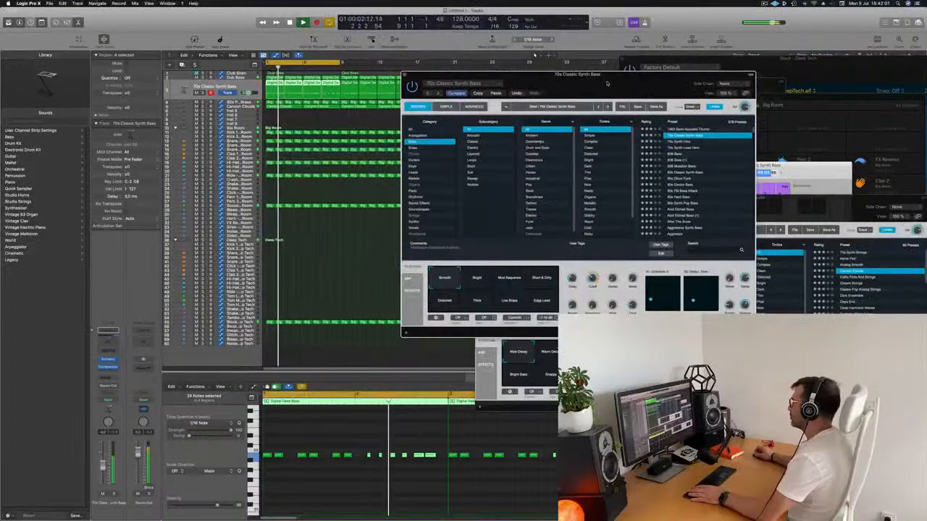
pyautogui.click(477, 283)
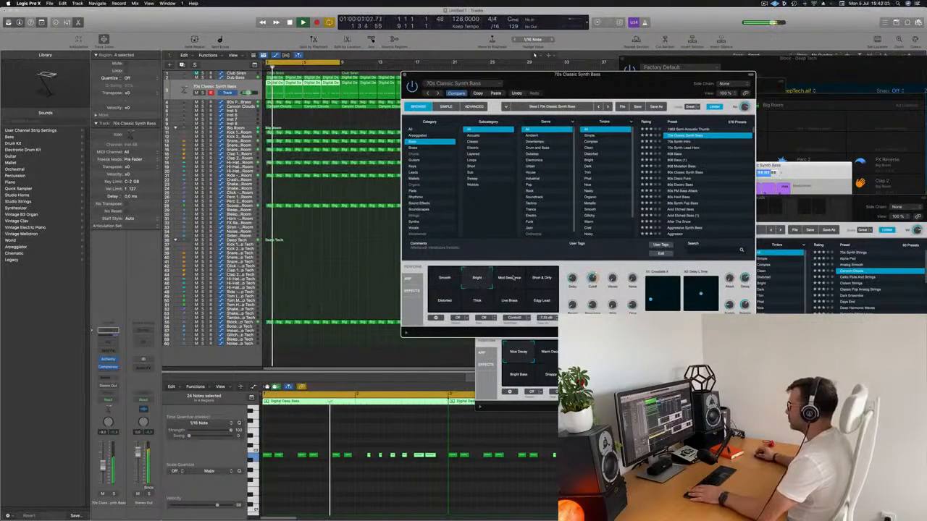
pyautogui.click(509, 281)
pyautogui.click(542, 283)
pyautogui.click(541, 302)
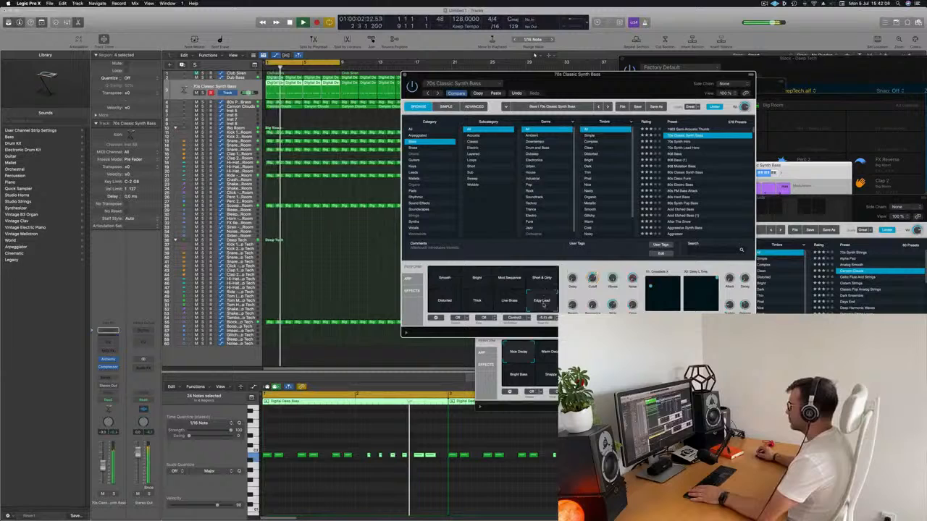
pyautogui.click(445, 304)
pyautogui.click(542, 302)
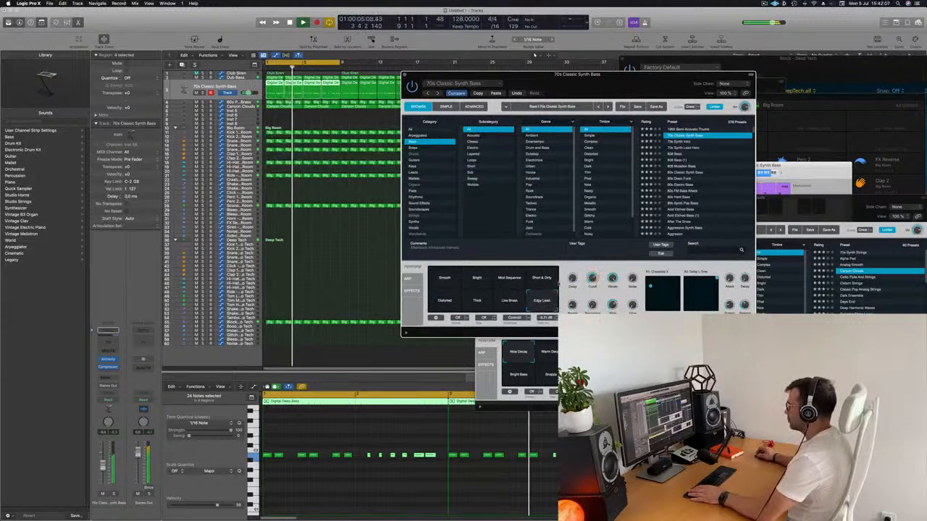
# Delete the repeated Digital Deep Bass regions from the 70s Classic Synth Bass track, keeping only the first two-bar region.
pyautogui.moveTo(636, 84); pyautogui.dragTo(502, 40)
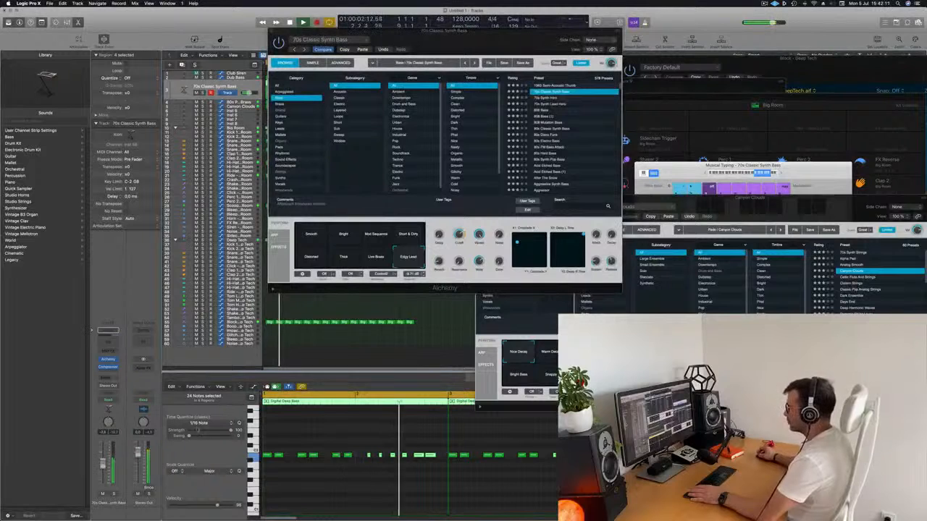
pyautogui.press('space')
pyautogui.click(347, 498)
pyautogui.scroll(-5, 342, 497)
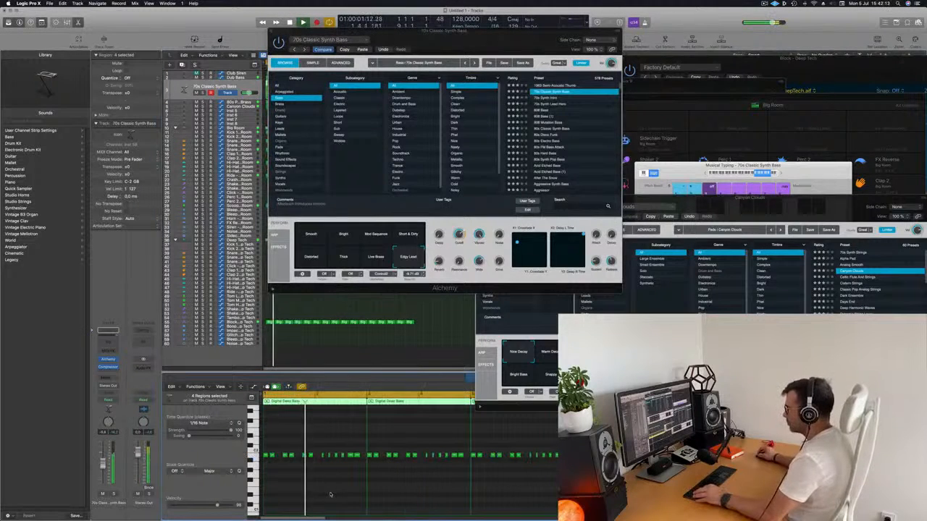
pyautogui.moveTo(420, 38); pyautogui.dragTo(735, 53)
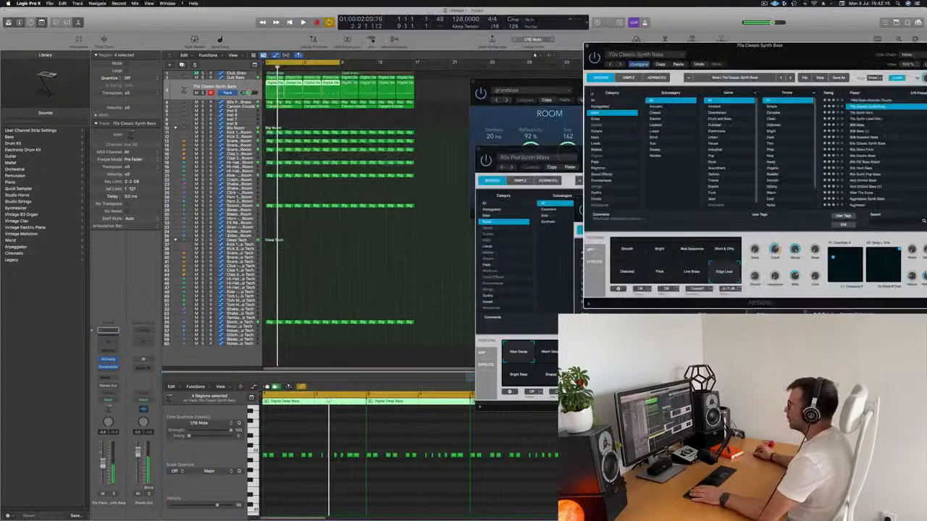
pyautogui.moveTo(467, 88); pyautogui.dragTo(292, 345)
pyautogui.press('Delete')
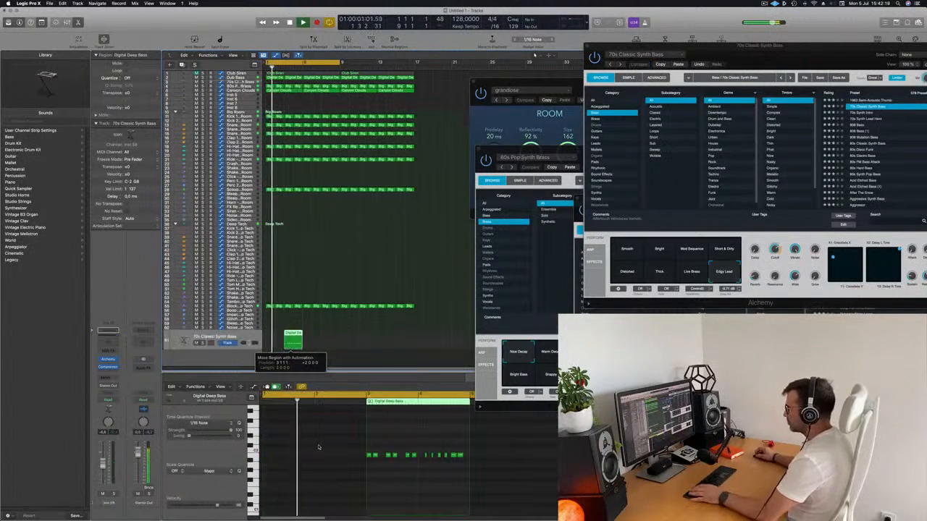
pyautogui.press('space')
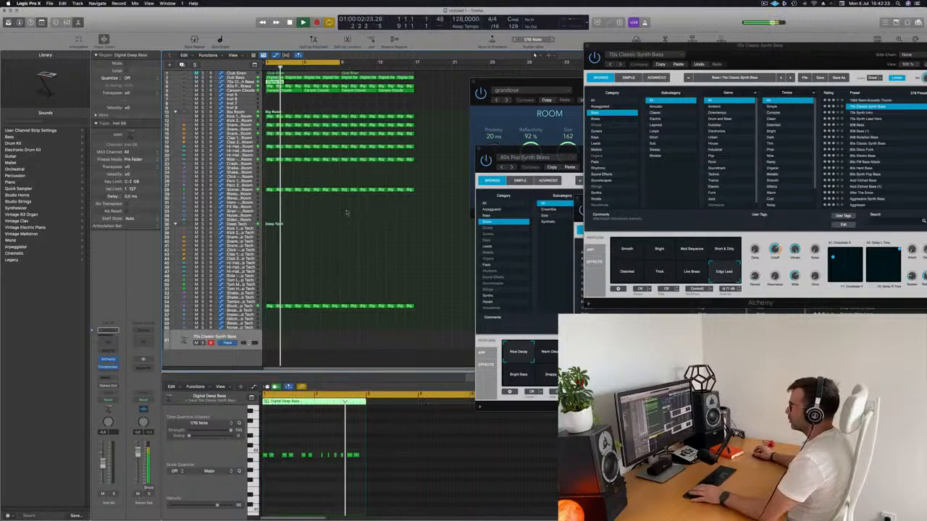
pyautogui.click(247, 81)
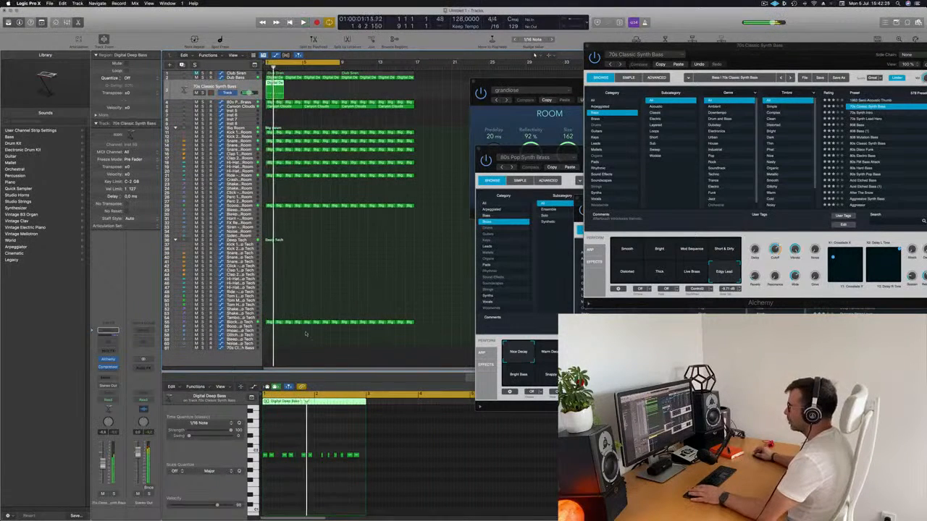
# Delete the region's second-bar notes, copy the six first-bar notes into the second bar, and play it back.
pyautogui.moveTo(319, 447); pyautogui.dragTo(379, 468)
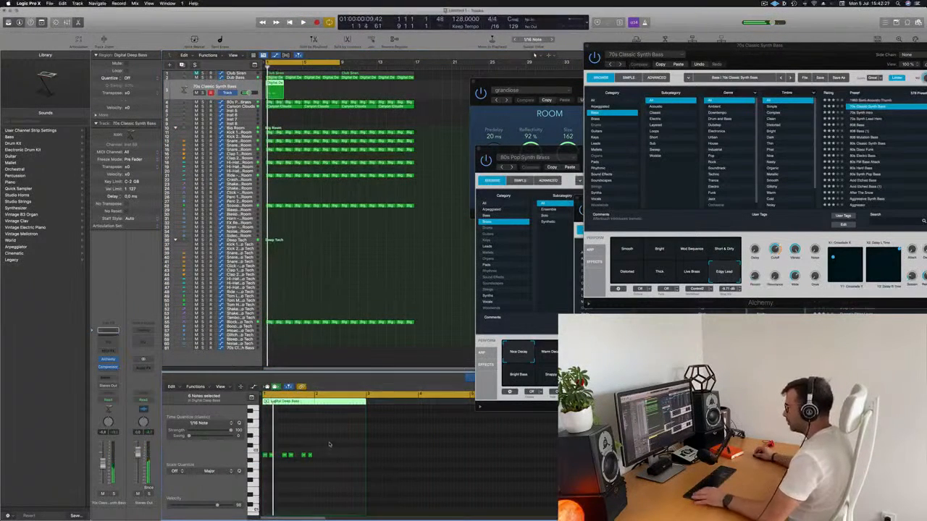
pyautogui.press('super+Right')
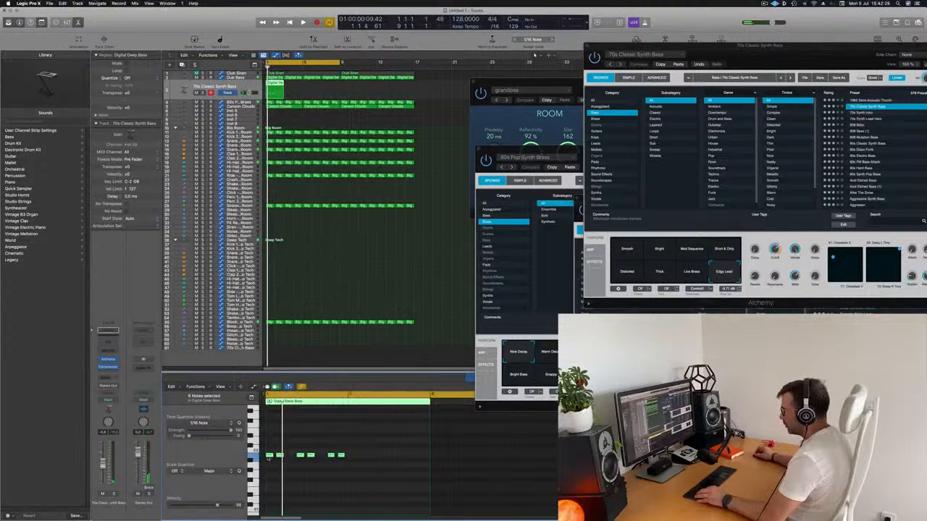
pyautogui.moveTo(267, 456); pyautogui.dragTo(350, 461)
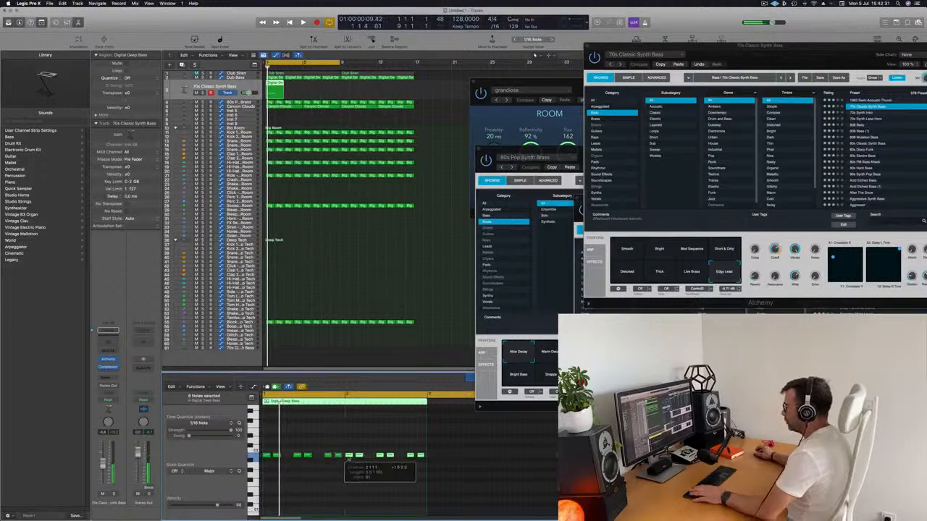
pyautogui.press('space')
pyautogui.hscroll(-5, 317, 440)
pyautogui.hscroll(1, 310, 440)
pyautogui.hscroll(2, 297, 442)
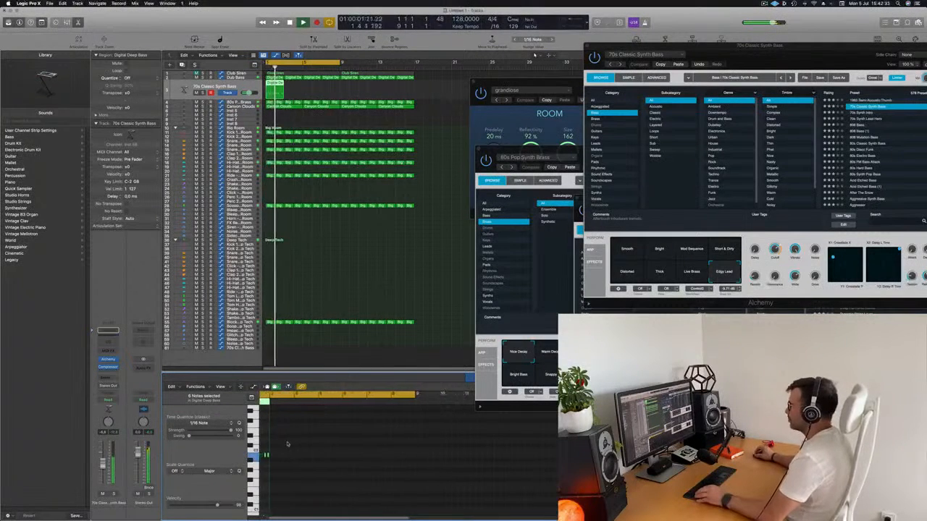
pyautogui.hscroll(4, 299, 467)
pyautogui.hscroll(-4, 304, 460)
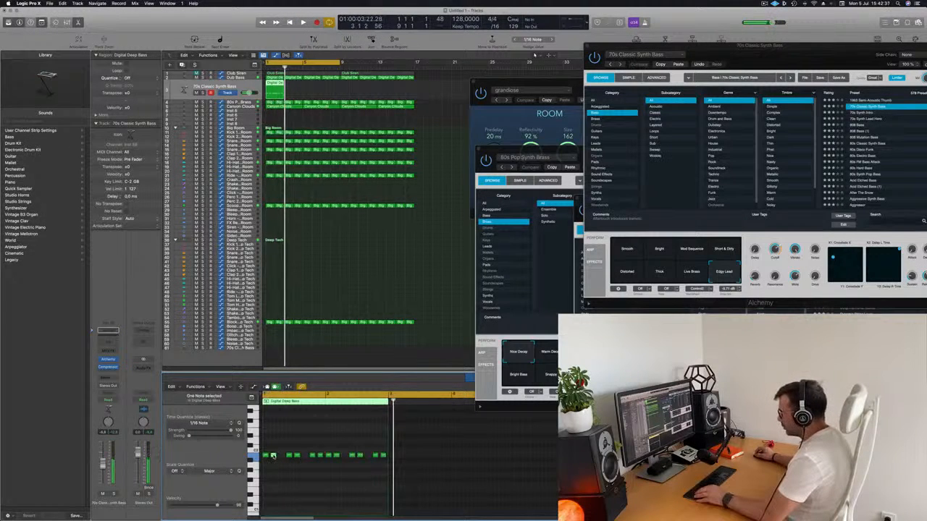
# Copy single bass notes into the two gaps in the region's first bar to make an even eight-note pattern.
pyautogui.moveTo(276, 457); pyautogui.dragTo(281, 459)
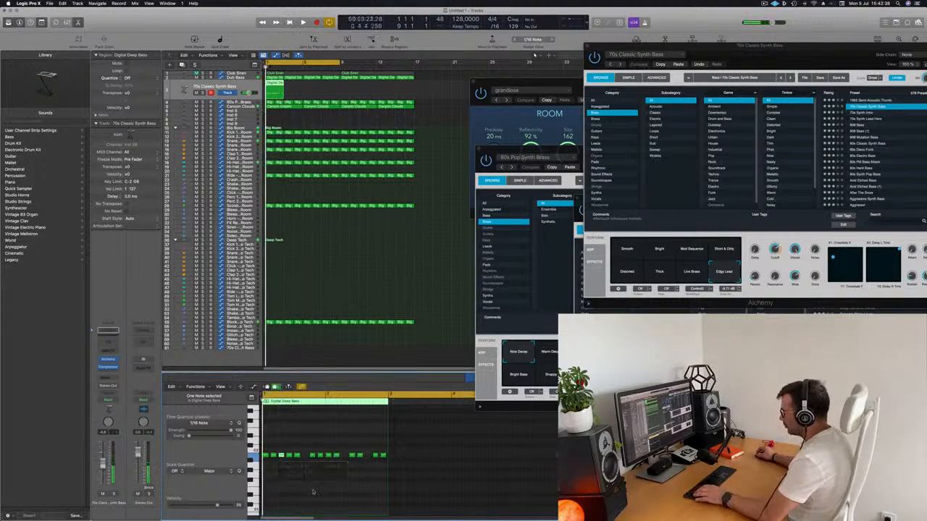
pyautogui.press('space')
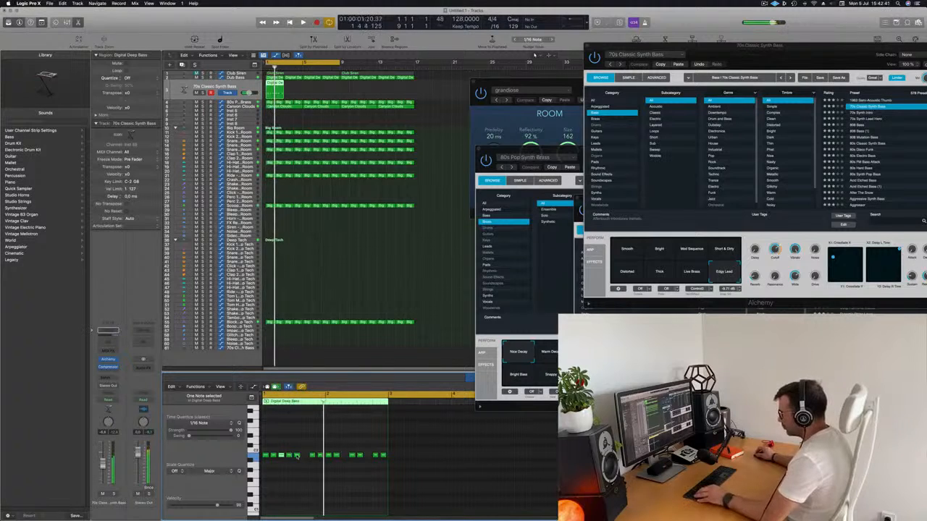
pyautogui.moveTo(302, 460); pyautogui.dragTo(298, 482)
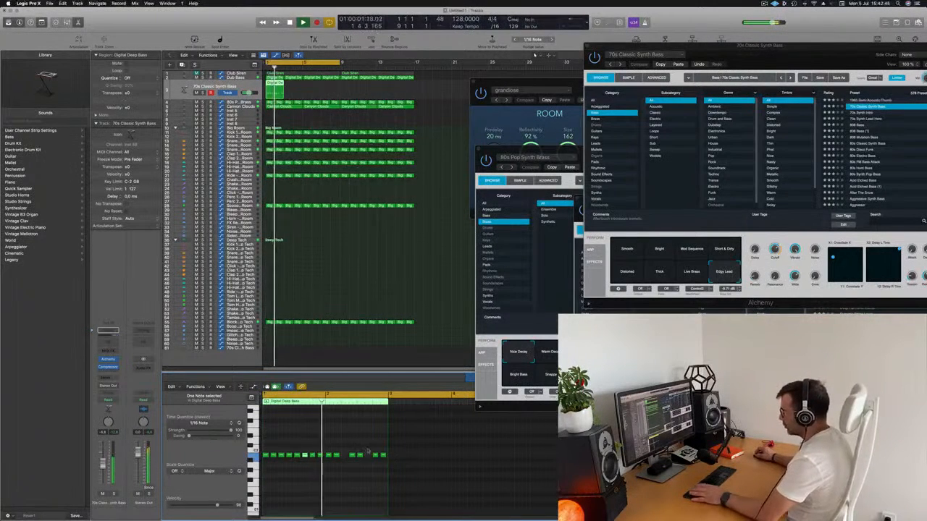
# Replace the second bar's notes with a copy of the eight first-bar notes and play the loop.
pyautogui.moveTo(344, 458); pyautogui.dragTo(394, 467)
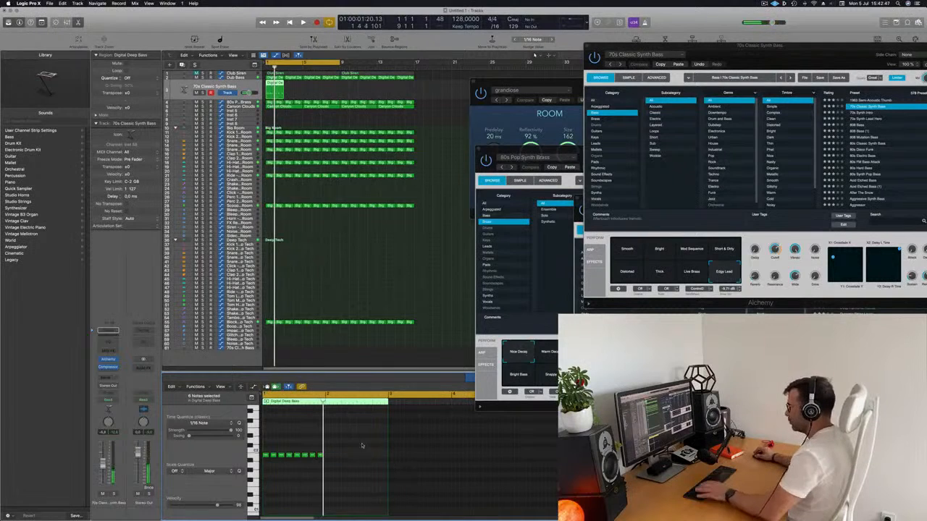
pyautogui.click(250, 460)
pyautogui.moveTo(285, 456); pyautogui.dragTo(349, 457)
pyautogui.press('space')
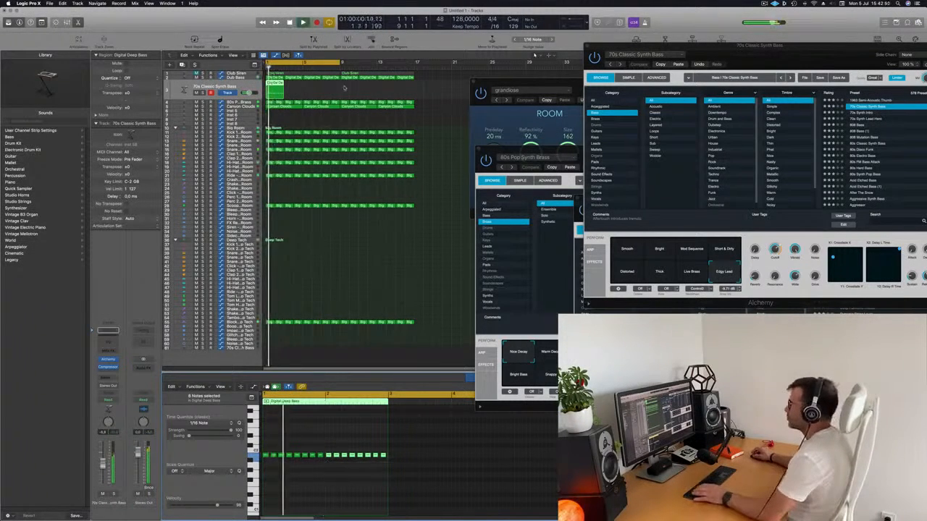
# Repeat the edited Digital Deep Bass region along the 70s Classic Synth Bass track to fill 16 bars.
pyautogui.click(278, 88)
pyautogui.press('super+r')
pyautogui.press('super+r')
pyautogui.press('super+r')
pyautogui.press('super+r')
pyautogui.press('super+r')
pyautogui.press('super+r')
pyautogui.press('super+r')
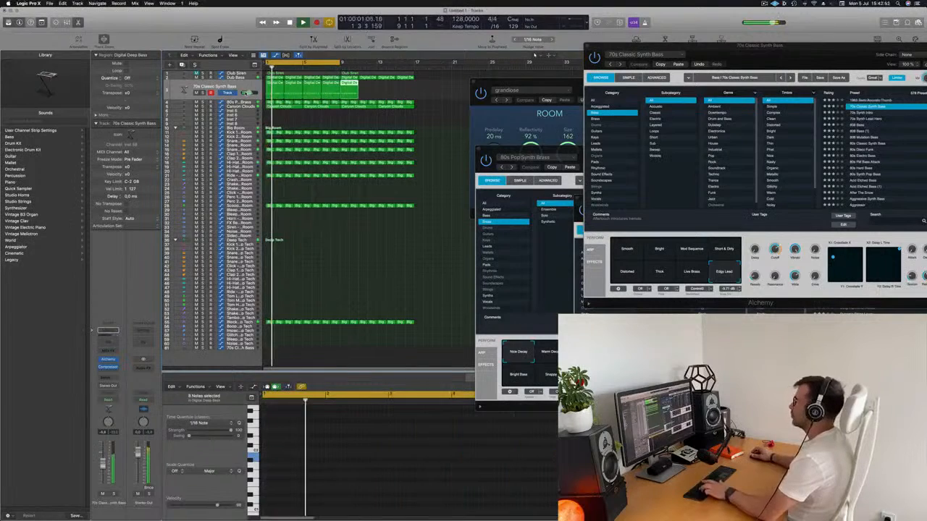
# Play the loop while adjusting Alchemy's Cutoff and auditioning the Live Brass, Thick and Smooth variations.
pyautogui.moveTo(687, 67); pyautogui.dragTo(602, 87)
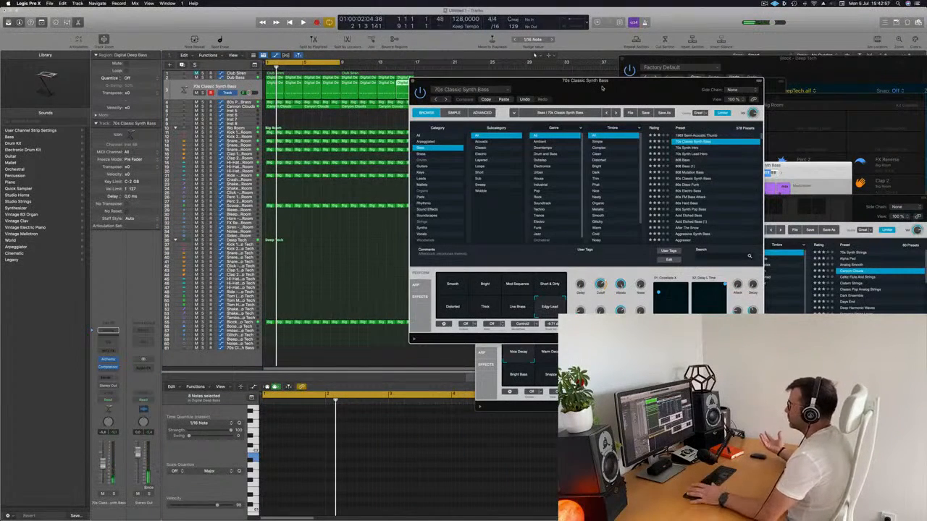
pyautogui.moveTo(602, 87); pyautogui.dragTo(580, 104)
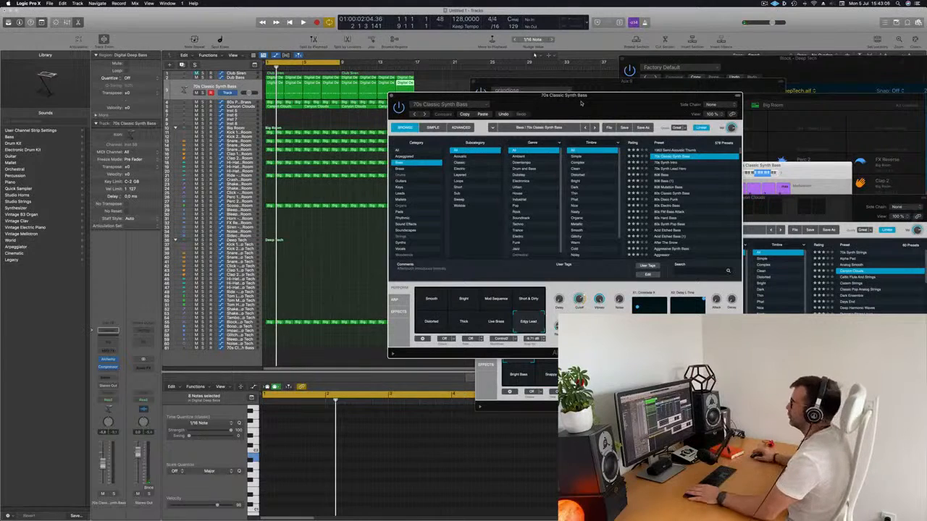
pyautogui.press('space')
pyautogui.moveTo(582, 103); pyautogui.dragTo(570, 99)
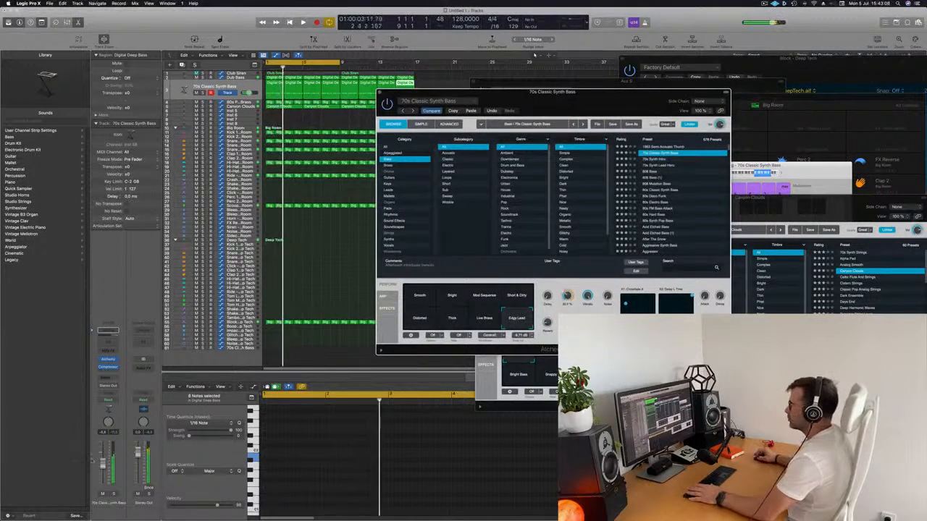
pyautogui.click(565, 293)
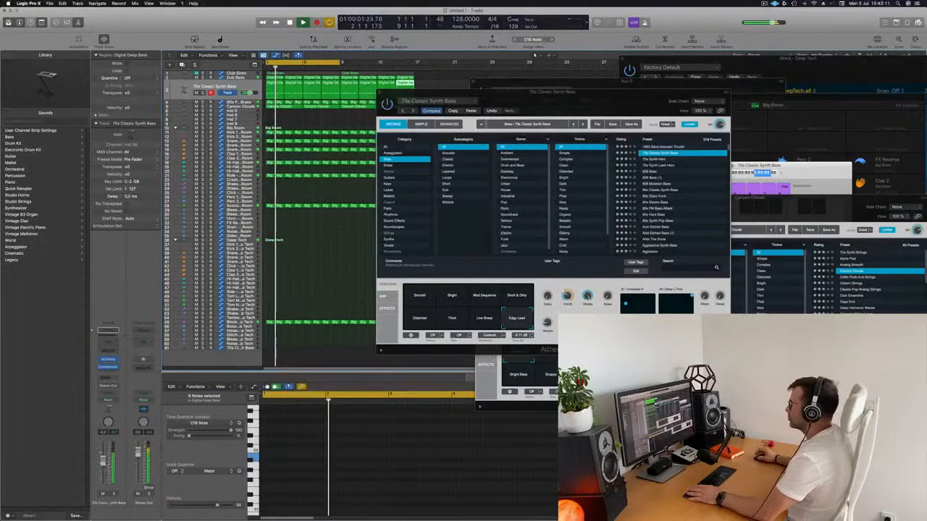
pyautogui.click(508, 307)
pyautogui.click(484, 321)
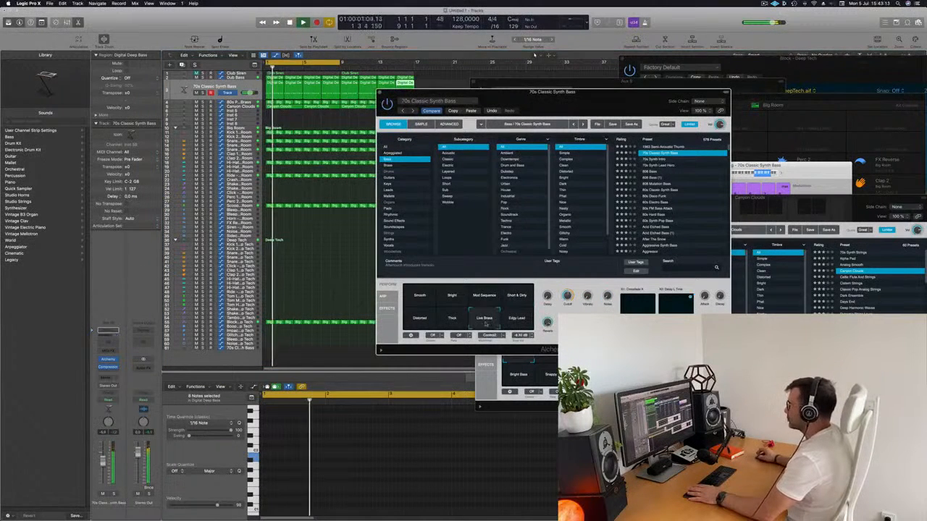
pyautogui.click(456, 320)
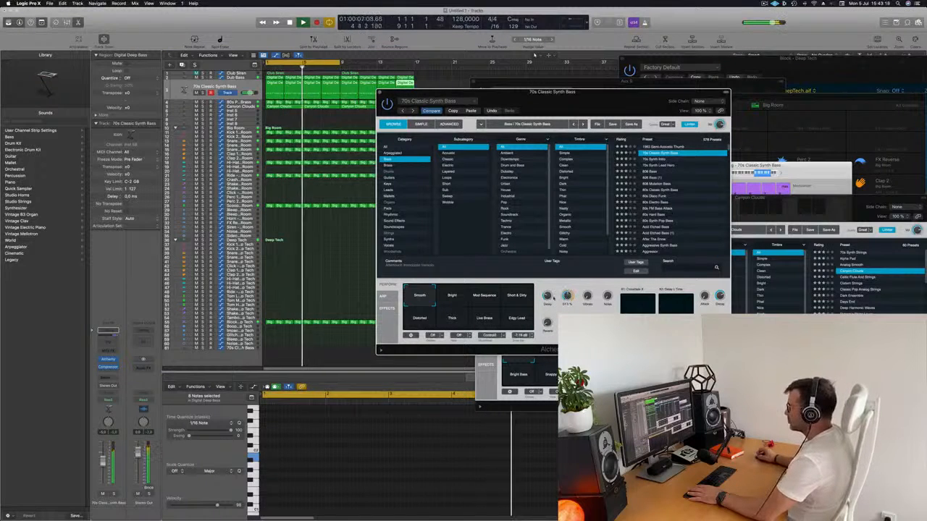
# Lower the 70s Classic Synth Bass track's volume fader while the loop plays.
pyautogui.press('space')
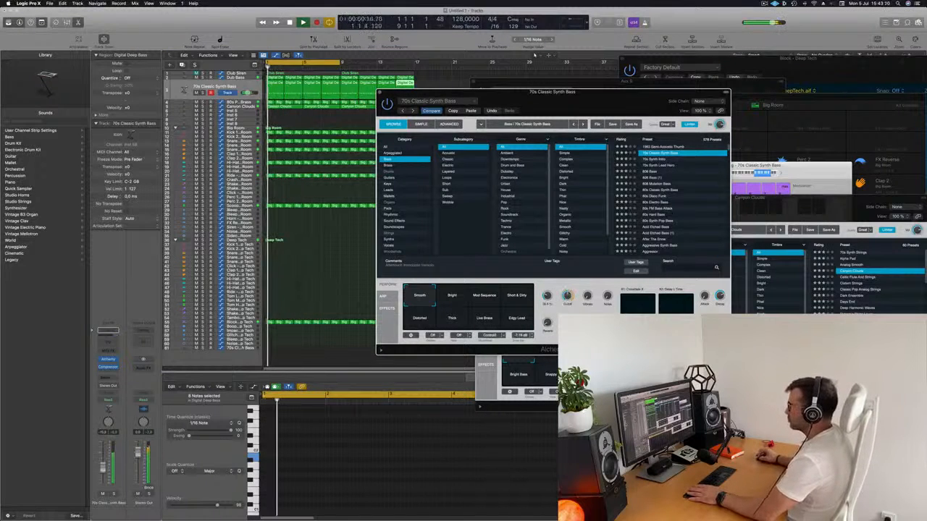
pyautogui.moveTo(103, 461); pyautogui.dragTo(103, 469)
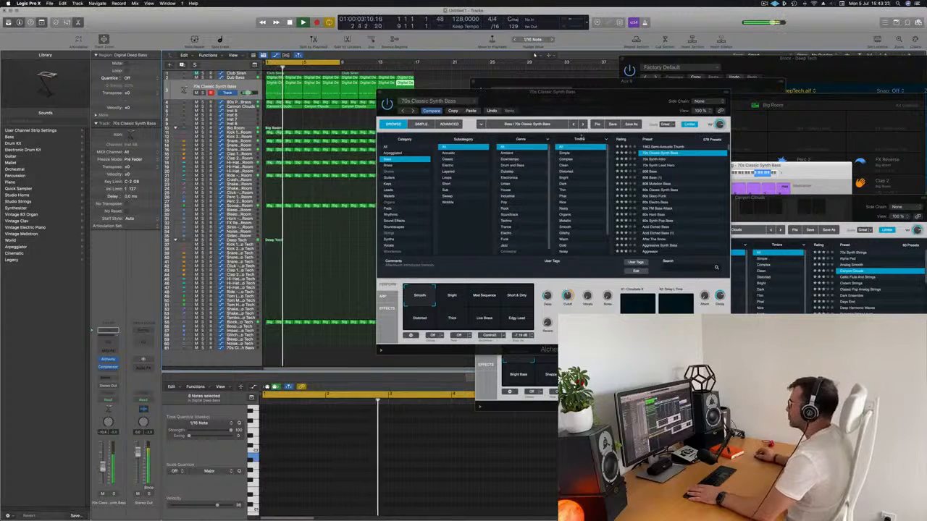
pyautogui.moveTo(461, 101); pyautogui.dragTo(387, 101)
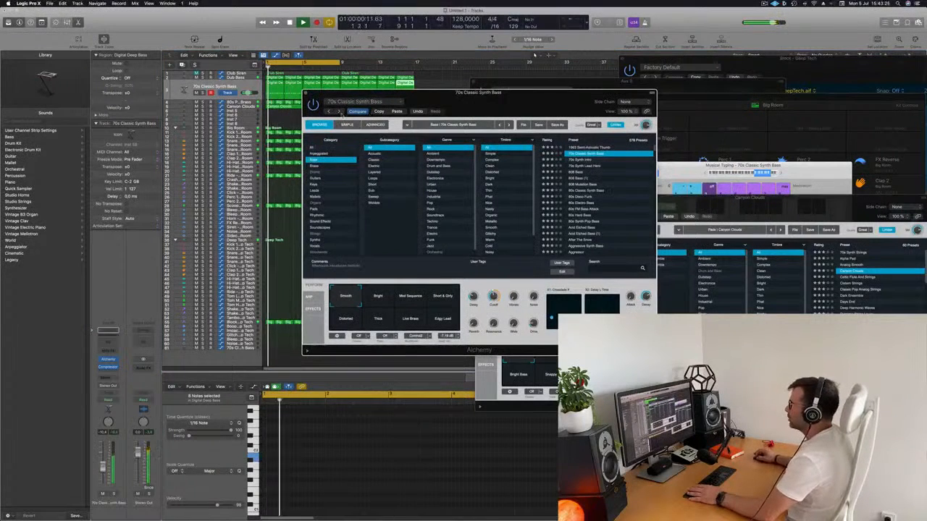
# Audition Alchemy bass presets, including 1963 Semi-Acoustic Thumb, 70s Synth Intro, 808 Bass, 80s Classic Synth Bass and 80s Disco Funk.
pyautogui.click(605, 147)
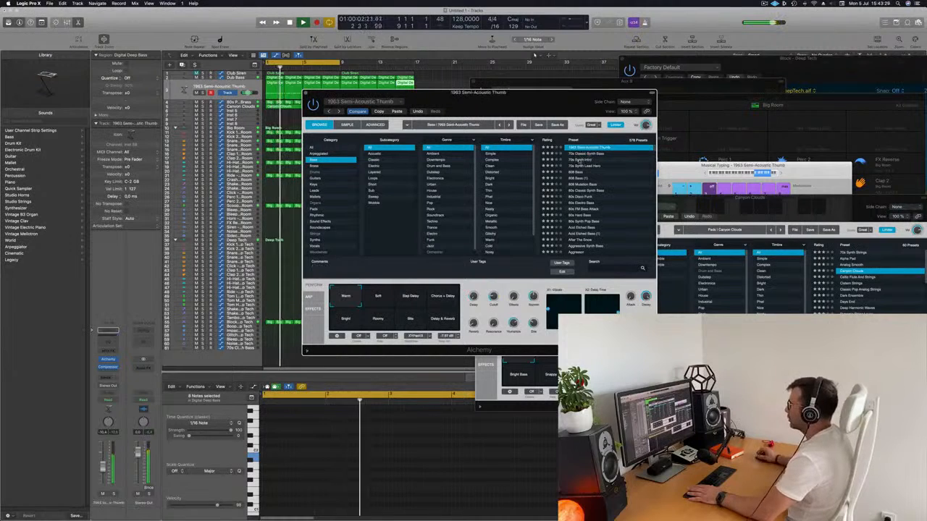
pyautogui.click(579, 159)
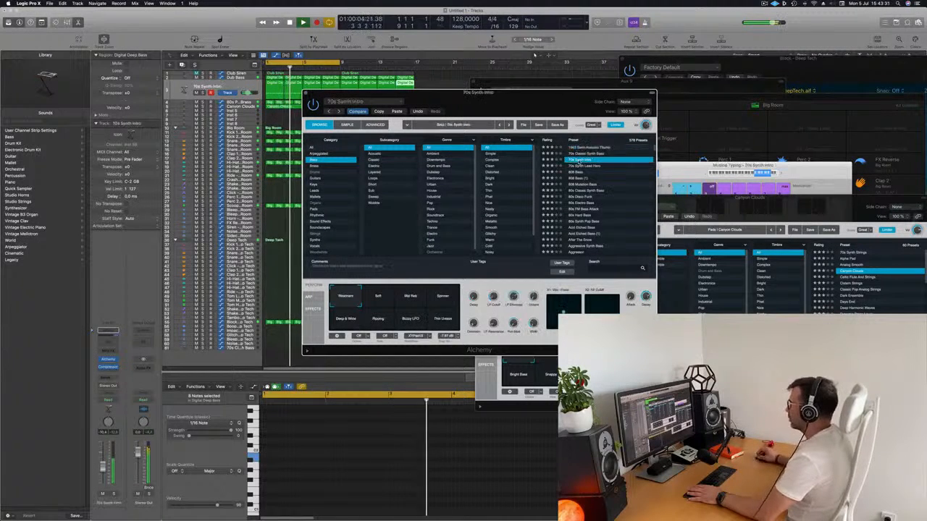
pyautogui.moveTo(554, 115); pyautogui.dragTo(619, 113)
pyautogui.click(596, 167)
pyautogui.click(634, 172)
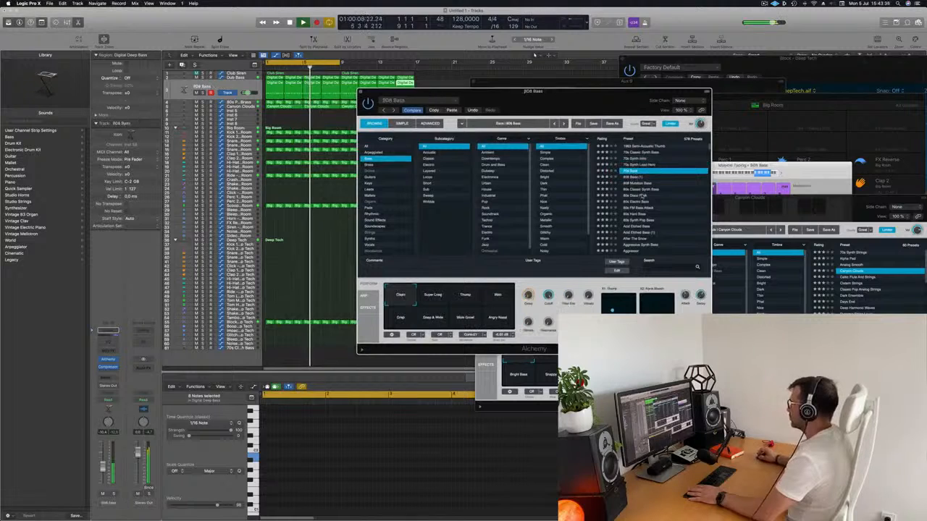
pyautogui.click(641, 190)
pyautogui.click(641, 195)
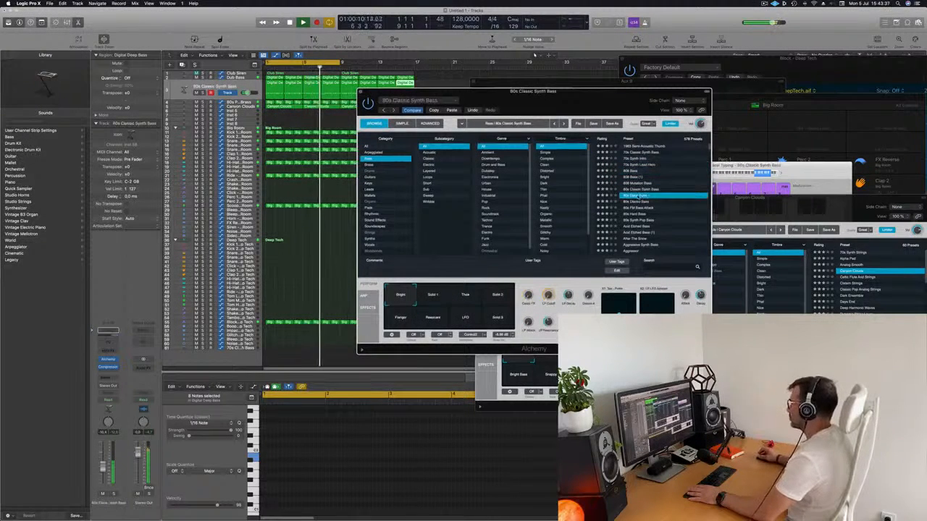
pyautogui.moveTo(588, 136); pyautogui.dragTo(609, 128)
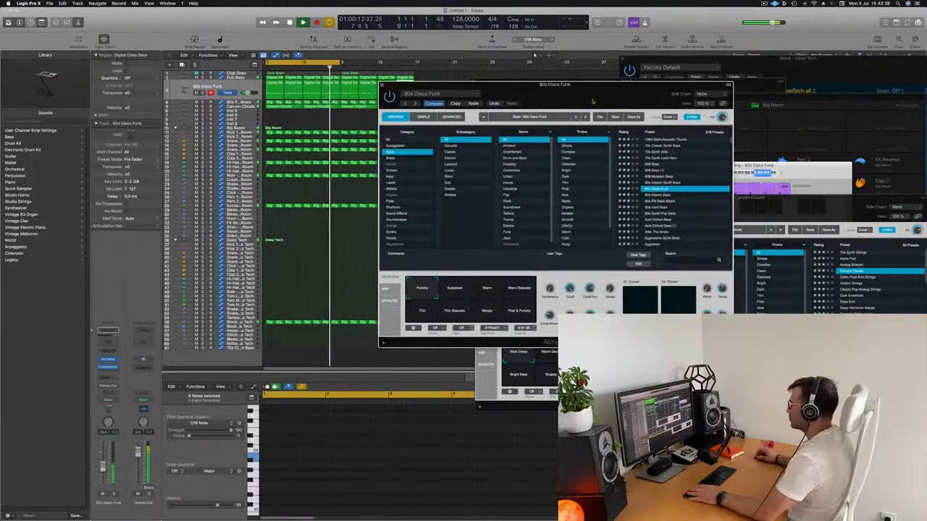
# Audition the bass presets 80s Electro Bass, 80s FM Bass Attack, 80s Hard Bass, 80s Synth Pop Bass, Acid Etched Bass and Aggressive Synth Bass.
pyautogui.moveTo(103, 465); pyautogui.dragTo(102, 463)
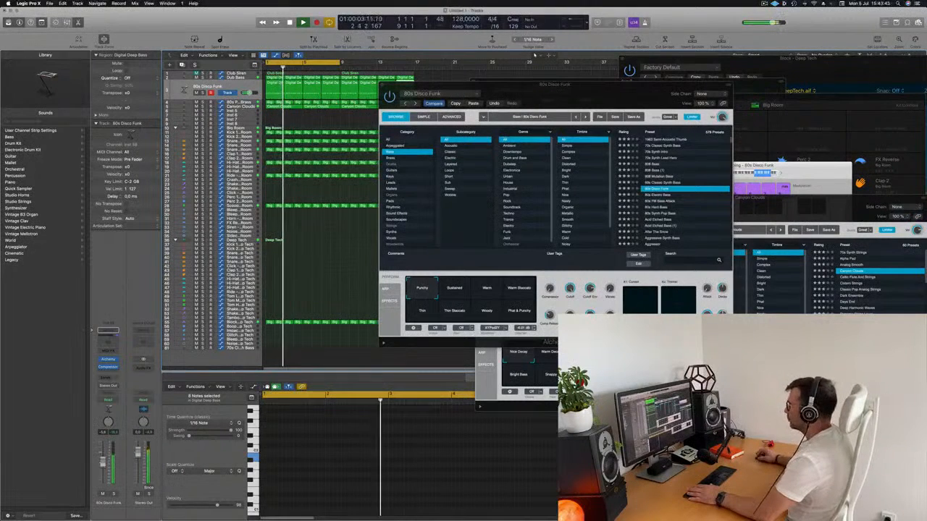
pyautogui.click(655, 194)
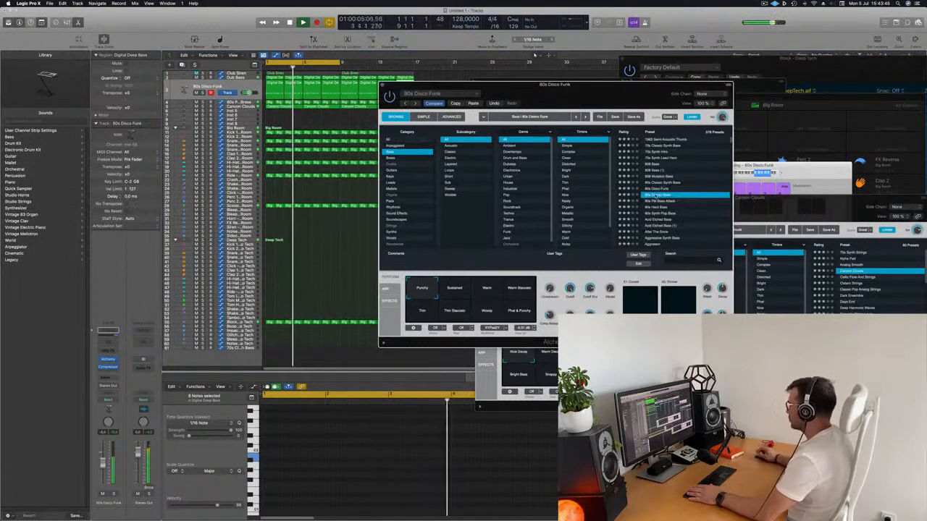
pyautogui.click(660, 201)
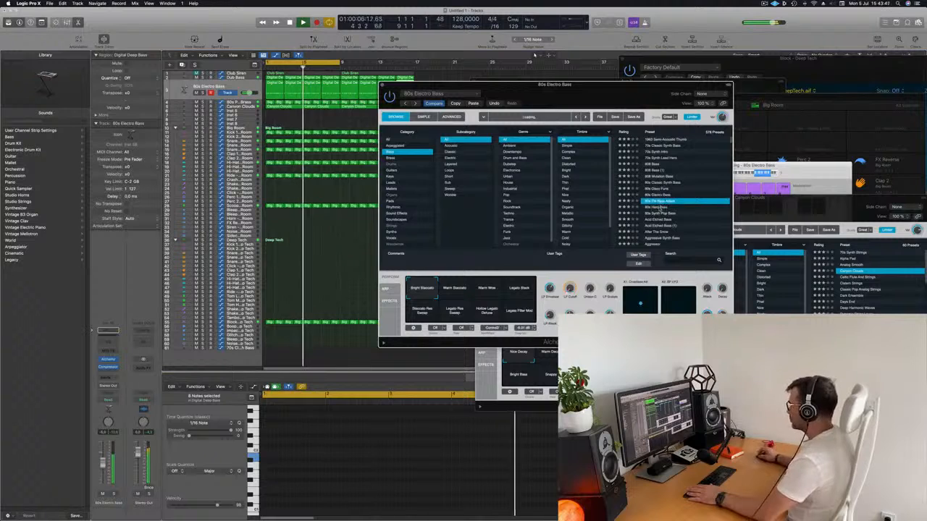
pyautogui.click(660, 208)
pyautogui.scroll(-1, 655, 196)
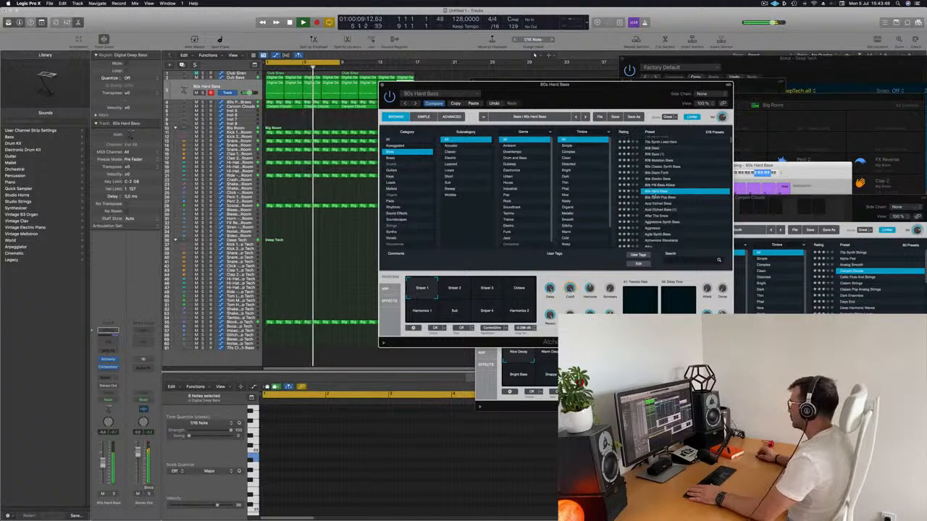
pyautogui.click(658, 198)
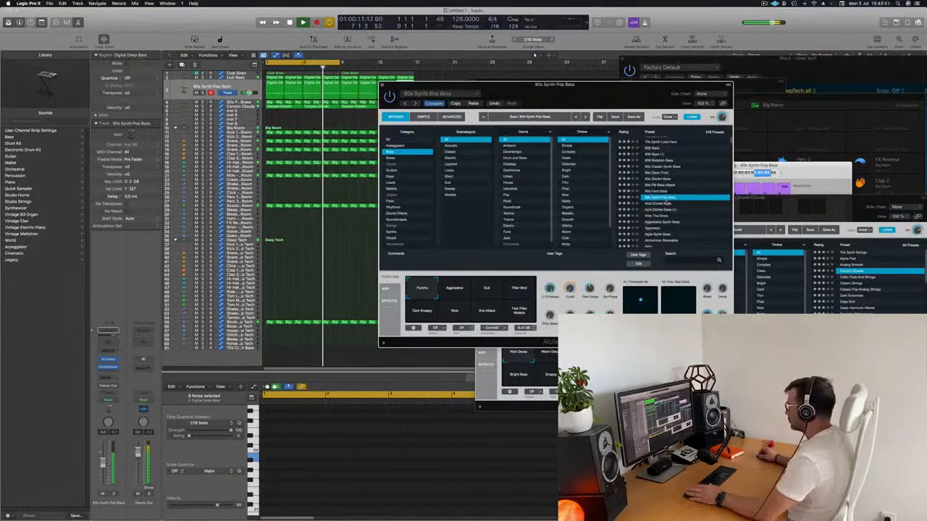
pyautogui.scroll(-1, 659, 199)
pyautogui.click(658, 199)
pyautogui.scroll(-3, 694, 215)
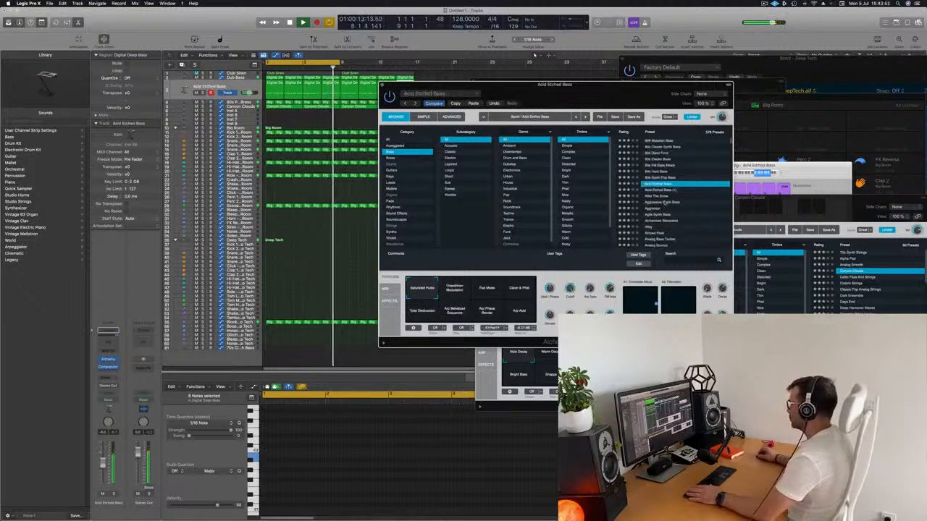
pyautogui.click(657, 202)
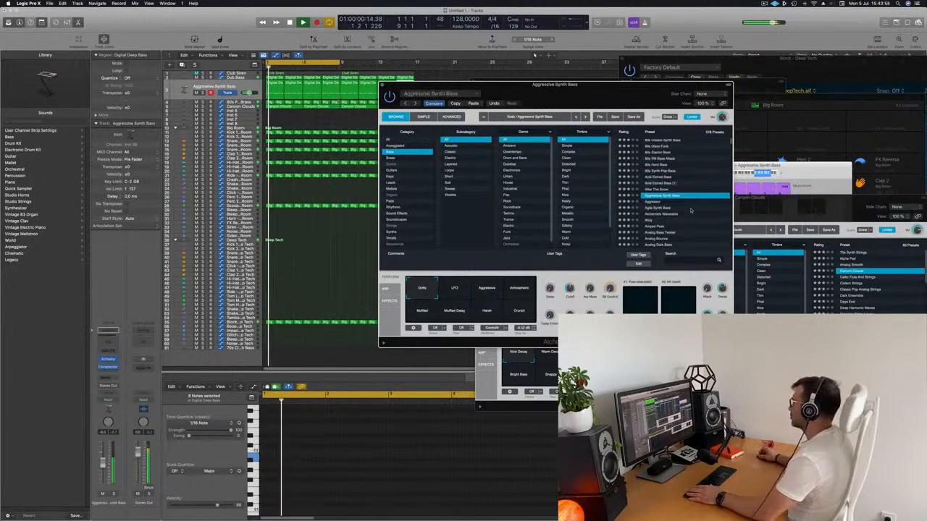
pyautogui.scroll(-2, 662, 202)
# Load the Agile Synth Bass preset on the second bass track and slightly lower the track's volume.
pyautogui.click(658, 201)
pyautogui.scroll(-3, 640, 207)
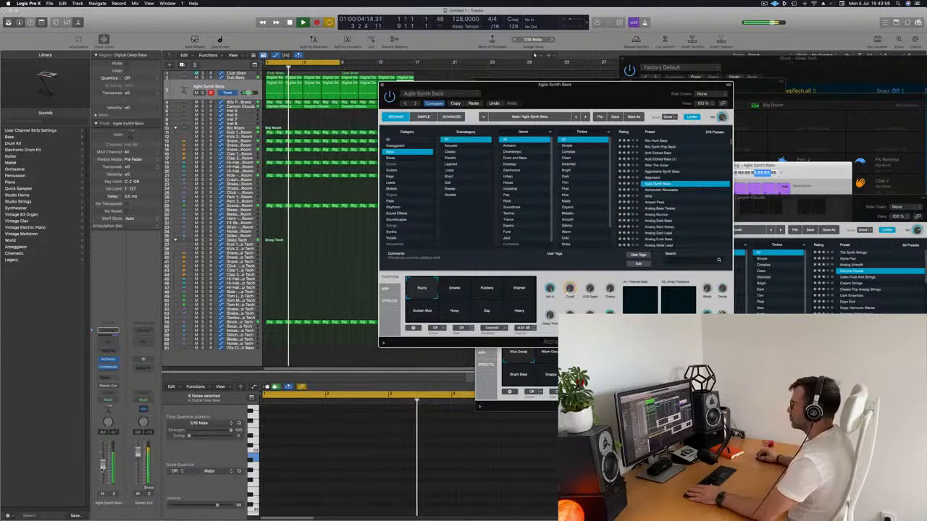
pyautogui.moveTo(103, 462); pyautogui.dragTo(103, 468)
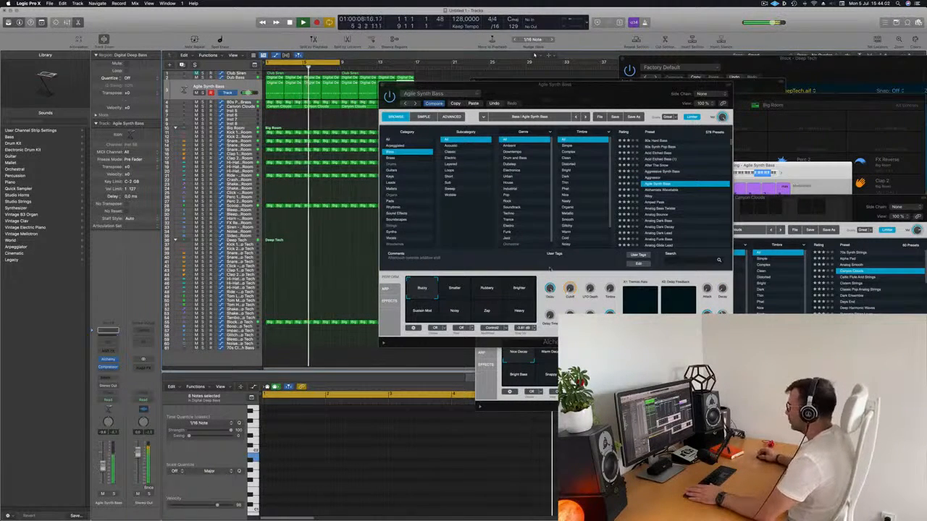
# Try the Cutoff control and audition the Smaller, Rubbery and Brighter variations of Agile Synth Bass, then return to Buzzy.
pyautogui.click(571, 269)
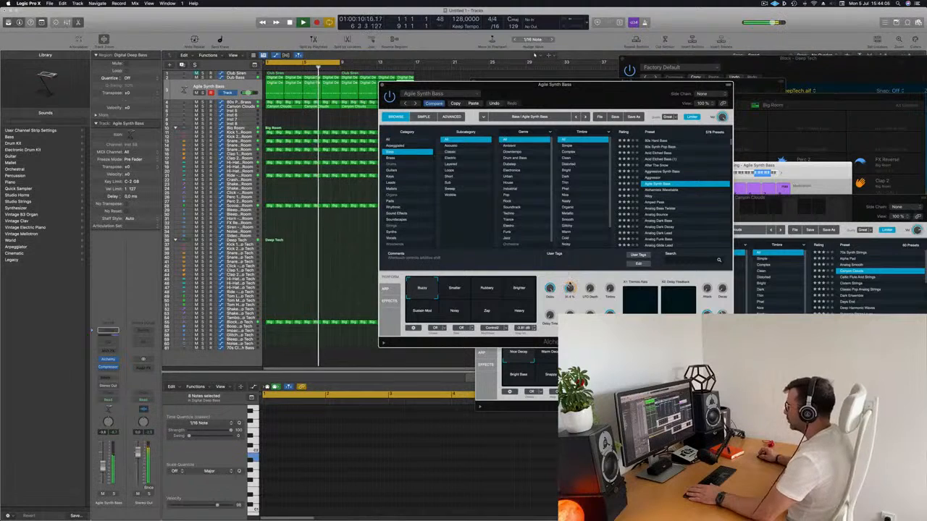
pyautogui.click(462, 291)
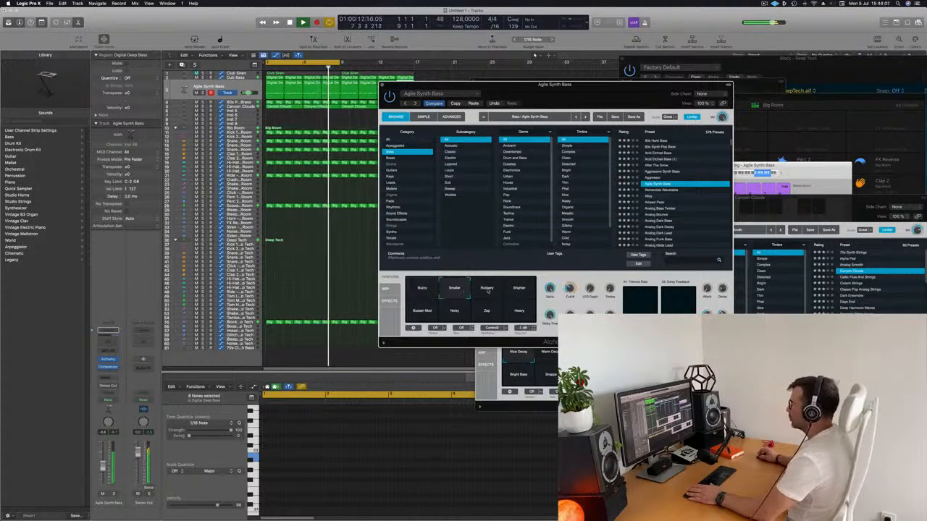
pyautogui.click(488, 290)
pyautogui.click(519, 291)
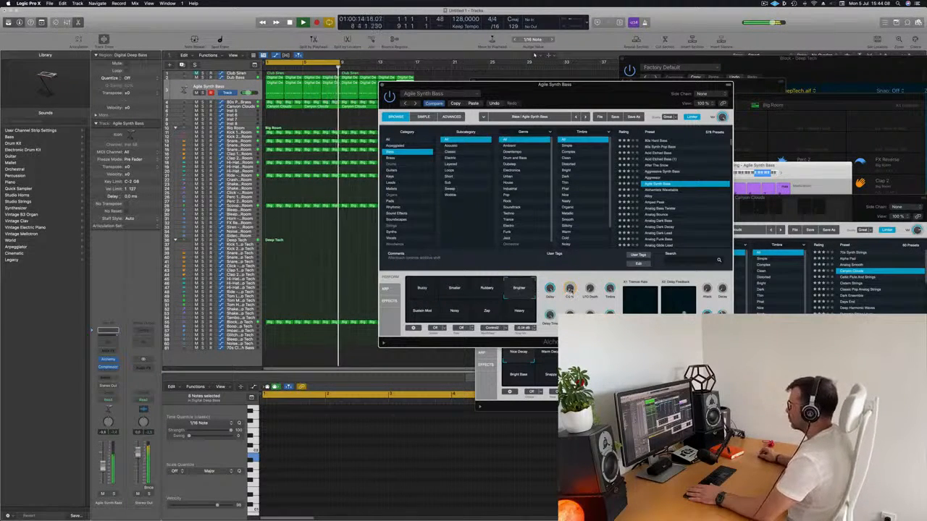
pyautogui.click(422, 290)
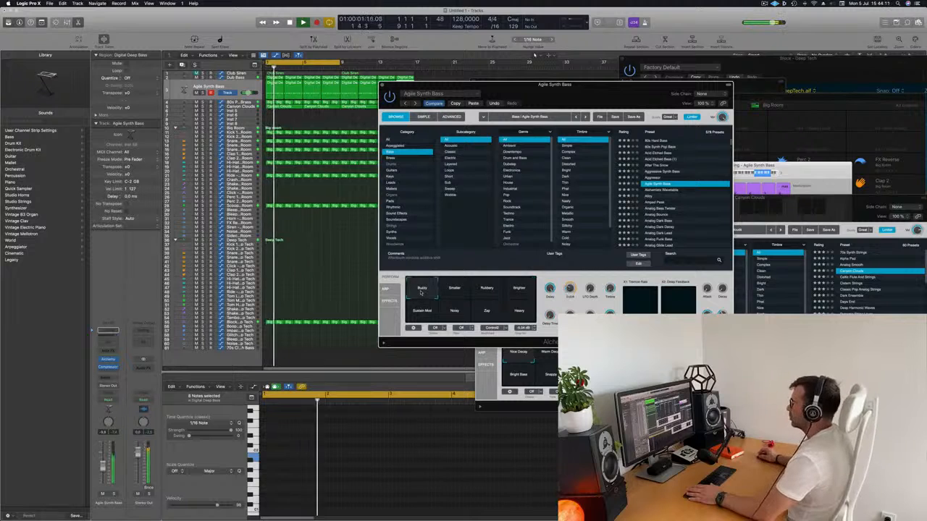
# Uncover the arrangement regions, restart loop playback and mute the Block - Deep Tech track.
pyautogui.moveTo(591, 102); pyautogui.dragTo(640, 107)
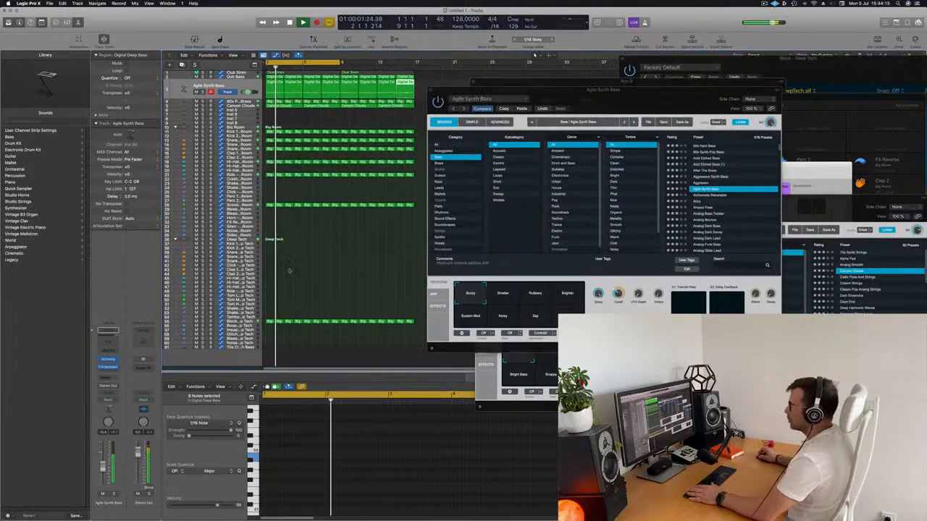
pyautogui.press('space')
pyautogui.press('space')
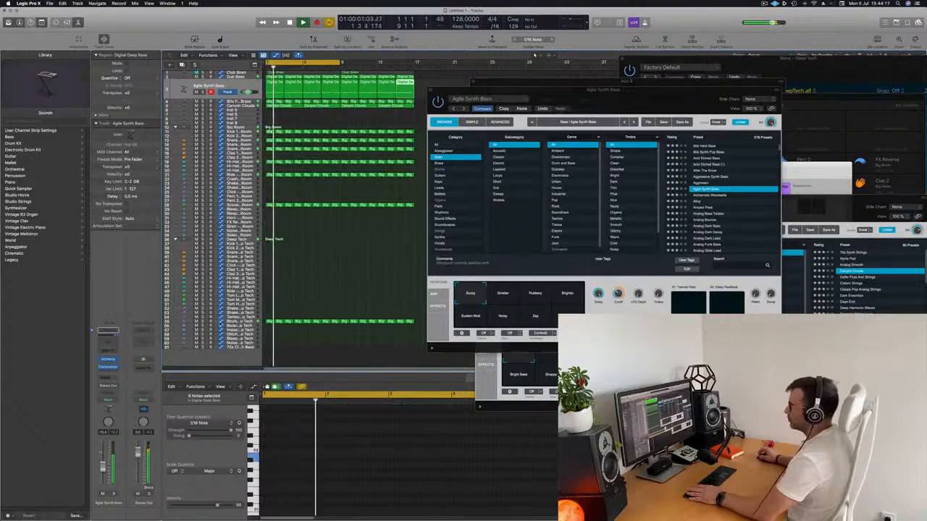
pyautogui.click(305, 321)
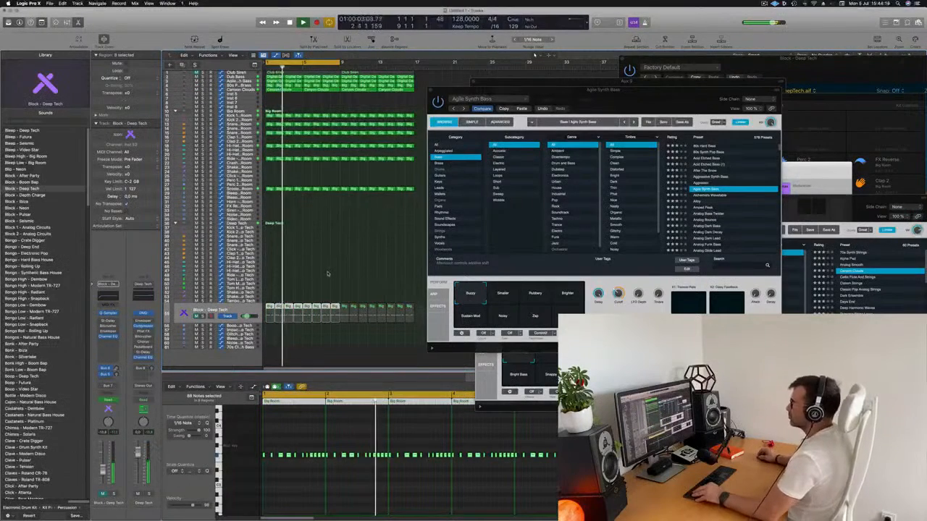
# Move the Agile Synth Bass, SilverVerb and 80s Pop Synth Brass plug-in windows clear of the arrangement.
pyautogui.press('super+Right')
pyautogui.press('super+Right')
pyautogui.press('super+Right')
pyautogui.press('super+Right')
pyautogui.moveTo(662, 94); pyautogui.dragTo(872, 195)
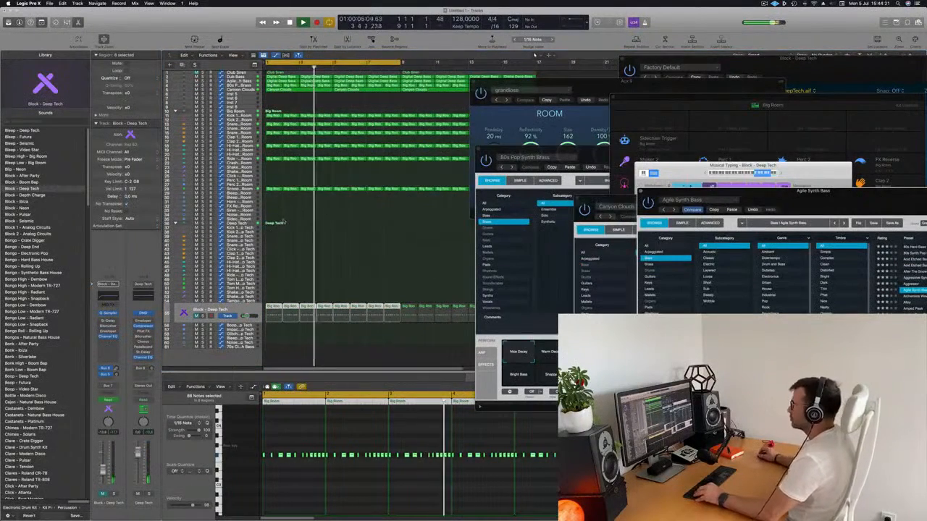
pyautogui.press('super+Left')
pyautogui.click(364, 227)
pyautogui.press('super+Left')
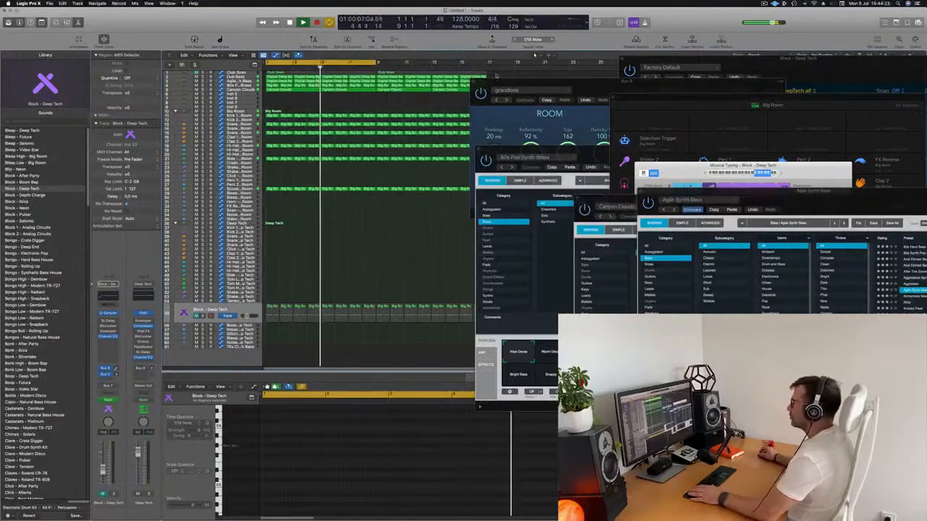
pyautogui.moveTo(543, 81); pyautogui.dragTo(715, 103)
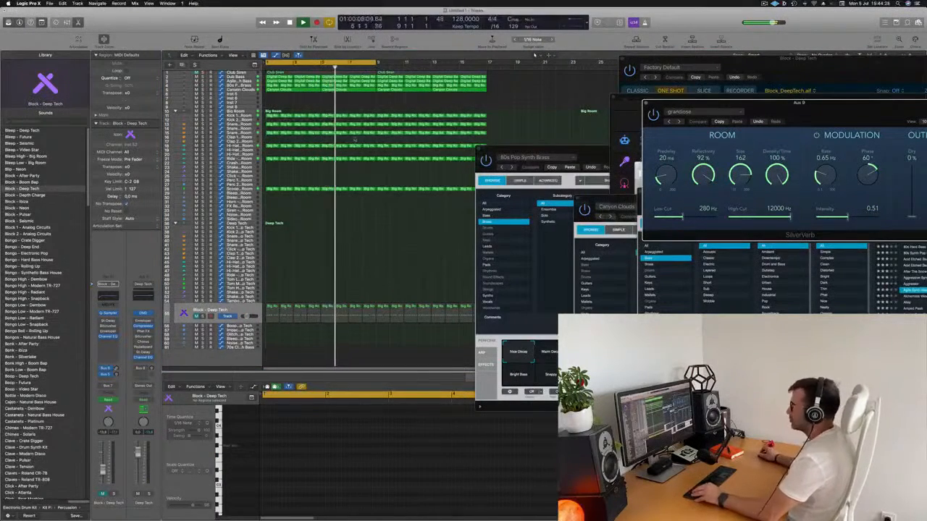
pyautogui.scroll(1, 436, 129)
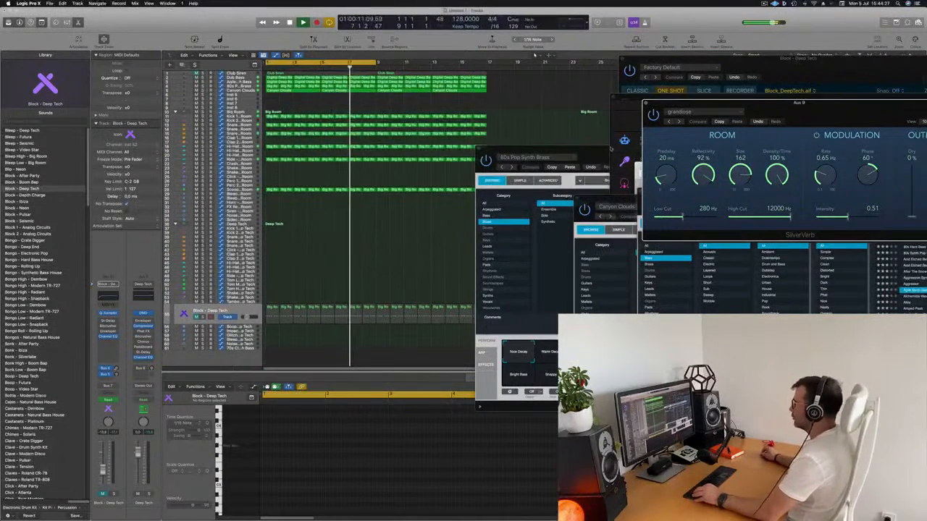
pyautogui.moveTo(507, 149); pyautogui.dragTo(860, 119)
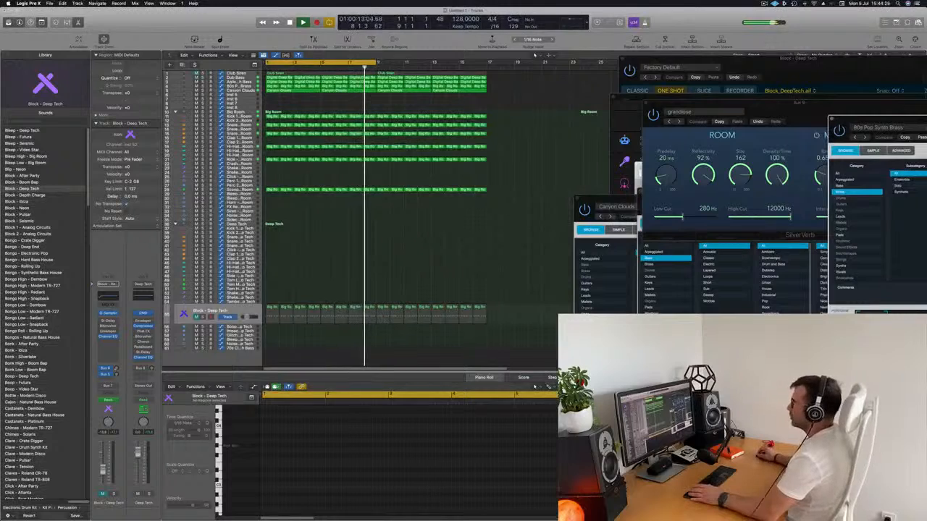
# Extend the cycle range to 16 bars, ending at bar 17, and restart playback from the beginning.
pyautogui.moveTo(376, 62); pyautogui.dragTo(485, 63)
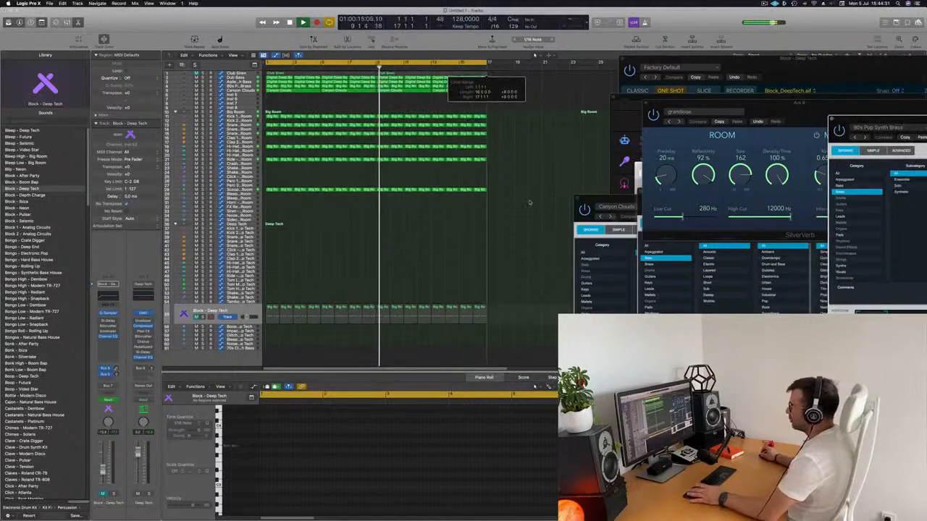
pyautogui.press('space')
pyautogui.press('space')
pyautogui.scroll(2, 364, 258)
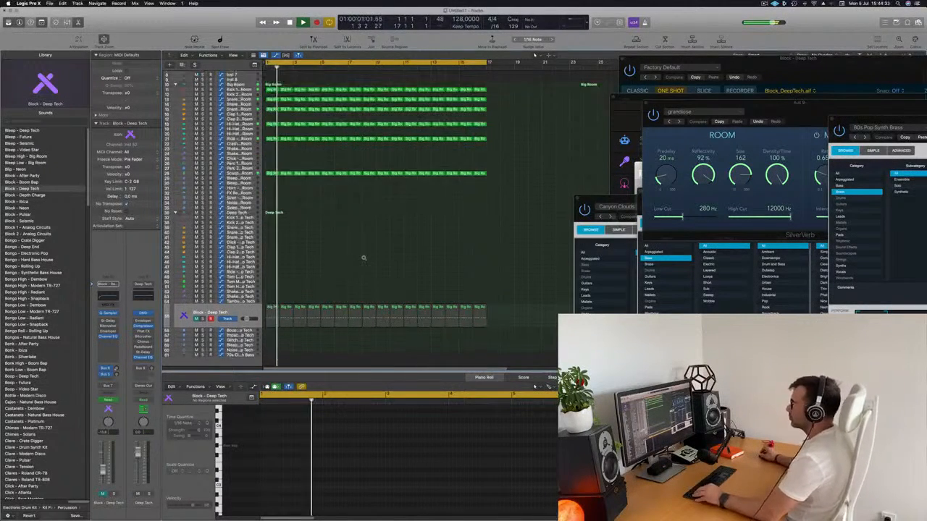
pyautogui.scroll(3, 363, 258)
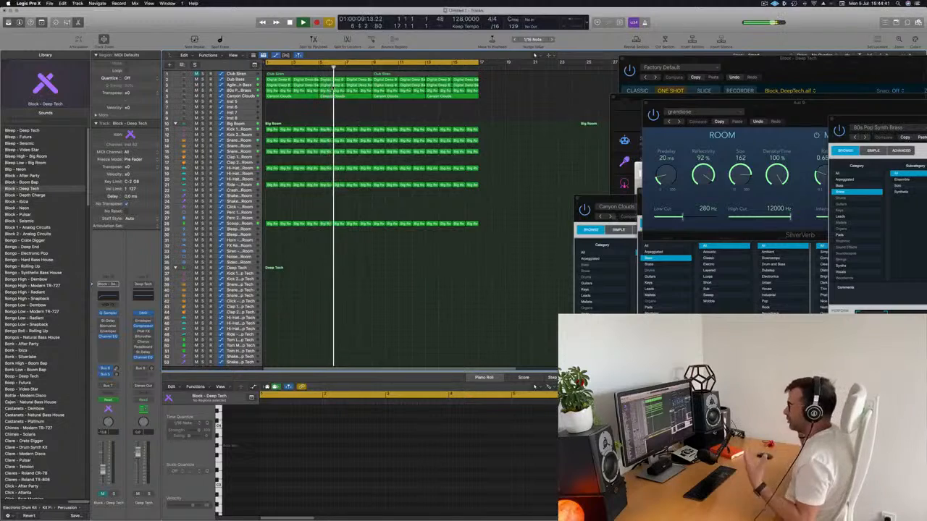
# Rename all regions in the arrangement after their track names.
pyautogui.press('super+a')
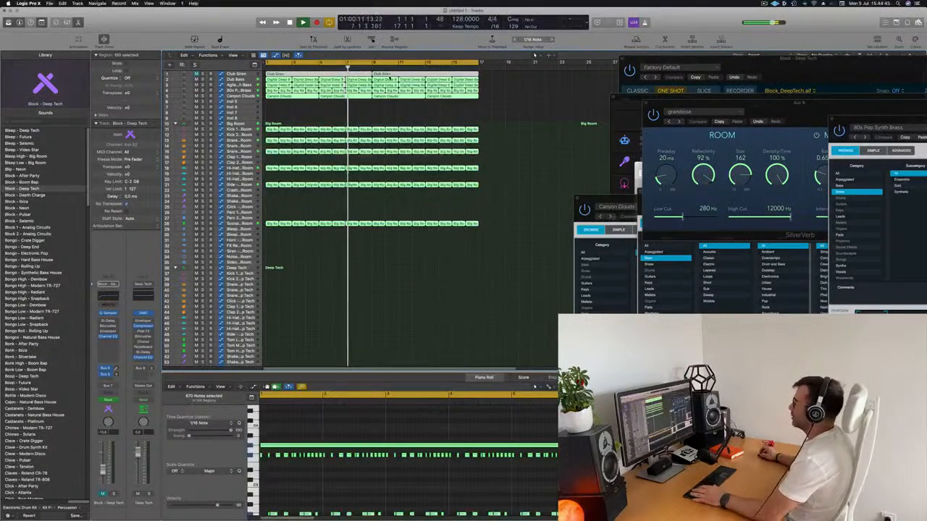
pyautogui.rightClick(394, 77)
pyautogui.click(397, 79)
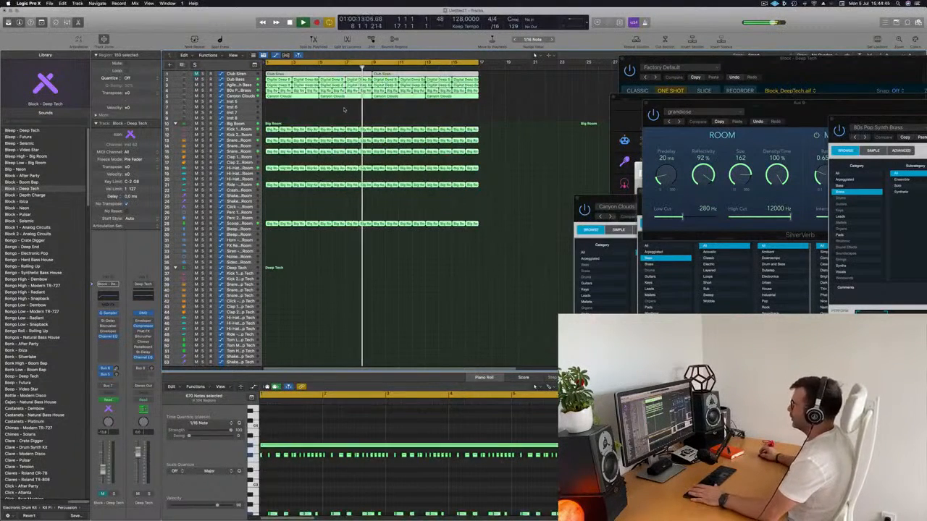
pyautogui.click(345, 110)
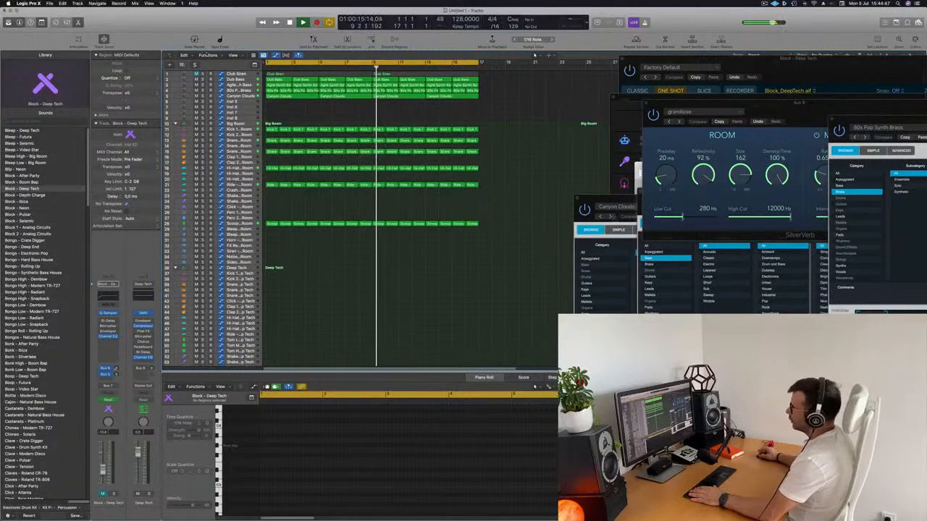
# Unmute the Club Siren track and play the loop from the start with that track selected.
pyautogui.click(197, 74)
pyautogui.press('space')
pyautogui.press('space')
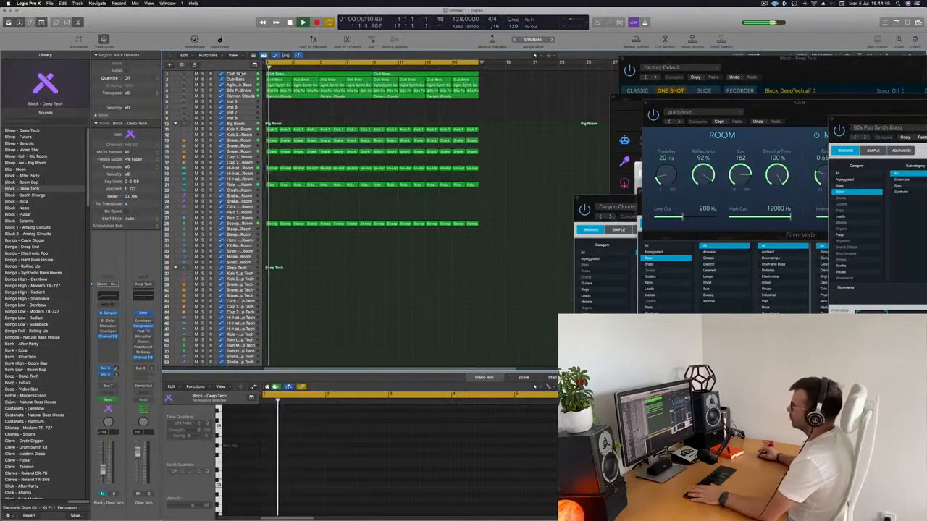
pyautogui.click(236, 74)
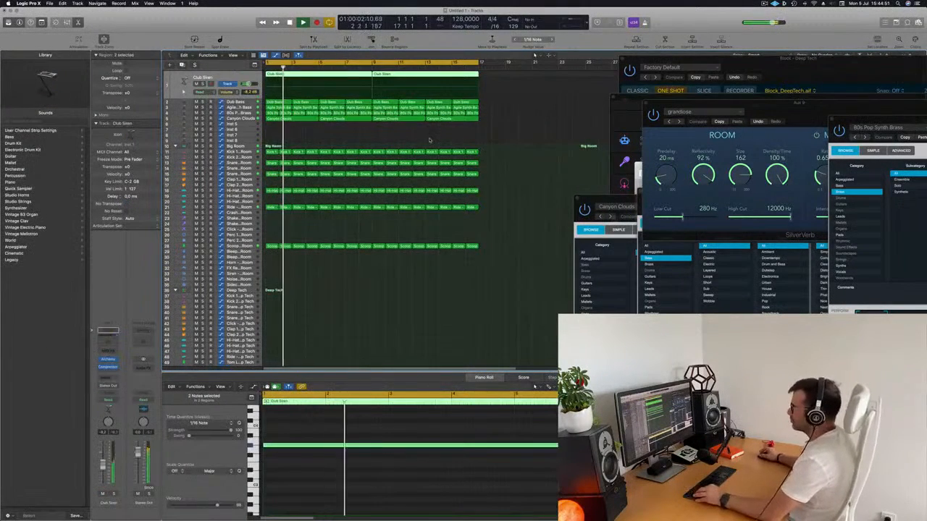
pyautogui.press('super+Left')
pyautogui.press('super+Right')
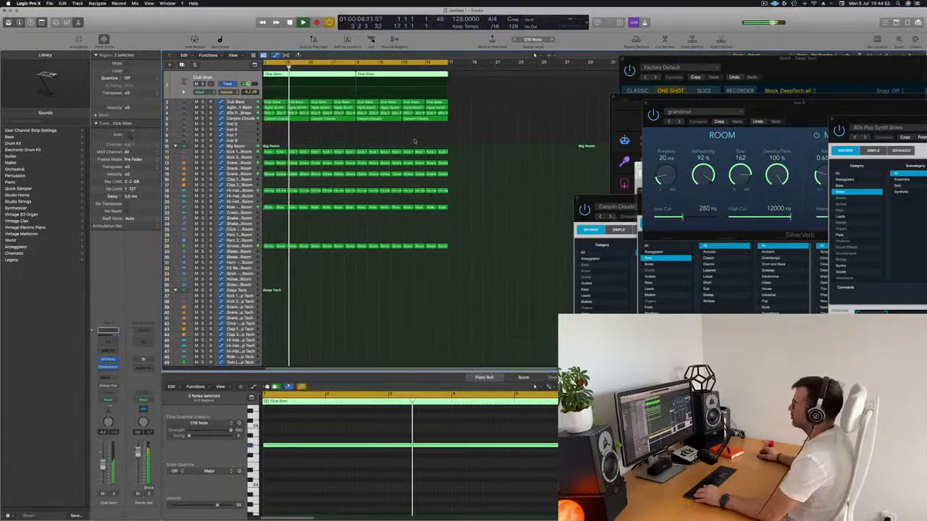
pyautogui.click(357, 138)
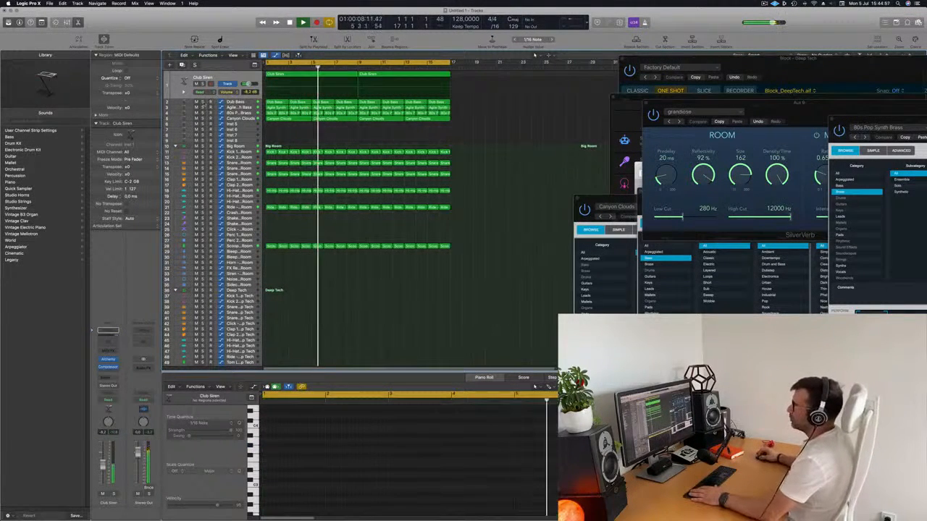
# Select the Agile Synth Bass track, open its Alchemy instrument and reposition the Canyon Clouds window.
pyautogui.click(235, 108)
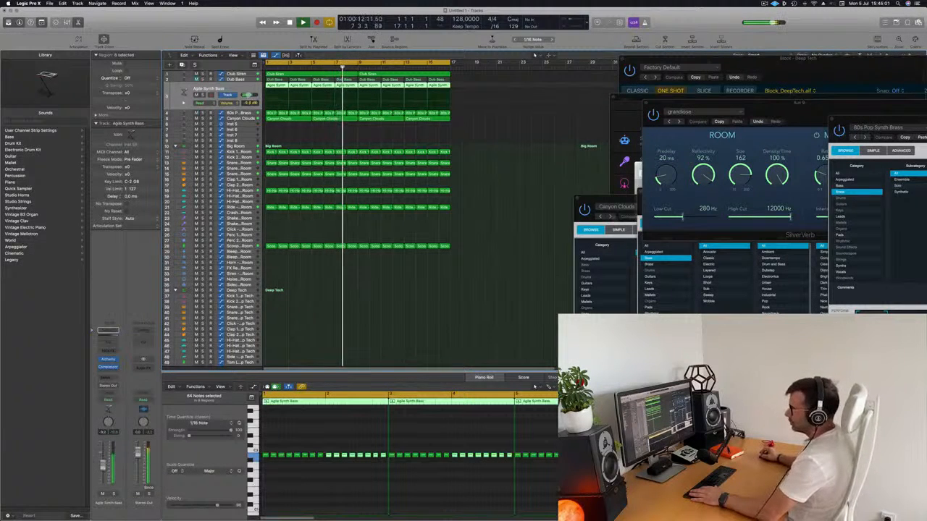
pyautogui.click(107, 360)
pyautogui.moveTo(639, 201); pyautogui.dragTo(526, 180)
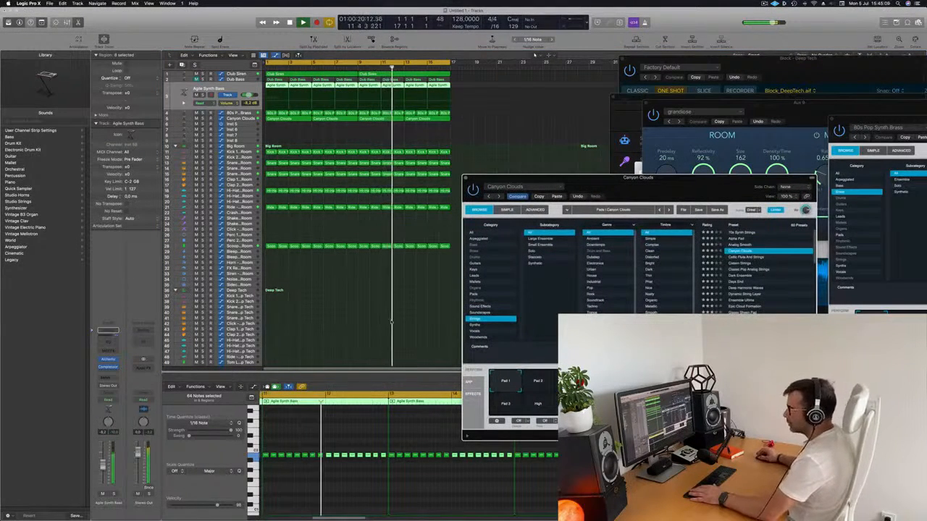
# Select the 80s Pop Synth Brass track and open its Alchemy instrument.
pyautogui.click(235, 117)
pyautogui.click(246, 92)
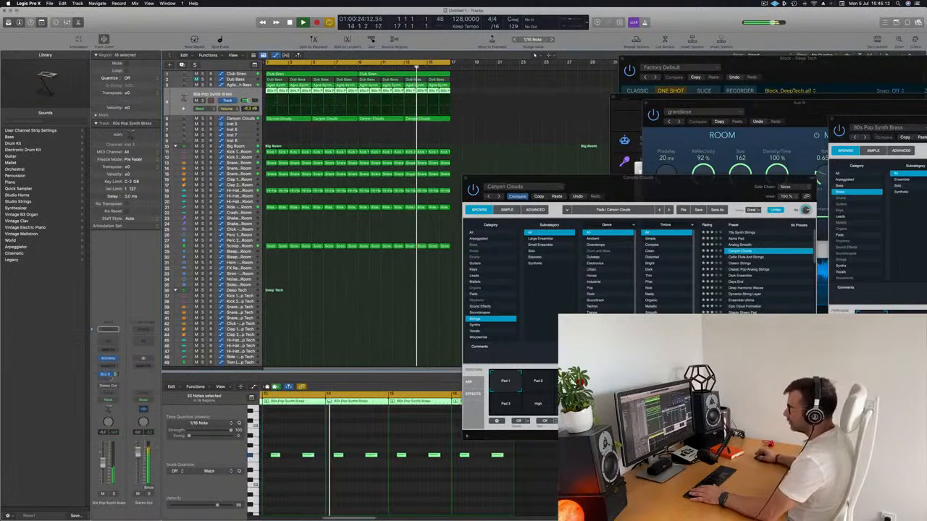
pyautogui.click(107, 359)
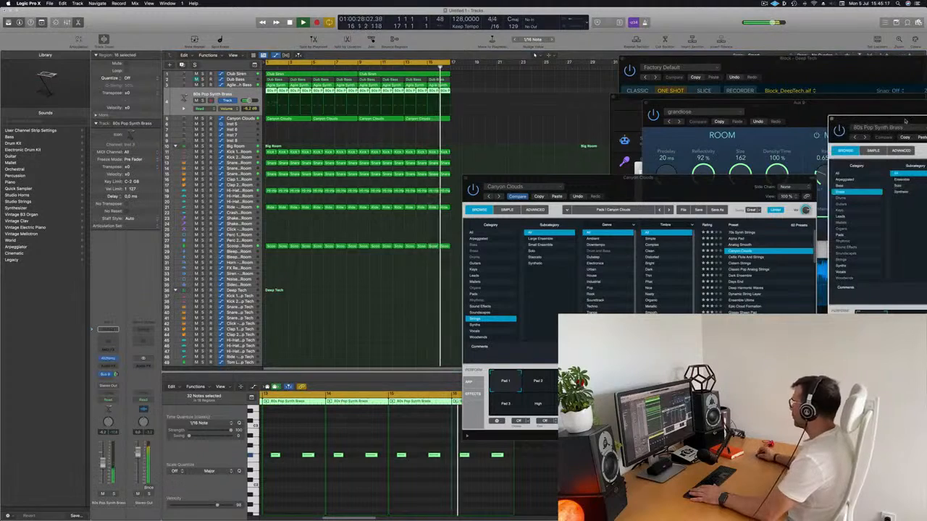
# Review the Alchemy settings of the 80s Pop Synth Brass and Agile Synth Bass tracks while the loop plays, leaving both instruments open.
pyautogui.moveTo(895, 117); pyautogui.dragTo(210, 180)
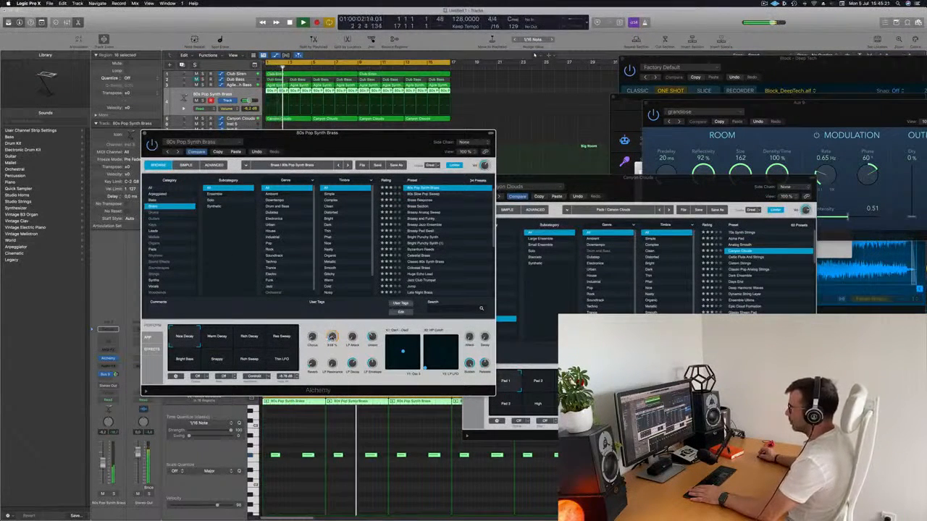
pyautogui.click(144, 134)
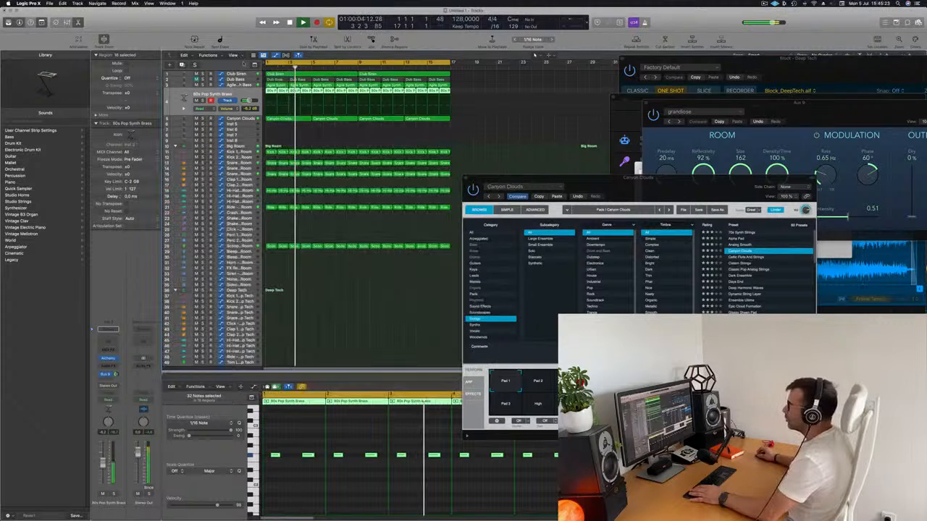
pyautogui.press('Up')
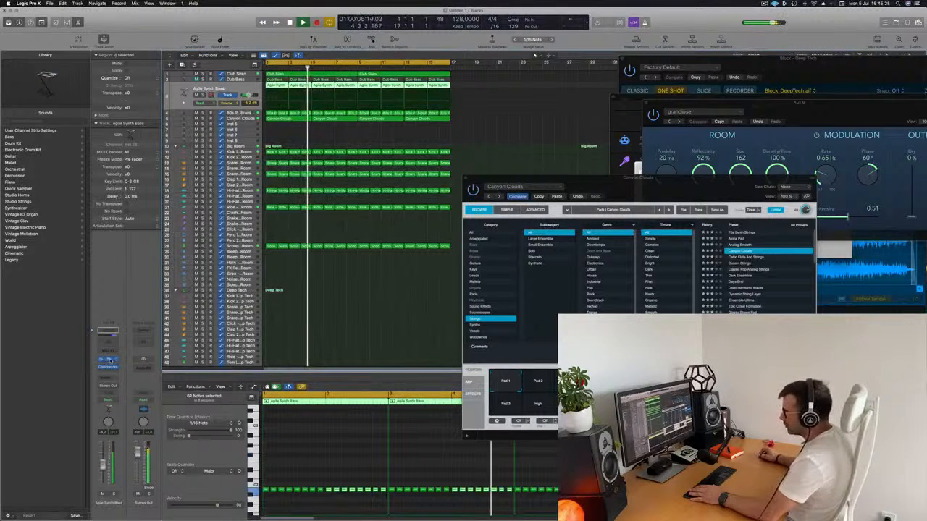
pyautogui.click(110, 361)
pyautogui.moveTo(789, 187); pyautogui.dragTo(505, 143)
pyautogui.press('Return')
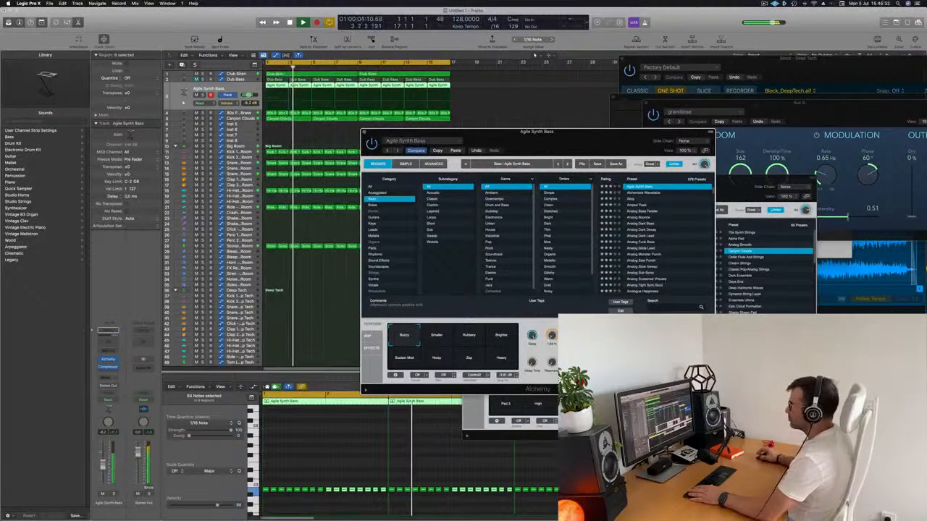
pyautogui.moveTo(505, 133); pyautogui.dragTo(542, 117)
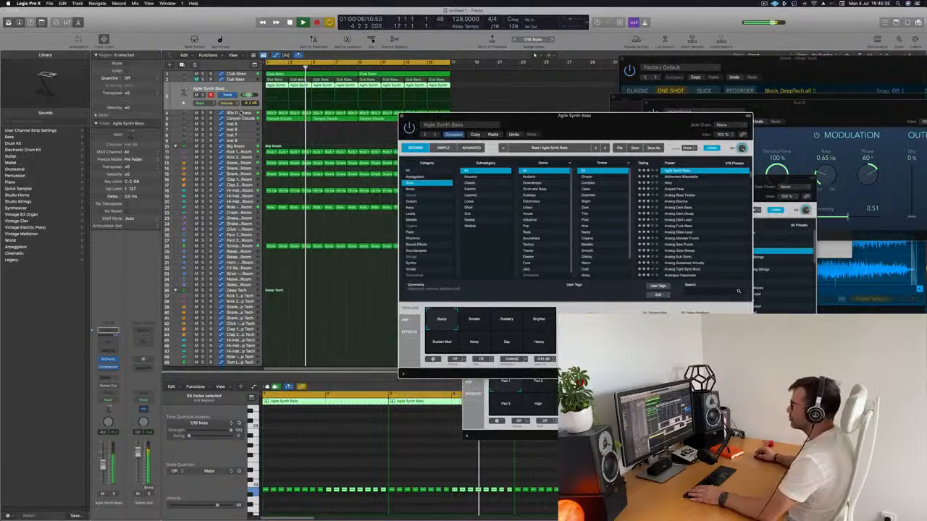
pyautogui.click(241, 113)
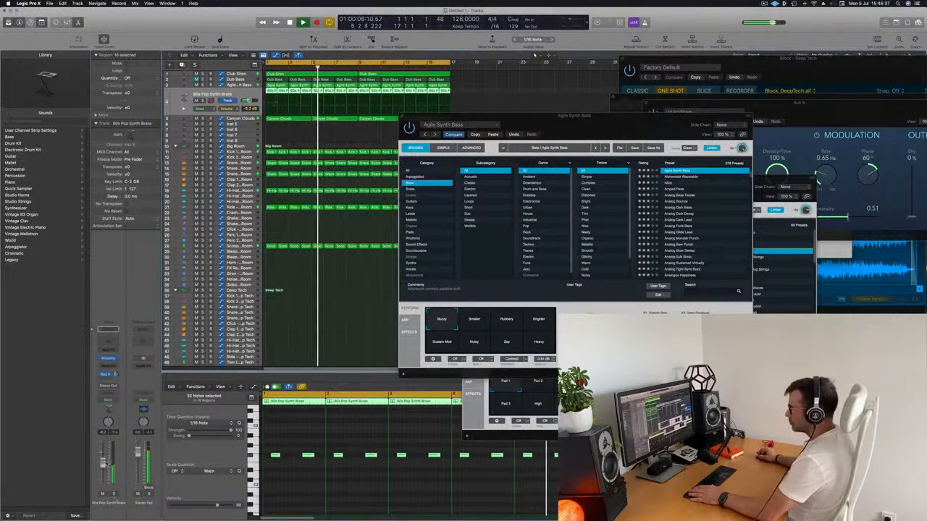
pyautogui.click(108, 358)
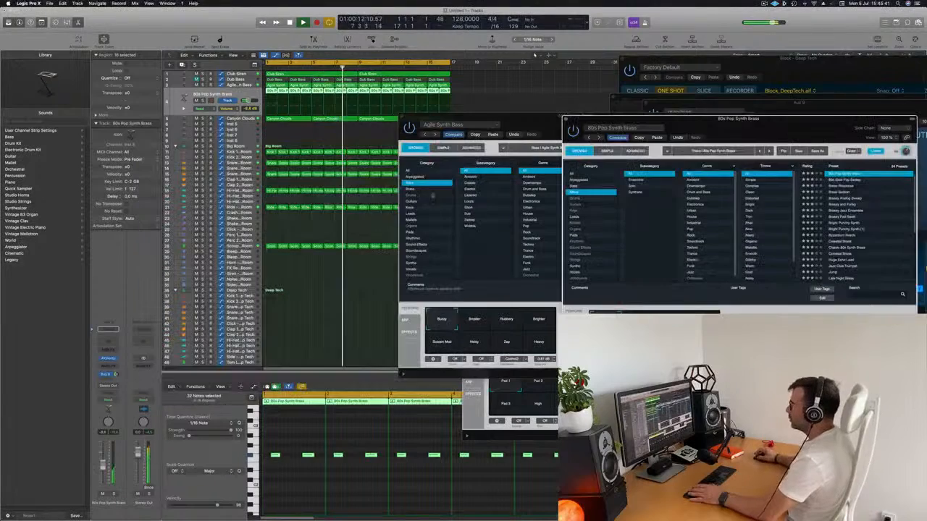
# Boost the 75 Hz band in the Channel EQ of the Kick 1 - Big Room track and close the EQ.
pyautogui.click(238, 152)
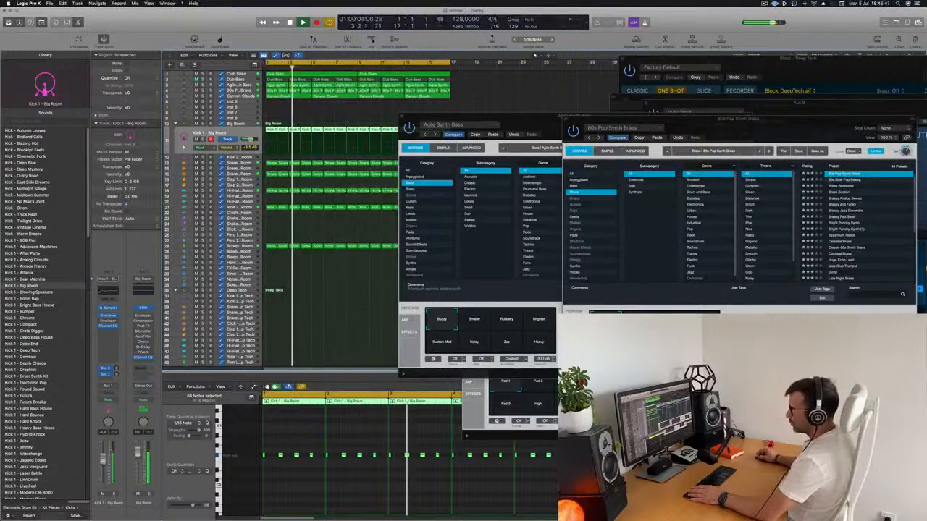
pyautogui.click(107, 326)
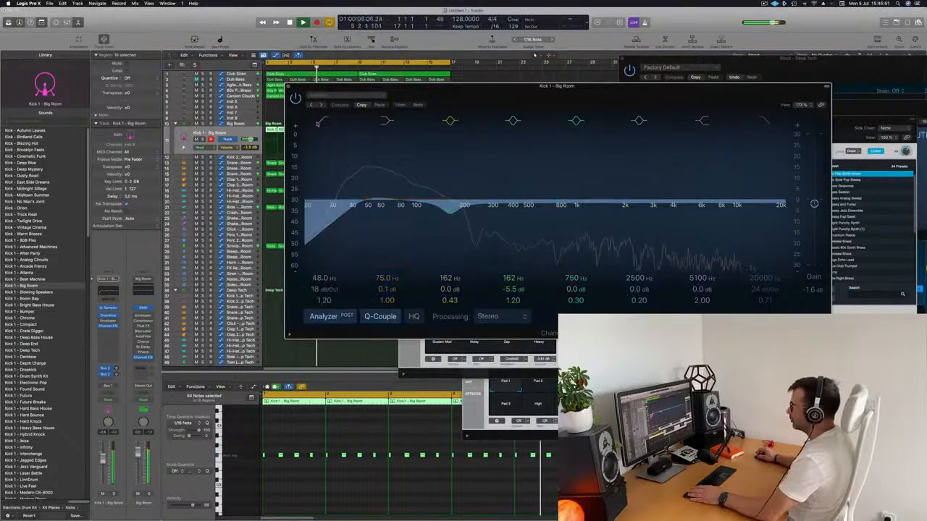
pyautogui.moveTo(394, 202); pyautogui.dragTo(396, 194)
pyautogui.click(291, 87)
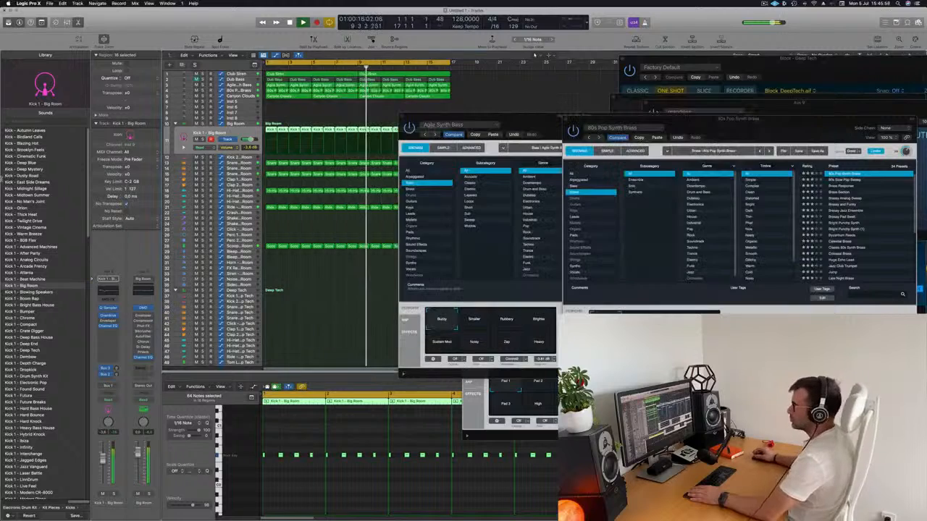
# Adjust the fourth performance knob in the 80s Pop Synth Brass Alchemy, close it and move the Agile Synth Bass window off the arrangement.
pyautogui.click(246, 91)
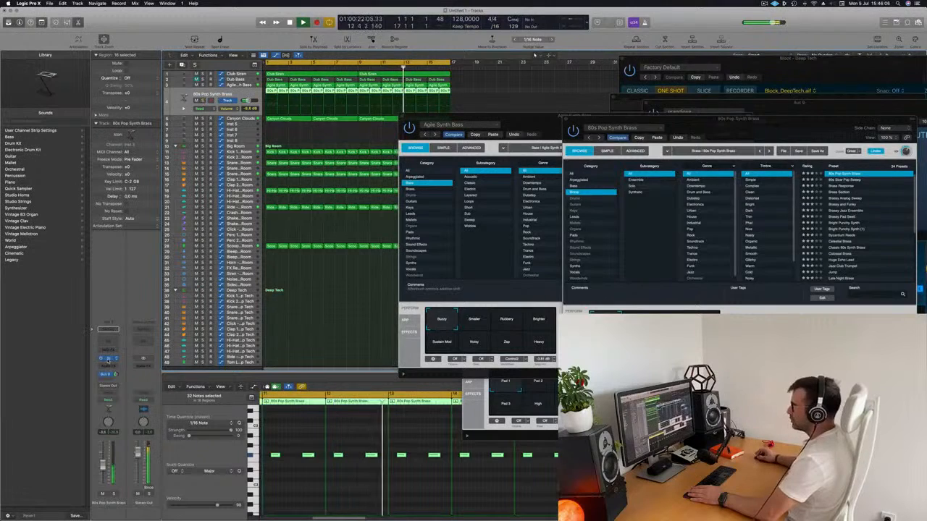
pyautogui.click(108, 359)
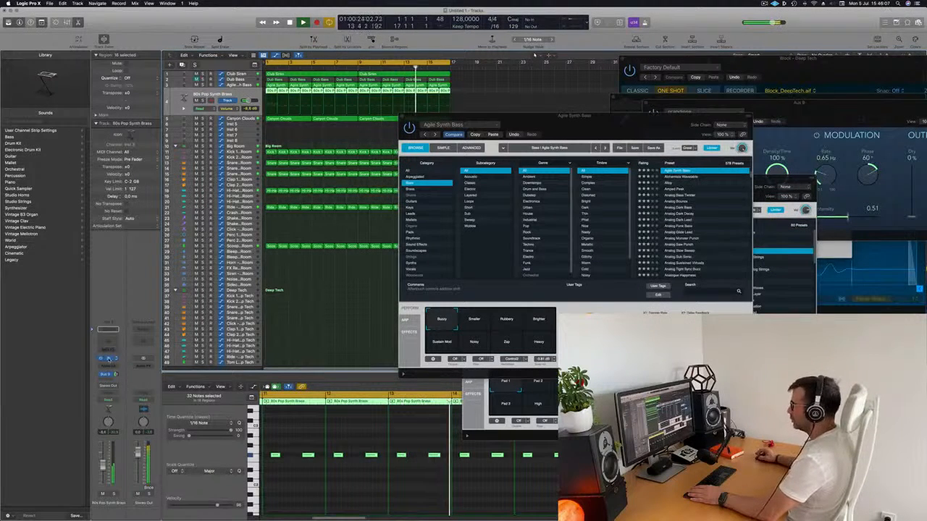
pyautogui.moveTo(657, 116); pyautogui.dragTo(485, 105)
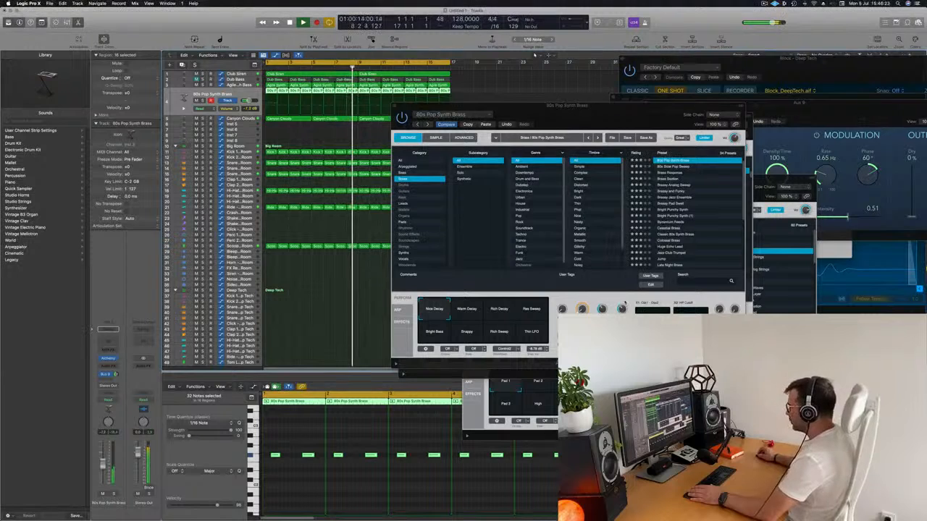
pyautogui.click(623, 309)
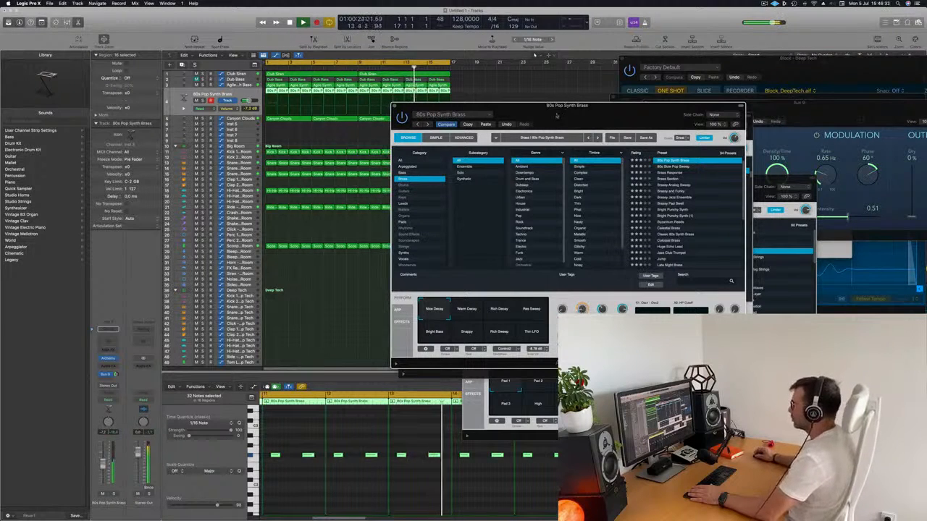
pyautogui.moveTo(556, 115); pyautogui.dragTo(602, 131)
pyautogui.click(439, 120)
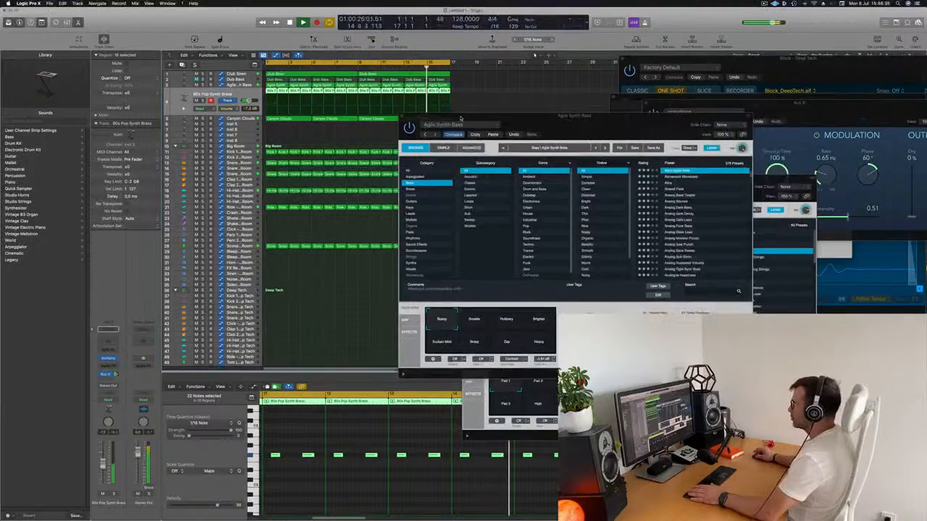
pyautogui.moveTo(456, 116); pyautogui.dragTo(610, 160)
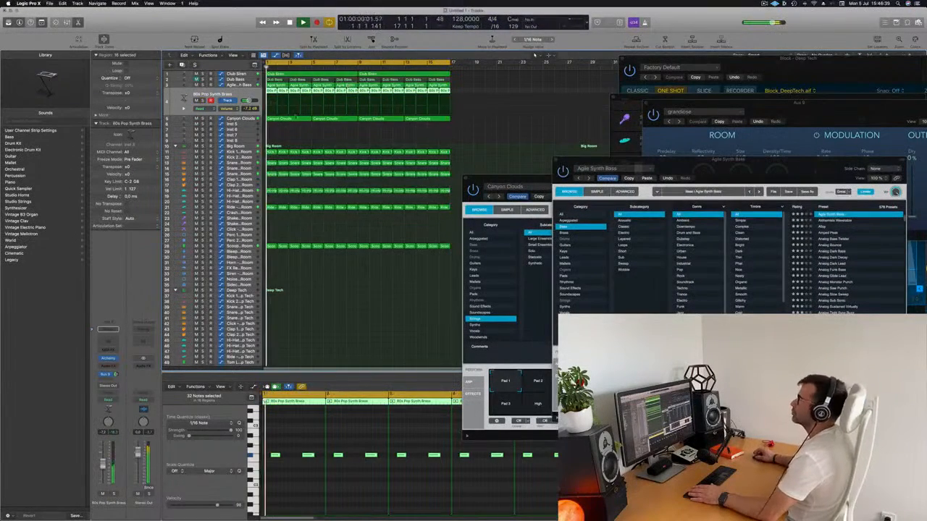
# Add a send to Bus 9 (Aux 9) on the Canyon Clouds track and raise its send level.
pyautogui.press('Down')
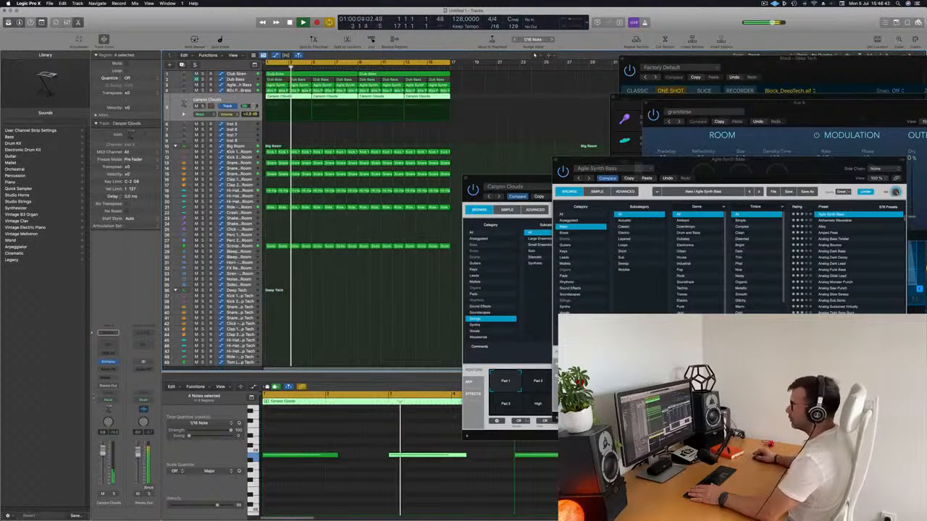
pyautogui.click(108, 377)
pyautogui.moveTo(120, 385)
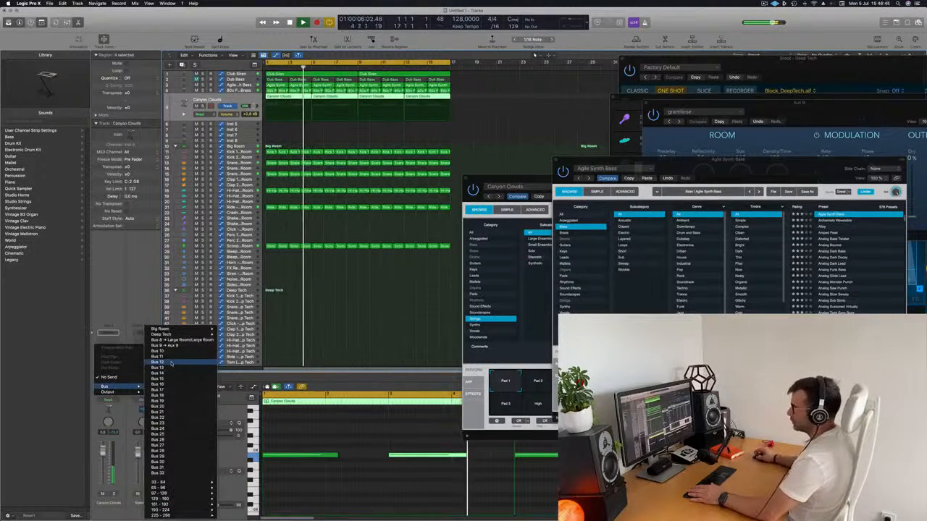
pyautogui.click(170, 345)
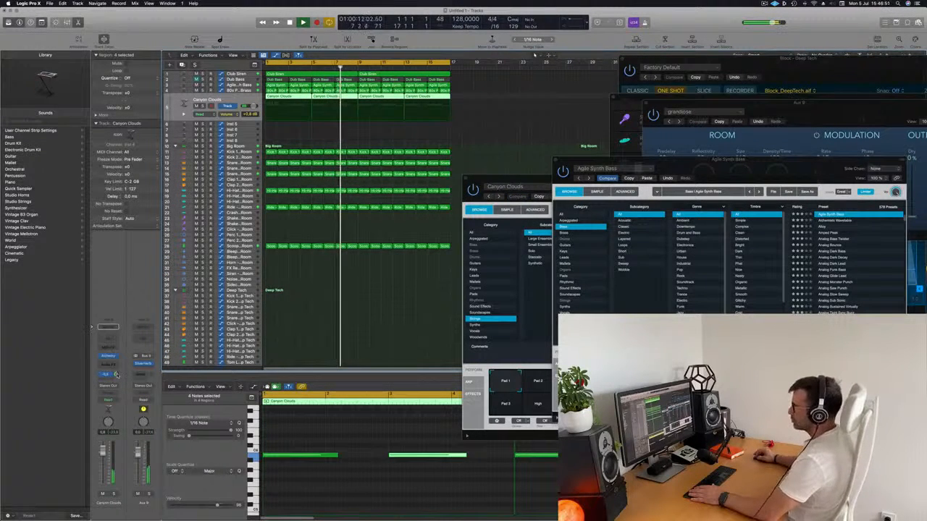
# Insert a Compressor side-chained to Bus 1 on the Canyon Clouds track and lower the track volume to about -0.9 dB.
pyautogui.click(109, 364)
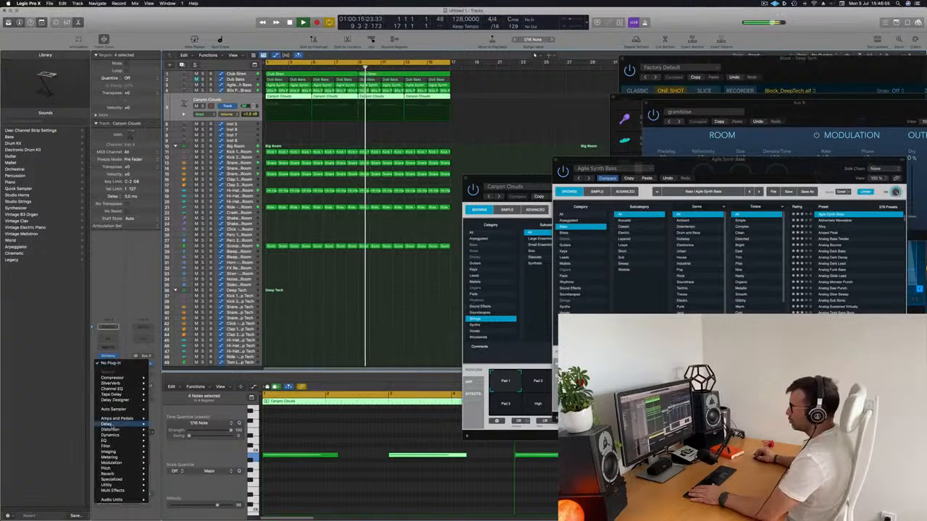
pyautogui.moveTo(127, 378)
pyautogui.click(163, 377)
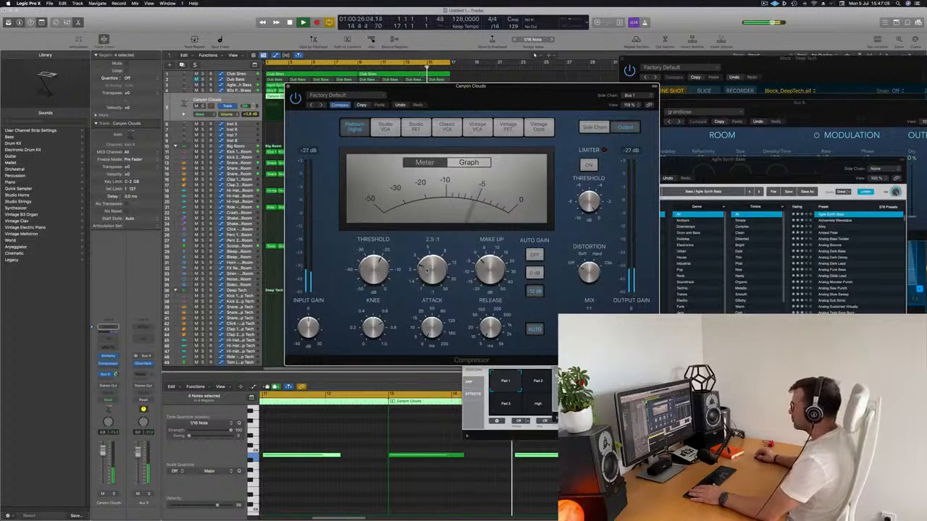
pyautogui.moveTo(511, 97); pyautogui.dragTo(515, 97)
pyautogui.moveTo(103, 455); pyautogui.dragTo(103, 456)
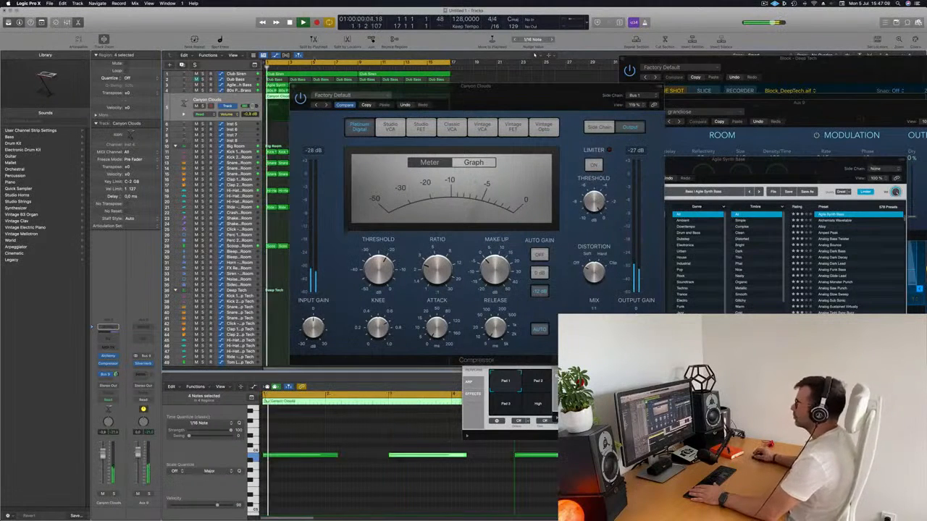
pyautogui.click(293, 86)
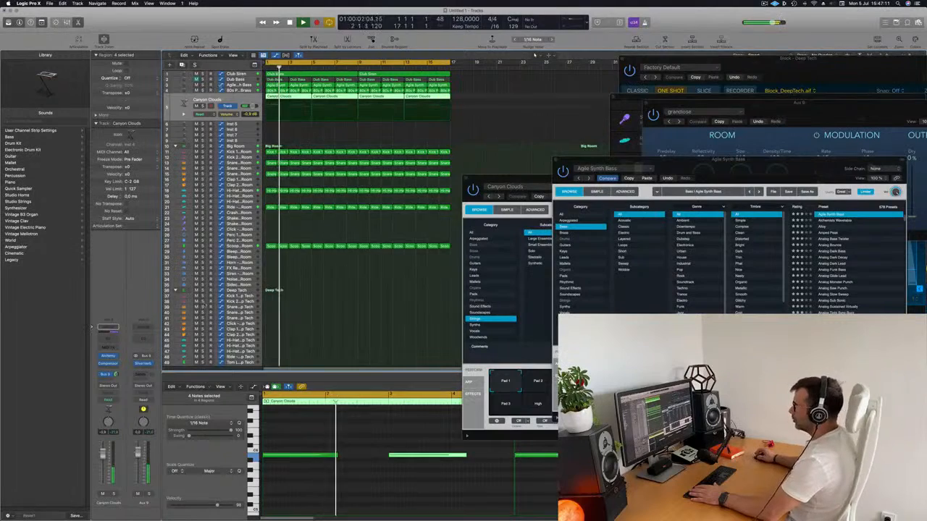
# Add an automation point at the end of the 16-bar loop on the Block - Deep Tech track and lower it to form a descending ramp.
pyautogui.scroll(-5, 354, 217)
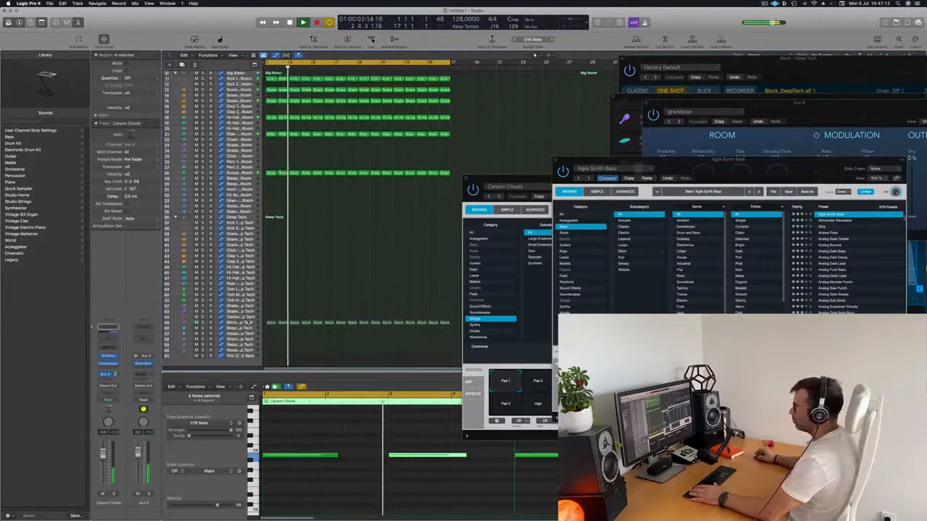
pyautogui.click(248, 318)
pyautogui.click(246, 322)
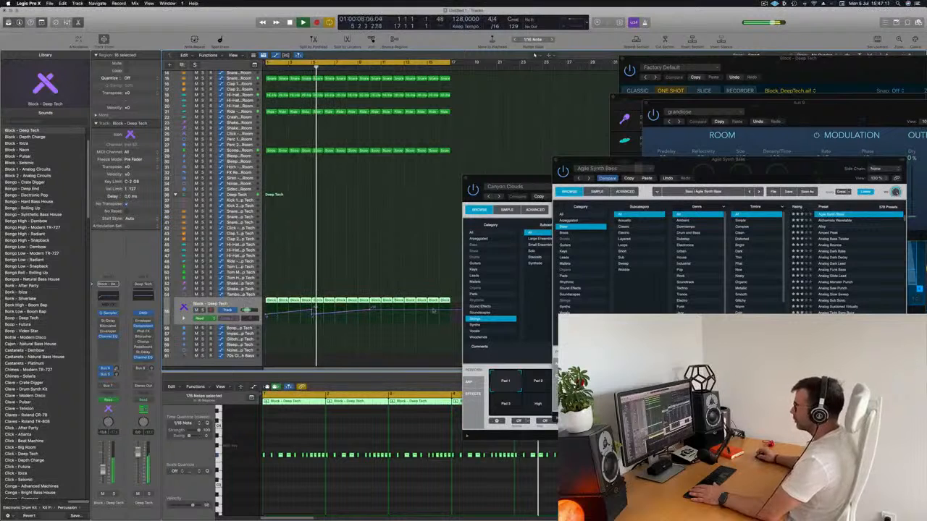
pyautogui.click(449, 310)
pyautogui.moveTo(449, 311); pyautogui.dragTo(449, 317)
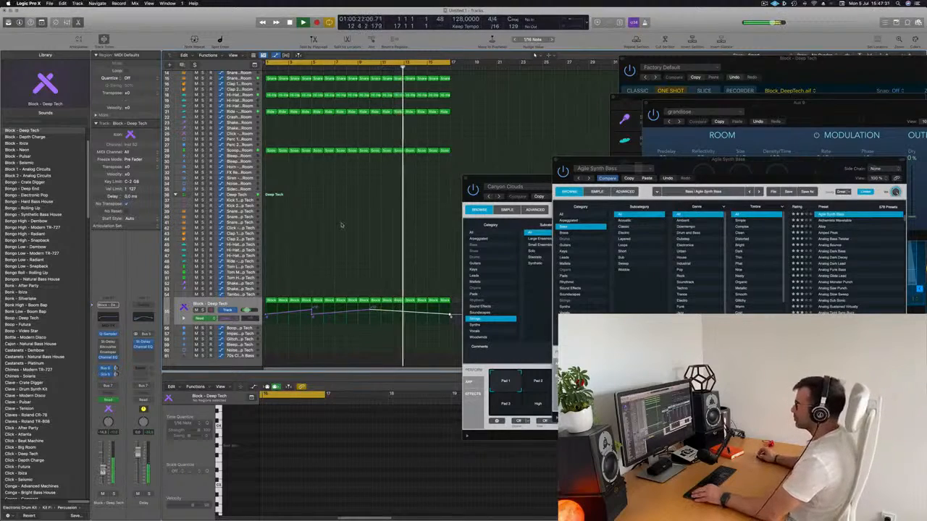
pyautogui.scroll(-5, 341, 226)
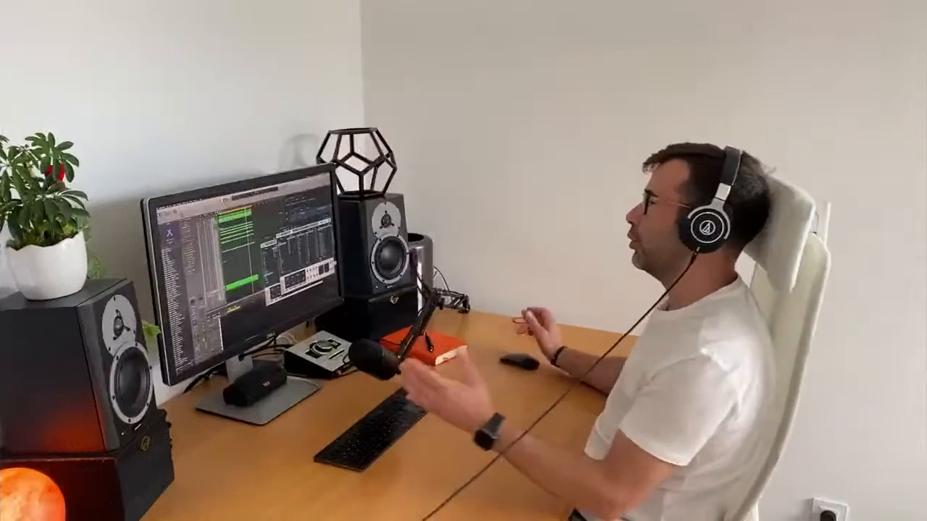